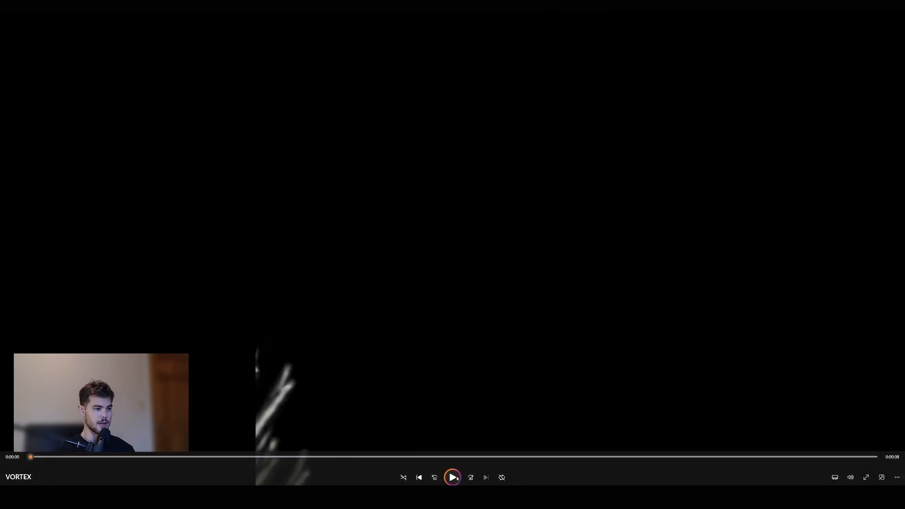
Play the finished VORTEX animation to review the reference result.
left_click(454, 477)
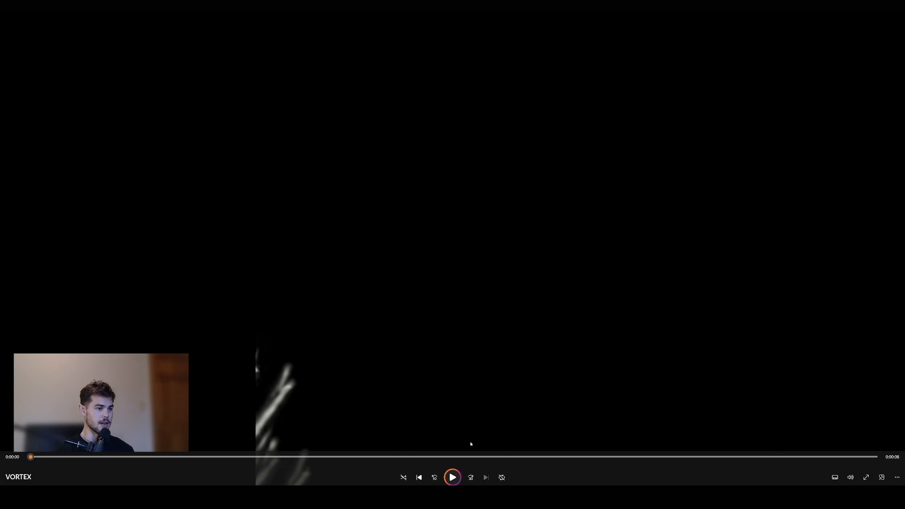
left_click(452, 479)
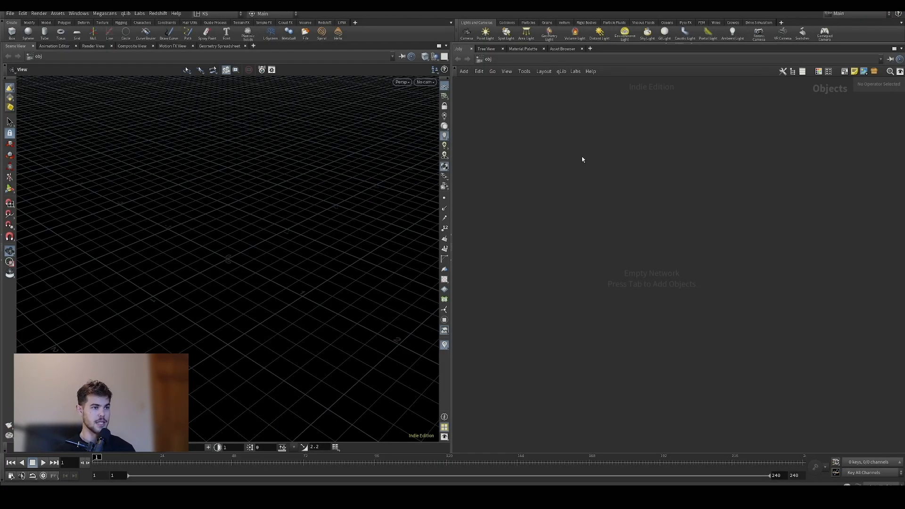
Create a Geometry object in the empty object network and go inside it.
key("Tab")
type("geo")
key("Return")
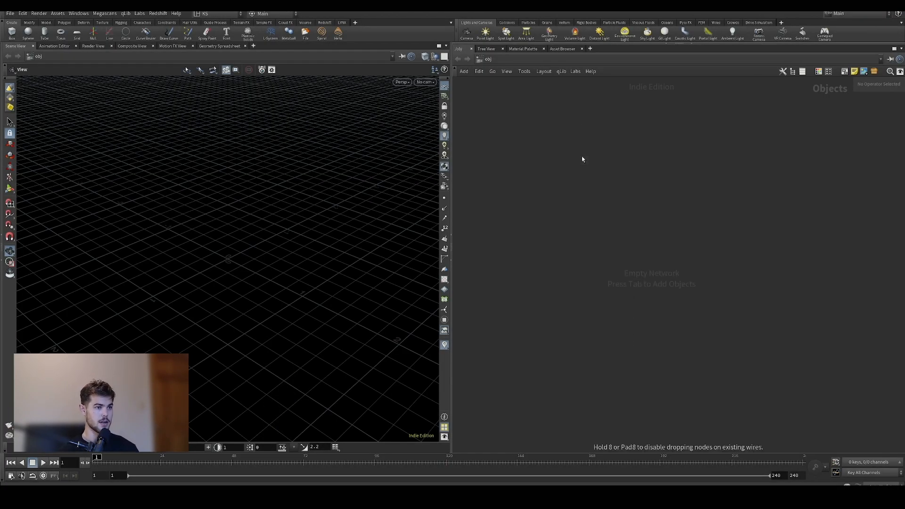
left_click(582, 157)
double_click(582, 156)
Add a Tube node to the geometry network.
key("Tab")
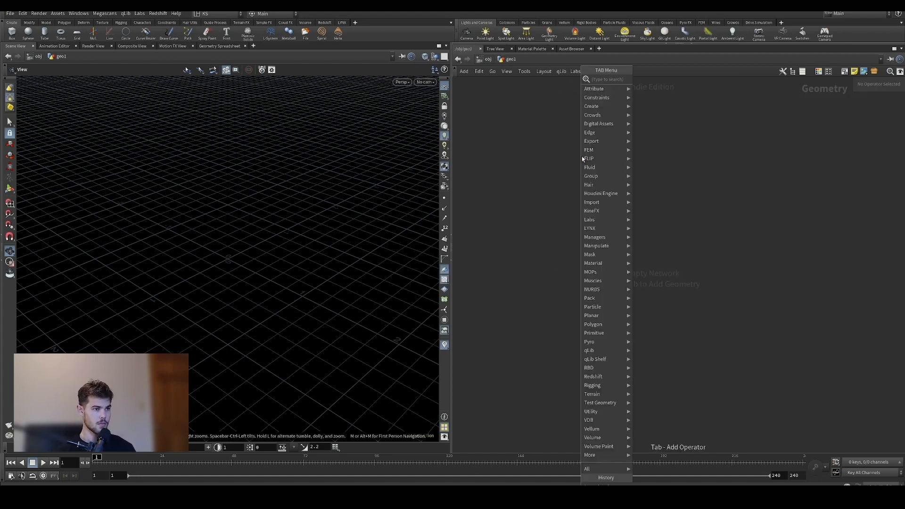
type("tube")
key("Return")
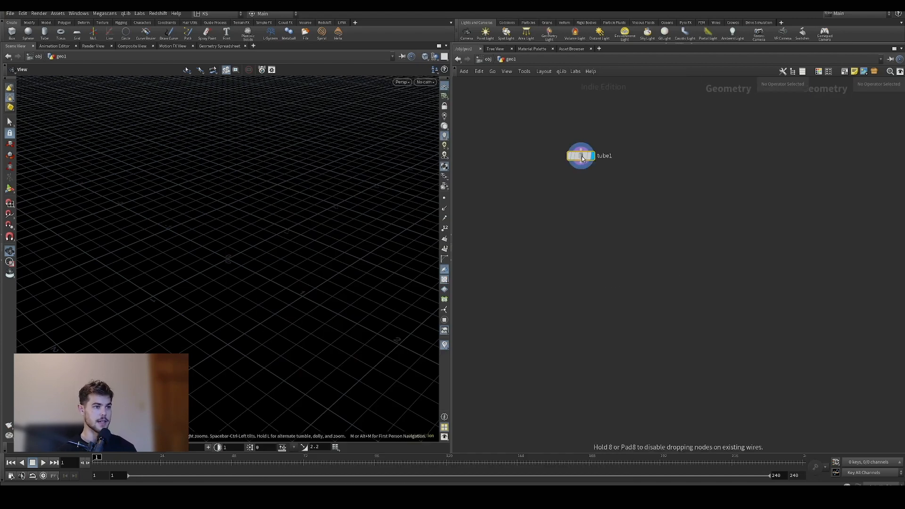
left_click(581, 157)
Set both radius values of the tube to 0.3 and its height to 6.35.
scroll(233, 238, "down", 5)
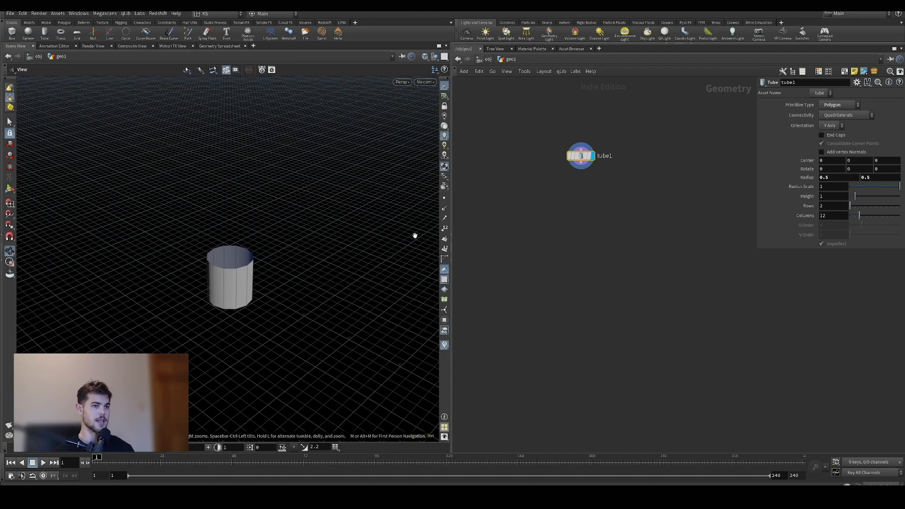
mouse_move(816, 181)
middle_mouse_down()
mouse_move(796, 182)
mouse_move(817, 187)
middle_mouse_up()
left_click_drag(851, 195, 881, 196)
left_click_drag(324, 224, 244, 269)
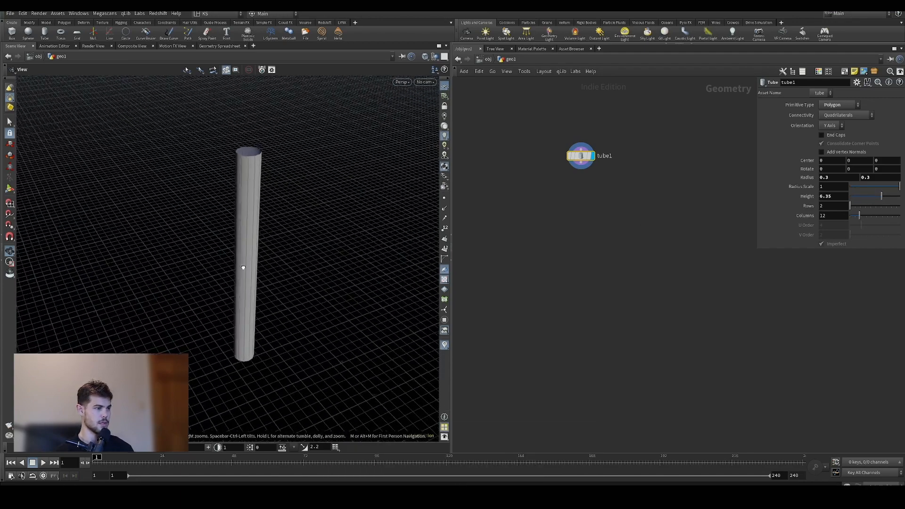
Set the tube's columns to 35 and turn on its end caps.
left_click_drag(861, 220, 885, 216)
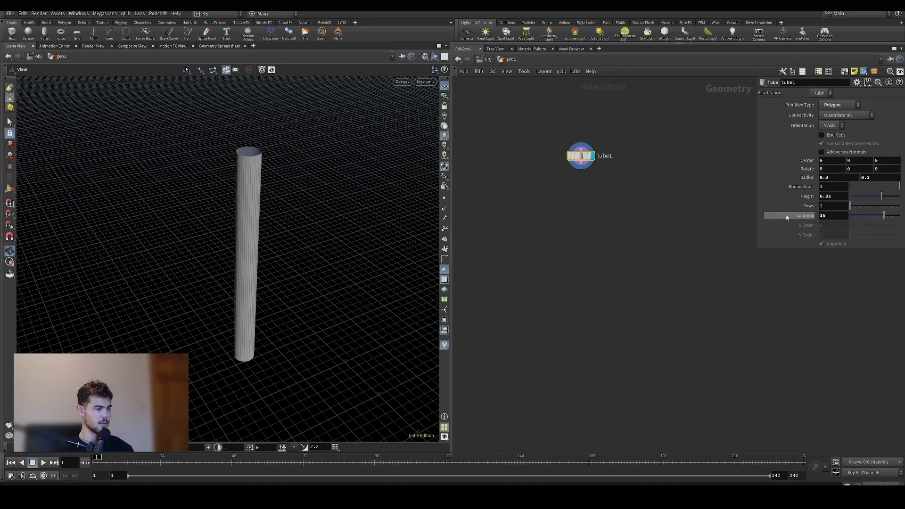
left_click_drag(293, 214, 297, 245)
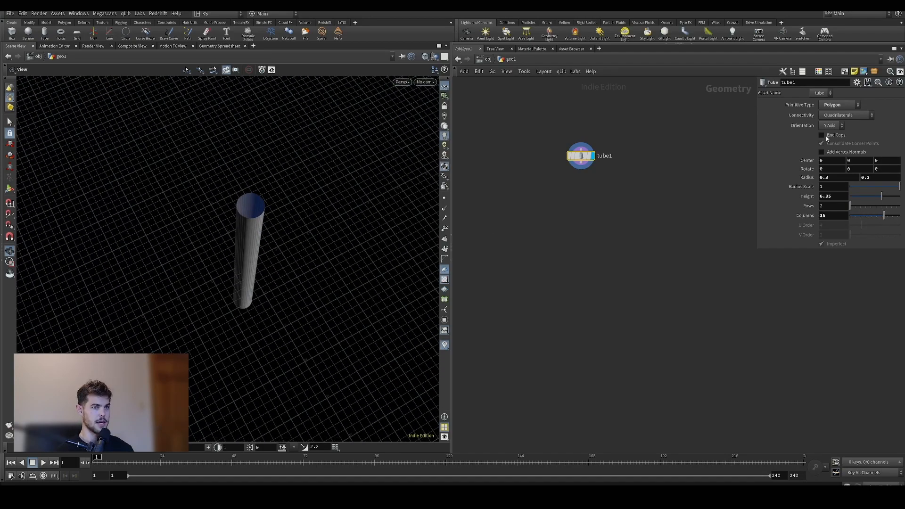
left_click(825, 137)
left_click_drag(335, 206, 238, 242)
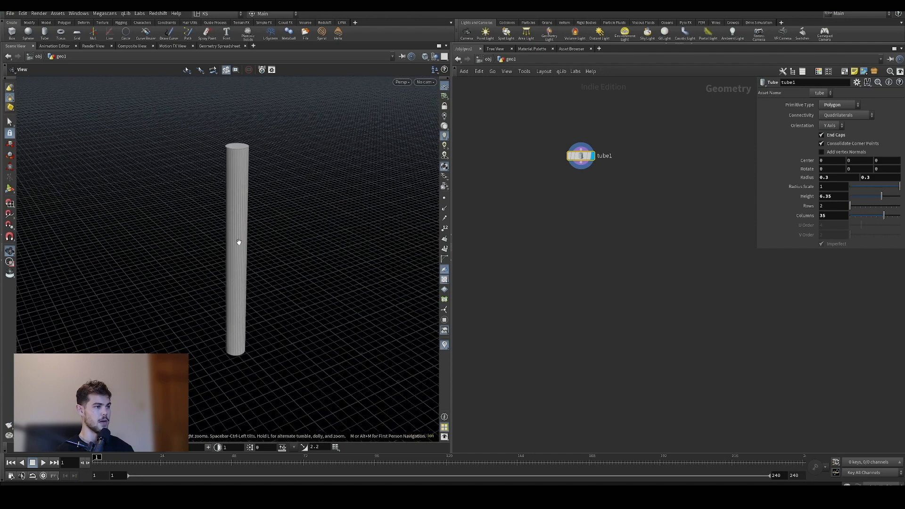
Add a Transform node below the tube, wired to the tube's output.
left_click_drag(583, 183, 581, 202)
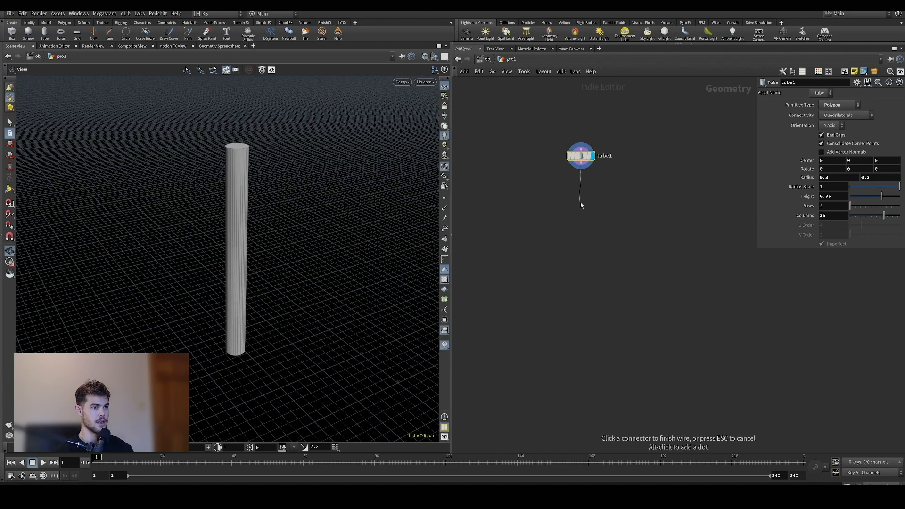
key("Tab")
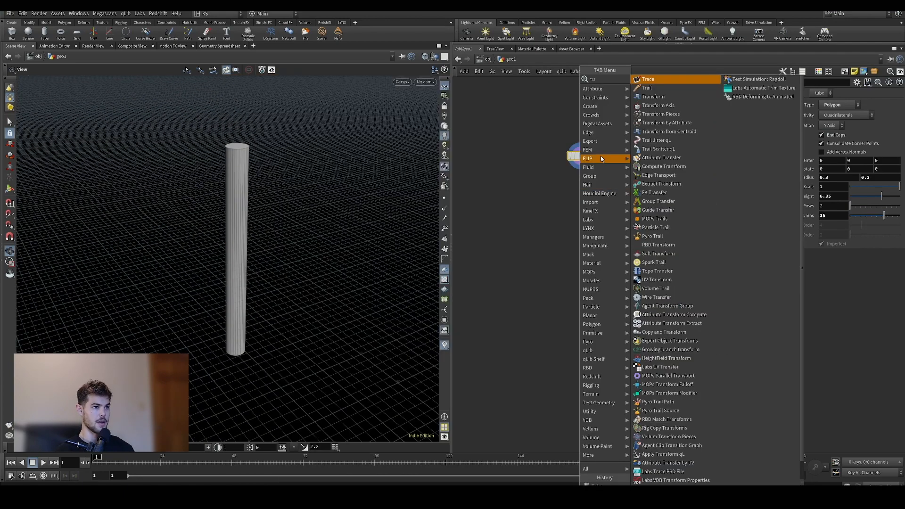
key("Escape")
left_click(579, 201)
left_click_drag(270, 225, 319, 233)
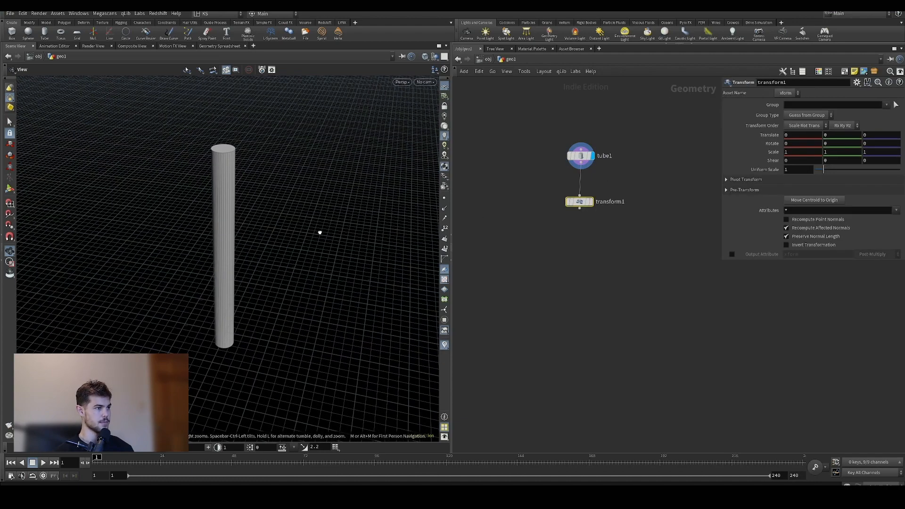
Display the Transform node and set its X rotation to 45.
middle_click_drag(792, 146, 821, 117)
left_click(591, 201)
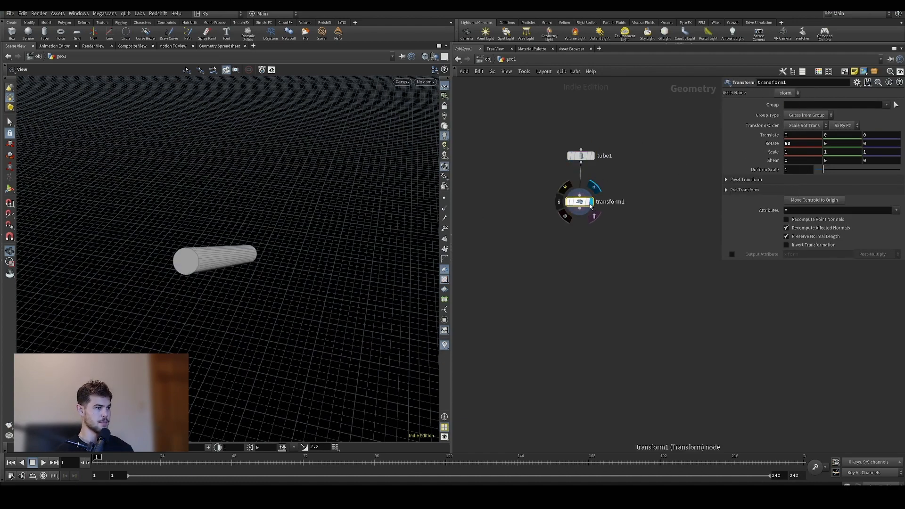
left_click_drag(285, 228, 364, 214)
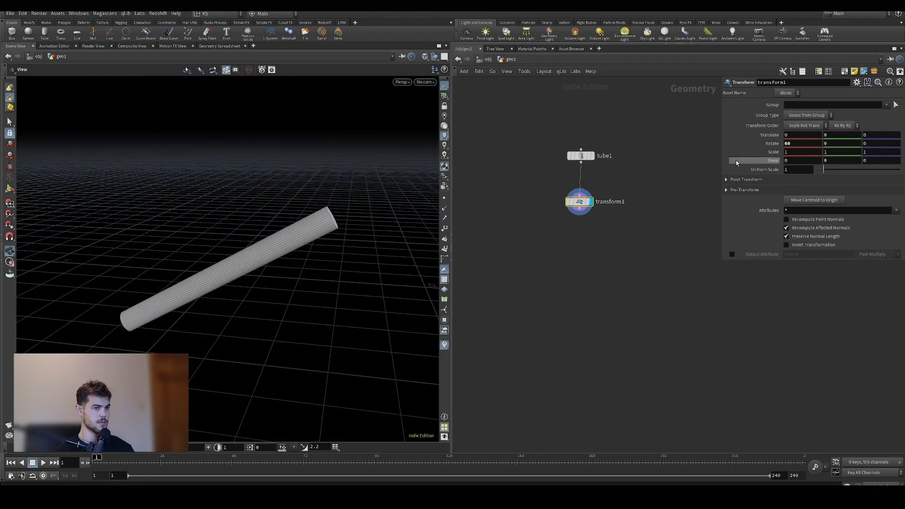
left_click(782, 144)
key("Return")
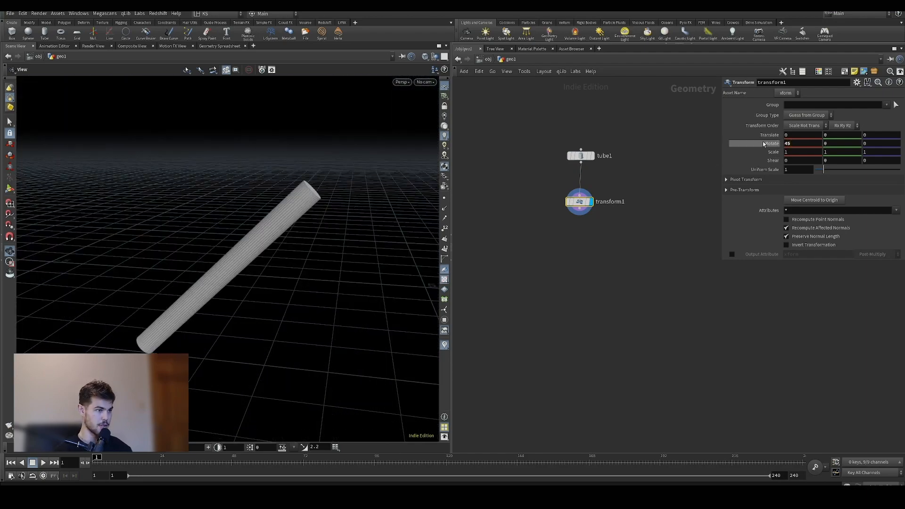
left_click_drag(292, 239, 275, 251)
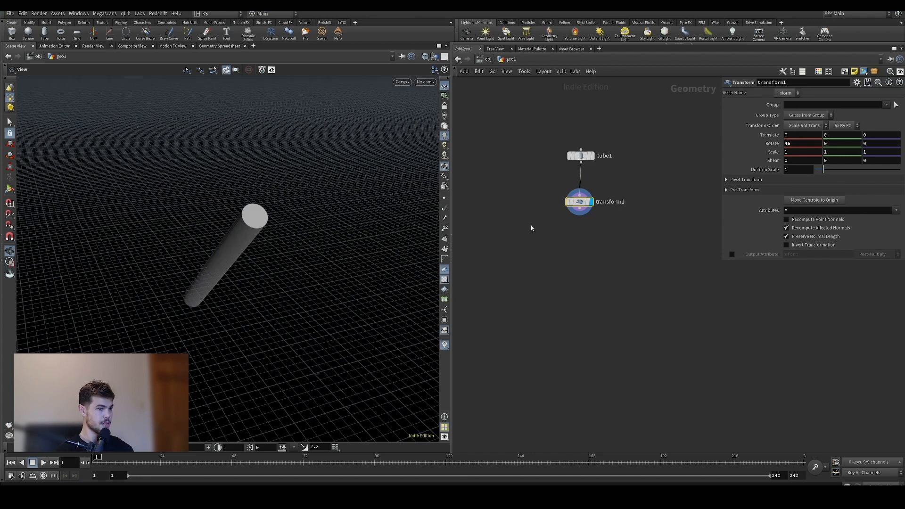
Add a Blast node below the Transform node and move the Save As dialog out of the way.
key("Tab")
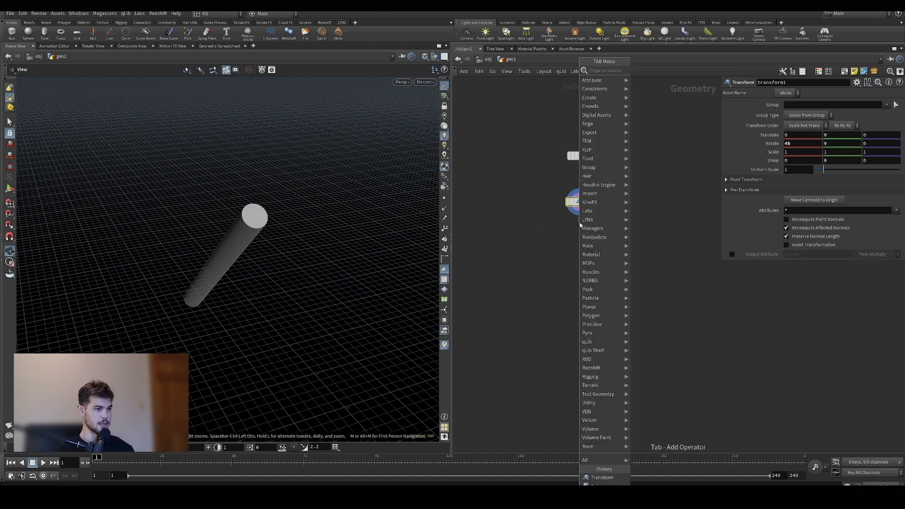
key("ctrl+s")
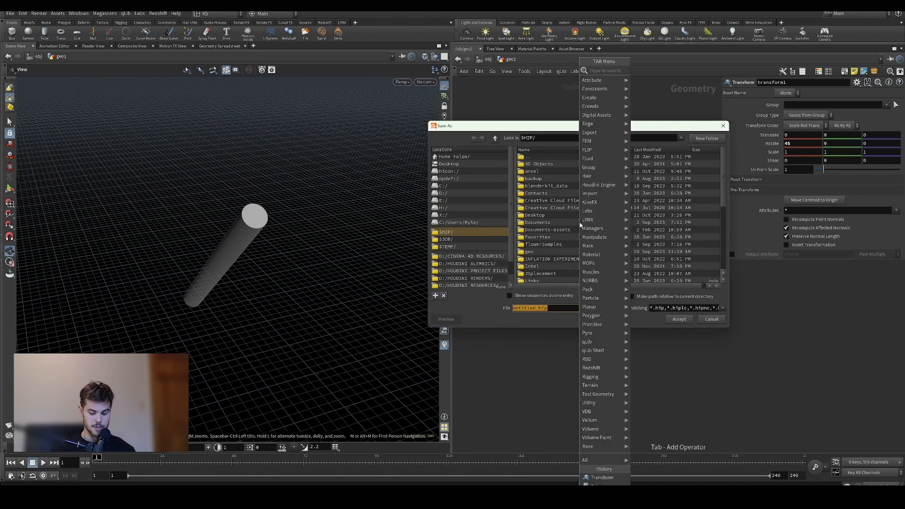
type("blast")
key("Return")
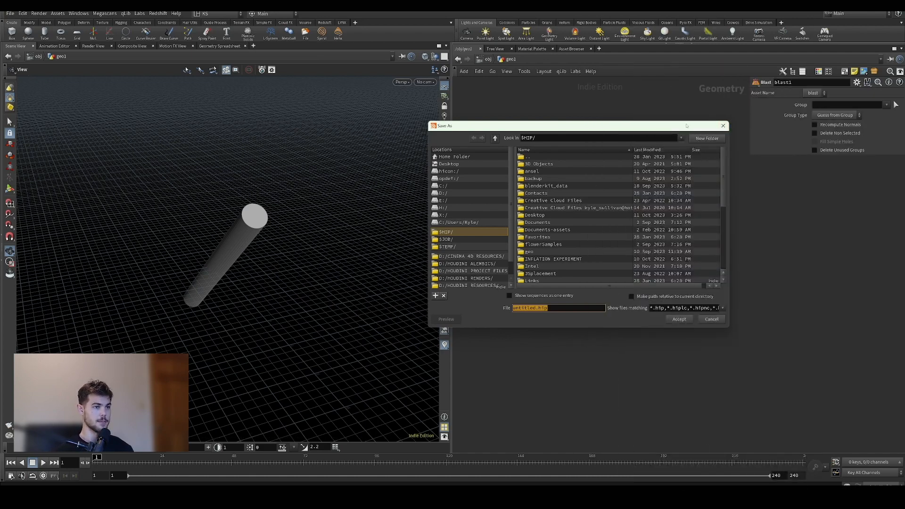
left_click_drag(686, 126, 786, 482)
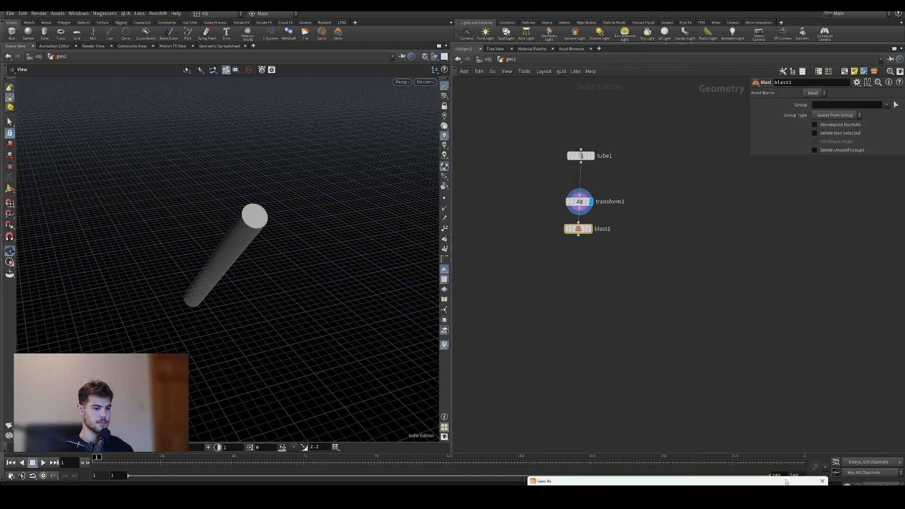
Display the Blast node and delete the tube's upper end cap by picking that face as its group.
left_click(593, 230)
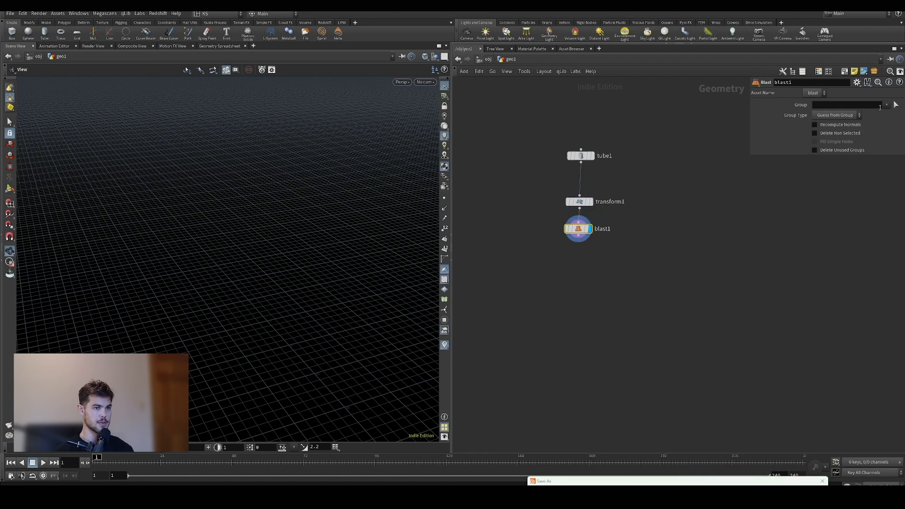
left_click(895, 105)
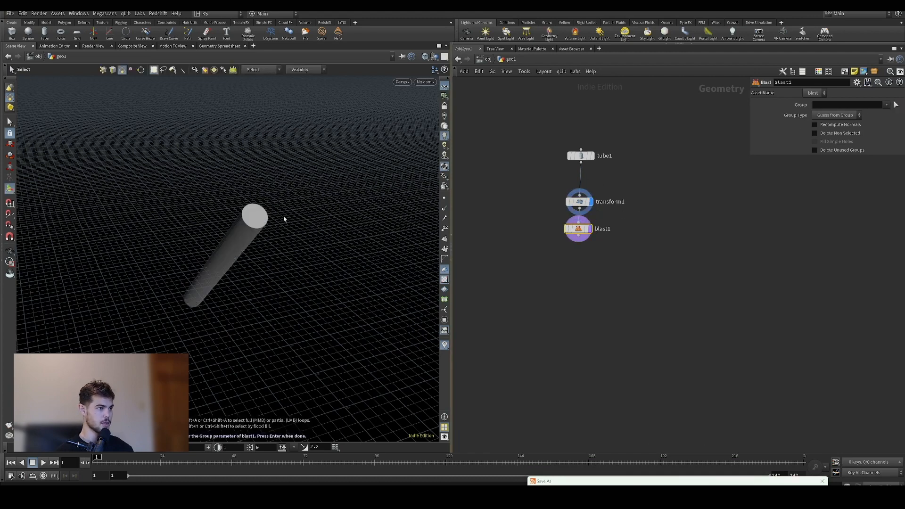
left_click(253, 205)
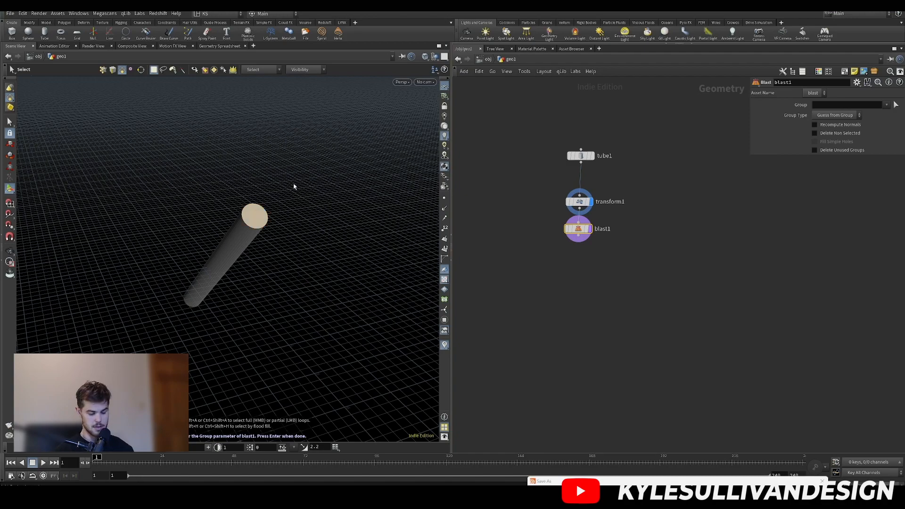
key("Return")
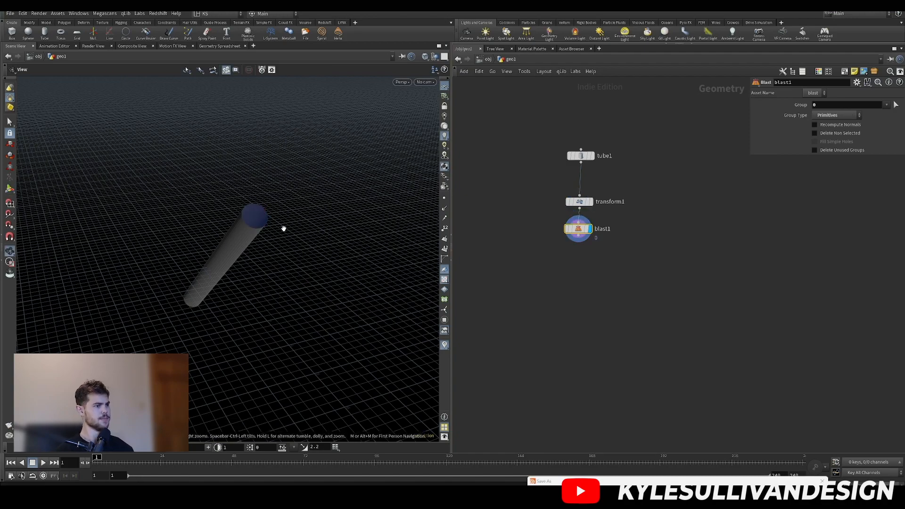
left_click_drag(275, 237, 301, 240)
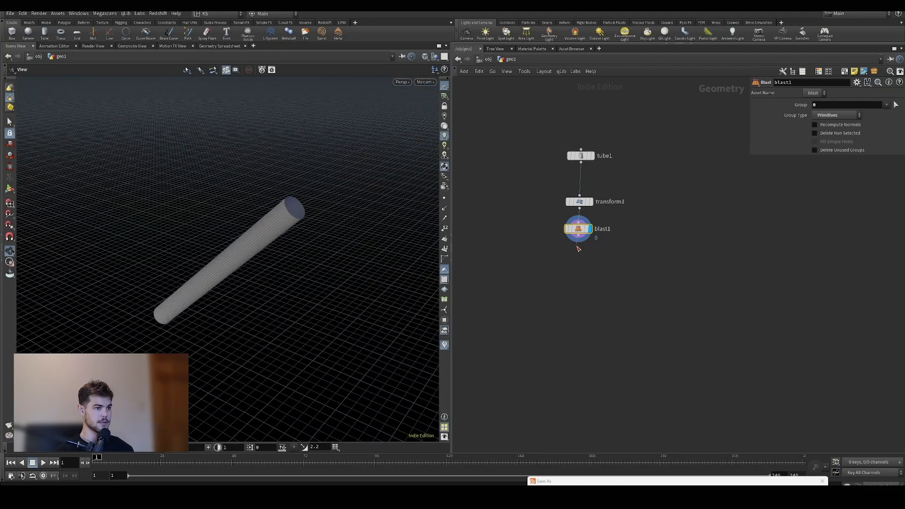
Add a PolyExtrude node below the Blast node and display it.
key("Tab")
type("polyextrude")
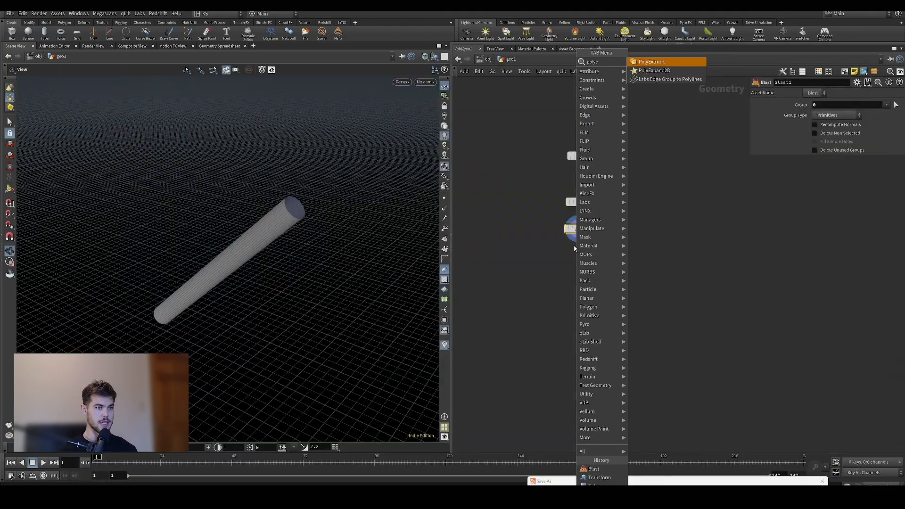
key("Return")
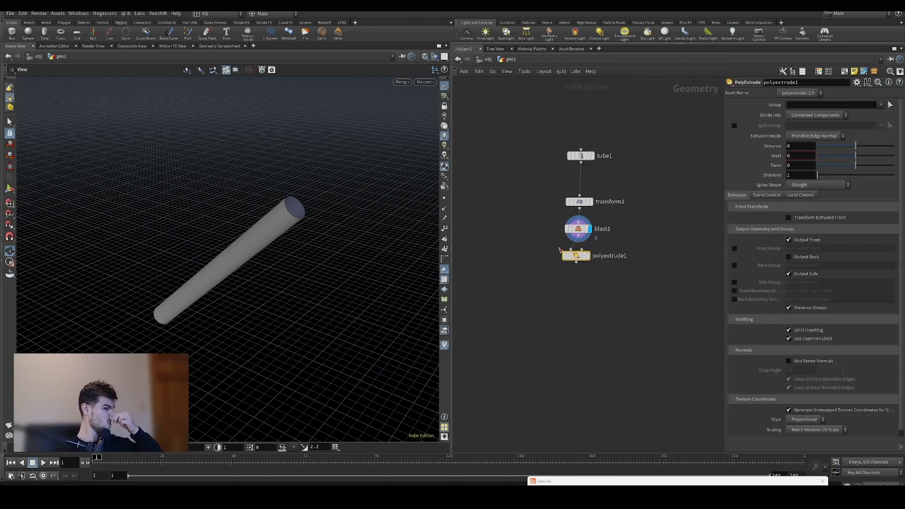
left_click(587, 255)
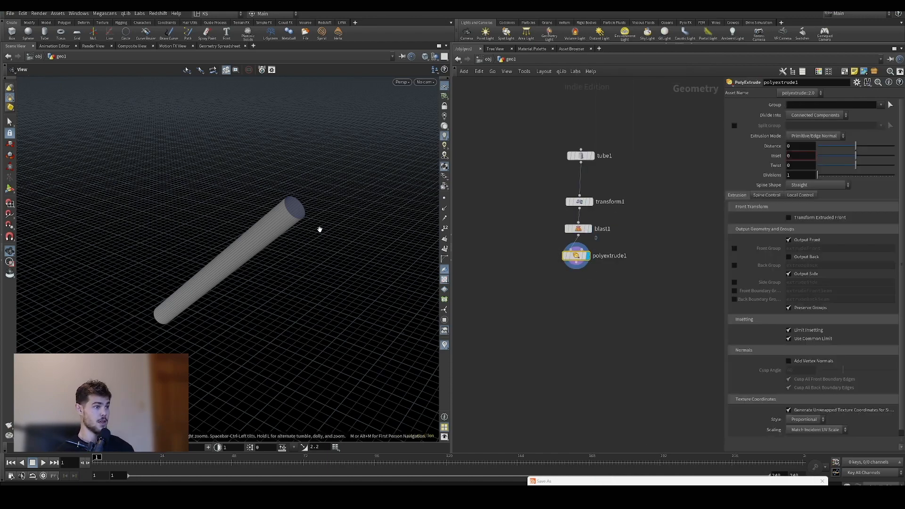
left_click_drag(309, 231, 259, 232)
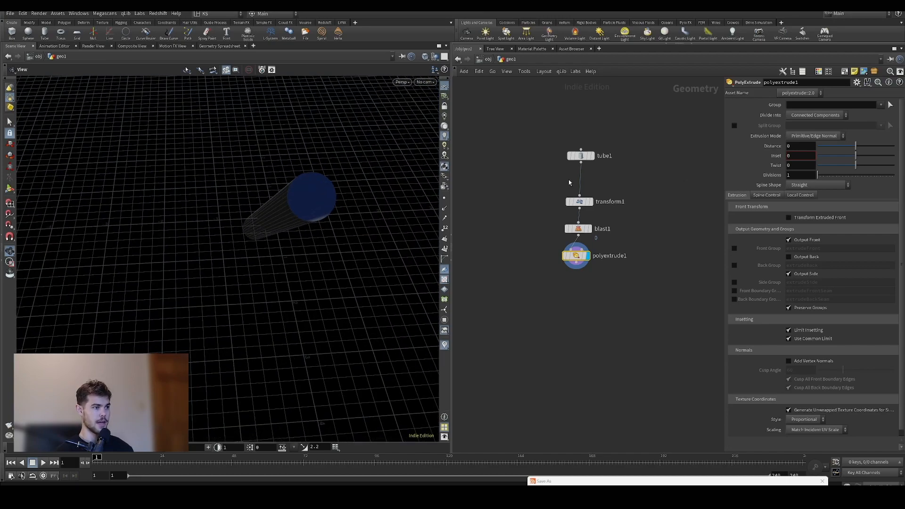
Thicken the tube wall with a PolyExtrude distance of 0.08 and enable Output Back.
left_click_drag(856, 148, 860, 148)
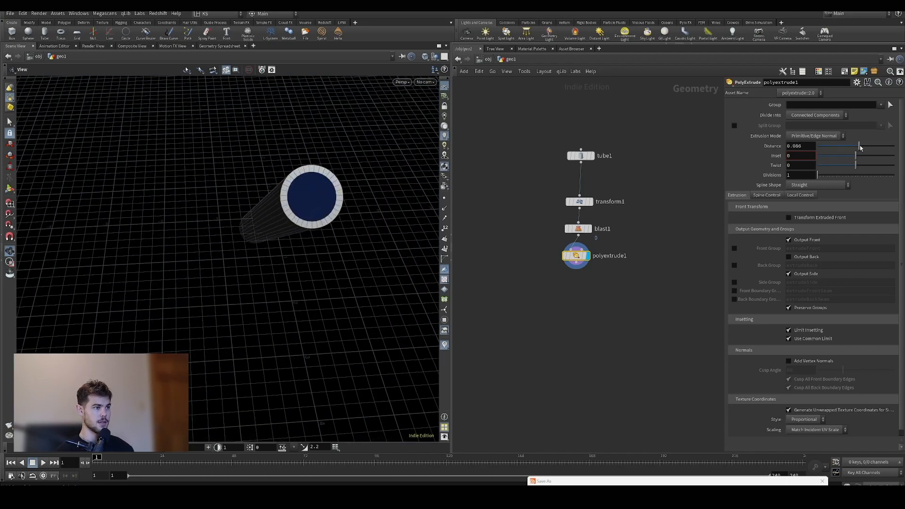
mouse_move(384, 216)
left_mouse_down()
mouse_move(364, 204)
mouse_move(372, 209)
left_mouse_up()
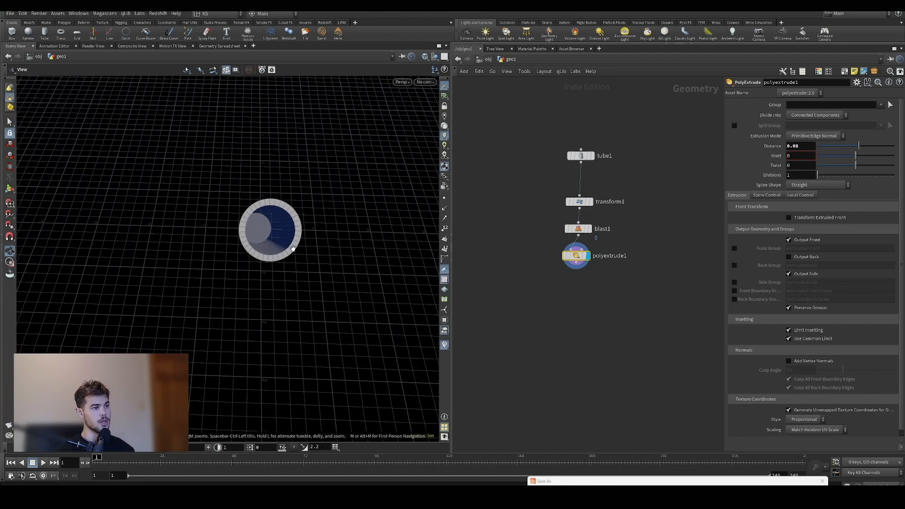
left_click_drag(293, 248, 324, 241)
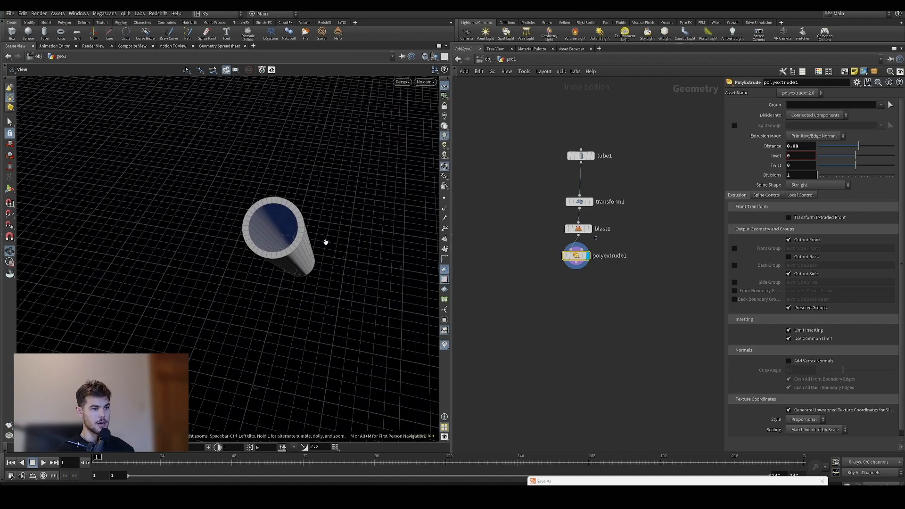
left_click(789, 257)
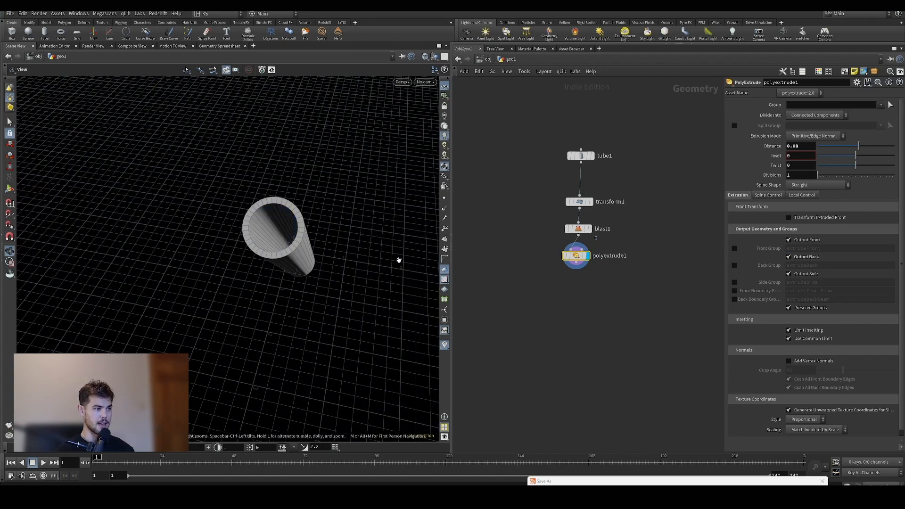
left_click_drag(298, 249, 258, 251)
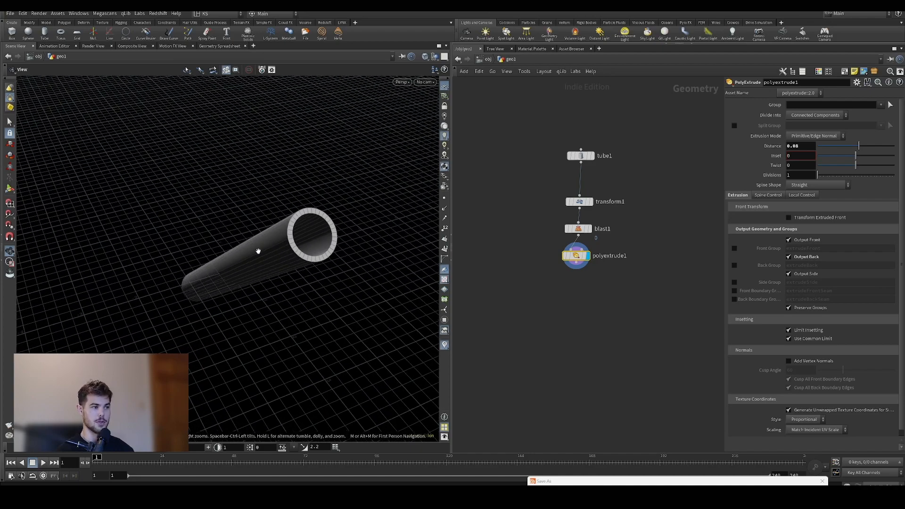
Add a Copy and Transform node below the PolyExtrude node and display it.
left_click_drag(336, 252, 238, 280)
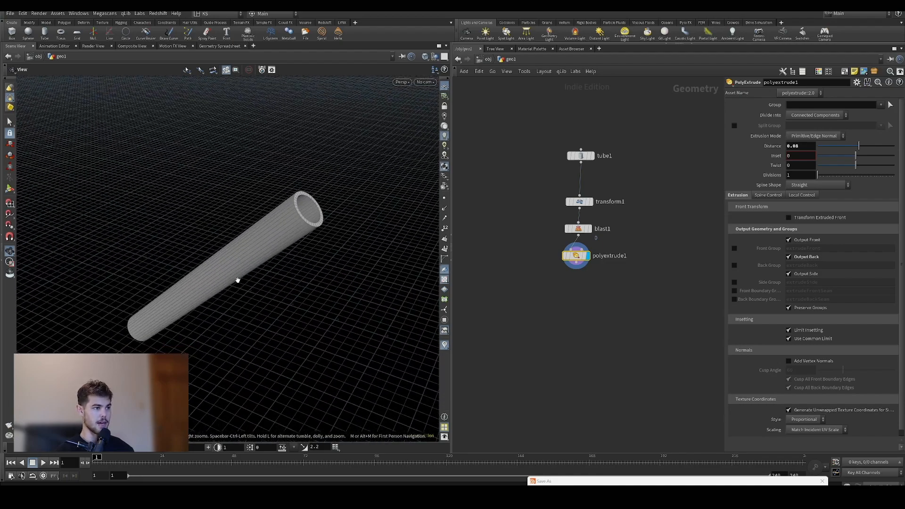
key("Tab")
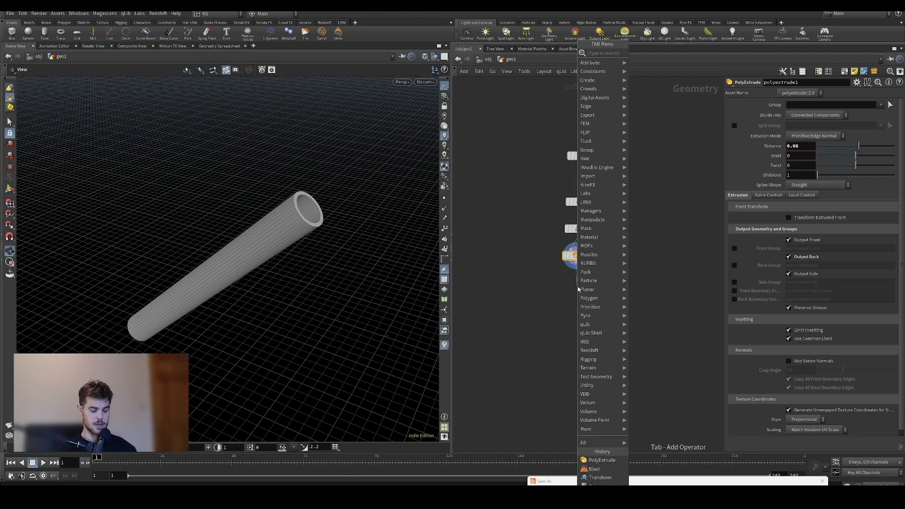
type("copy")
key("Return")
left_click(578, 286)
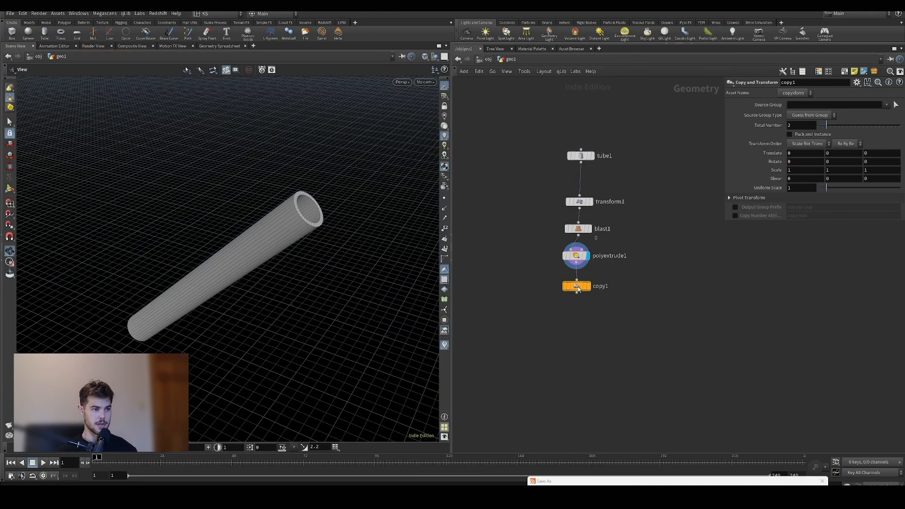
left_click(589, 286)
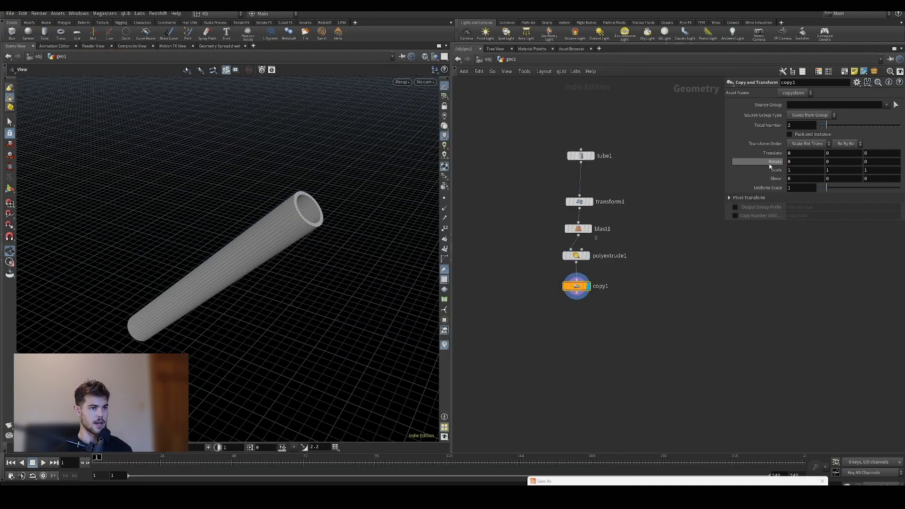
Make 3 total copies of the tube, each offset by 0.5 in X and -1.1 in Y.
middle_click_drag(834, 152, 809, 159)
left_click_drag(330, 216, 250, 227)
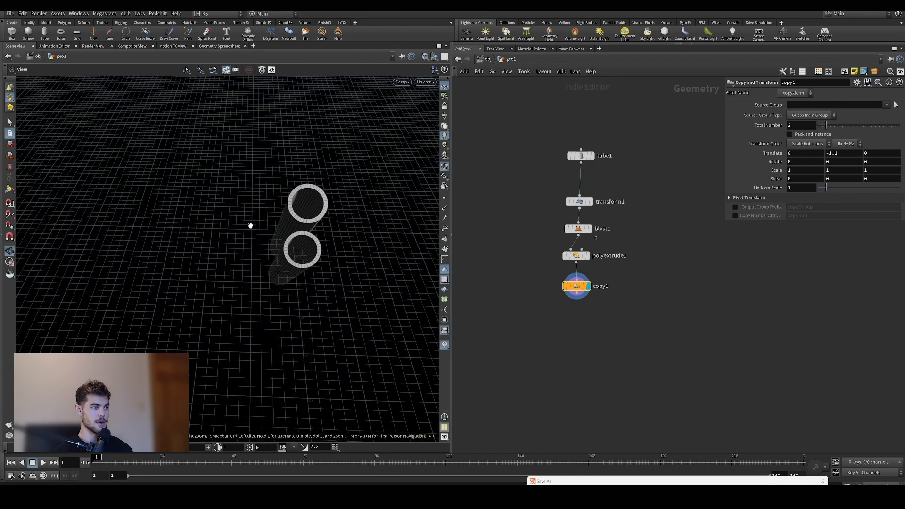
middle_click_drag(811, 153, 799, 169)
left_click_drag(823, 125, 830, 126)
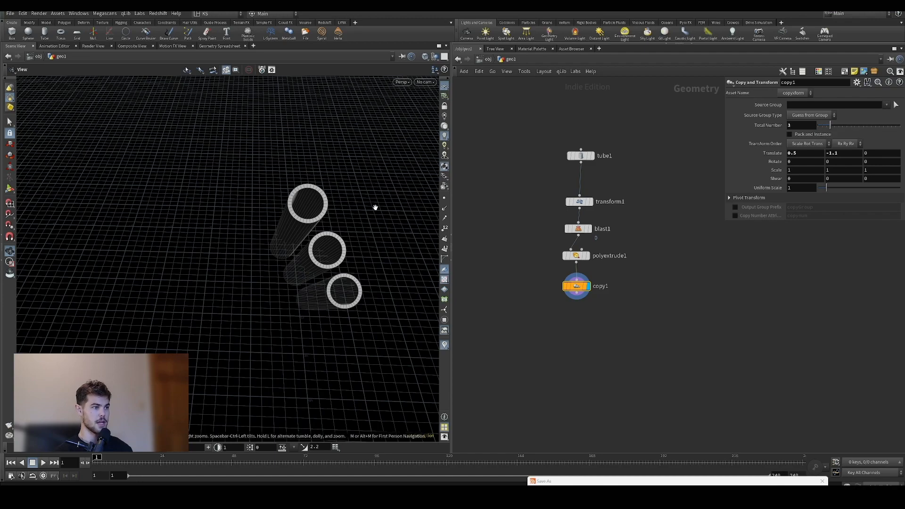
Examine the arrangement of the three copied tubes from the front, the side and below.
left_click_drag(374, 205, 460, 169)
middle_click_drag(288, 256, 294, 236)
left_click_drag(294, 235, 324, 248)
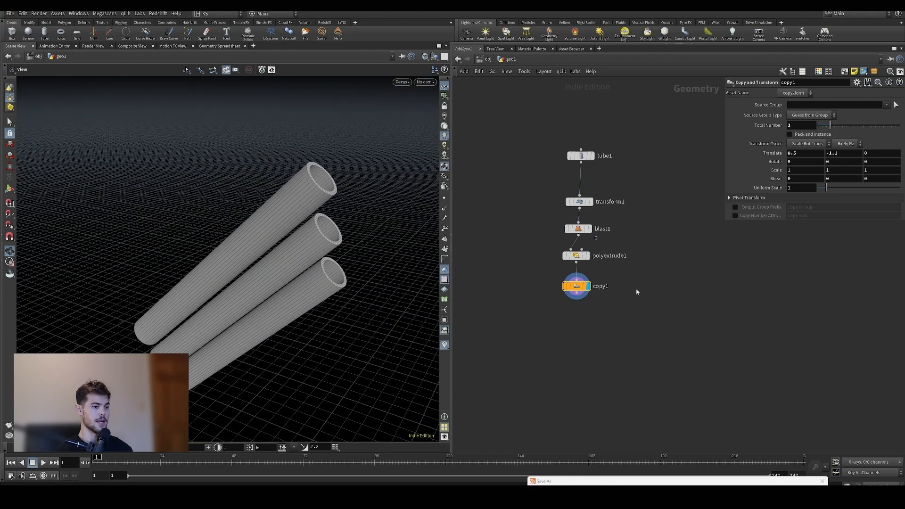
middle_click_drag(572, 337, 606, 331)
left_click_drag(316, 273, 269, 289)
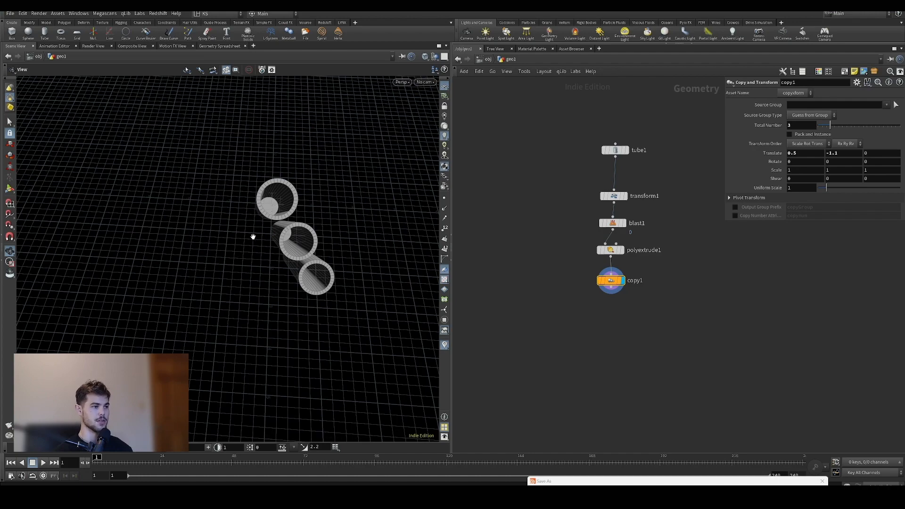
left_click_drag(253, 250, 138, 338)
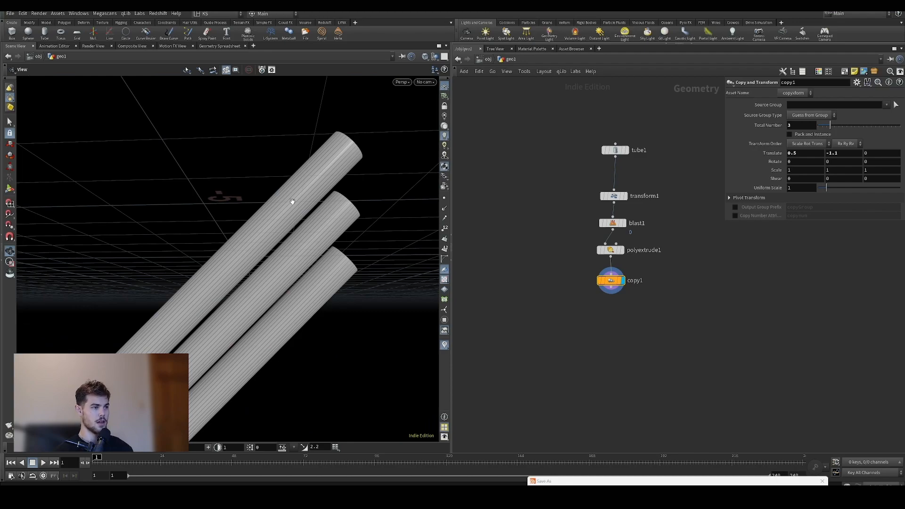
left_click_drag(385, 192, 270, 272)
Add a Line node beside the Tube node in the network.
middle_click_drag(695, 221, 620, 228)
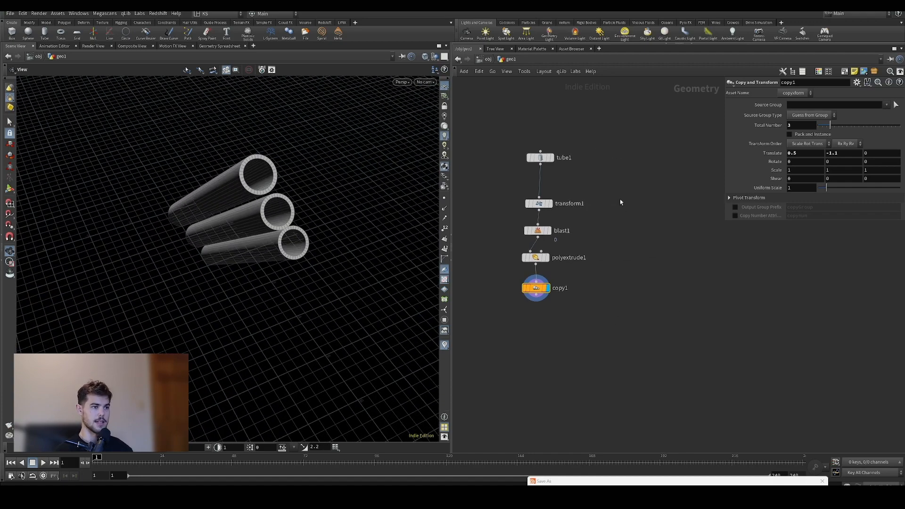
key("Tab")
type("line")
key("Return")
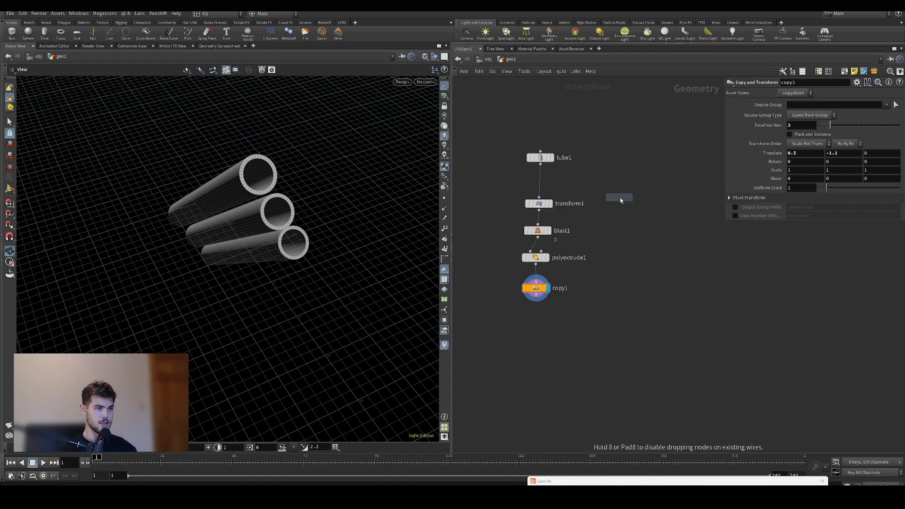
left_click(652, 151)
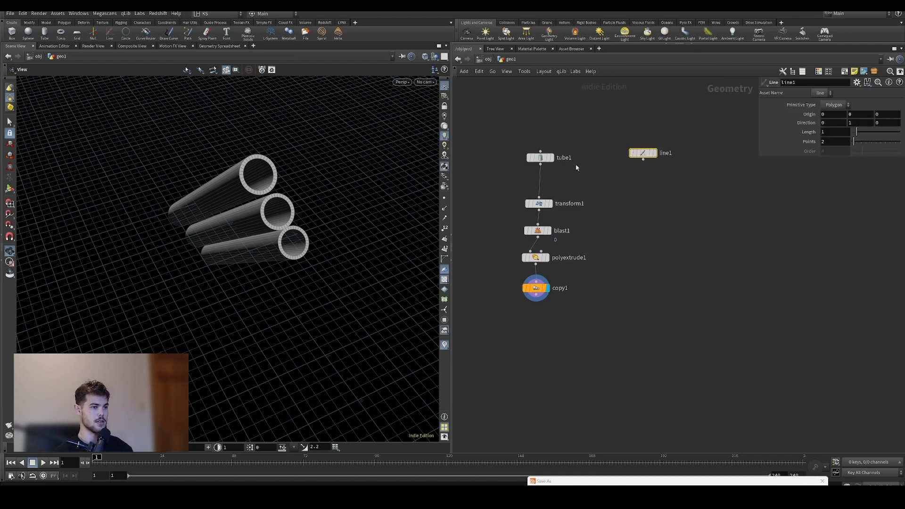
Display the Line node and show the original tube as a template for reference.
mouse_move(644, 155)
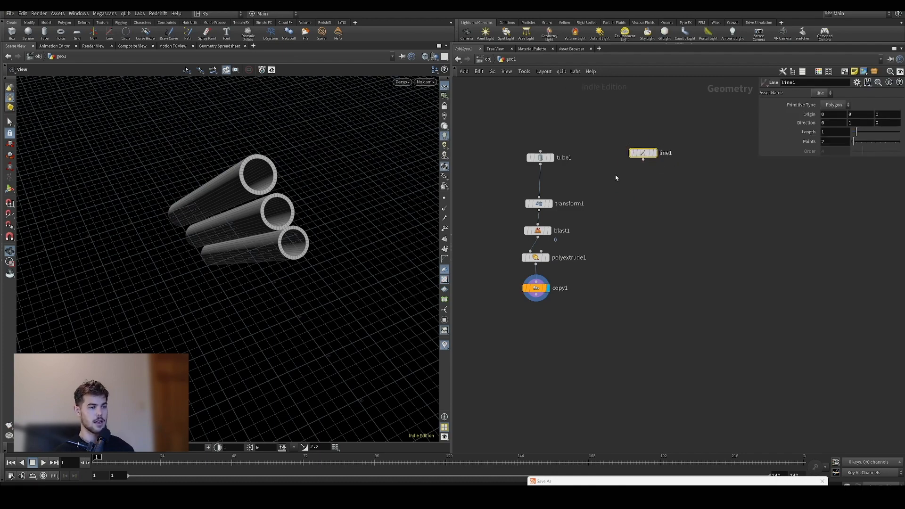
left_click_drag(278, 200, 303, 191)
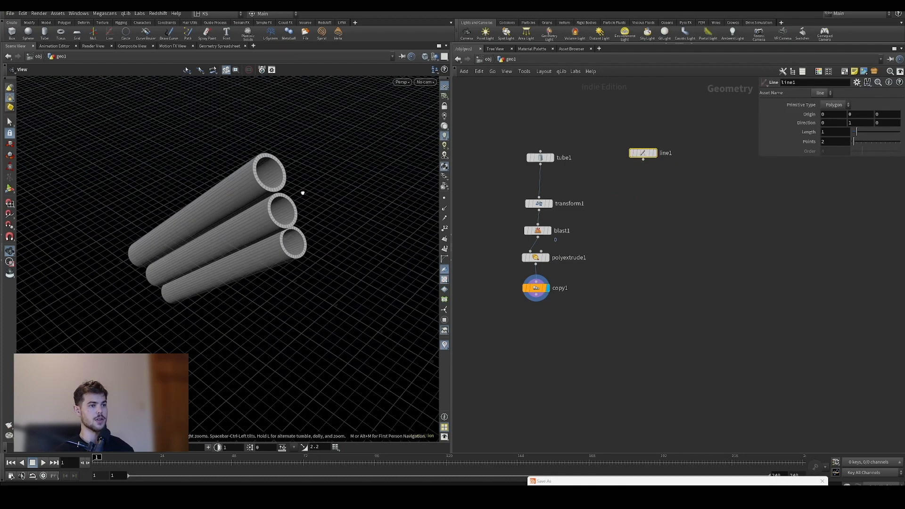
mouse_move(653, 150)
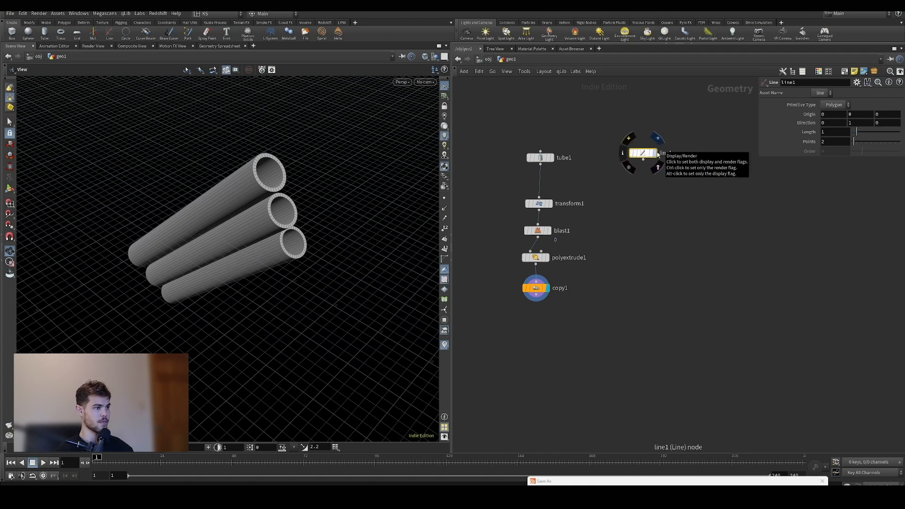
left_click(553, 159)
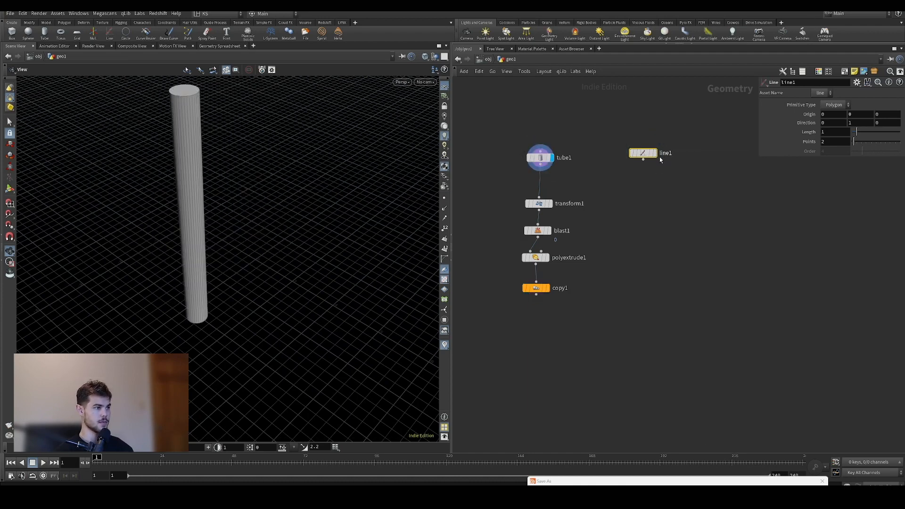
left_click(656, 154)
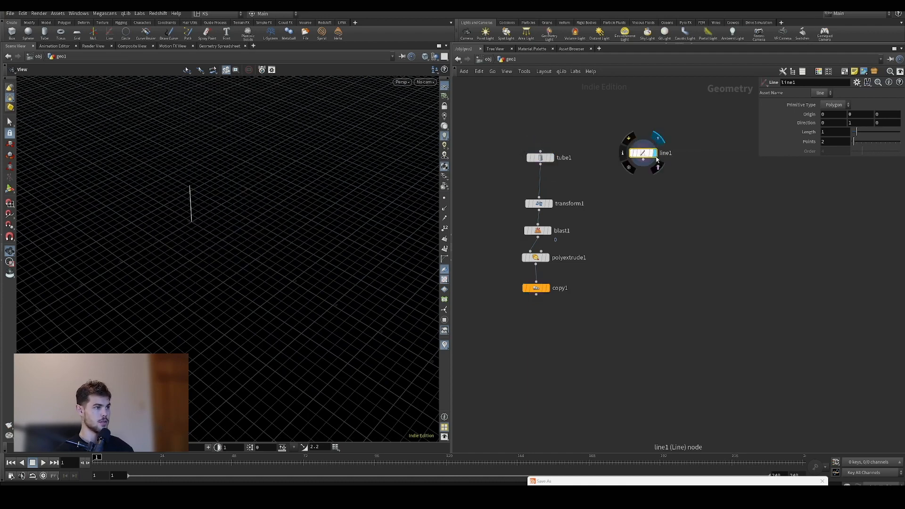
left_click(550, 159)
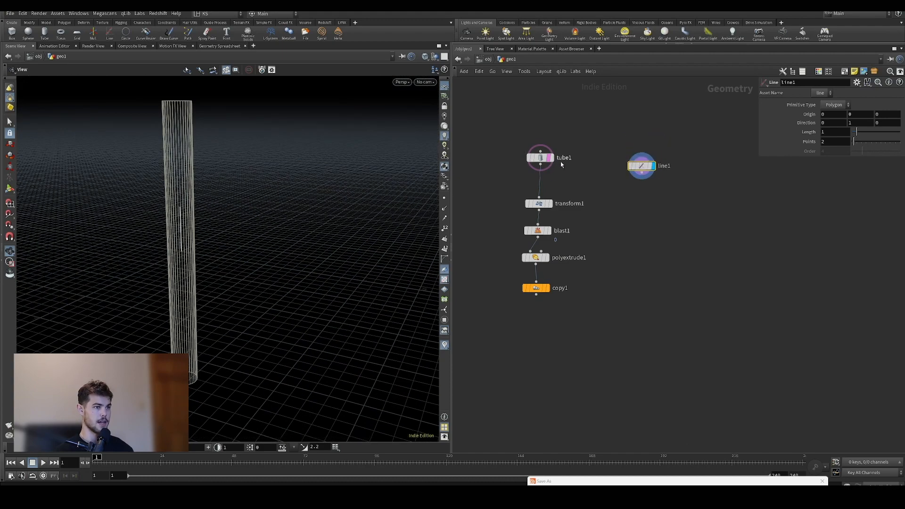
Link the line's Length to the tube's Height with the relative reference ch("../tube1/height").
left_click(541, 159)
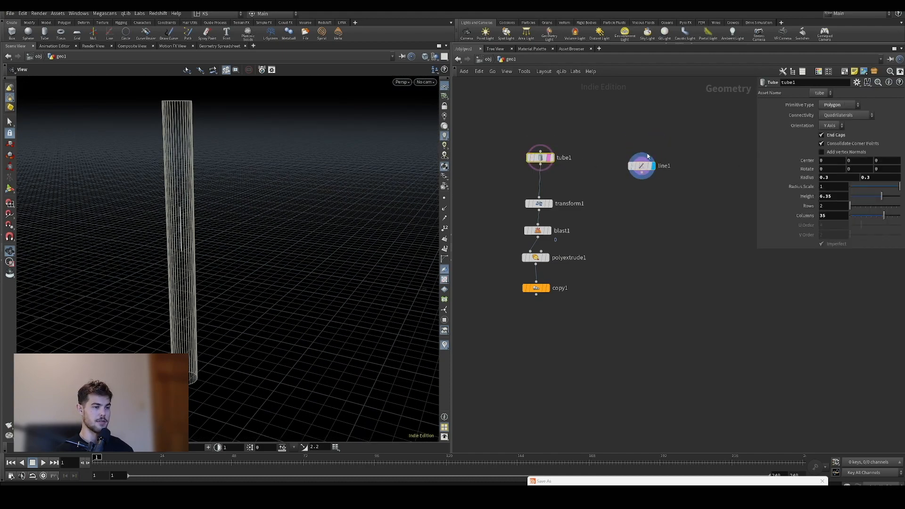
mouse_move(542, 158)
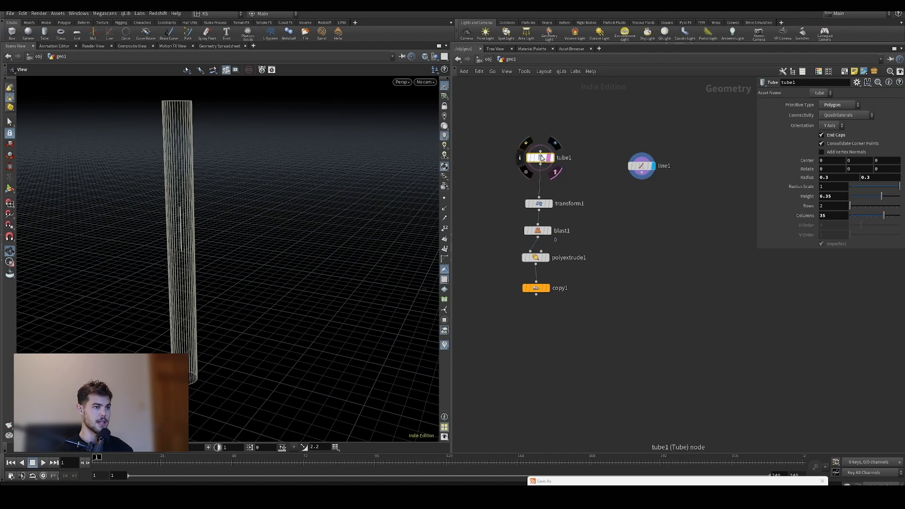
right_click(812, 196)
left_click(824, 265)
left_click(646, 171)
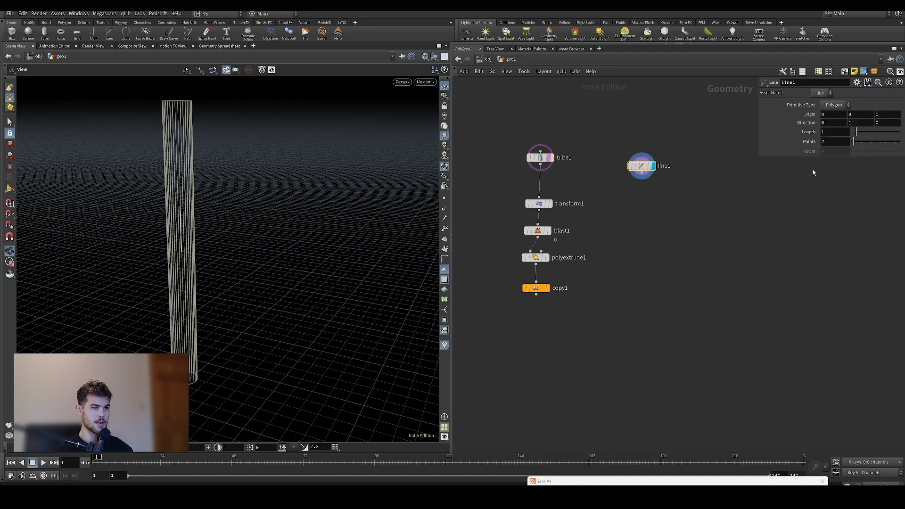
right_click(809, 132)
left_click(827, 234)
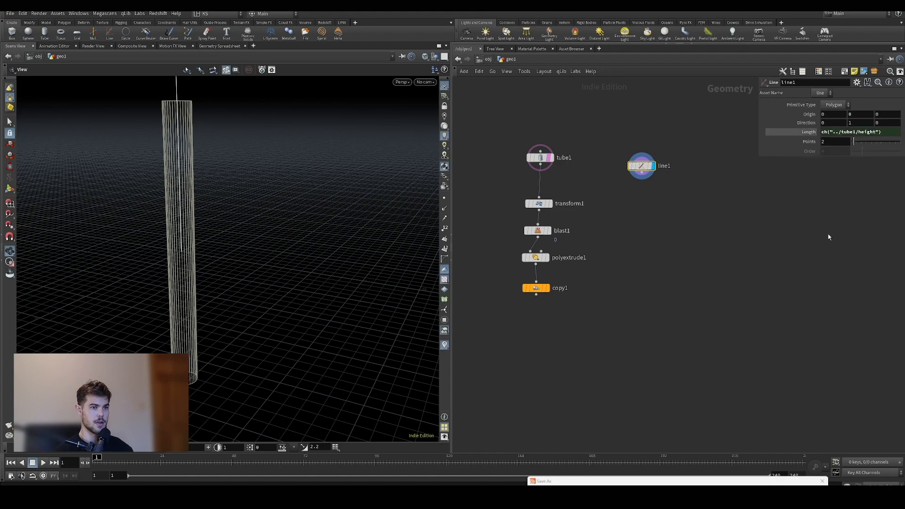
Reference the line's own Length in its Origin Y and set the expression to ch("dist")/2.
left_click_drag(310, 193, 229, 306)
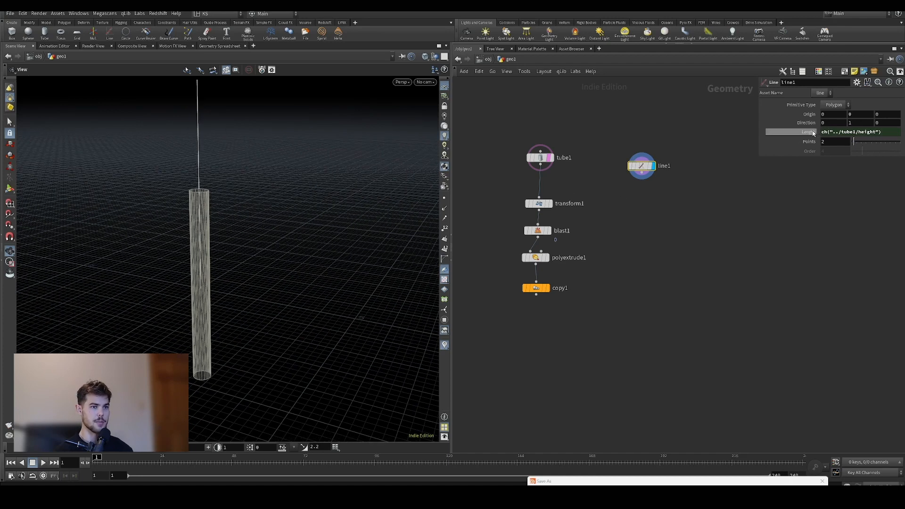
key("Return")
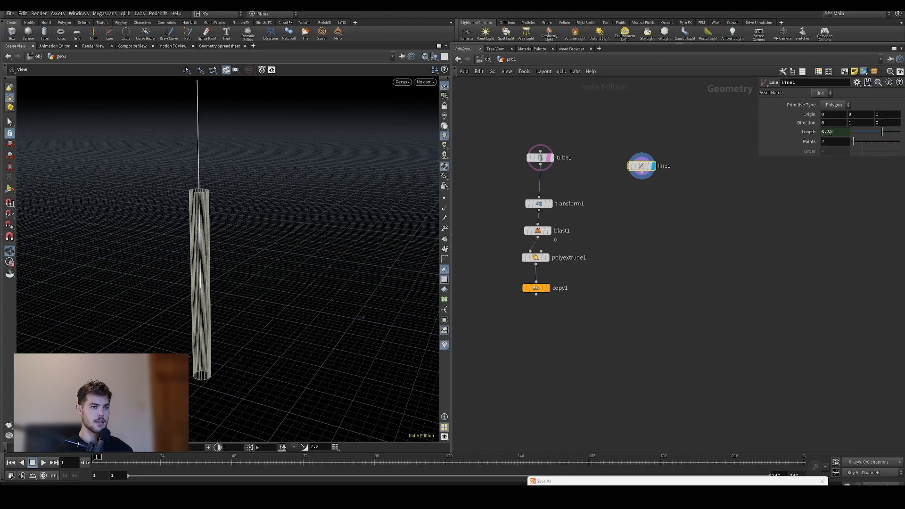
right_click(831, 132)
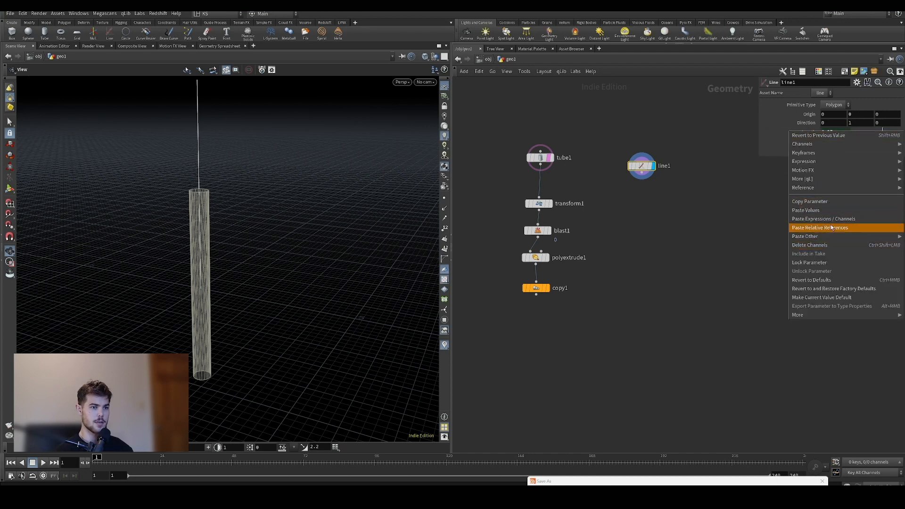
left_click(824, 201)
right_click(829, 114)
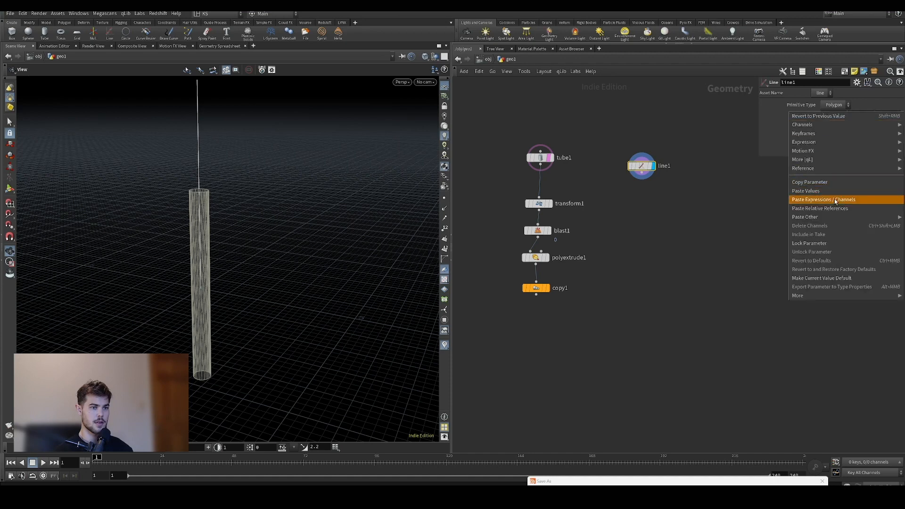
left_click(835, 200)
left_click(802, 117)
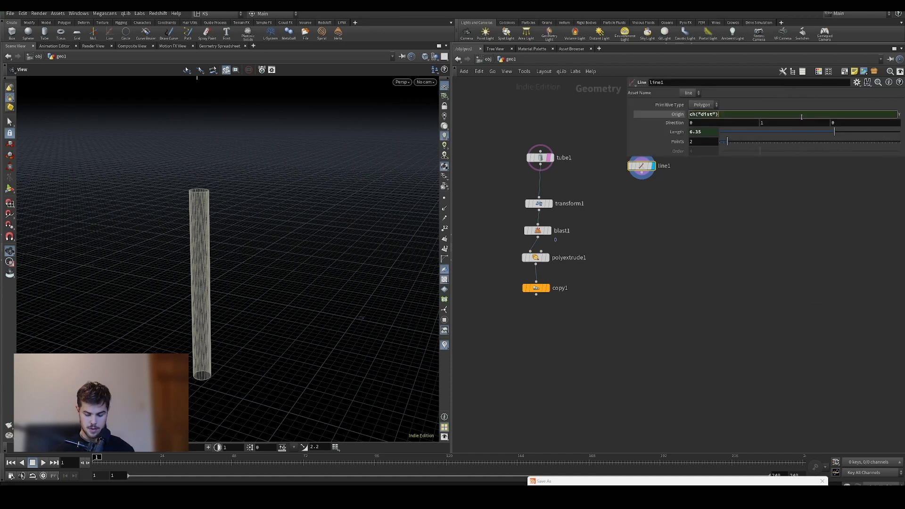
key("Return")
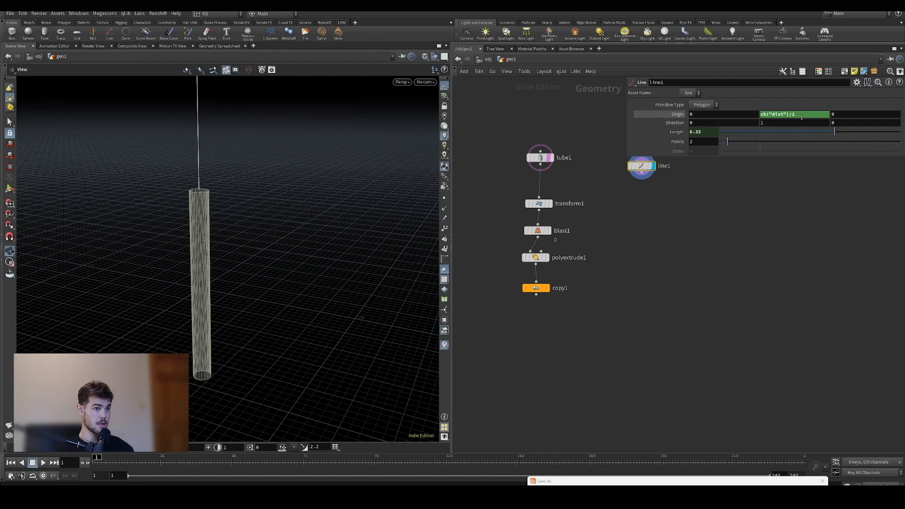
Negate the line's Origin Y expression to -ch("dist")/2 so the line is centred inside the tube.
left_click_drag(259, 196, 223, 256)
scroll(224, 256, "up", 3)
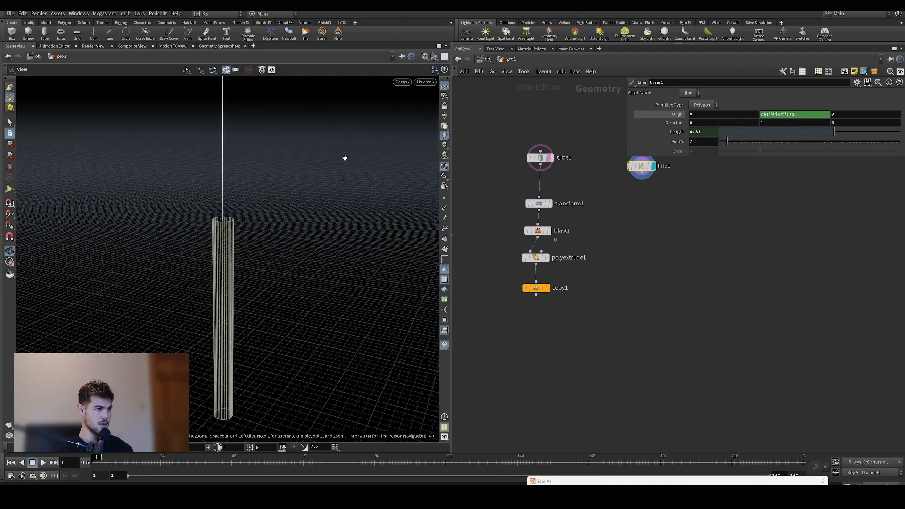
left_click(761, 114)
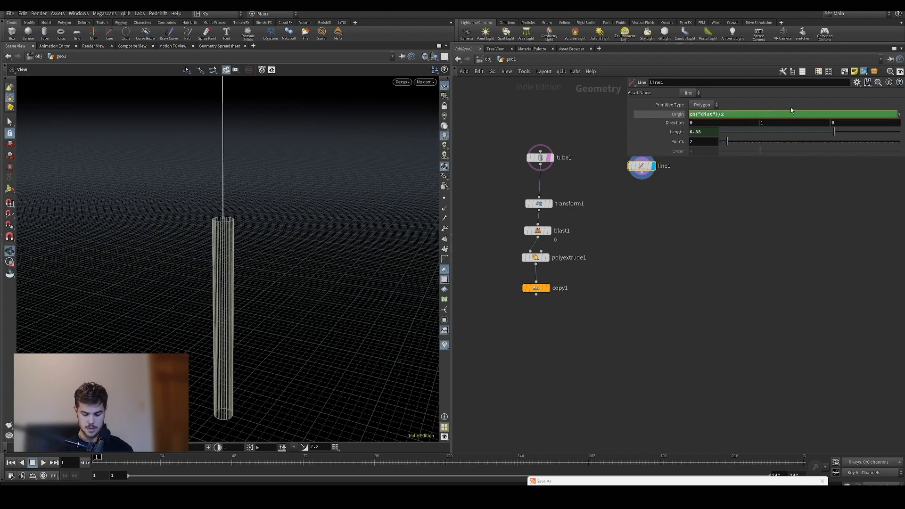
type("-")
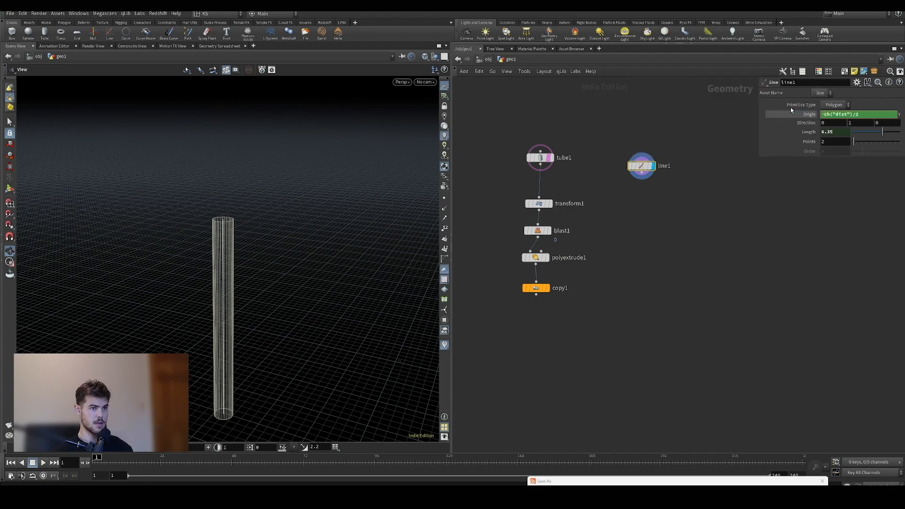
left_click(650, 236)
left_click_drag(254, 271, 252, 284)
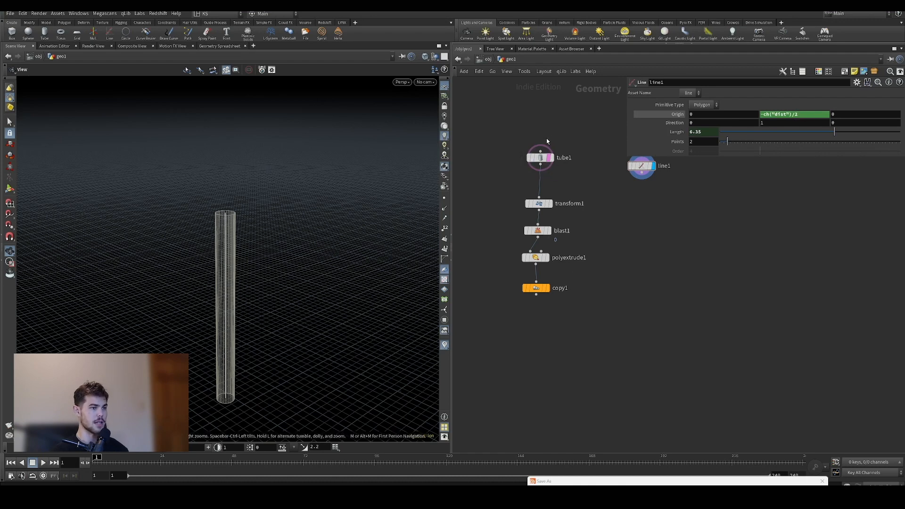
Test the link between line and tube by varying the tube's Height, leaving it at 6.4.
left_click(540, 158)
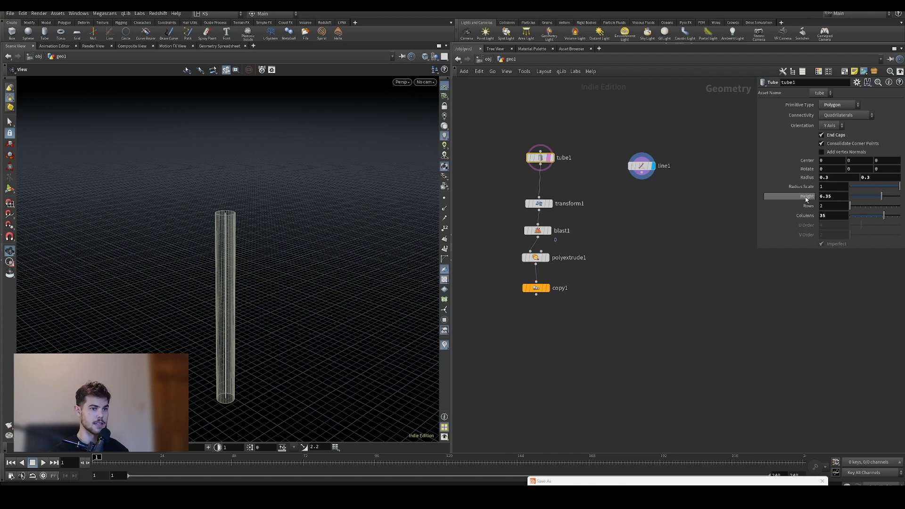
left_click_drag(887, 196, 851, 203)
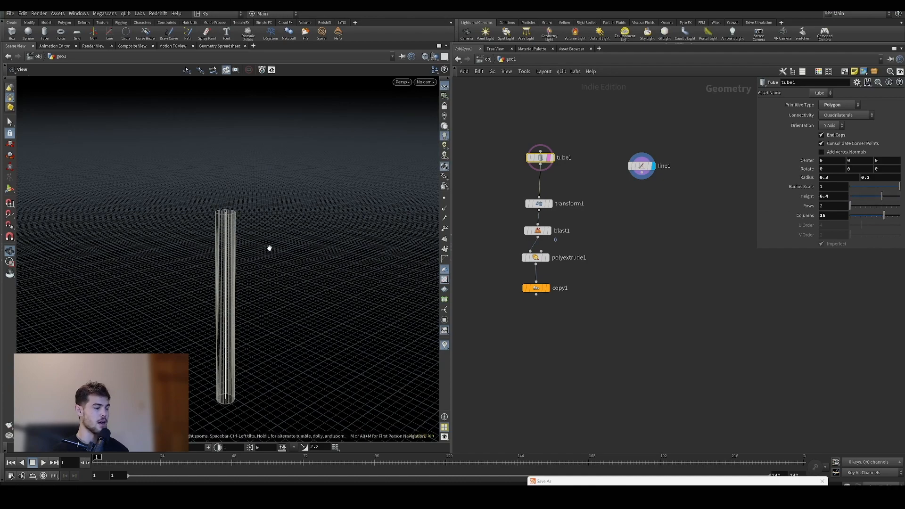
left_click_drag(269, 249, 235, 226)
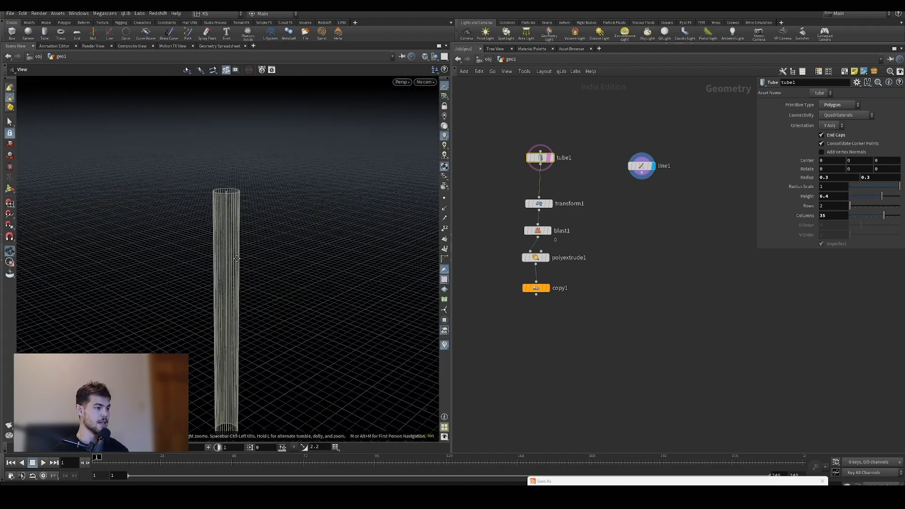
Add a Transform node below line1 and wire it to the line's output.
middle_click_drag(234, 226, 247, 198)
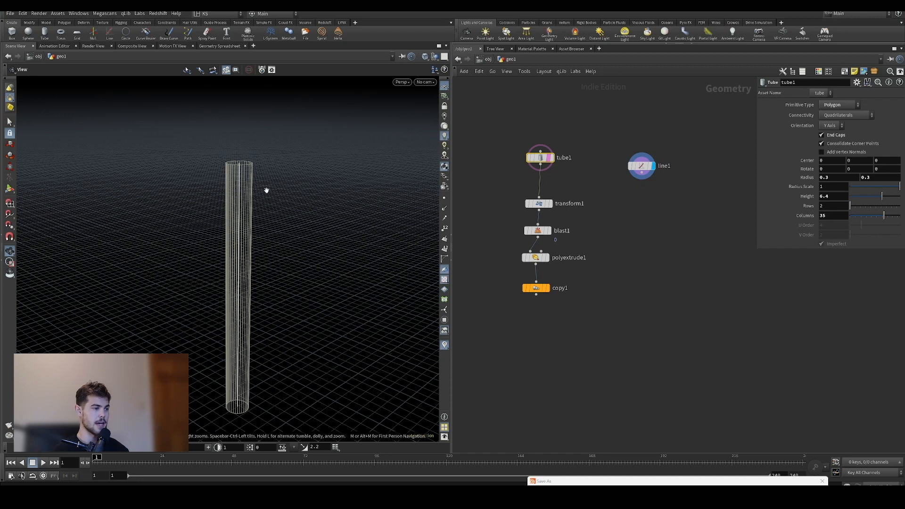
mouse_move(646, 171)
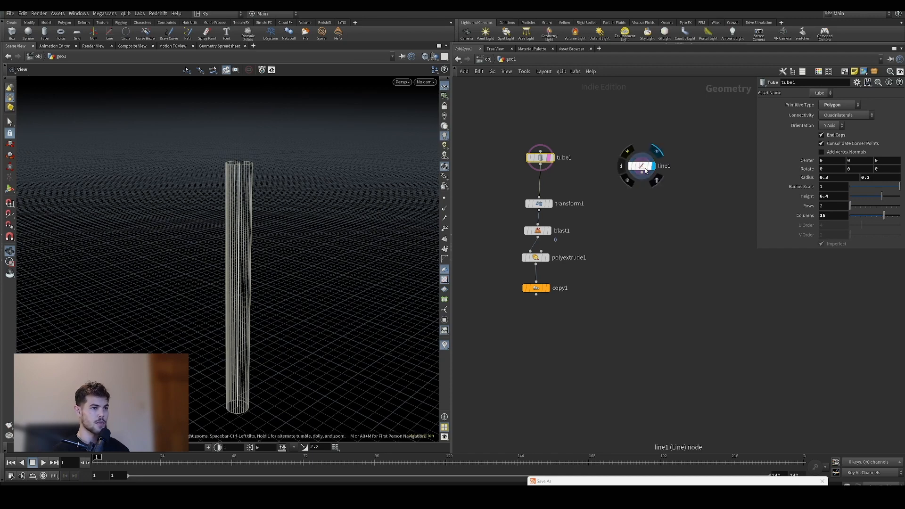
left_click(644, 170)
middle_click_drag(693, 217, 650, 225)
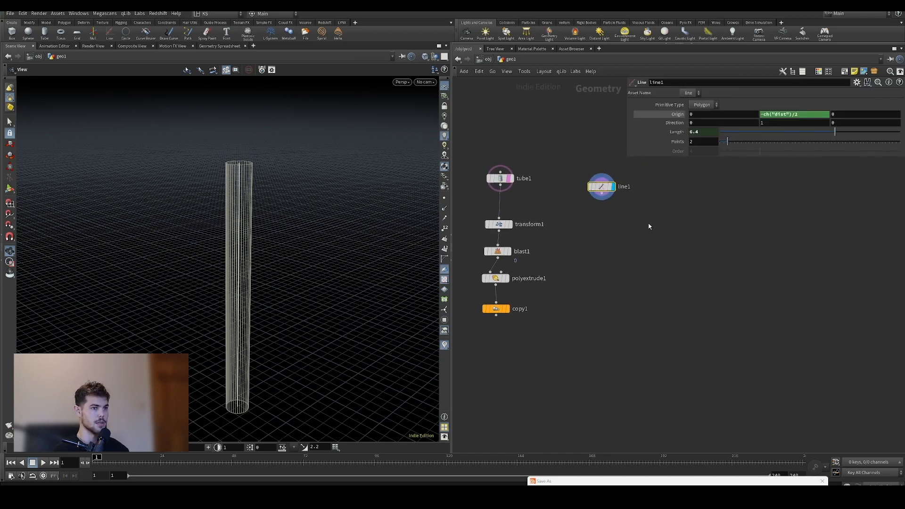
key("Tab")
mouse_move(606, 214)
type("tra")
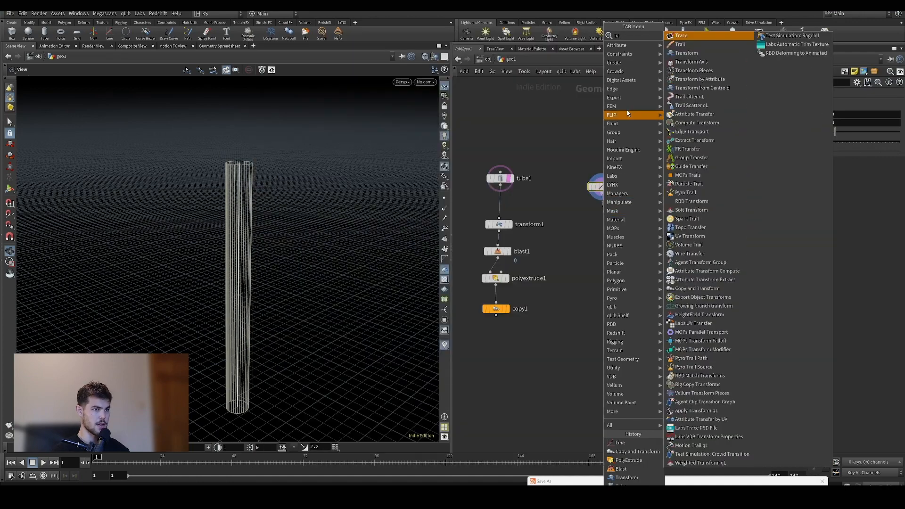
key("Down")
key("Down")
key("Return")
left_click(604, 214)
mouse_move(610, 216)
left_mouse_down()
mouse_move(607, 229)
mouse_move(605, 221)
left_mouse_up()
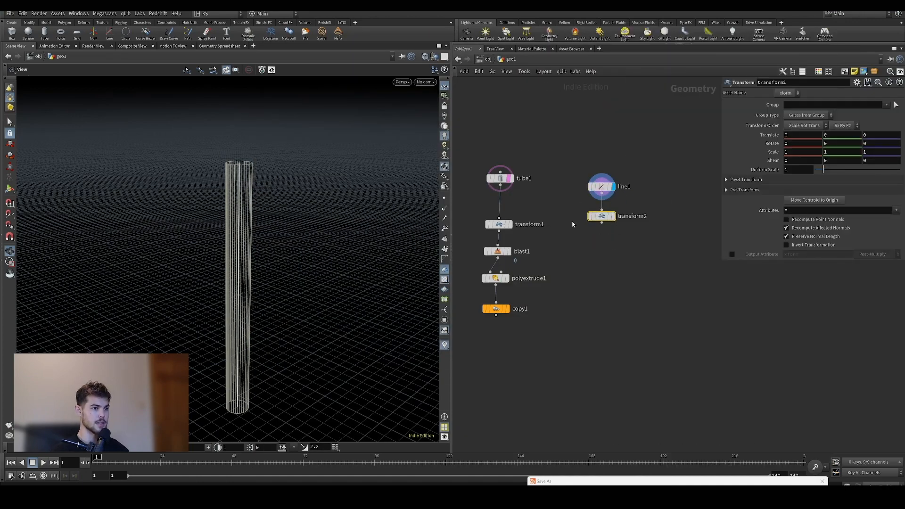
Create a reference copy of transform1, insert it below transform2 in the line's chain and display it.
left_click(501, 227)
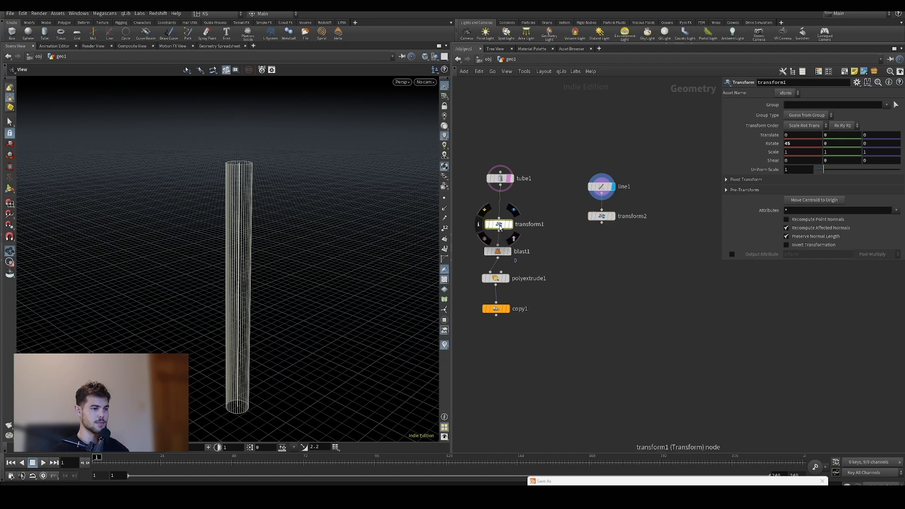
right_click(500, 228)
mouse_move(557, 319)
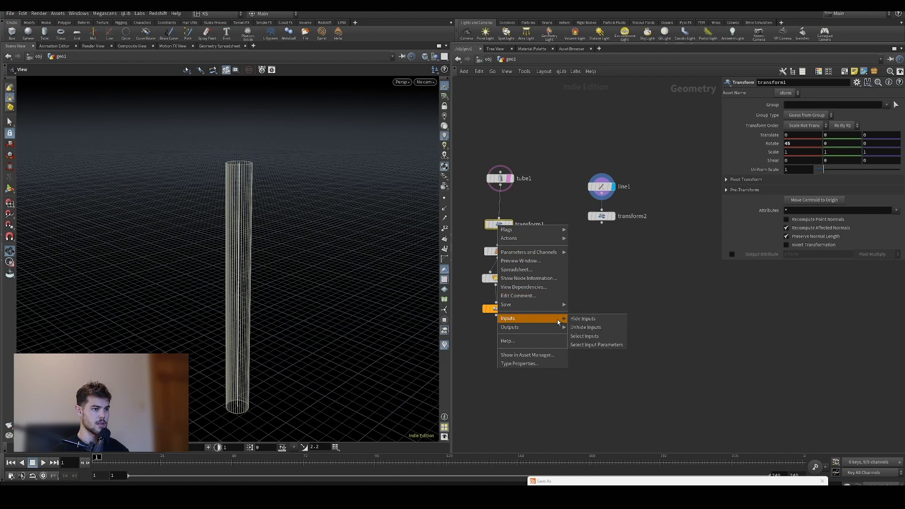
mouse_move(544, 237)
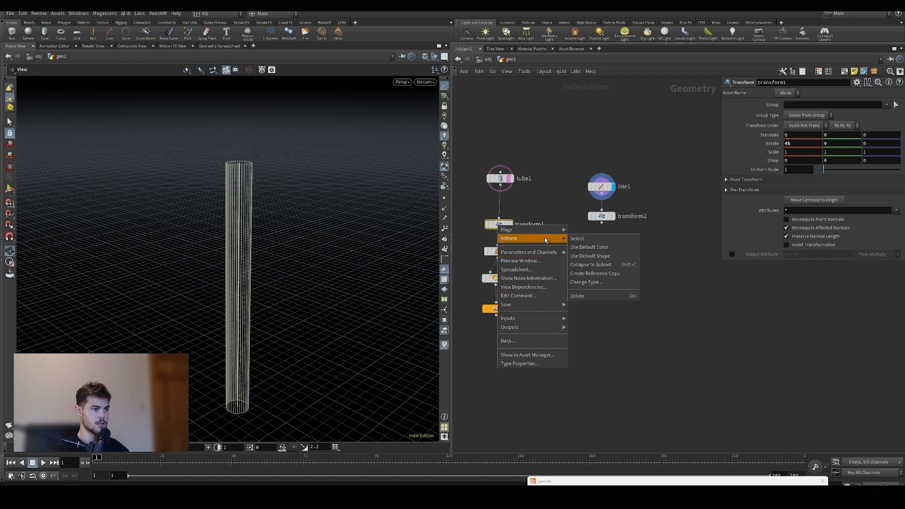
left_click(594, 274)
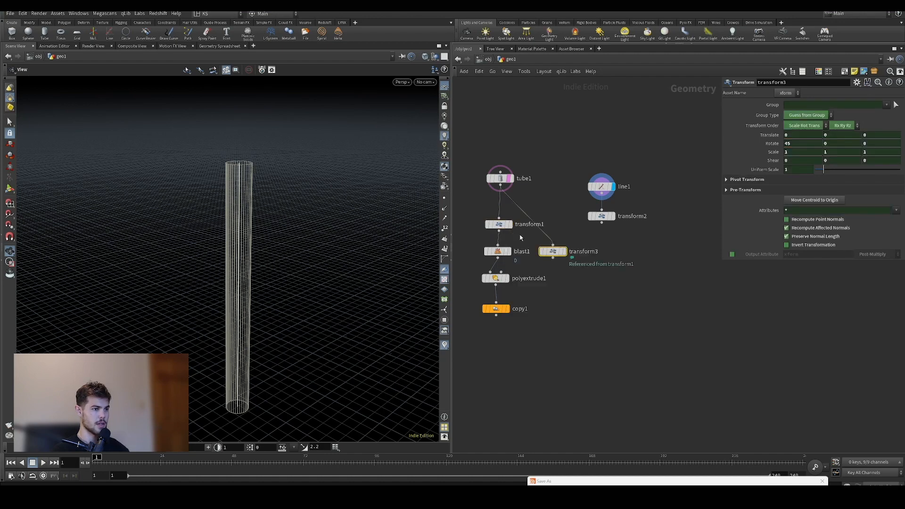
left_click_drag(550, 250, 601, 244)
left_click(617, 242)
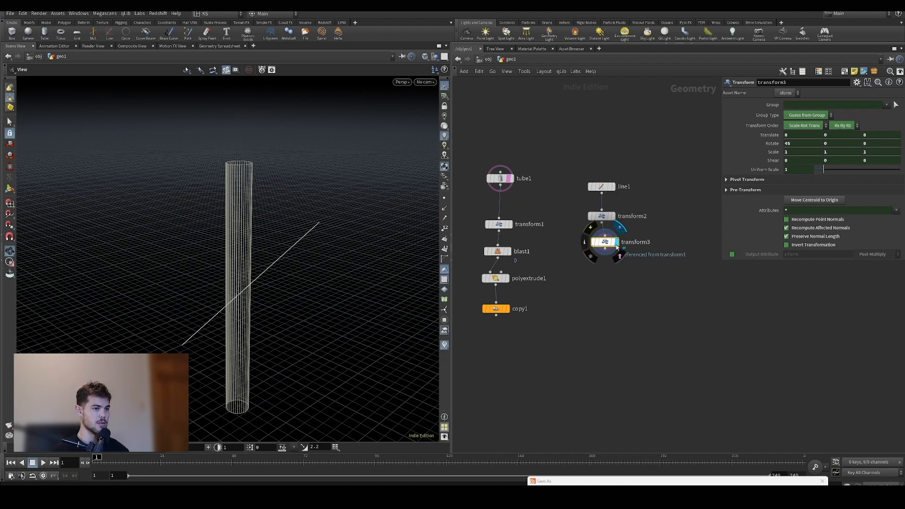
Display transform2 and set its Y Scale to 1.2 to lengthen the line beyond the tube.
left_click(602, 217)
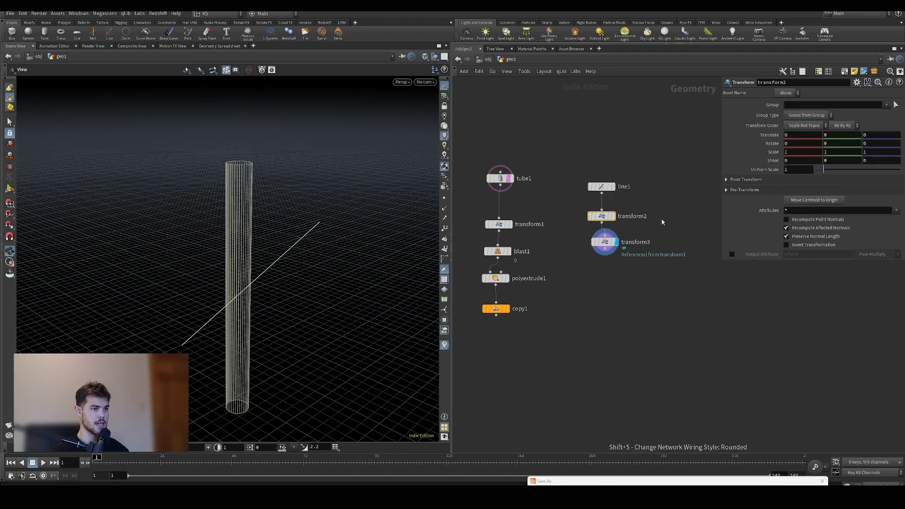
left_click(617, 216)
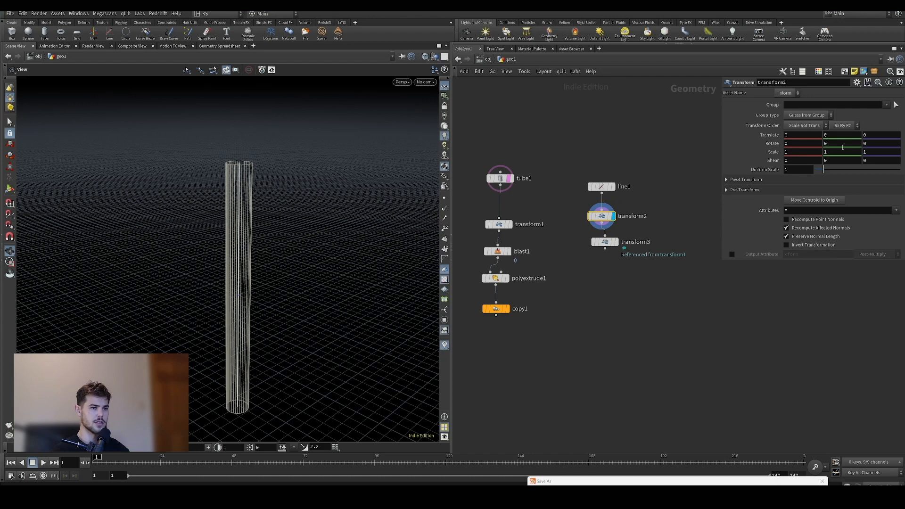
left_click(727, 179)
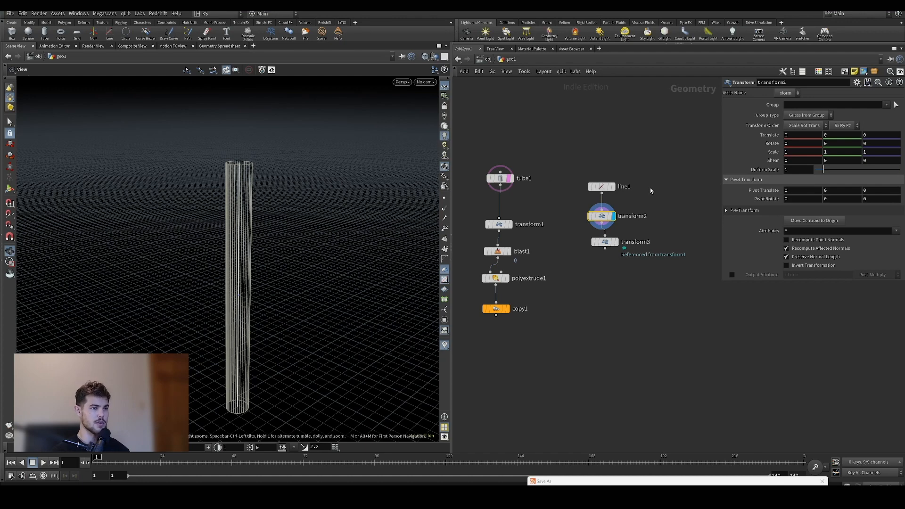
middle_click_drag(655, 195, 634, 216)
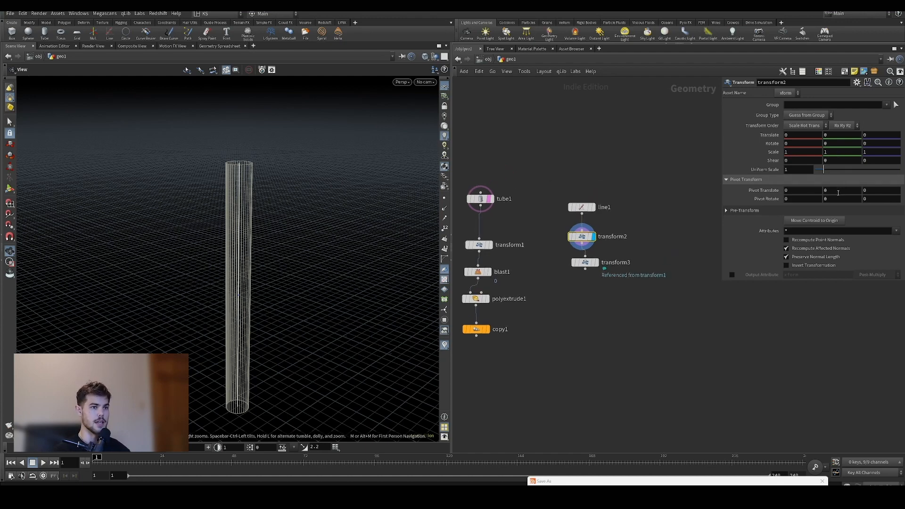
middle_click_drag(831, 152, 858, 152)
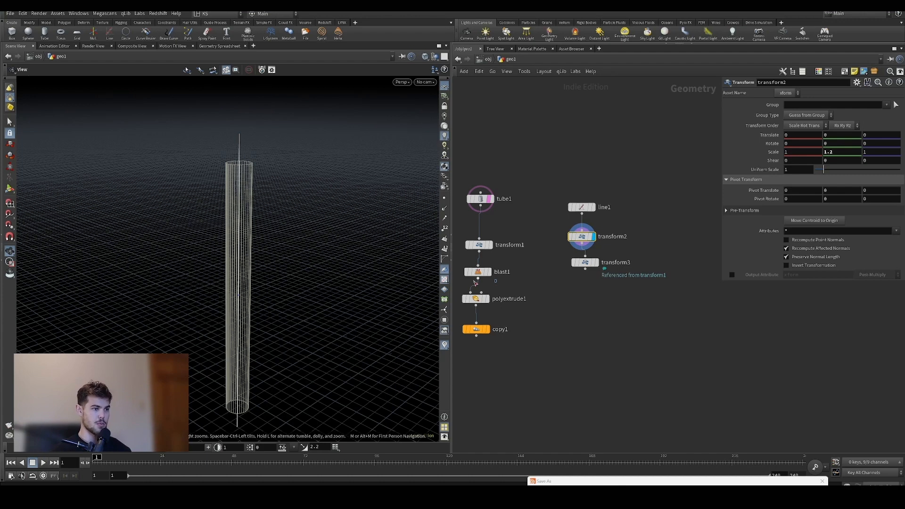
Set transform2's Y Pivot Translate to $YMIN so the line scales from its lower end.
left_click(489, 275)
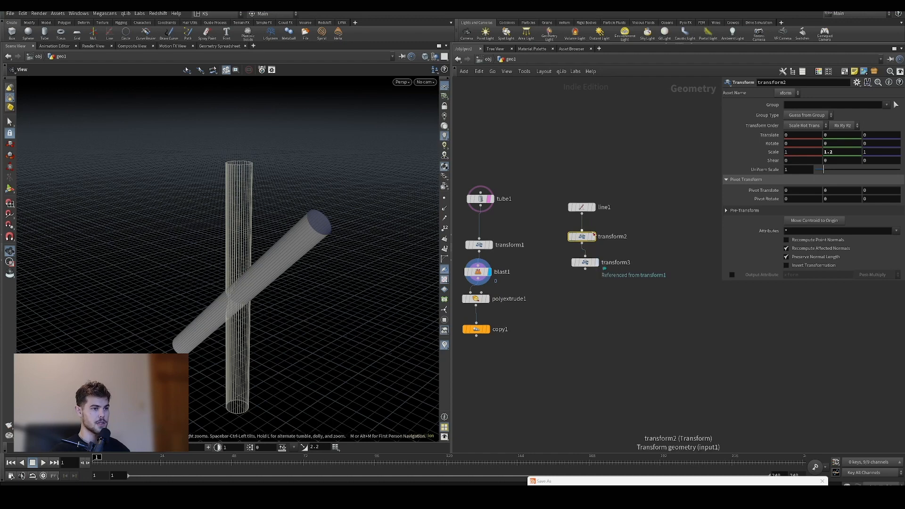
left_click(592, 236)
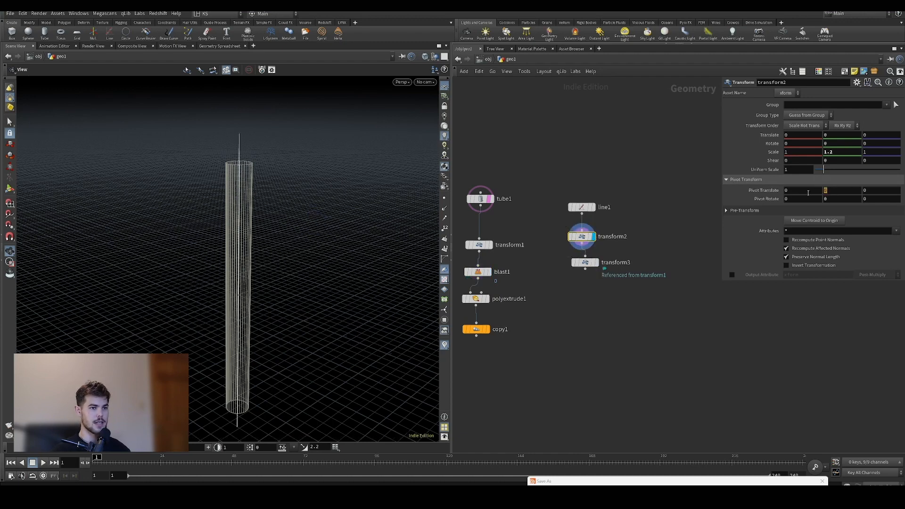
left_click_drag(808, 193, 807, 191)
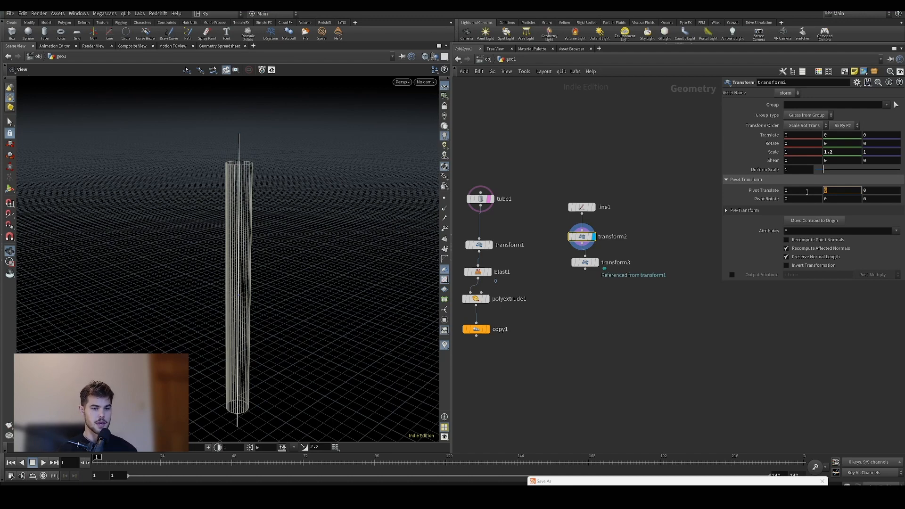
type("$")
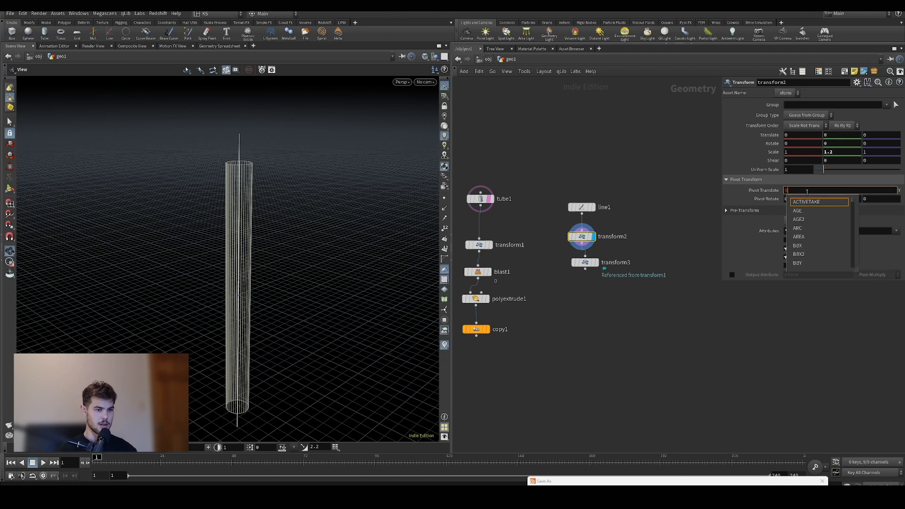
type("YM")
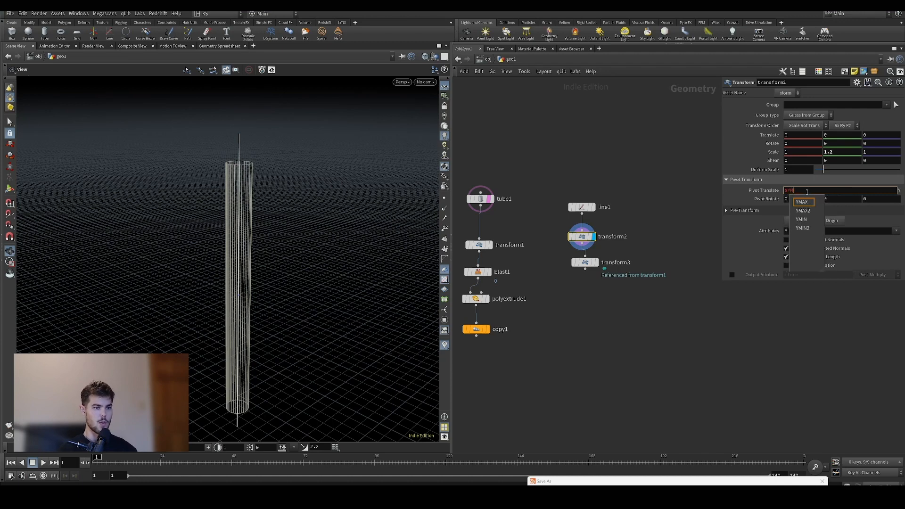
type("IN")
key("Return")
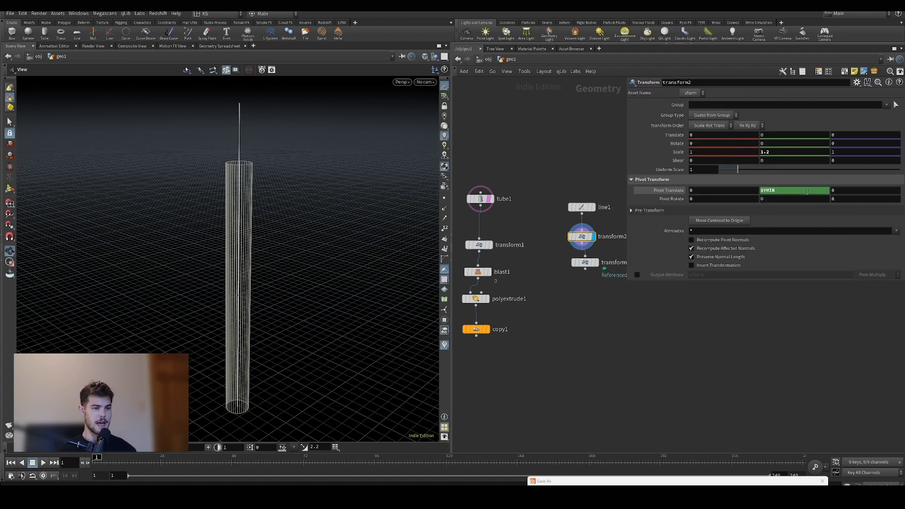
Check the line inside the tube and raise transform2's Y Scale to 1.22.
left_click_drag(257, 377, 254, 319)
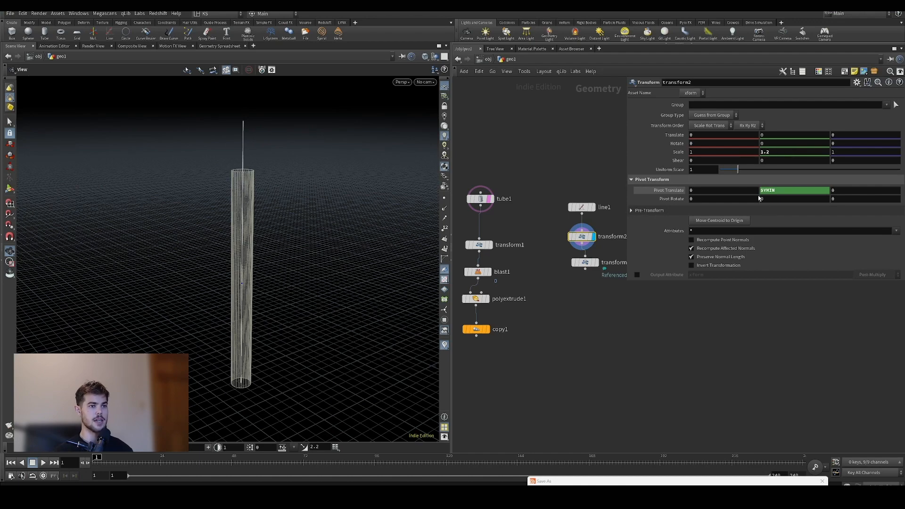
left_click_drag(234, 293, 240, 280)
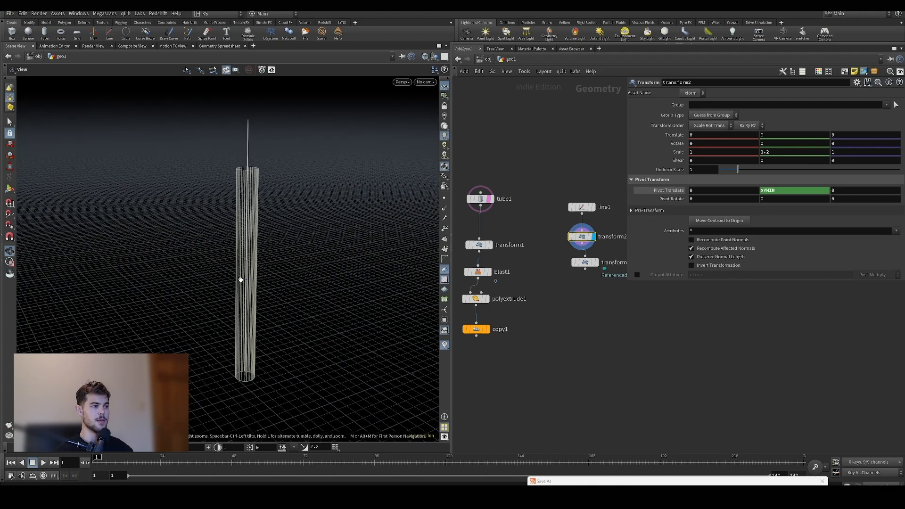
left_click(584, 208)
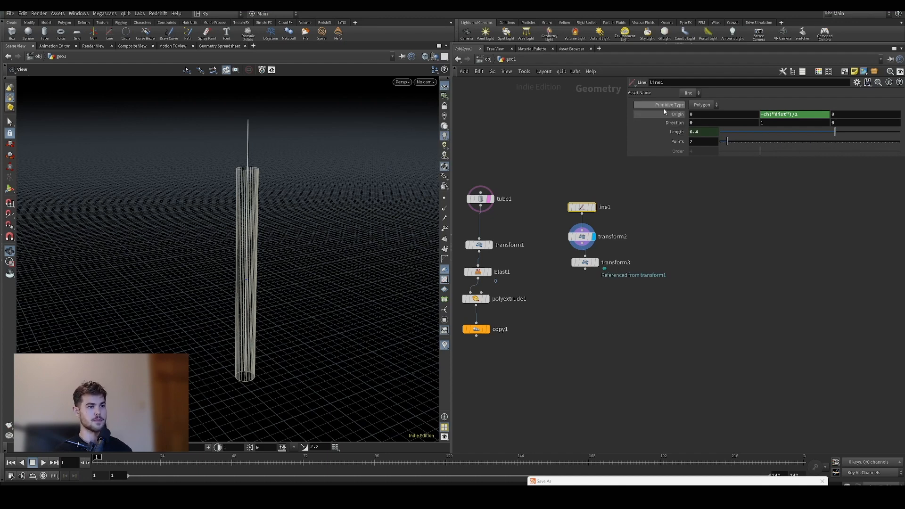
left_click(584, 236)
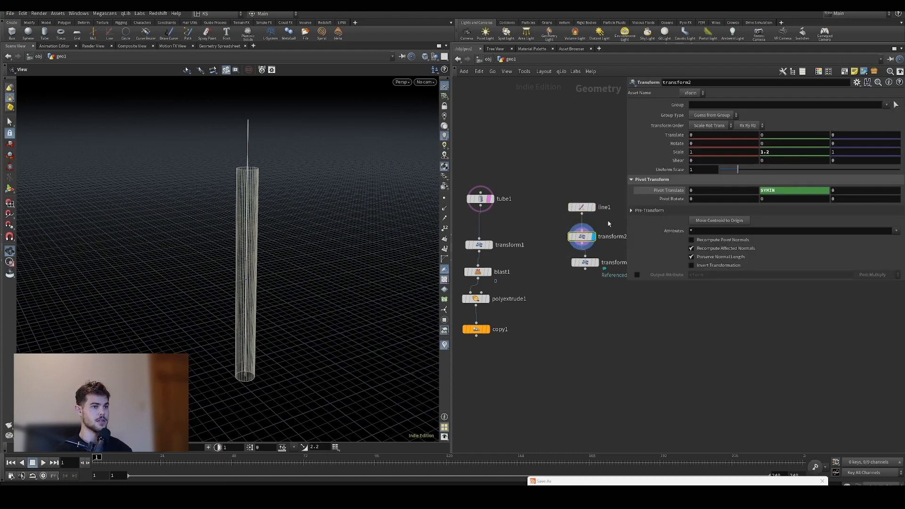
middle_click_drag(772, 153, 749, 170)
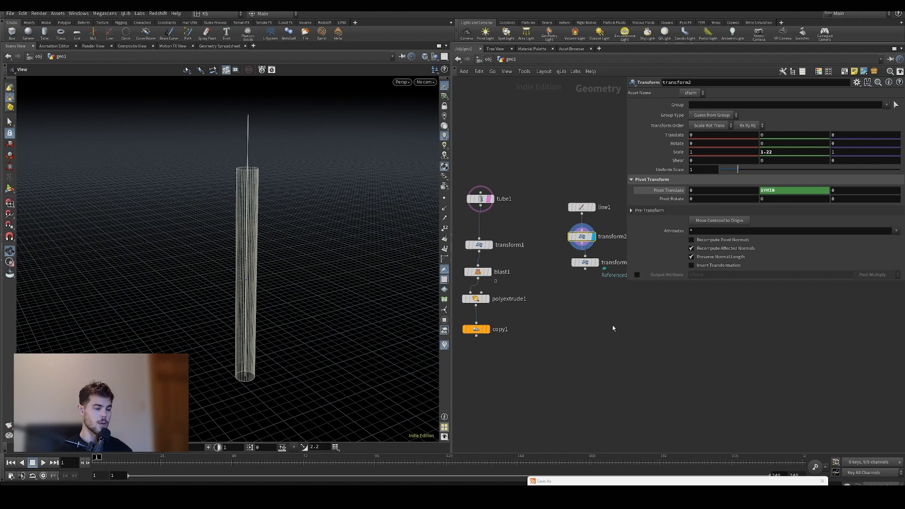
Display transform3 and template polyextrude1 to check that the tilted line runs through the hollow tube.
middle_click_drag(613, 327, 583, 319)
left_click(565, 255)
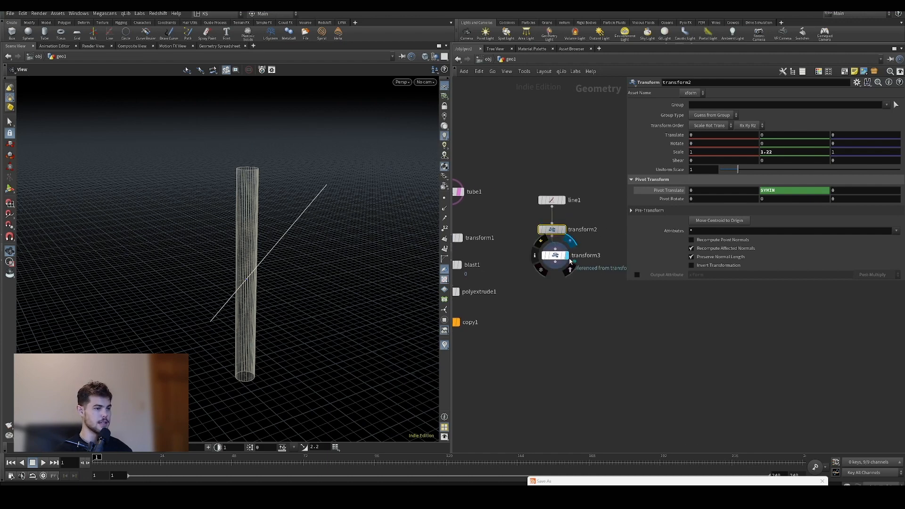
scroll(608, 264, "down", 4)
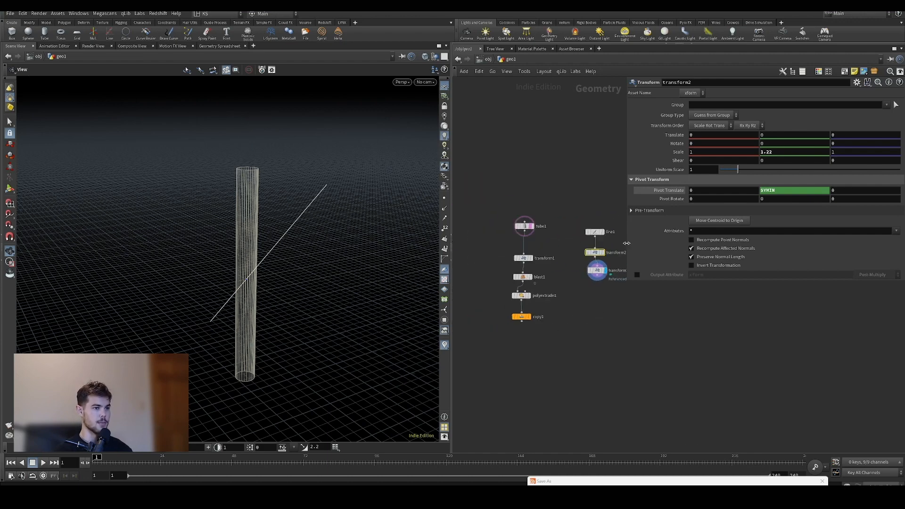
left_click_drag(627, 243, 682, 244)
scroll(574, 300, "up", 2)
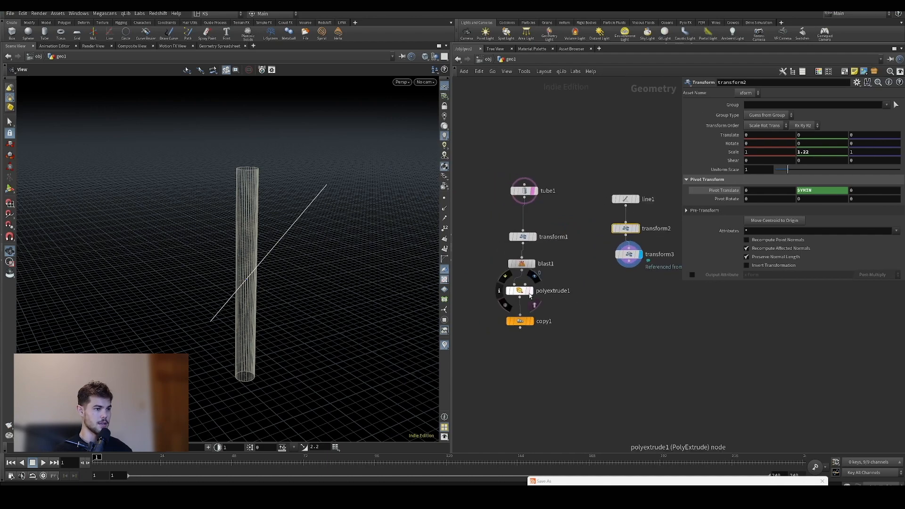
left_click(530, 293)
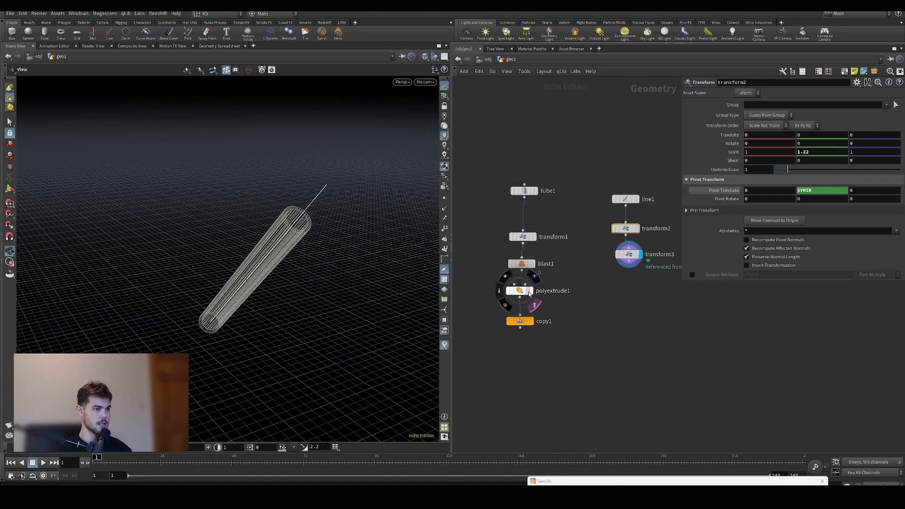
left_click_drag(319, 234, 260, 254, "alt")
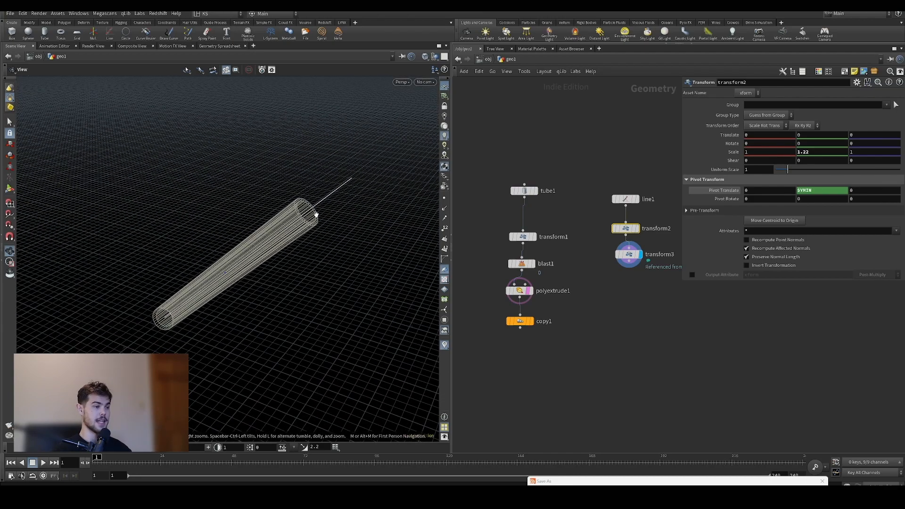
left_click_drag(157, 322, 214, 286, "alt")
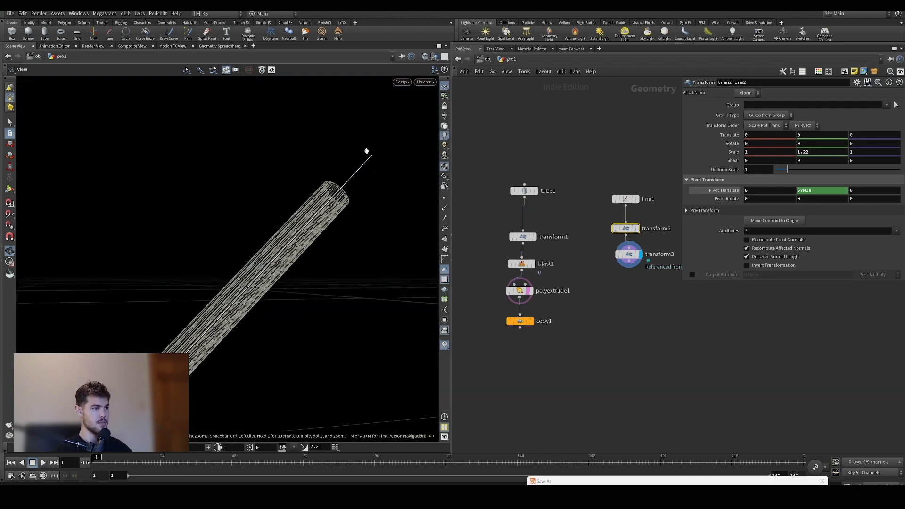
mouse_move(367, 152)
left_mouse_down("alt")
mouse_move(340, 228)
mouse_move(362, 158)
left_mouse_up("alt")
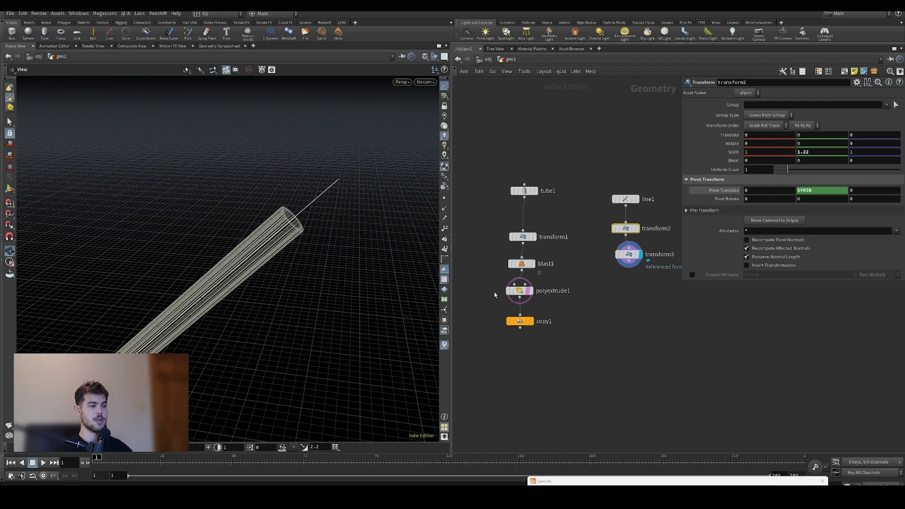
Create a reference copy of copy1, wire it beneath transform3, and display it to get three matching centre lines.
middle_click_drag(567, 313, 548, 294)
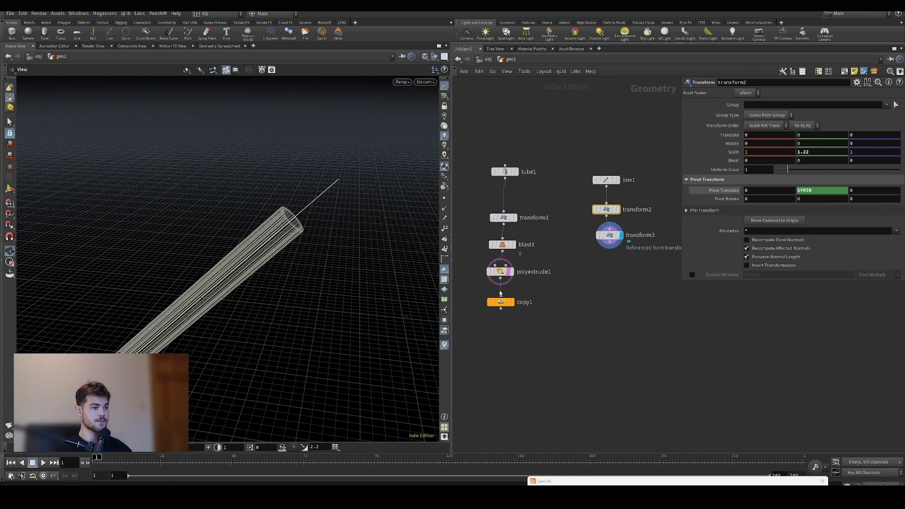
left_click(501, 305)
right_click(501, 305)
mouse_move(538, 320)
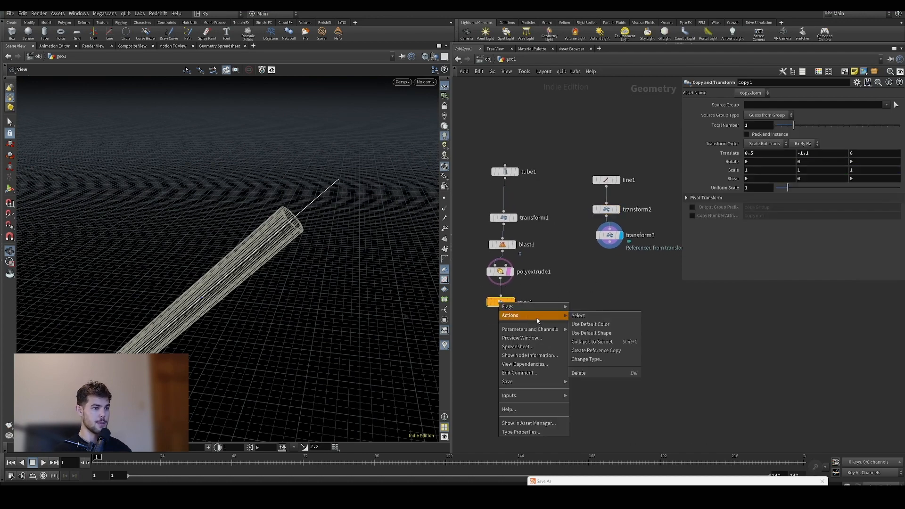
left_click(596, 350)
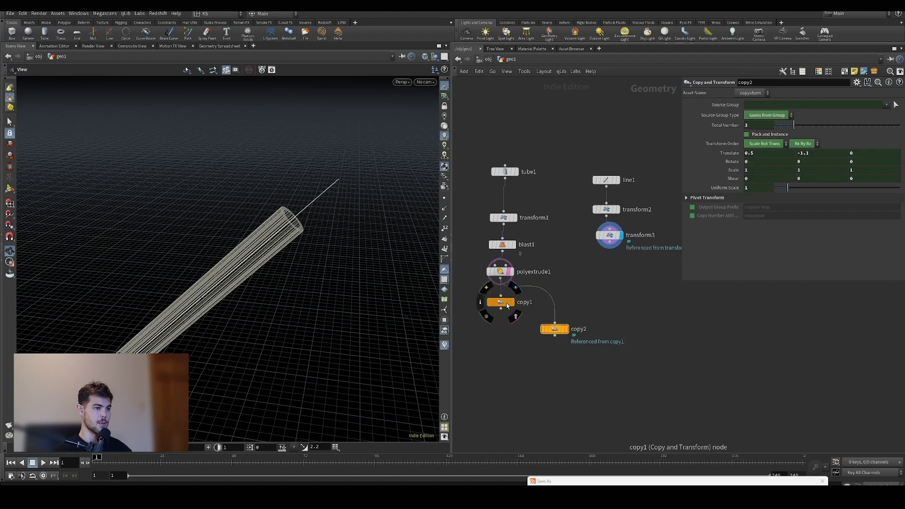
left_click_drag(561, 330, 613, 300)
left_click_drag(610, 242, 614, 308)
left_click(623, 306)
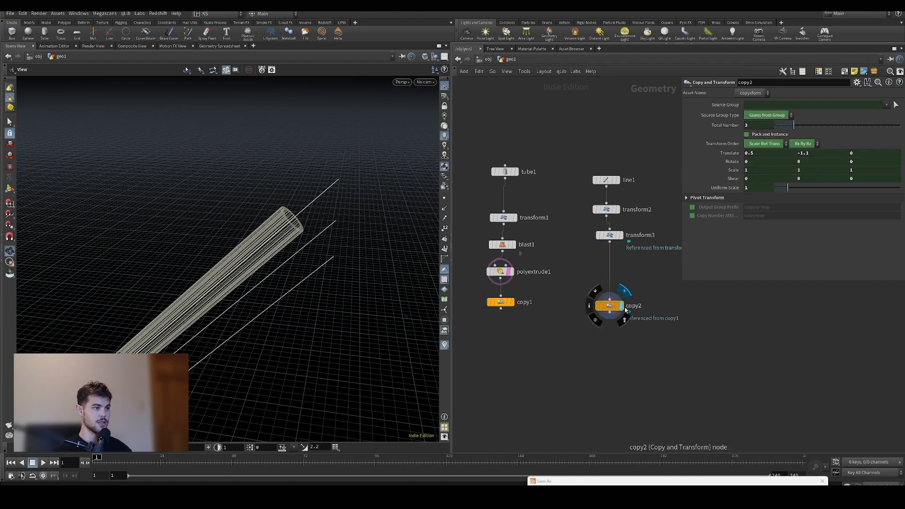
left_click_drag(325, 264, 325, 282)
Display transform3 and insert a Sweep node between transform3 and copy2.
left_click(621, 235)
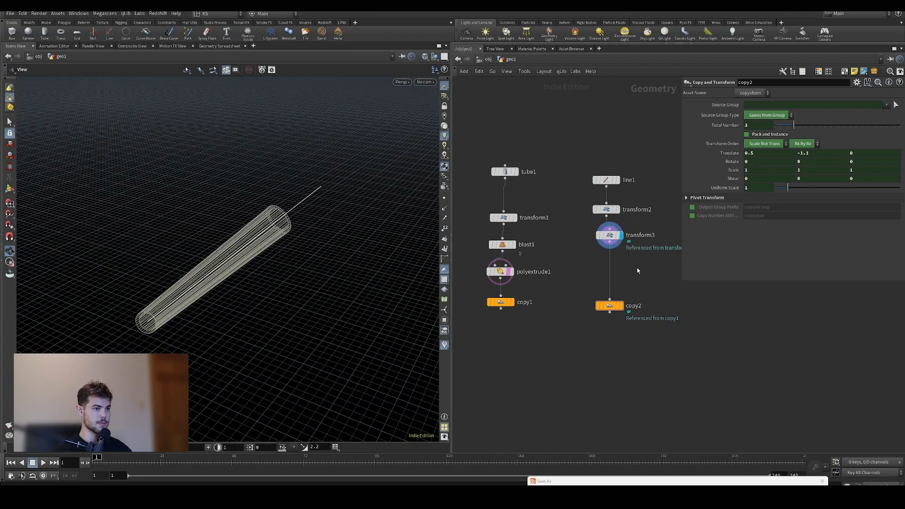
key("Tab")
type("swee")
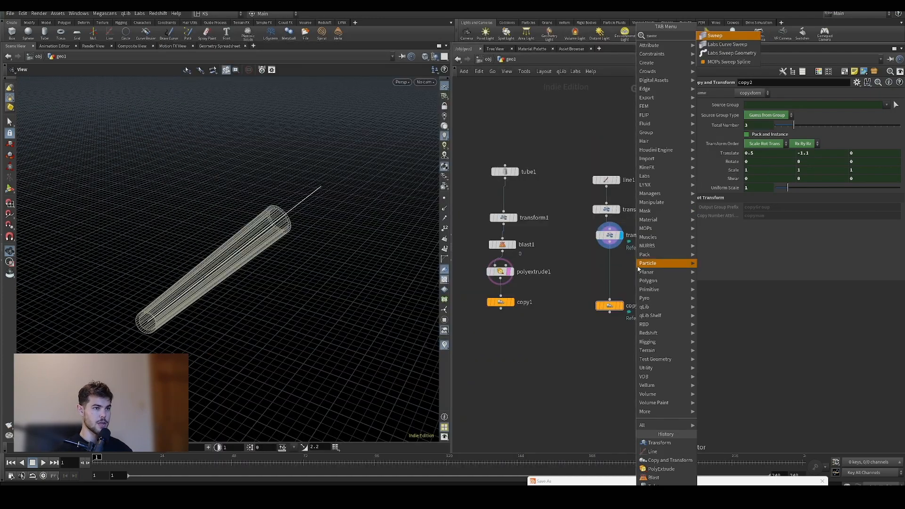
key("Return")
left_click(612, 261)
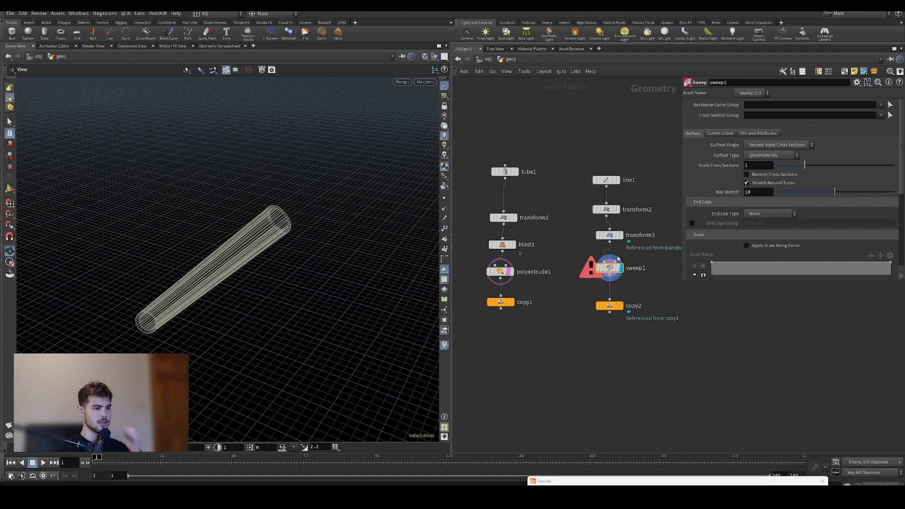
left_click_drag(613, 261, 610, 232)
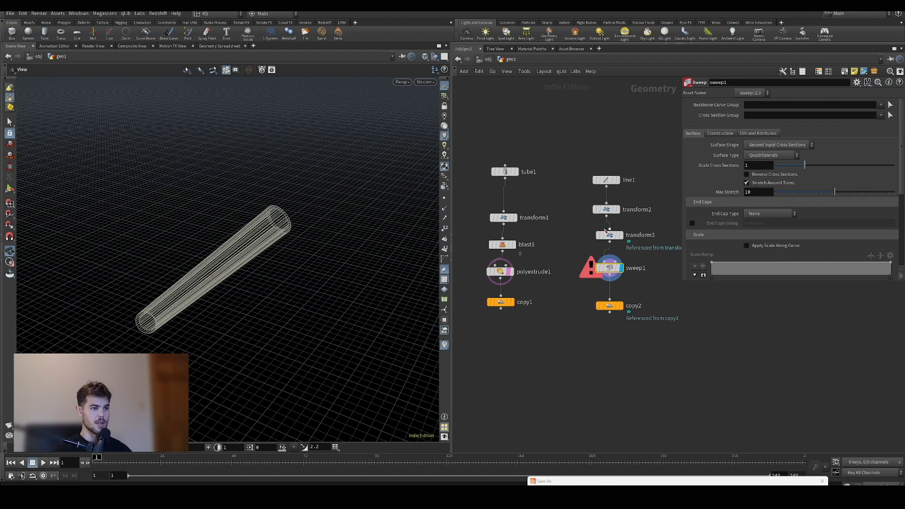
Set sweep1's Surface Shape to Round Tube with 9 columns and a radius of 0.234.
left_click(764, 146)
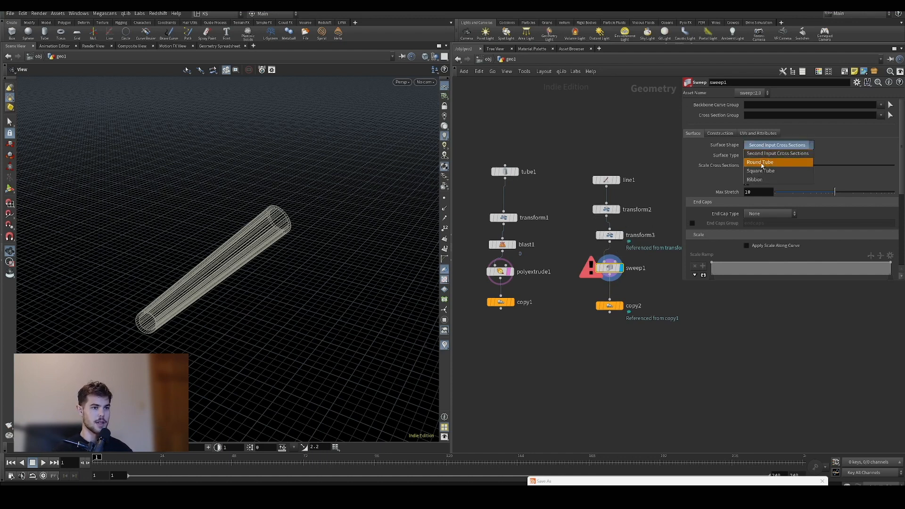
left_click(760, 162)
left_click_drag(313, 188, 191, 216)
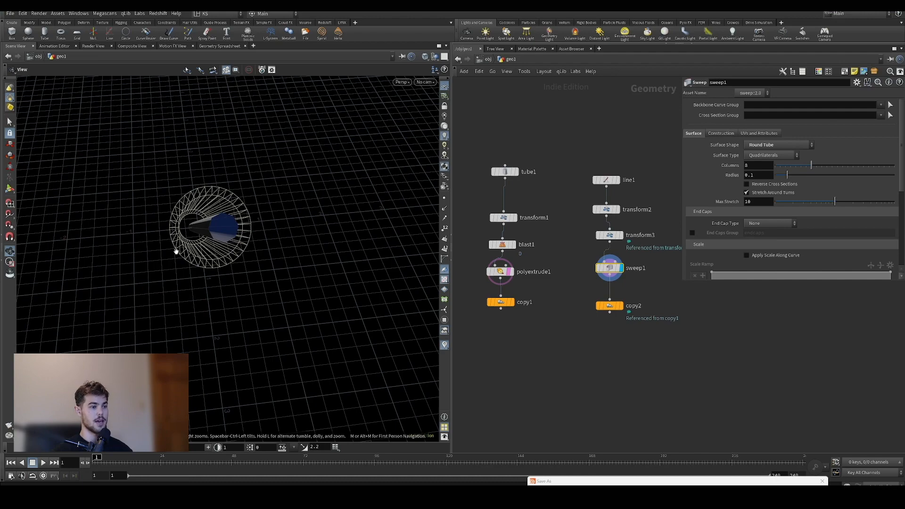
left_click_drag(202, 252, 160, 238)
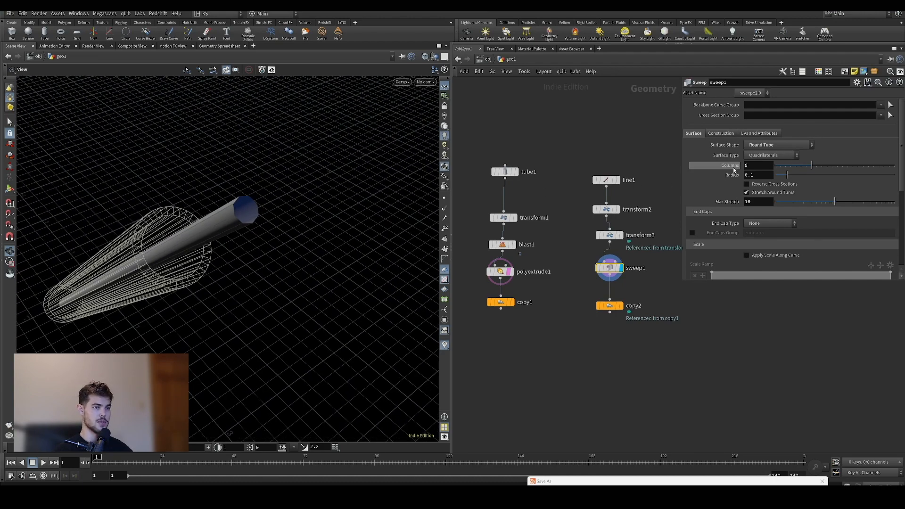
mouse_move(812, 166)
left_mouse_down()
mouse_move(828, 166)
mouse_move(796, 175)
mouse_move(823, 165)
mouse_move(811, 165)
left_mouse_up()
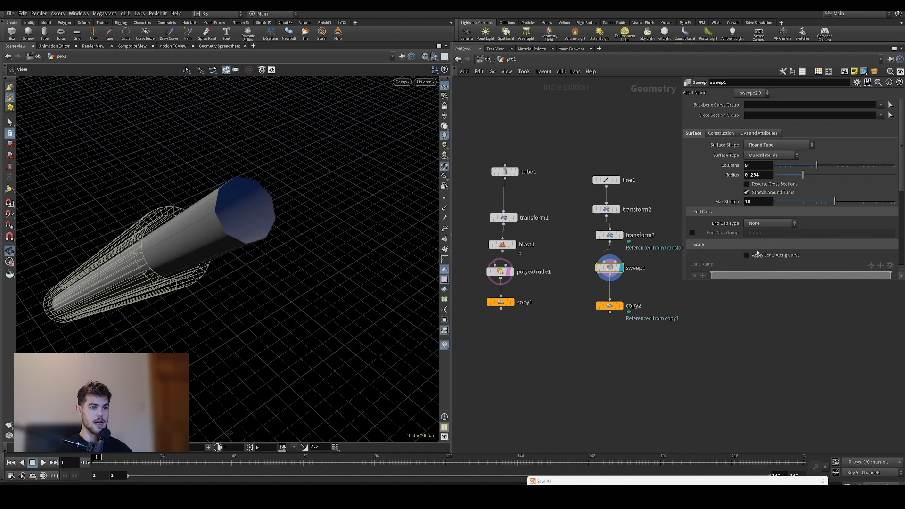
Change sweep1's Surface Type to Columns and reduce the column count to 4 to get separate lines inside the tube.
left_click(771, 146)
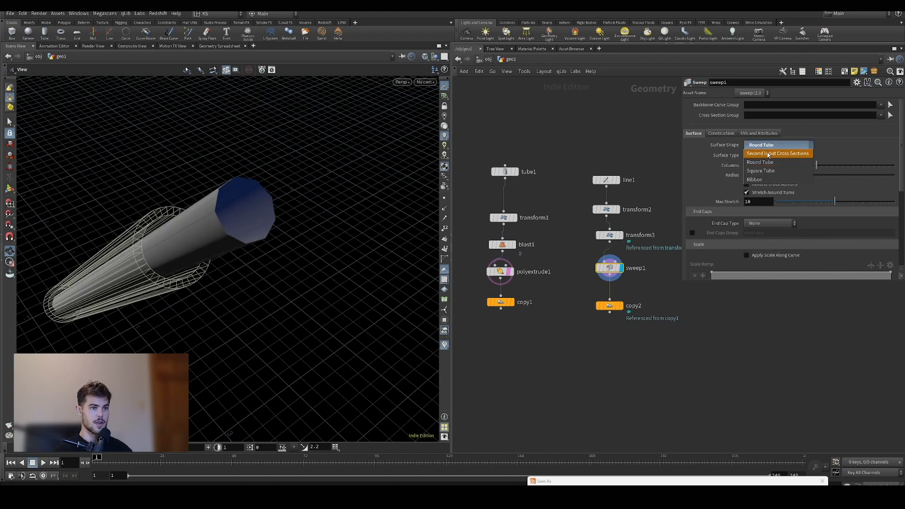
left_click(767, 148)
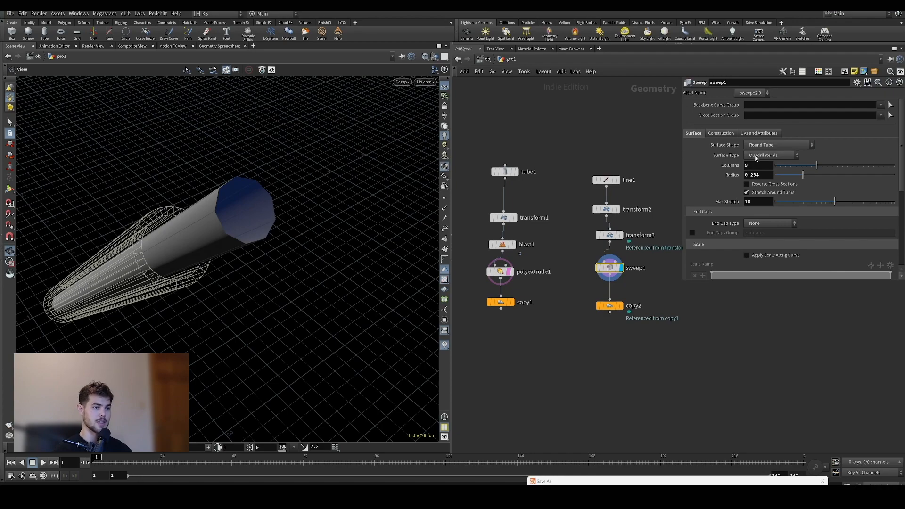
left_click(755, 157)
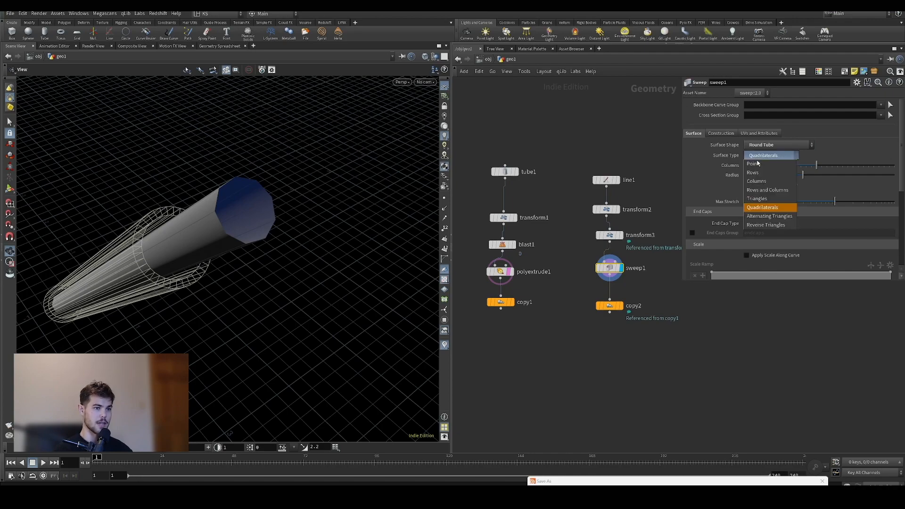
left_click(769, 184)
left_click_drag(191, 257, 208, 245, "alt")
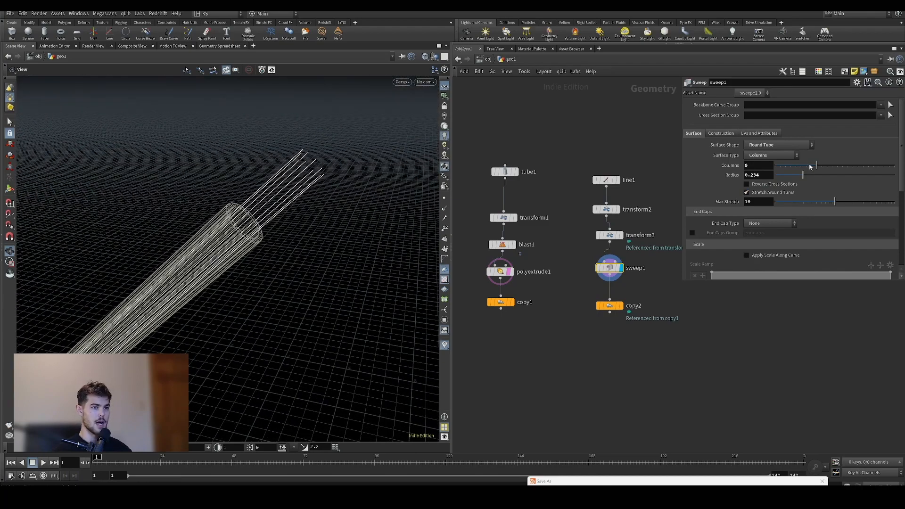
left_click_drag(811, 167, 794, 169)
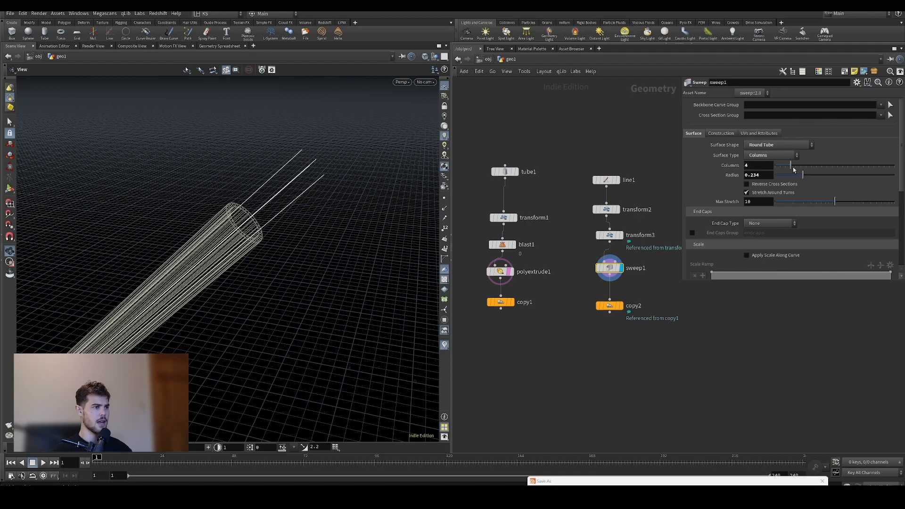
left_click_drag(189, 245, 170, 248, "alt")
left_click_drag(227, 254, 261, 263)
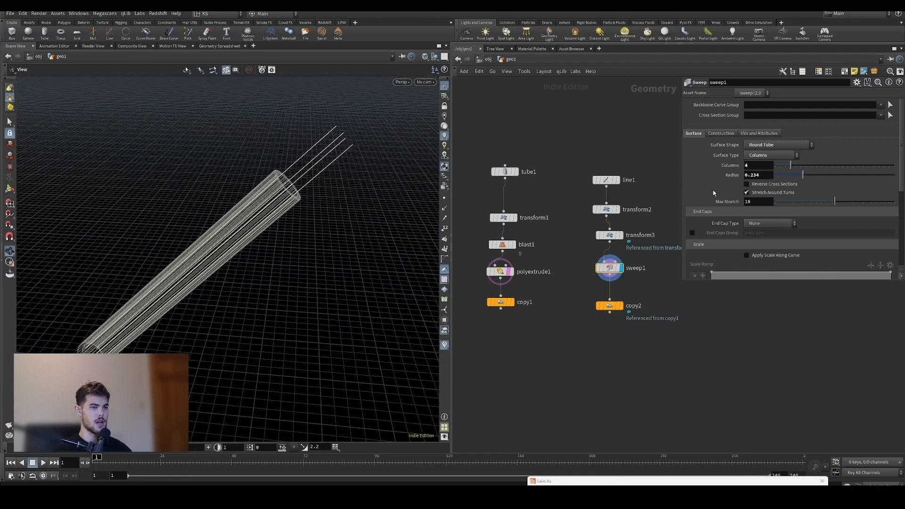
Set sweep1's Full Twists to 2 in its rotation settings.
scroll(727, 238, "down", 5)
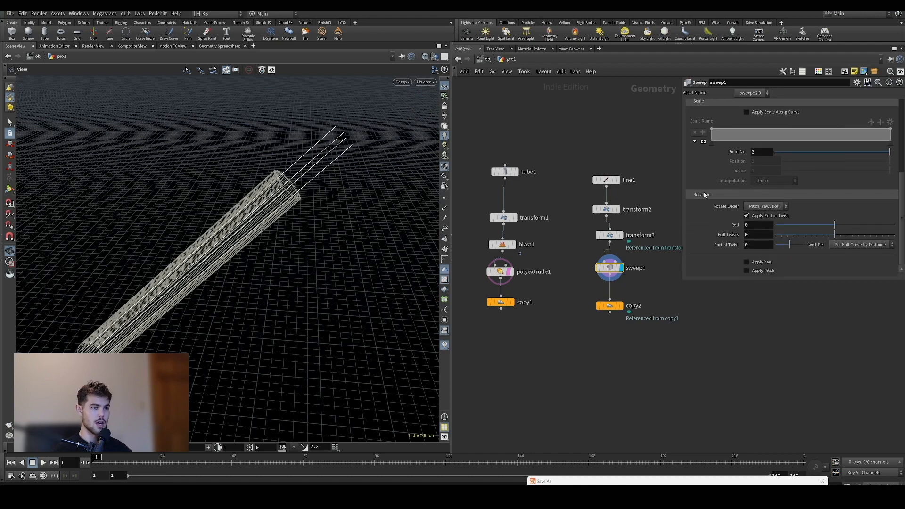
left_click_drag(323, 200, 262, 231)
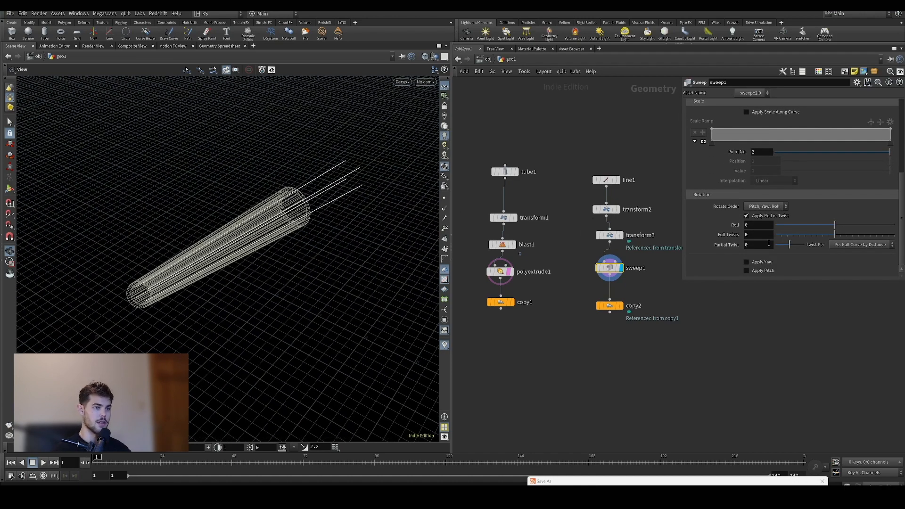
left_click_drag(751, 242, 743, 234)
type("2")
key("Return")
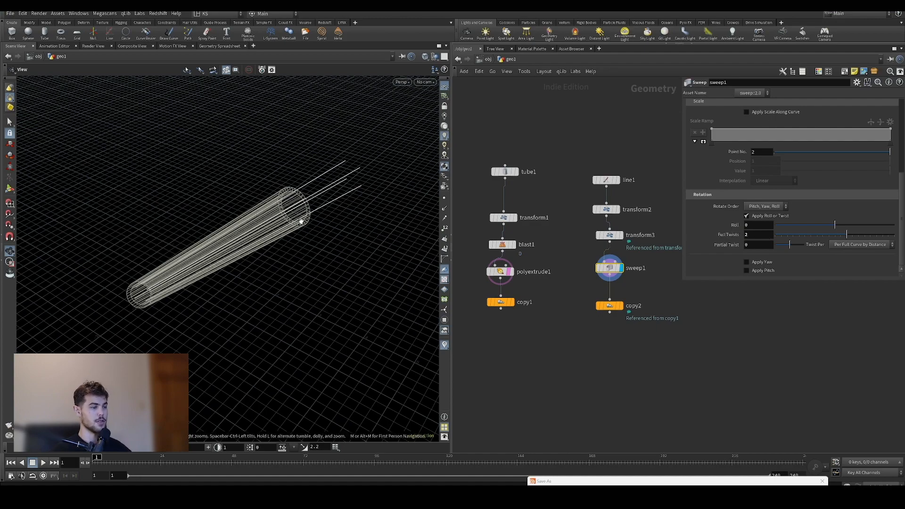
left_click_drag(251, 245, 242, 203)
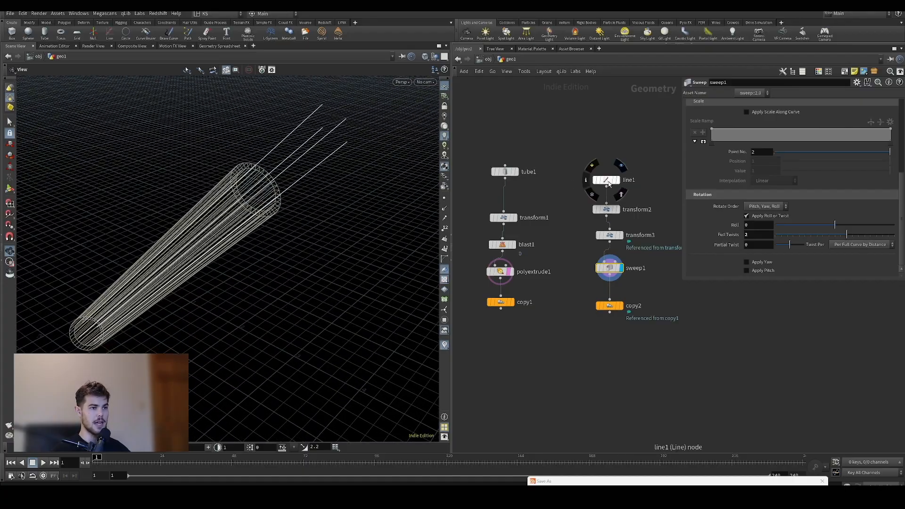
Set line1's point count to 50 so the twisted lines curve smoothly, and inspect them along the tube.
left_click(608, 181)
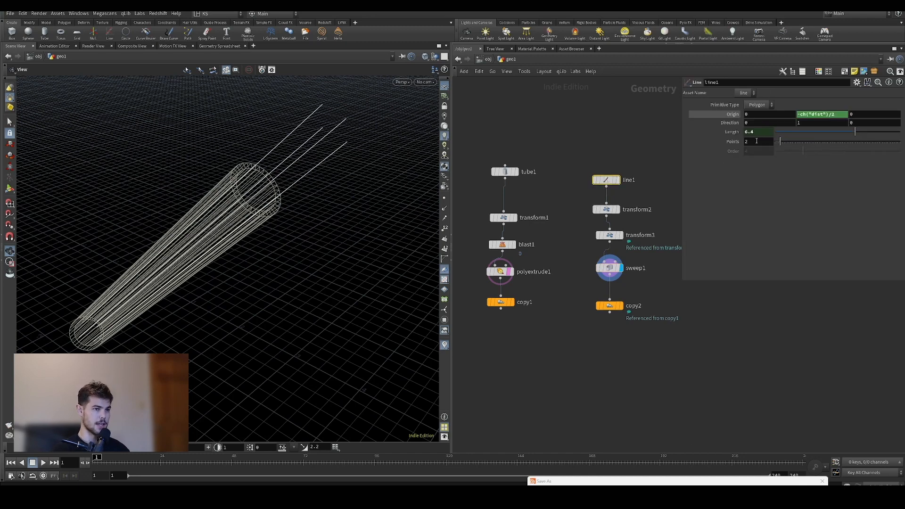
left_click_drag(782, 142, 873, 145)
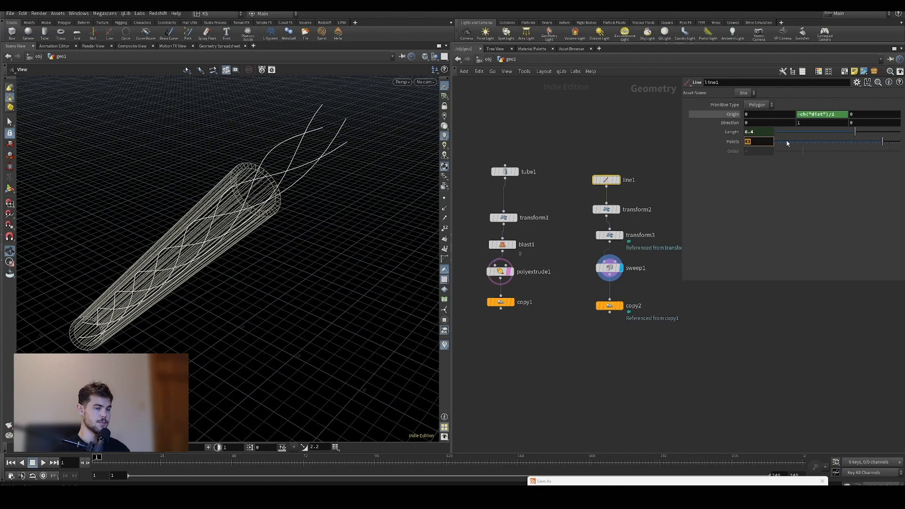
type("50")
key("Return")
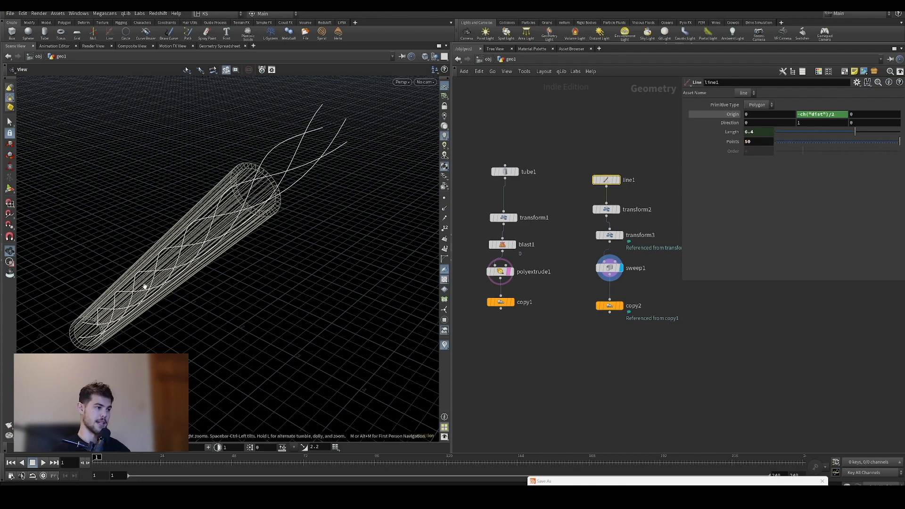
left_click_drag(145, 286, 203, 242)
right_click_drag(202, 242, 134, 329)
left_click_drag(144, 297, 187, 270)
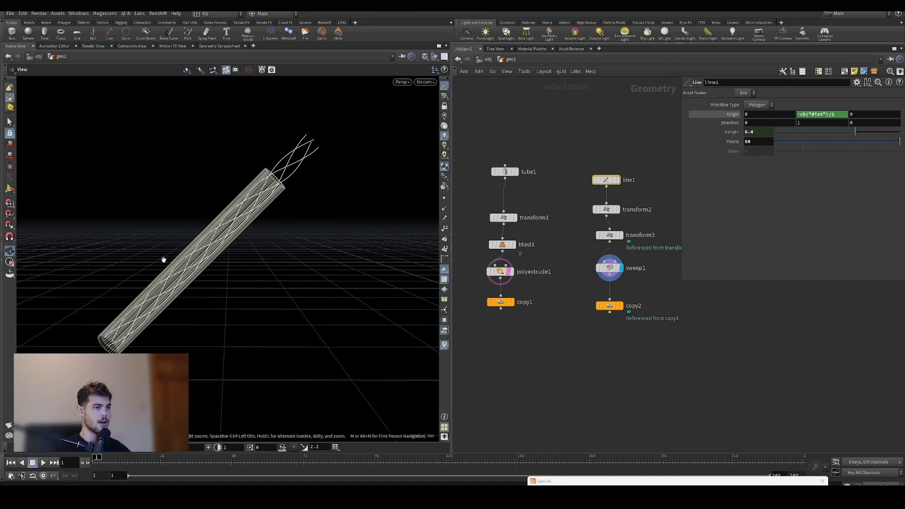
left_click_drag(163, 259, 228, 235)
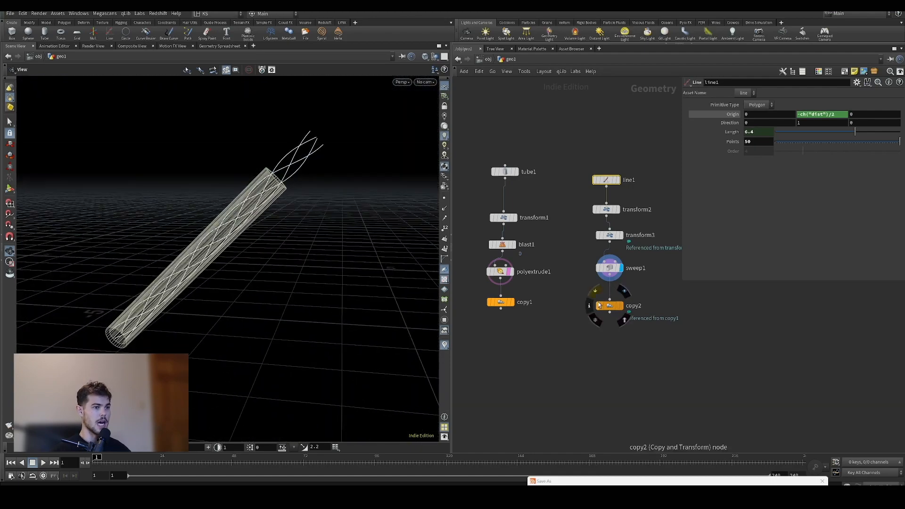
Display copy2 to check the copied twisted lines, and move the node lower to leave room beneath sweep1.
left_click(622, 307)
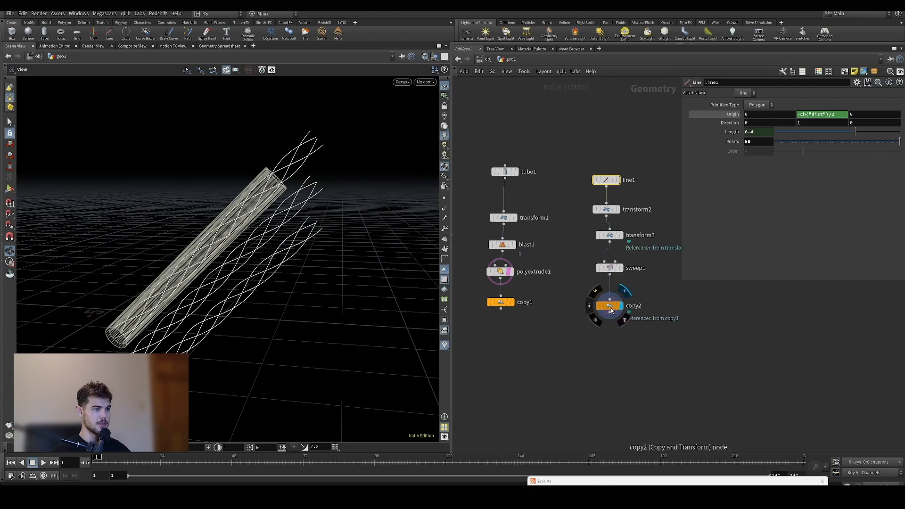
left_click(611, 309)
left_click_drag(610, 309, 615, 339)
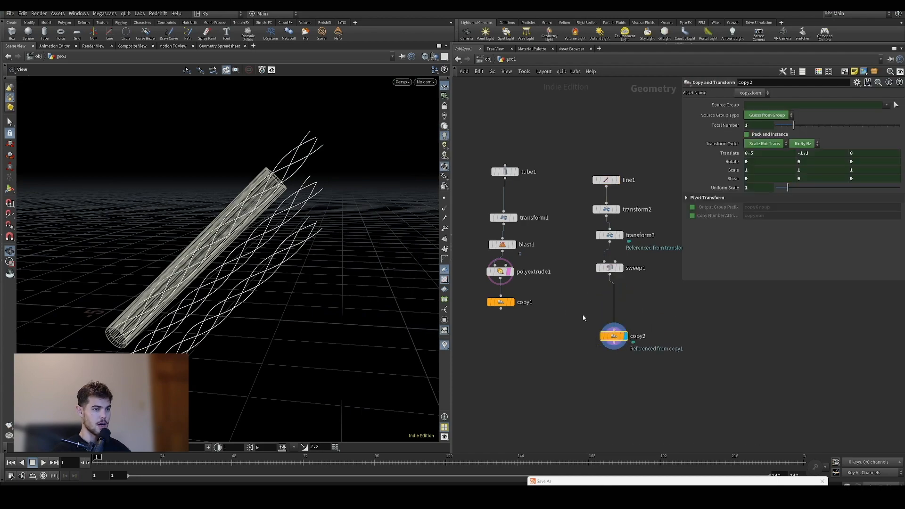
left_click_drag(396, 278, 364, 269)
Display sweep1 and insert a Carve node between sweep1 and copy2.
left_click(621, 268)
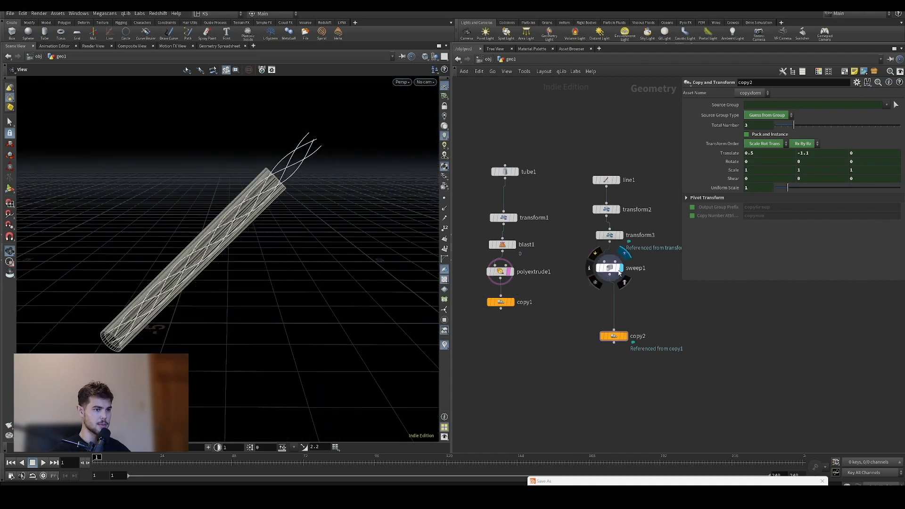
key("Tab")
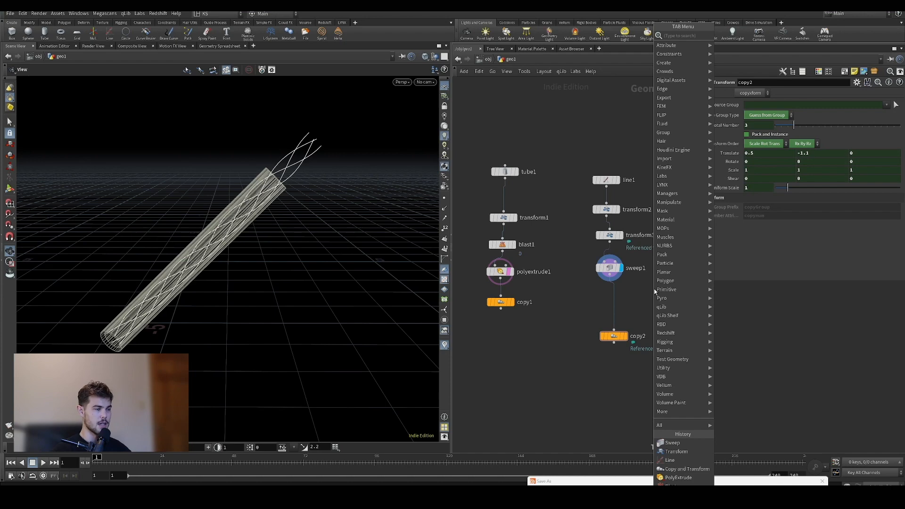
type("carve")
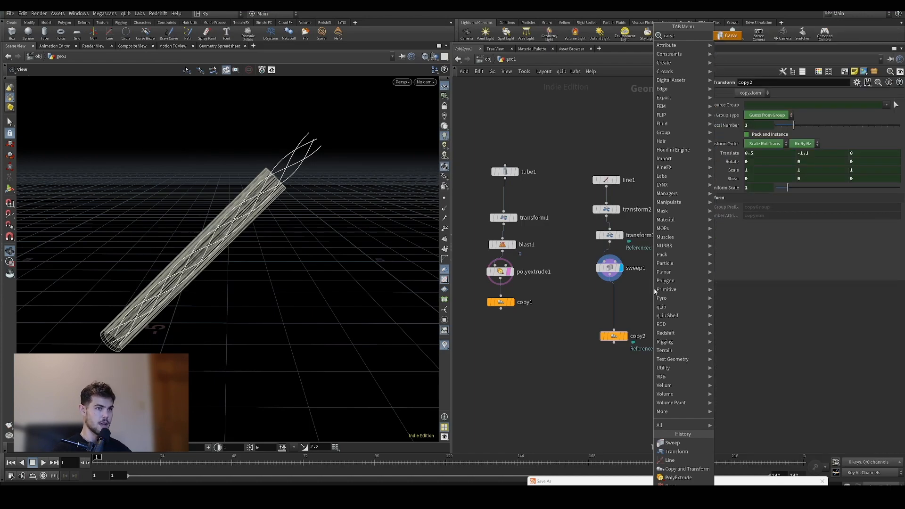
key("Return")
left_click(614, 294)
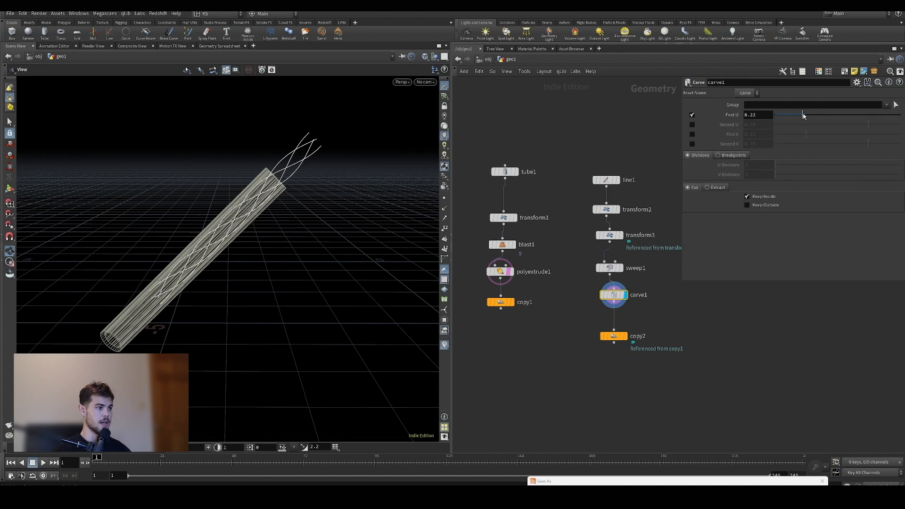
Set carve1's First U to 0 and disable it, and enable Second U with a value of 1.
left_click_drag(810, 117, 762, 115)
left_click(691, 115)
left_click(692, 124)
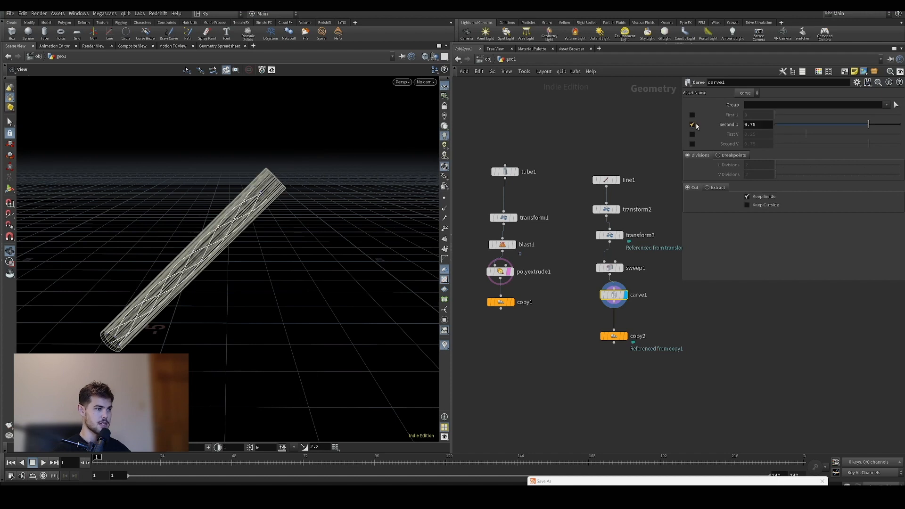
left_click_drag(850, 129, 901, 123)
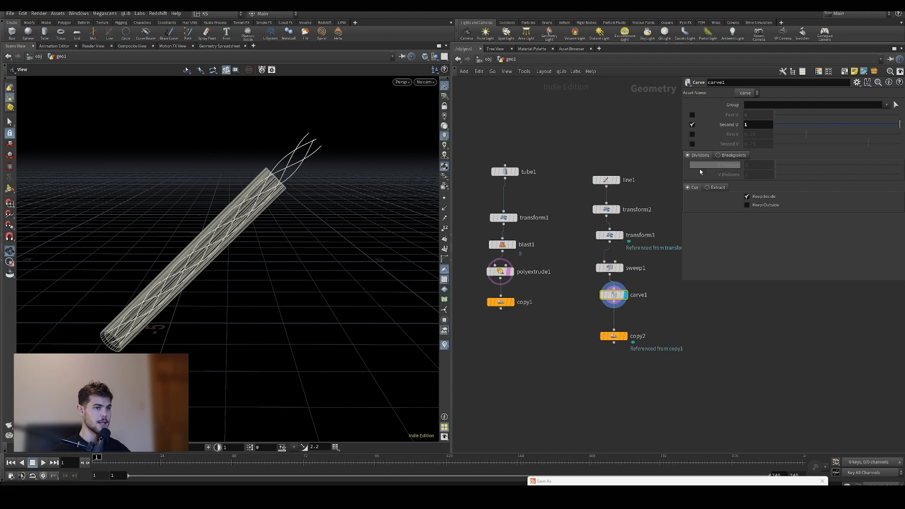
Switch carve1 from Cut to Extract and test Second U across its range, leaving it at 0.
left_click(720, 188)
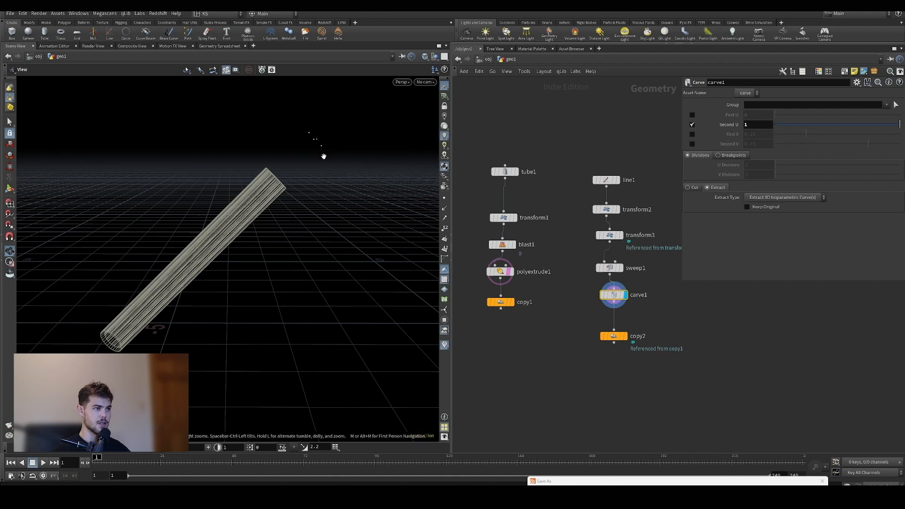
left_click(693, 188)
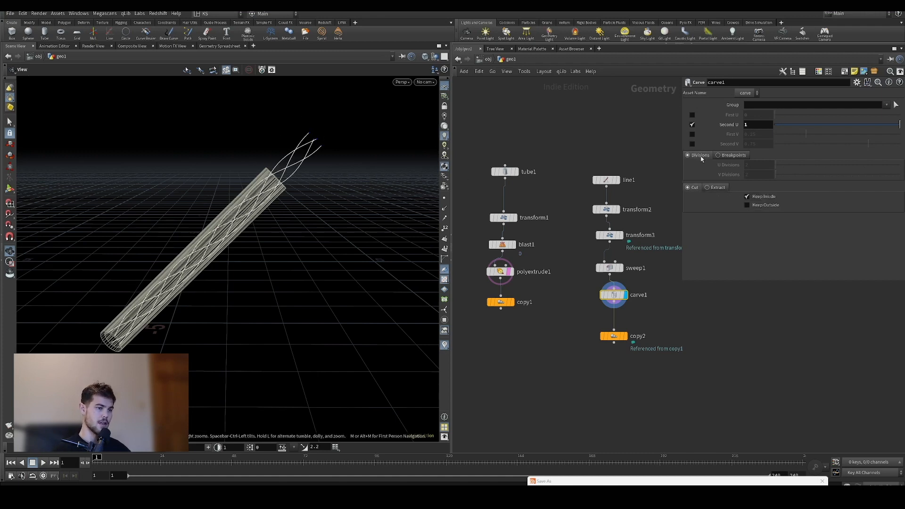
left_click(717, 188)
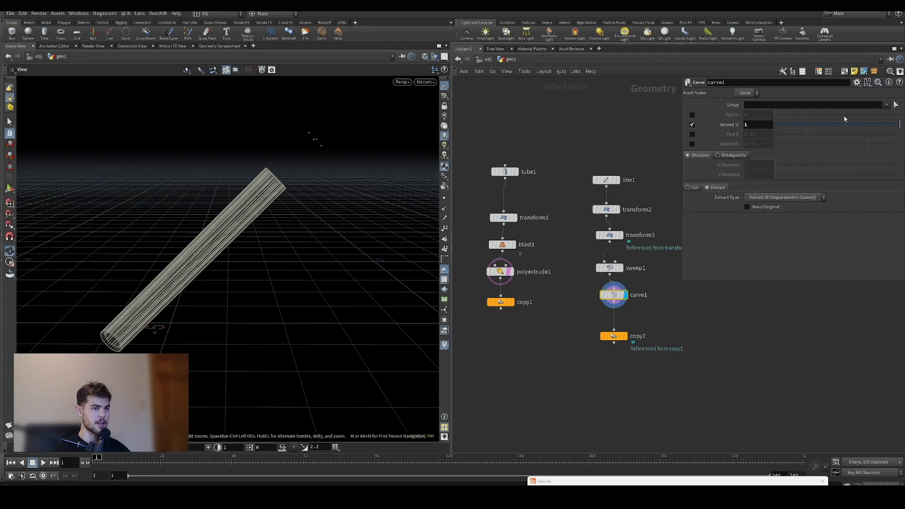
left_click_drag(902, 125, 897, 126)
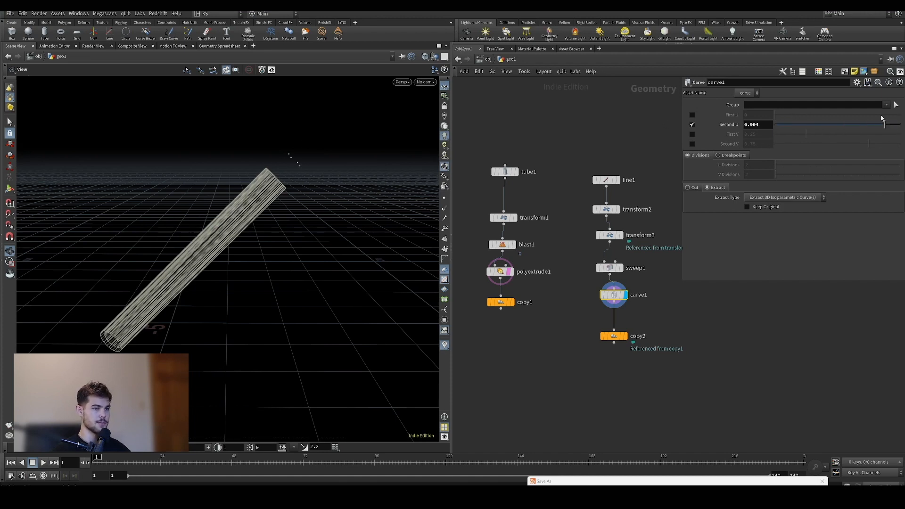
left_click_drag(883, 118, 775, 132)
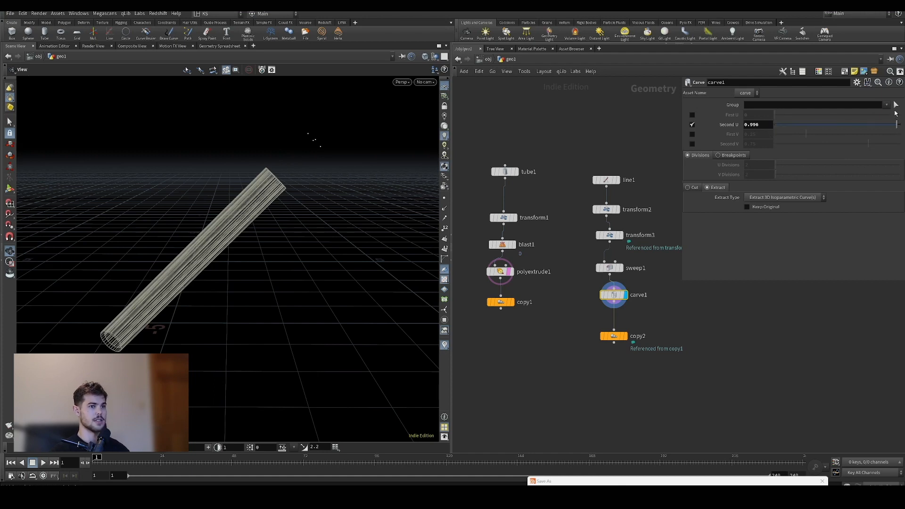
left_click_drag(895, 113, 780, 124)
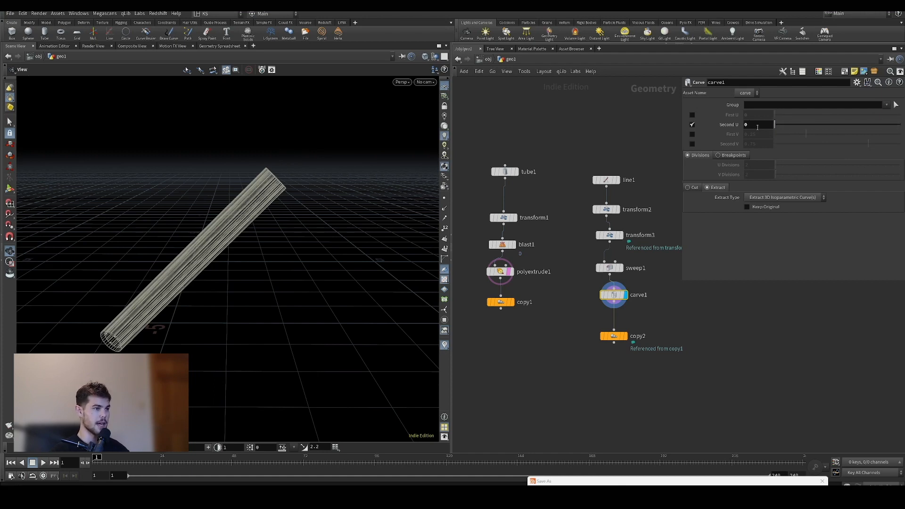
Keyframe carve1's Second U at 0 on frame 1 and at 1 on frame 120.
left_click(757, 127, "alt")
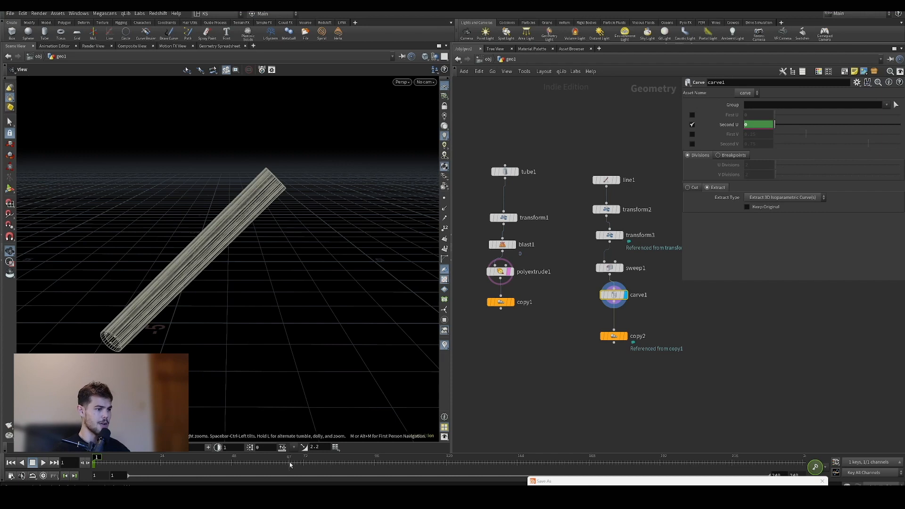
left_click_drag(290, 465, 446, 461)
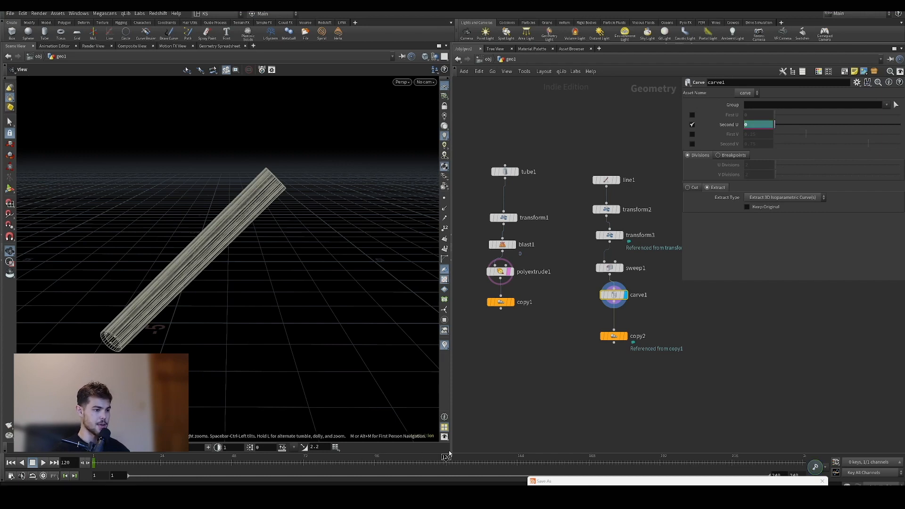
left_click_drag(797, 130, 903, 125)
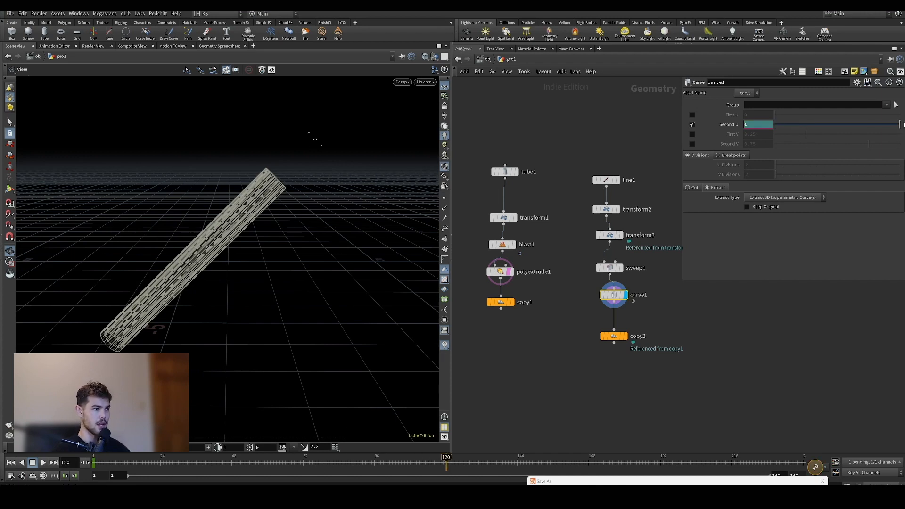
left_click(757, 125, "alt")
Open the Second U animation curve, select both keyframes and make the interpolation linear.
left_click(757, 124, "shift")
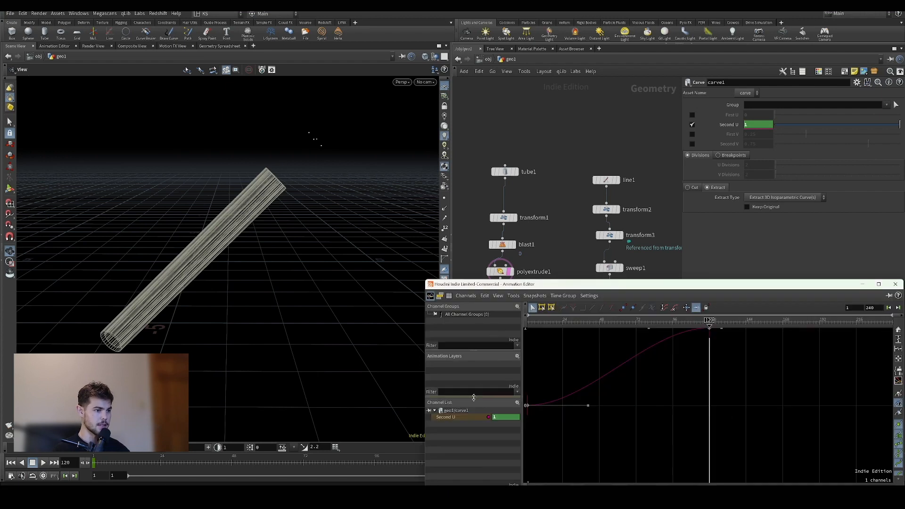
key("h")
mouse_move(722, 437)
left_mouse_down()
mouse_move(545, 349)
mouse_move(547, 335)
mouse_move(717, 426)
left_mouse_up()
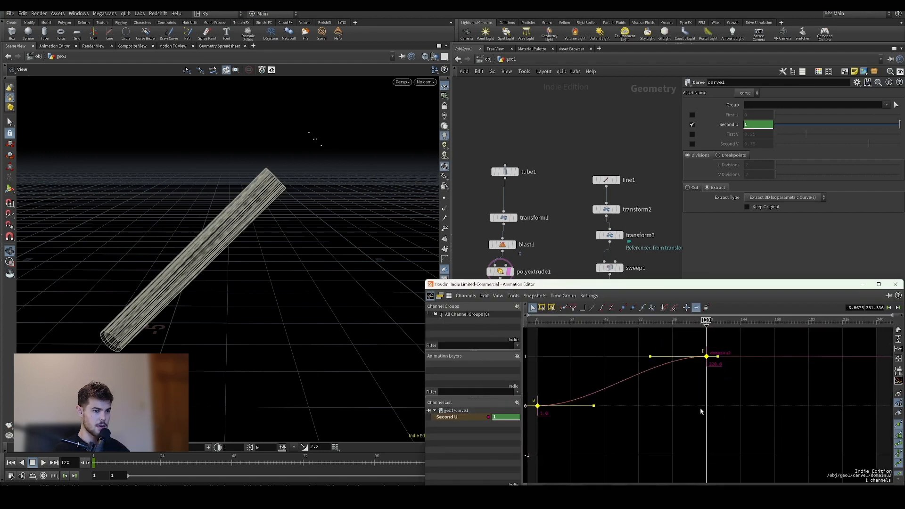
left_click(592, 308)
left_click(895, 283)
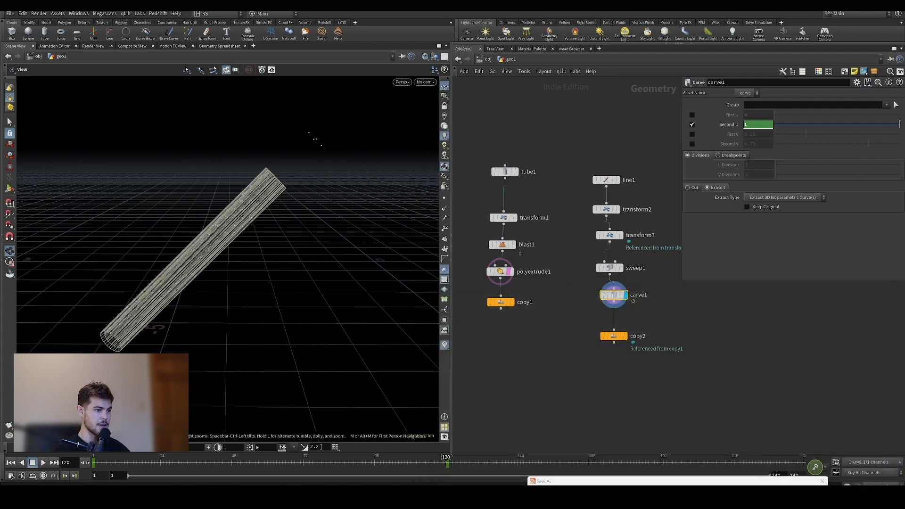
Play the carve animation from frame 1, stop it, and scrub to frame 30 to check the extracted points.
left_click(101, 459)
left_click_drag(101, 459, 50, 465)
left_click(42, 464)
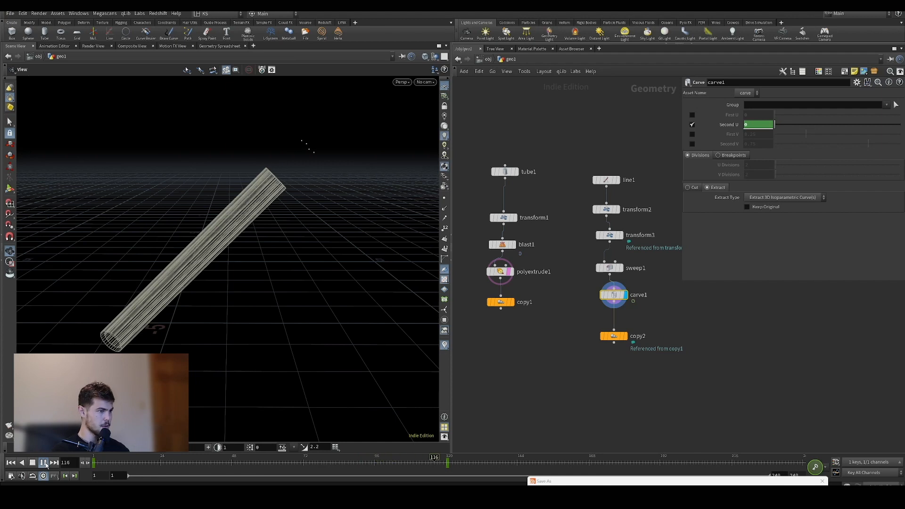
left_click(32, 463)
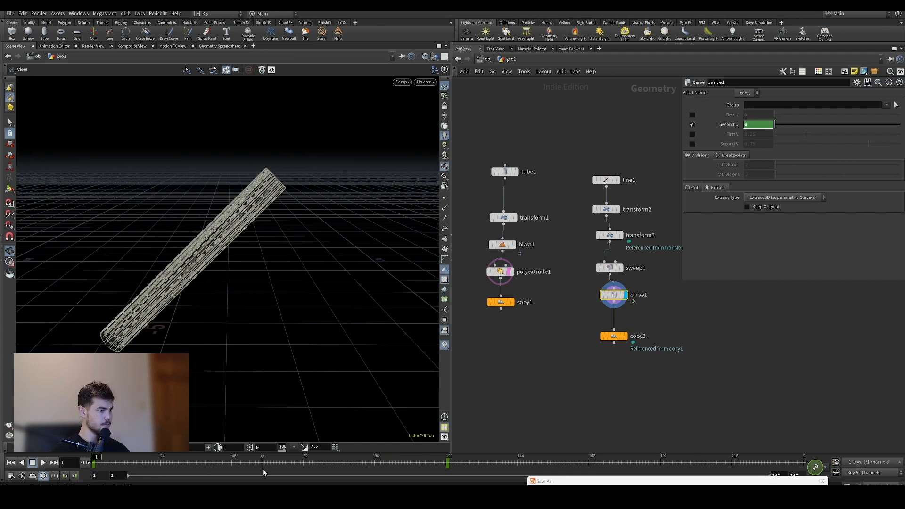
left_click_drag(221, 458, 178, 460)
Turn off polyextrude1's template display and scrub the timeline to watch the extracted points alone.
left_click(509, 273)
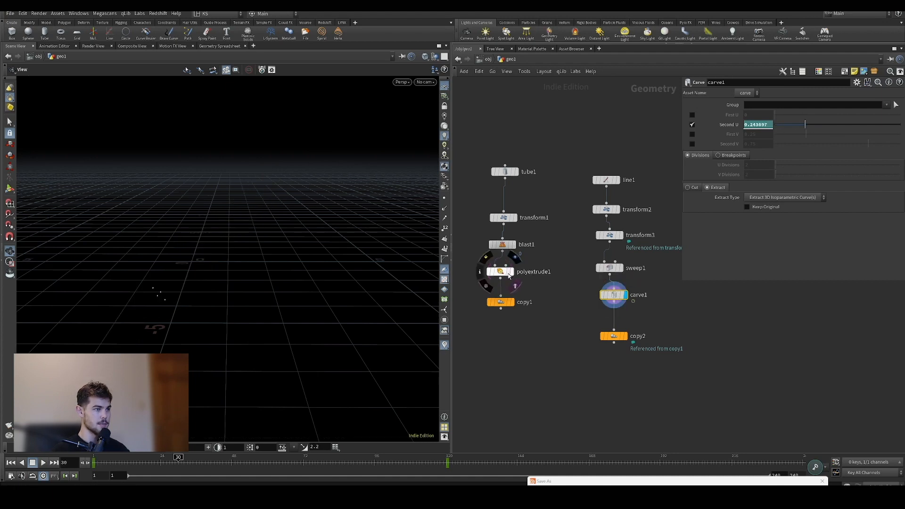
left_click_drag(95, 460, 110, 473)
left_click_drag(220, 462, 432, 462)
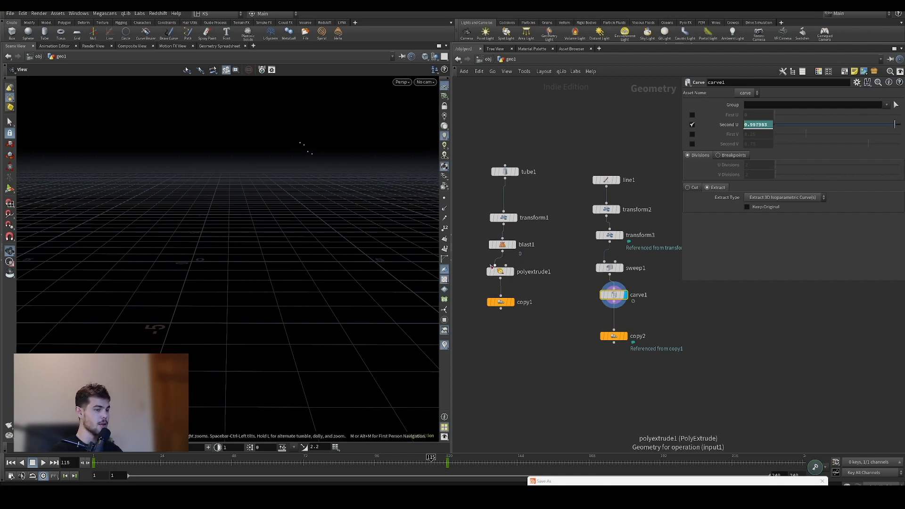
Review the parameters of sweep1, line1 and carve1 that drive the moving points.
left_click(611, 268)
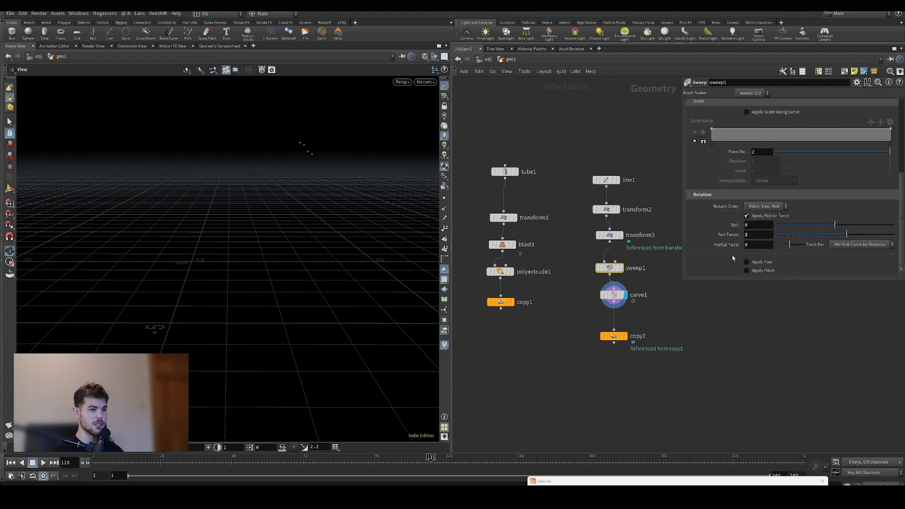
left_click(607, 181)
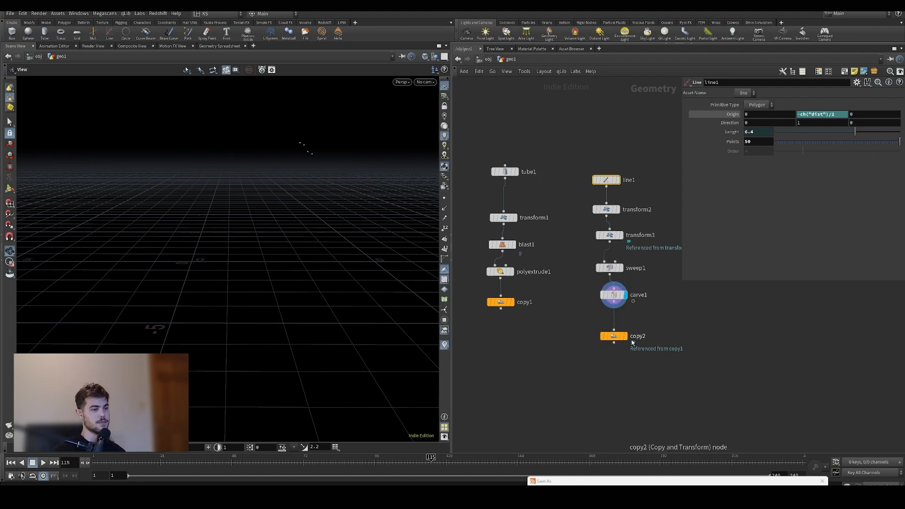
mouse_move(599, 336)
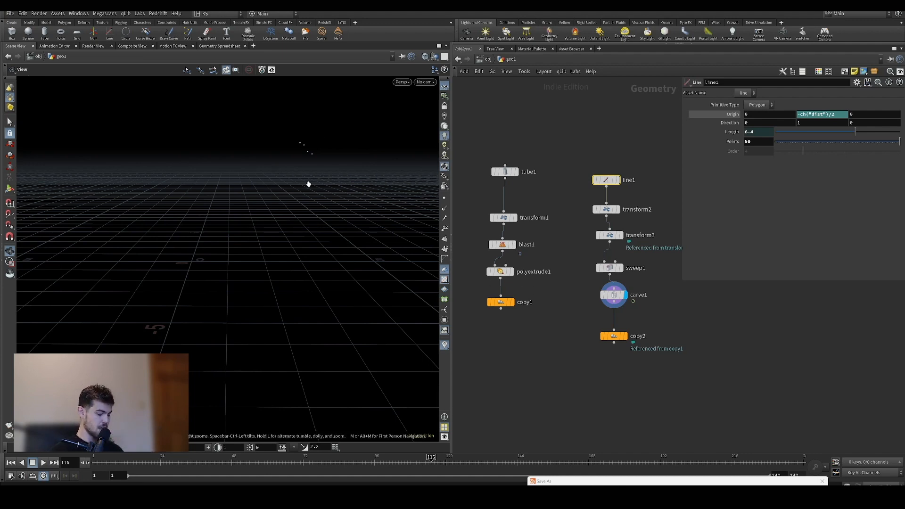
mouse_move(613, 296)
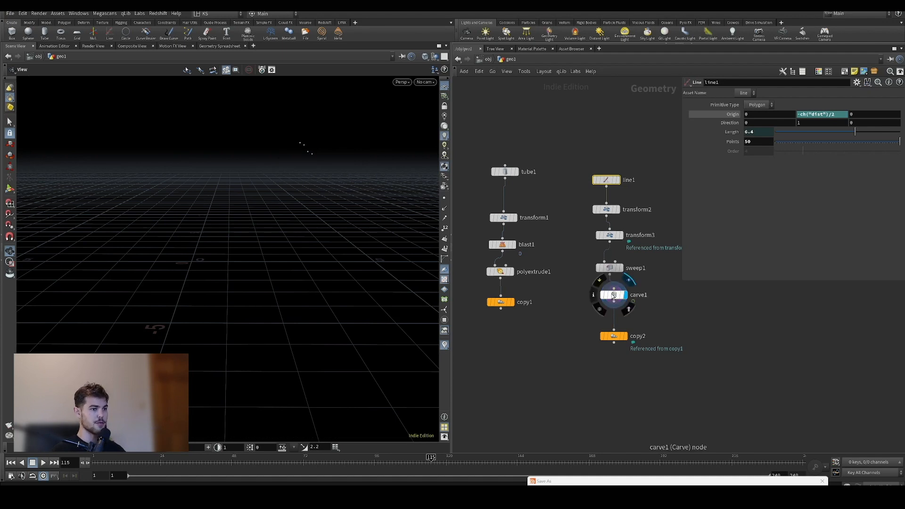
left_click(614, 297)
Display copy2 and scrub the timeline to check the copied points' motion from different angles.
mouse_move(629, 337)
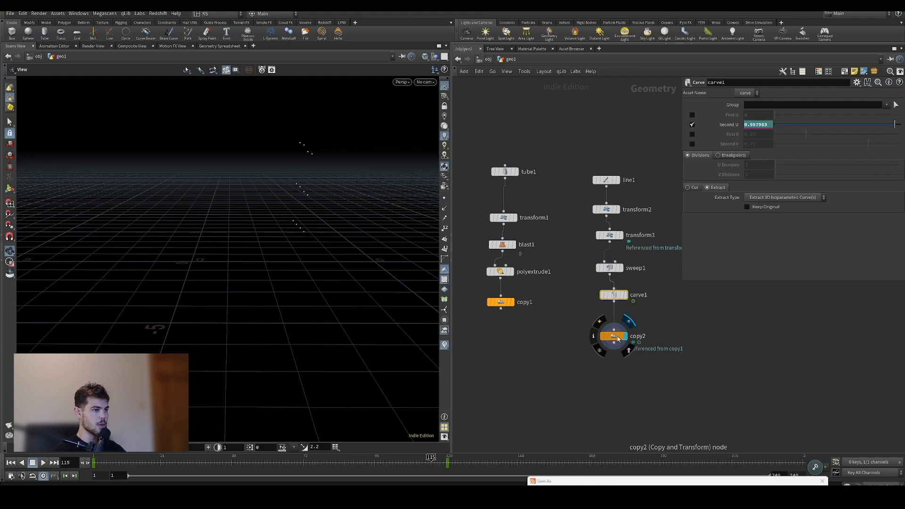
left_click(620, 338)
left_click(506, 303)
left_click_drag(319, 307, 243, 304)
left_click(626, 336)
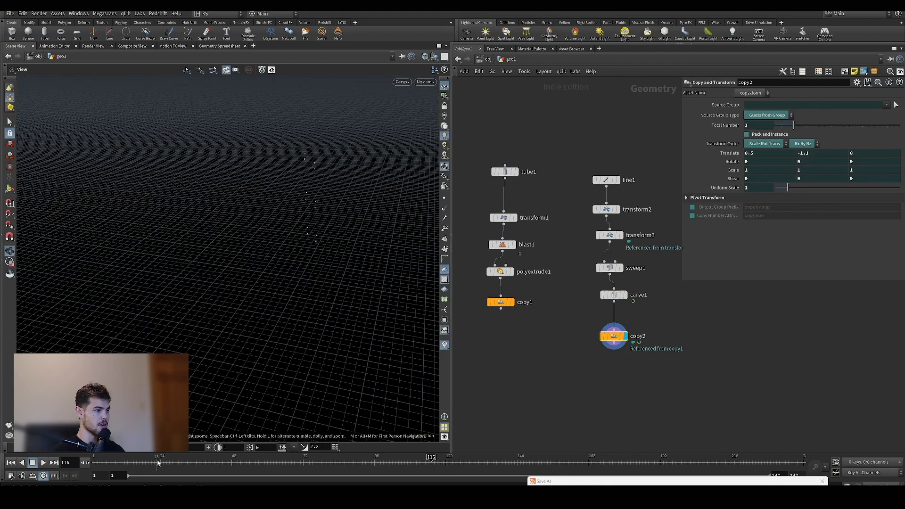
left_click_drag(162, 458, 431, 456)
left_click_drag(323, 318, 323, 306)
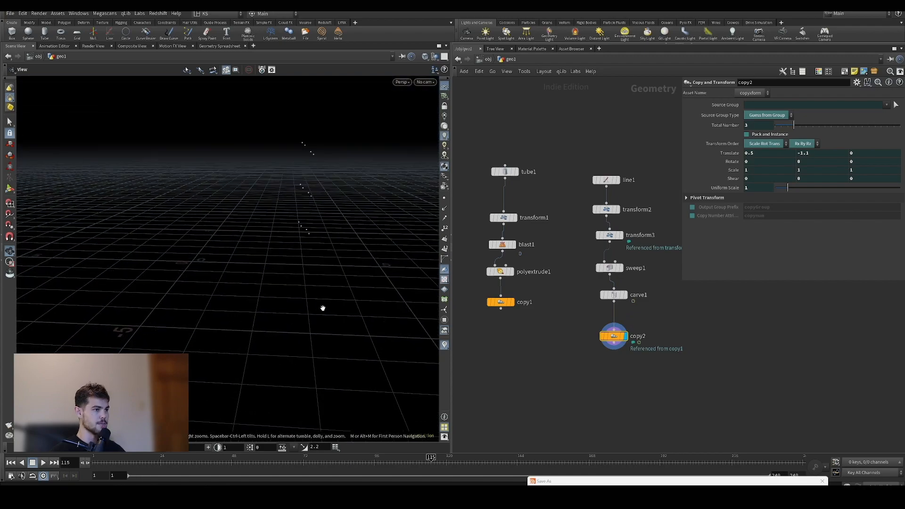
Show copy1's tubes as a template alongside the points and move the timeline to frame 120.
left_click(513, 304)
left_click_drag(354, 317, 399, 319)
mouse_move(431, 456)
left_mouse_down()
mouse_move(97, 457)
mouse_move(445, 457)
left_mouse_up()
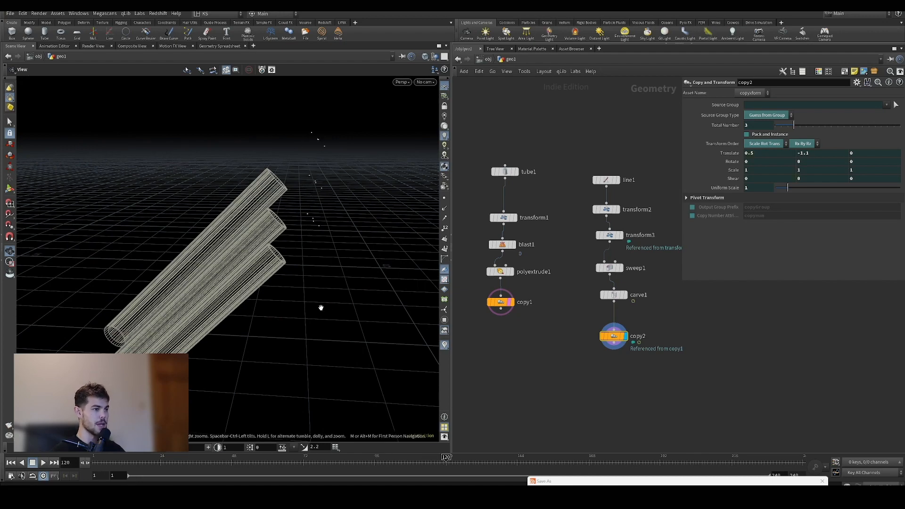
left_click_drag(321, 307, 268, 307)
Move copy2 lower in the network and add a Copy to Points node beneath it.
scroll(570, 357, "down", 1)
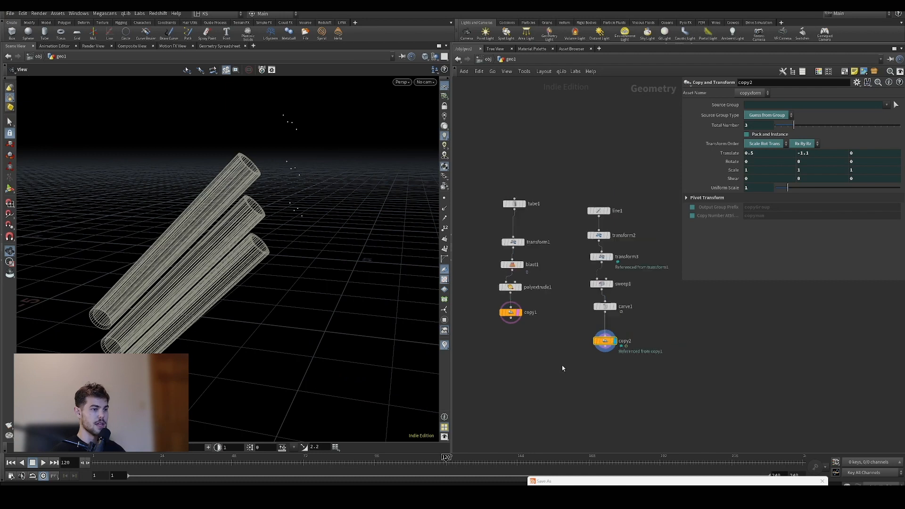
middle_click_drag(597, 385, 602, 332)
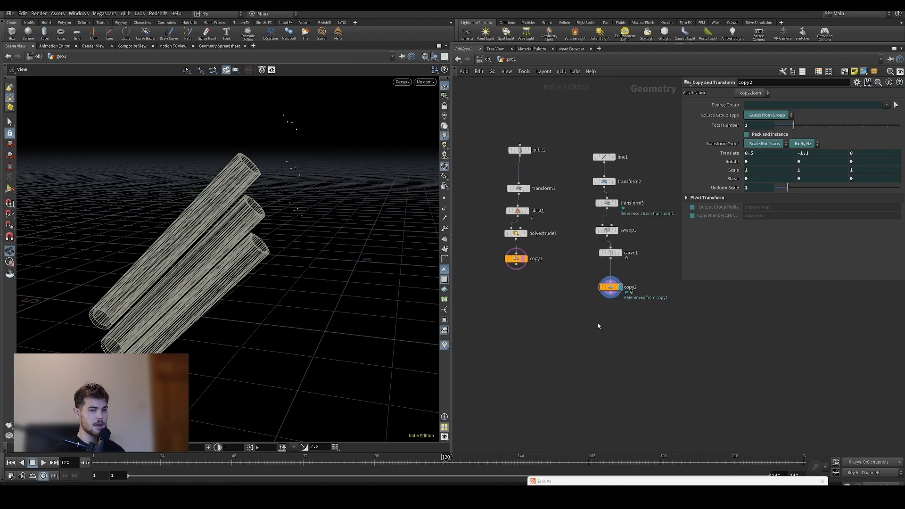
middle_click_drag(603, 325, 557, 319)
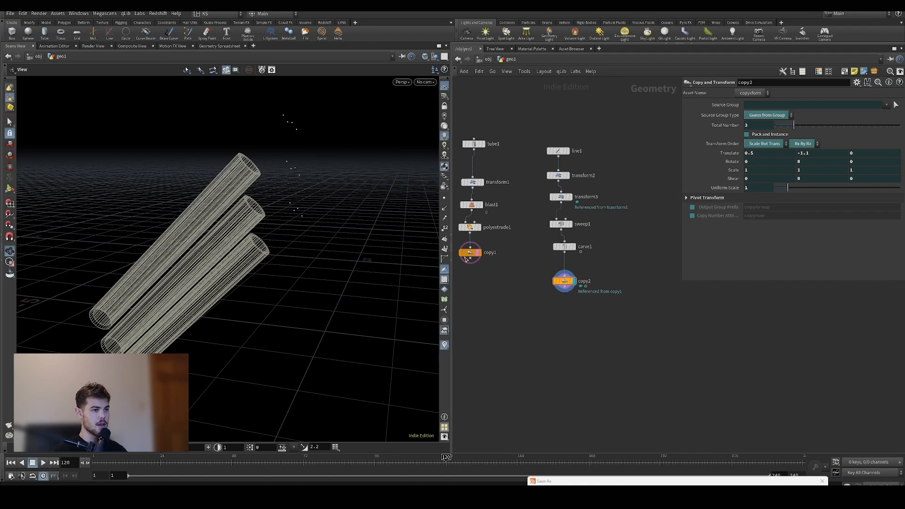
left_click_drag(564, 281, 564, 296)
middle_click_drag(622, 334, 646, 327)
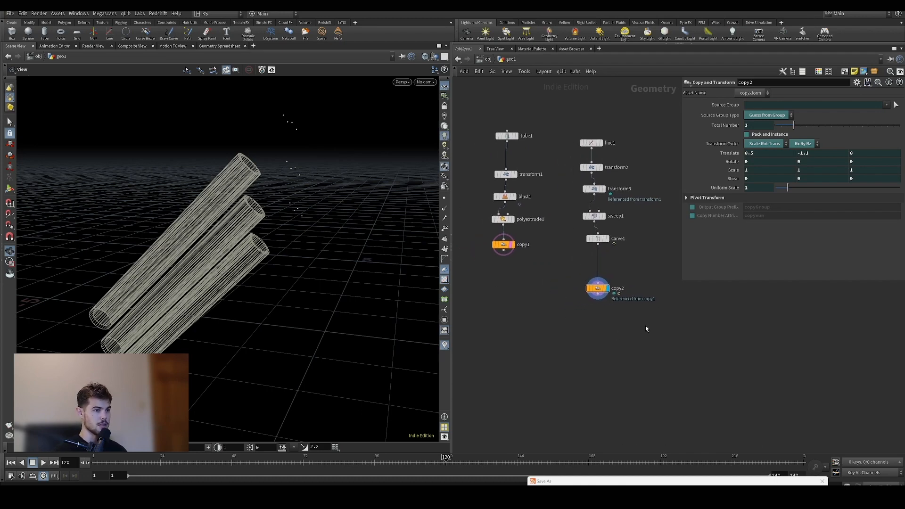
key("Tab")
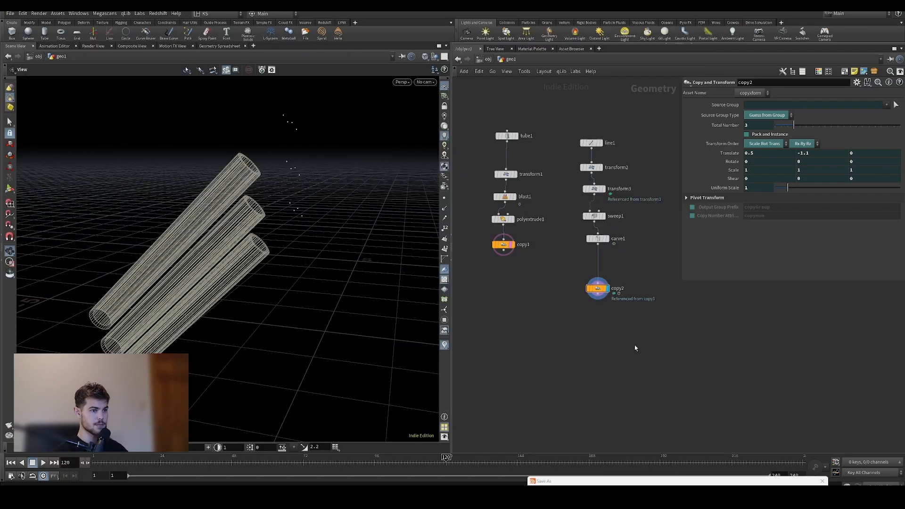
key("Tab")
type("copy")
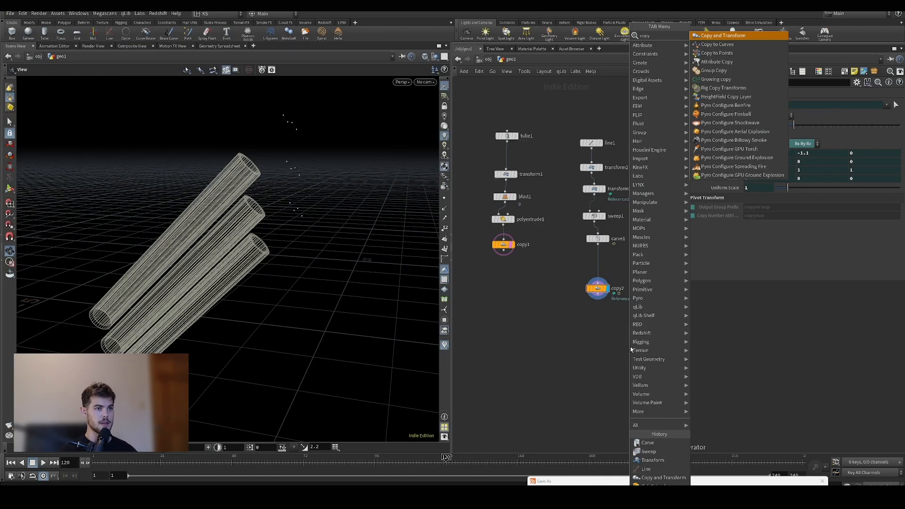
key("Return")
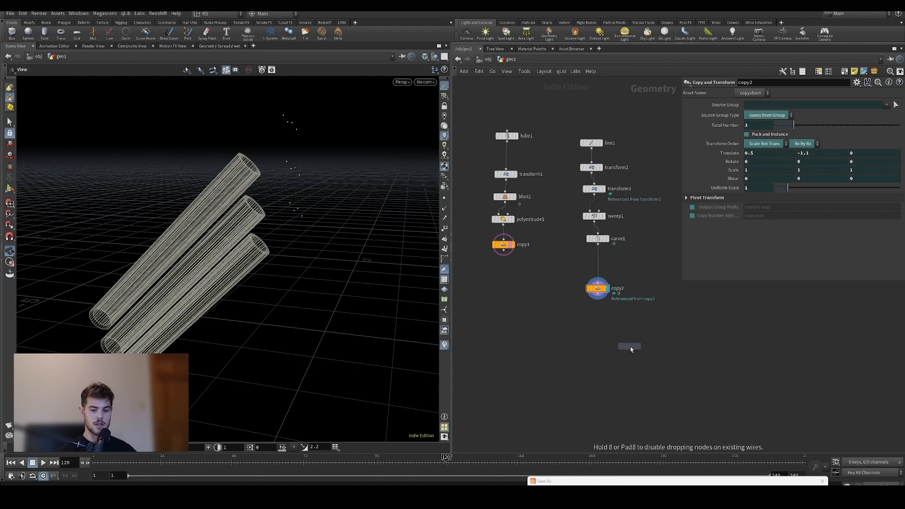
left_click(607, 337)
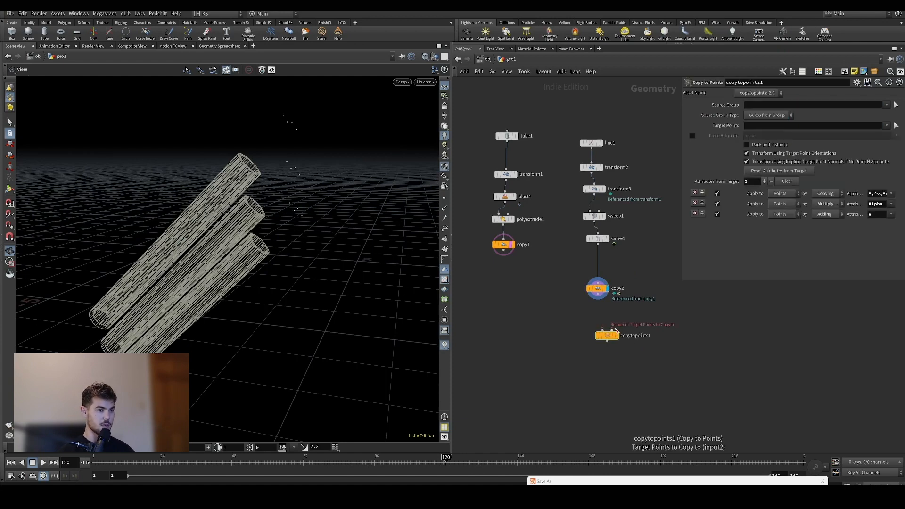
Add a polygon mesh Sphere, wire it as copytopoints1's source with copy2 as the target points, and display copytopoints1.
key("Tab")
type("sphere")
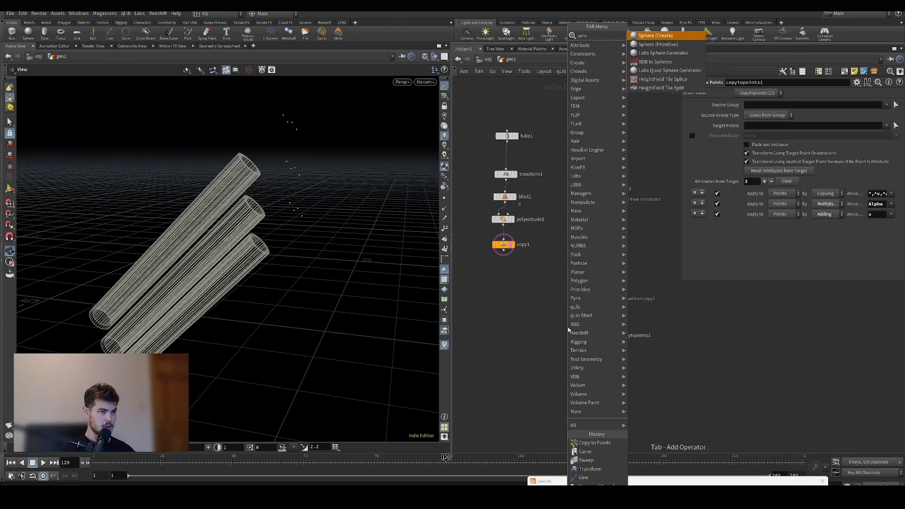
key("Return")
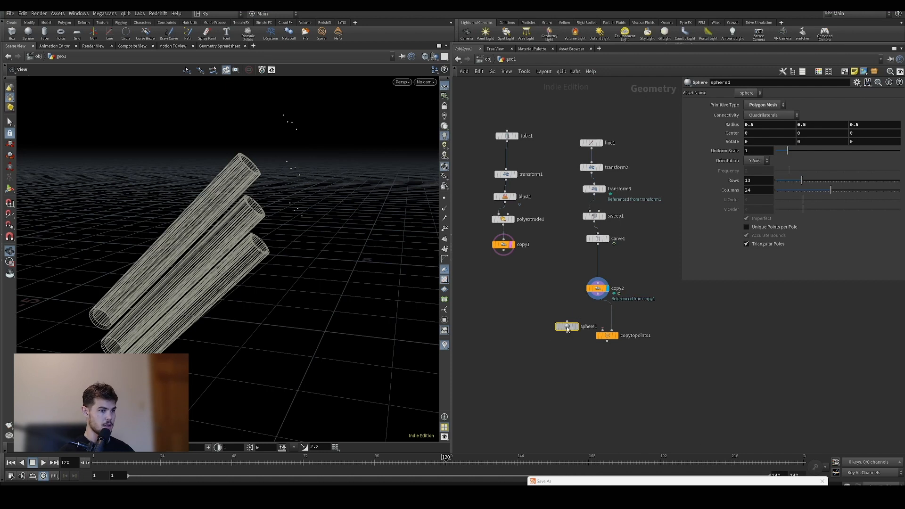
left_click_drag(567, 327, 591, 325)
left_click(602, 329)
left_click(616, 336)
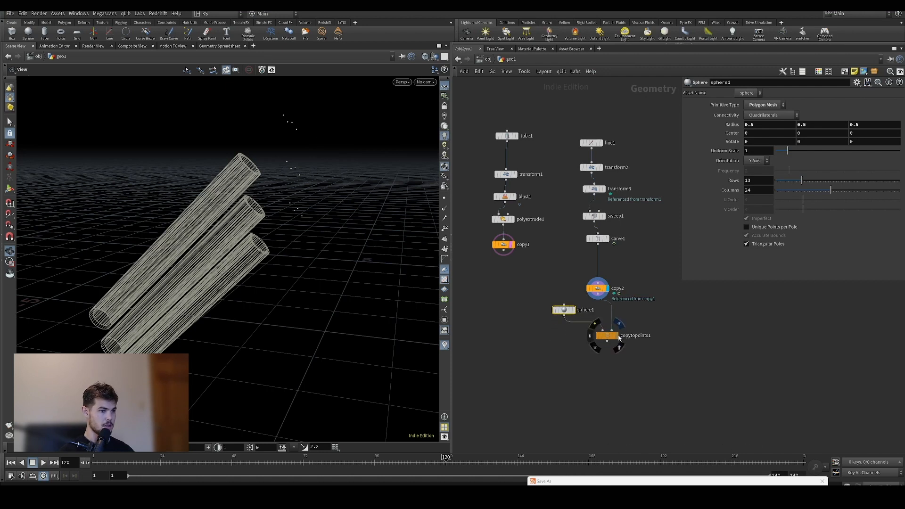
Switch sphere1's primitive type to Polygon, set its uniform scale to 0.11, and check the spheres inside the tubes at frame 82.
left_click(765, 105)
left_click(759, 115)
left_click_drag(787, 150, 777, 150)
left_click_drag(368, 197, 296, 216)
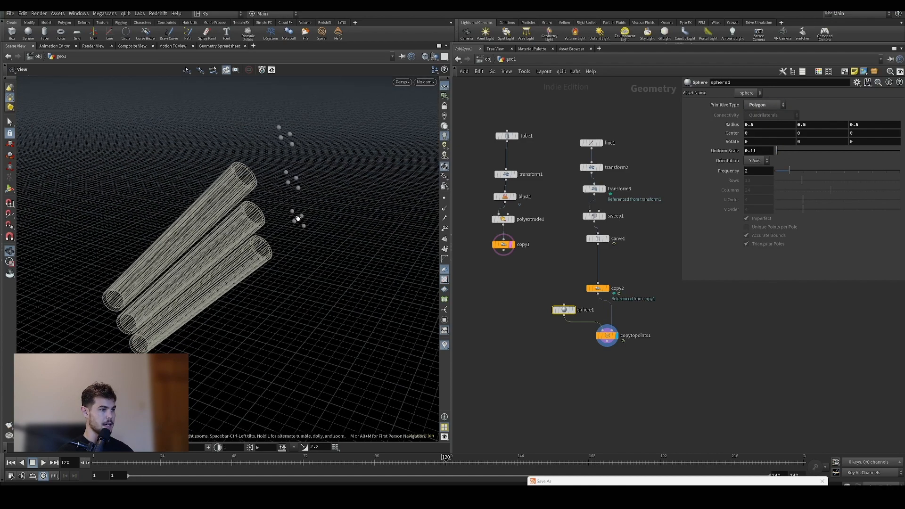
right_click_drag(295, 216, 349, 184)
left_click_drag(364, 462, 332, 462)
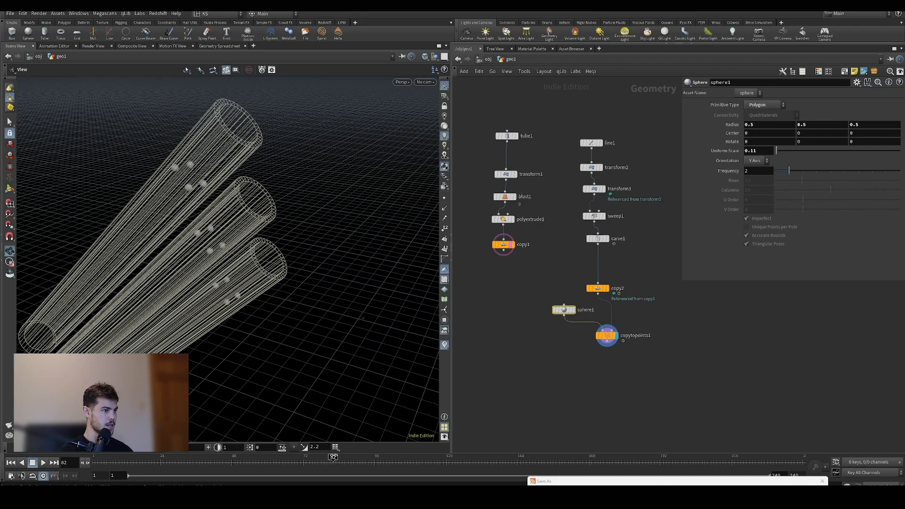
Reduce sphere1's uniform scale to 0.08 and view the spheres within the tubes.
left_click_drag(275, 257, 202, 307)
middle_click_drag(764, 154, 744, 168)
left_click_drag(201, 302, 253, 309)
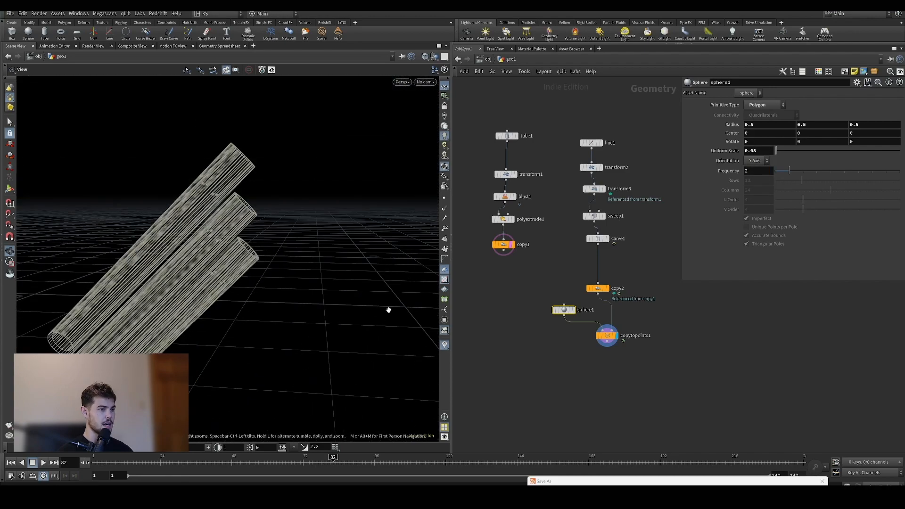
Add a Pyro Source node beneath copytopoints1, connected to its output, and display it.
middle_click_drag(612, 345, 617, 298)
key("Tab")
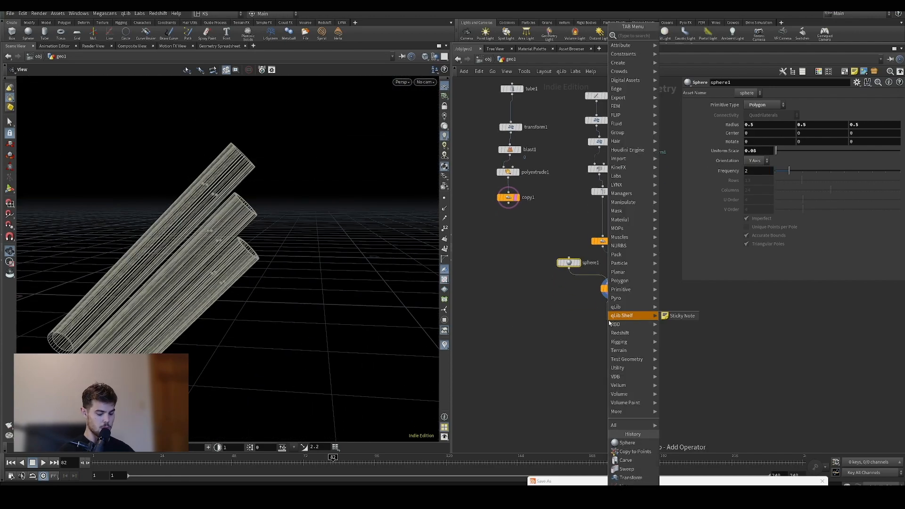
type("pyro")
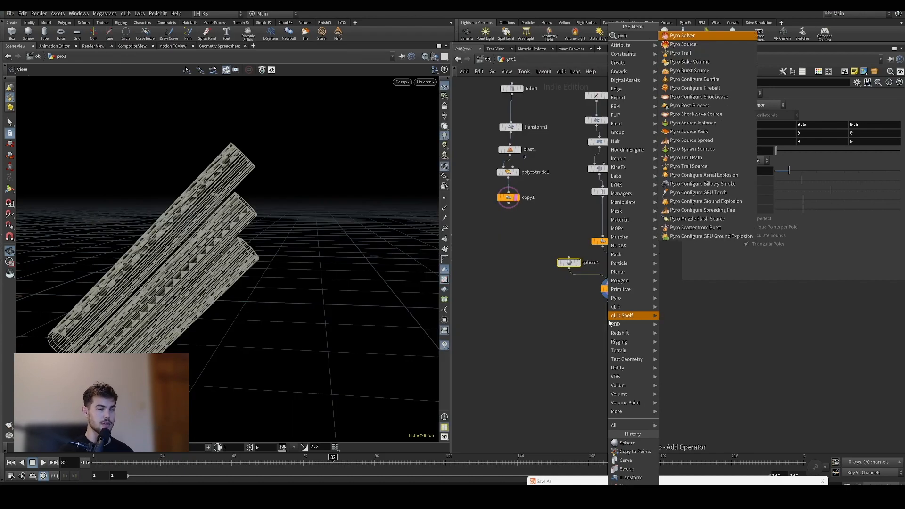
key("Down")
key("Return")
left_click(609, 323)
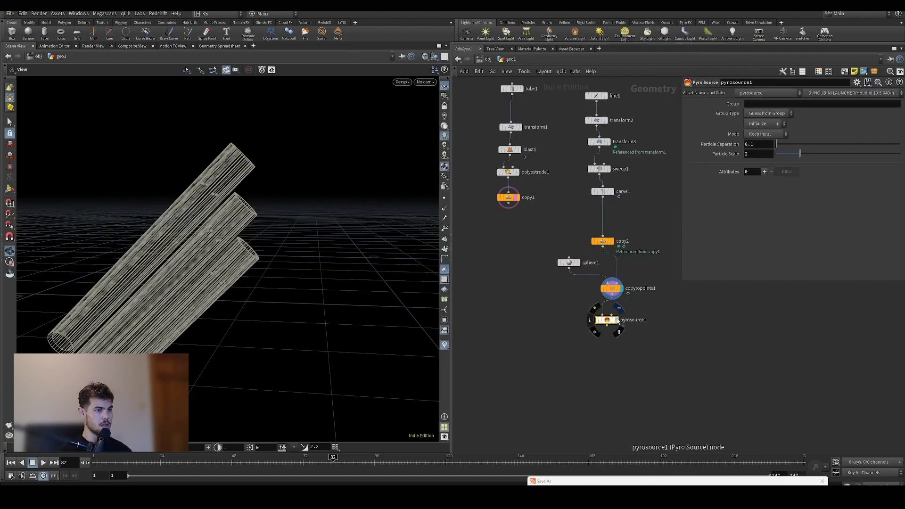
left_click(616, 320)
left_click_drag(246, 255, 198, 278)
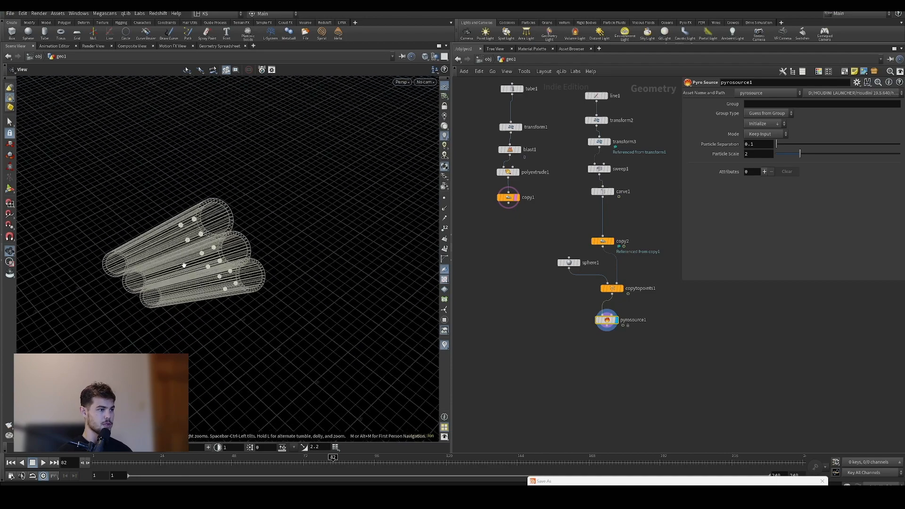
Turn off copy1's template display and inspect the Pyro Source points up close.
left_click(517, 197)
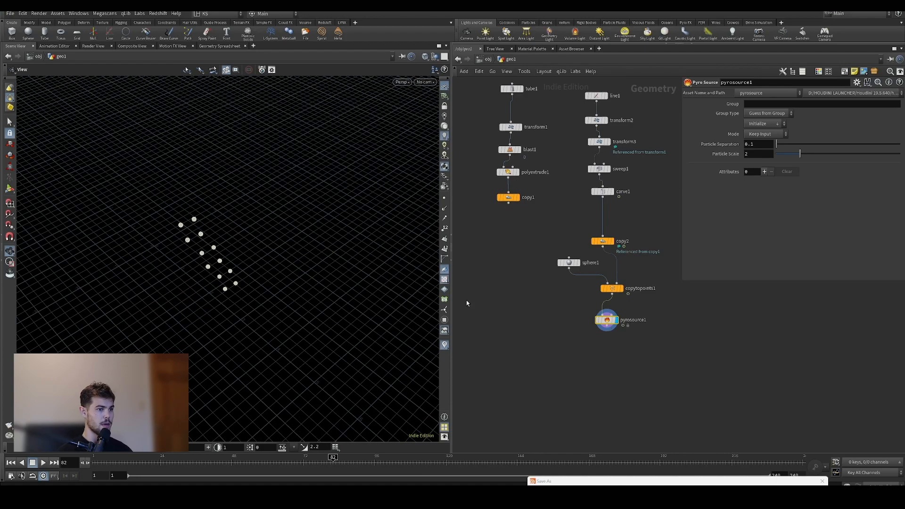
left_click_drag(314, 255, 259, 222)
right_click_drag(259, 222, 281, 169)
middle_click_drag(281, 170, 259, 184)
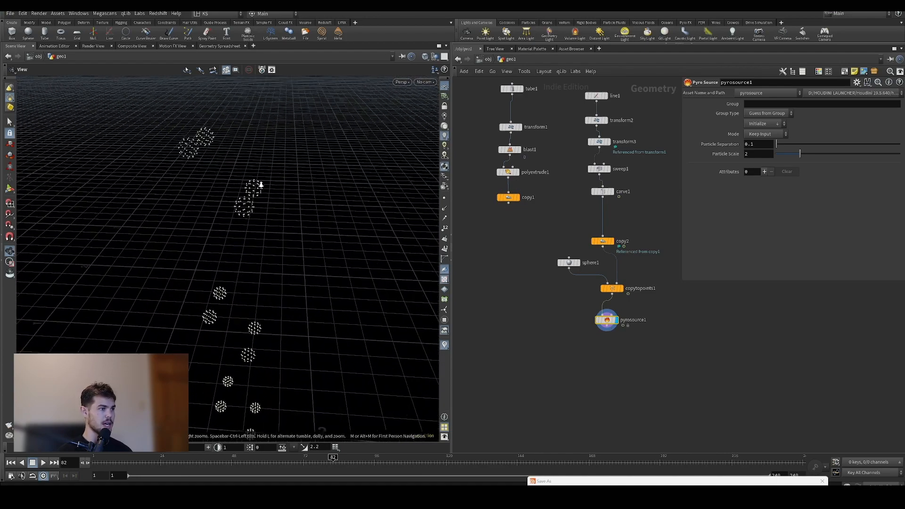
right_click_drag(258, 184, 294, 152)
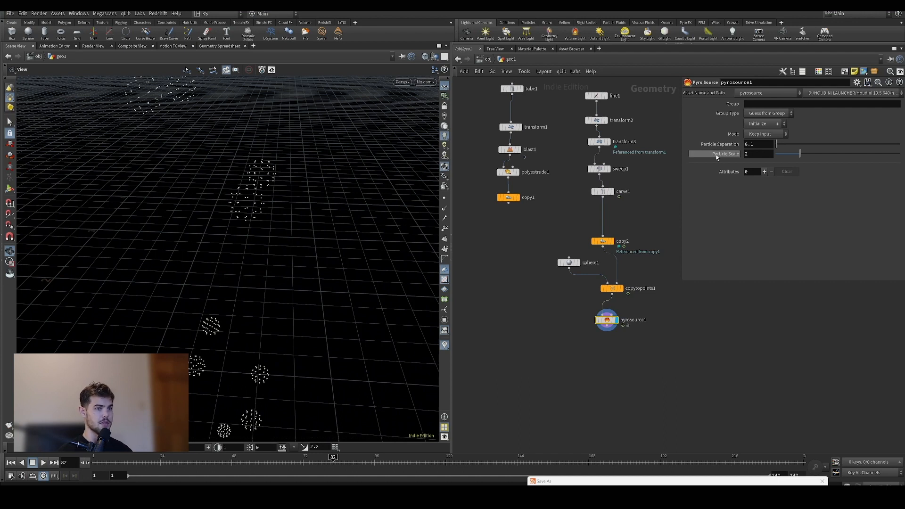
Initialize pyrosource1 with the Source Smoke preset and set its particle separation to 0.06.
left_click(765, 123)
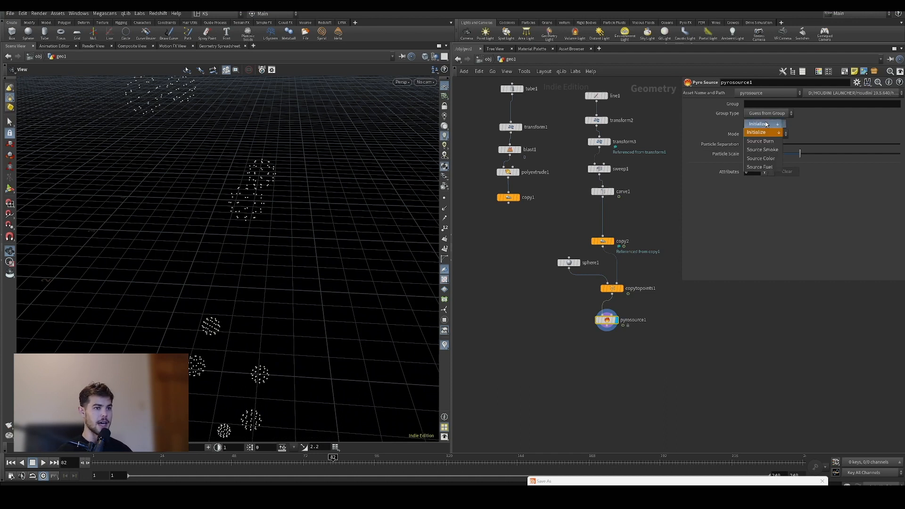
left_click(773, 150)
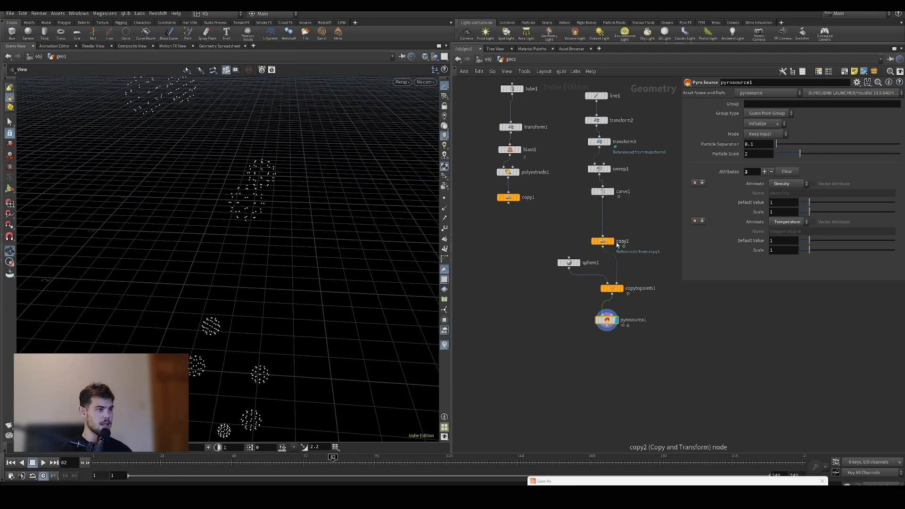
left_click_drag(263, 212, 200, 292)
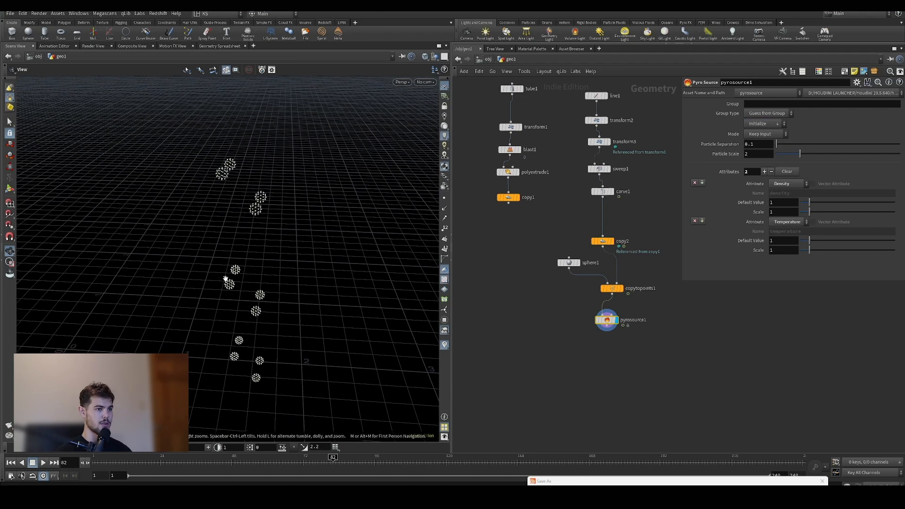
mouse_move(761, 146)
middle_mouse_down()
mouse_move(758, 158)
mouse_move(737, 161)
mouse_move(762, 158)
middle_mouse_up()
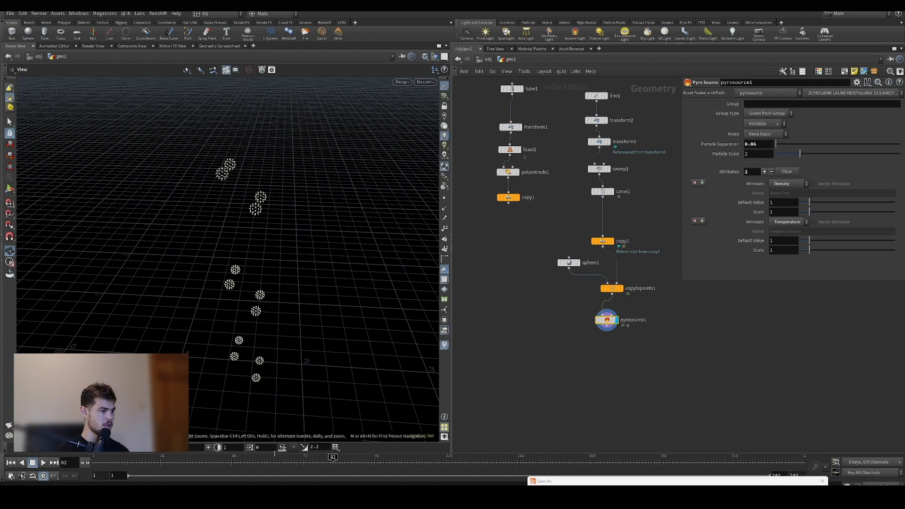
Move the timeline to frame 10 and compare copytopoints1's spheres with pyrosource1's points, leaving pyrosource1 displayed.
left_click_drag(273, 462, 119, 462)
middle_click_drag(306, 396, 285, 228)
scroll(284, 228, "up", 3)
mouse_move(765, 145)
middle_mouse_down()
mouse_move(743, 158)
mouse_move(771, 157)
middle_mouse_up()
left_click(620, 288)
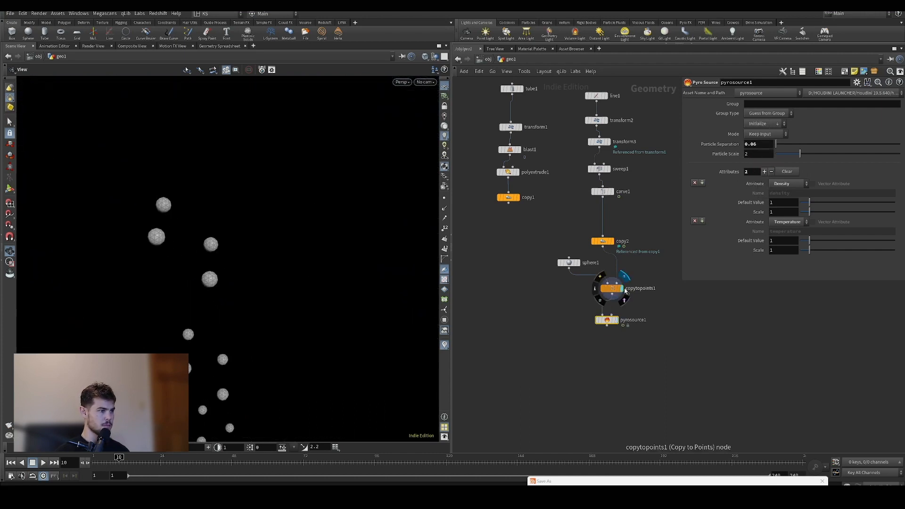
left_click(618, 320)
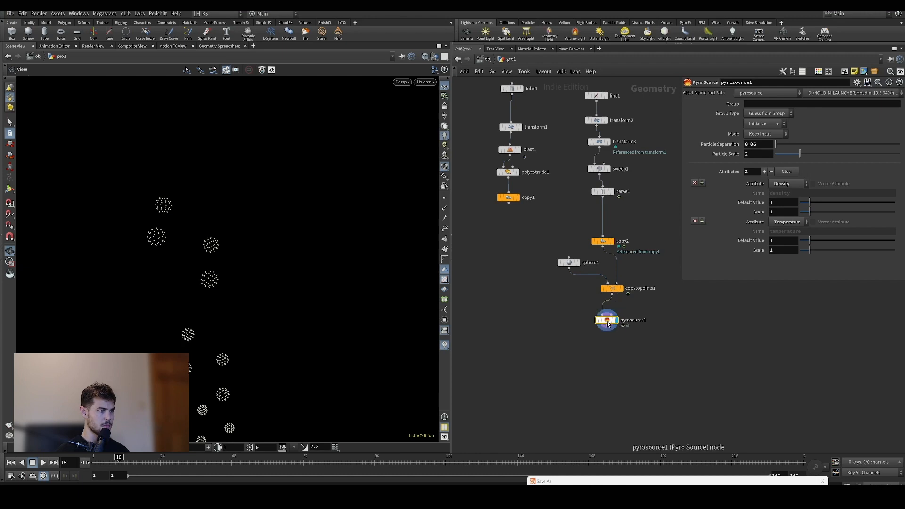
Raise sphere1's frequency to 7 for denser source points.
left_click(571, 262)
left_click_drag(790, 172, 866, 170)
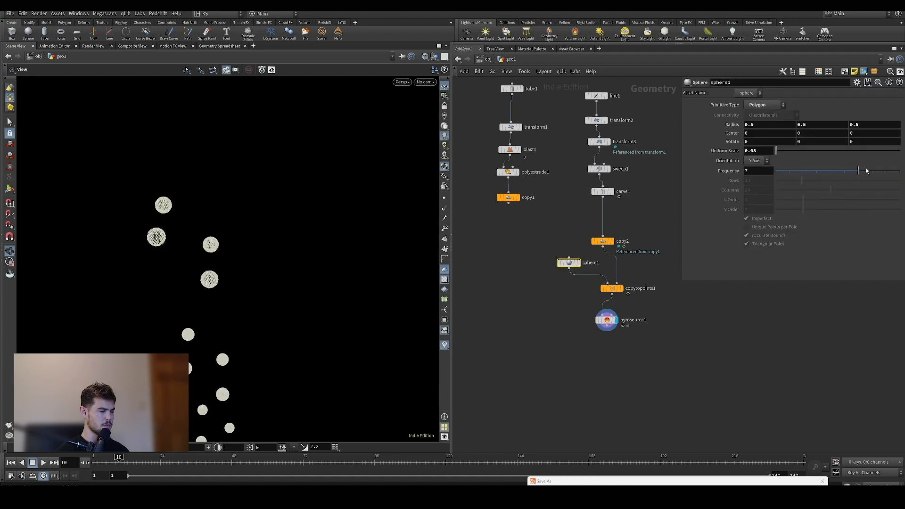
right_click_drag(212, 292, 253, 318, "alt")
left_click_drag(252, 319, 337, 257)
Select pyrosource1, scrub through the animation to check the denser points, and return to frame 1.
left_click(607, 320)
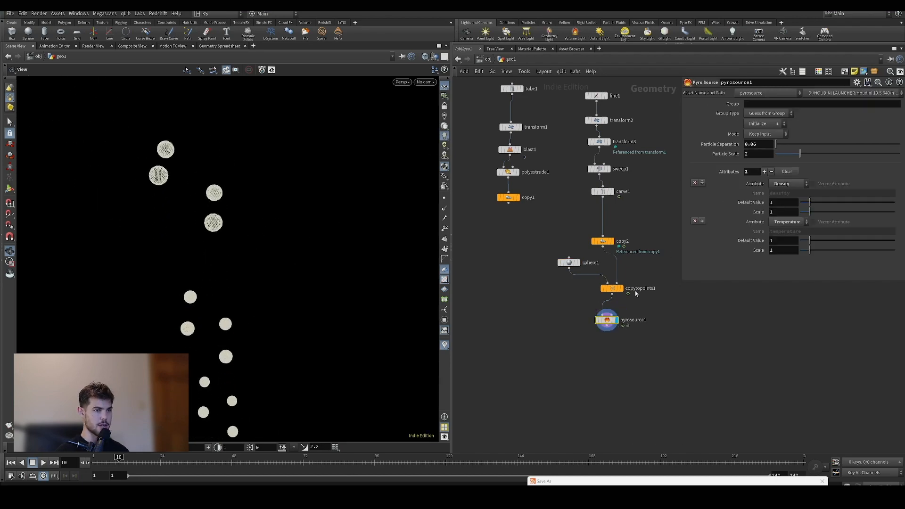
left_click_drag(202, 257, 225, 285)
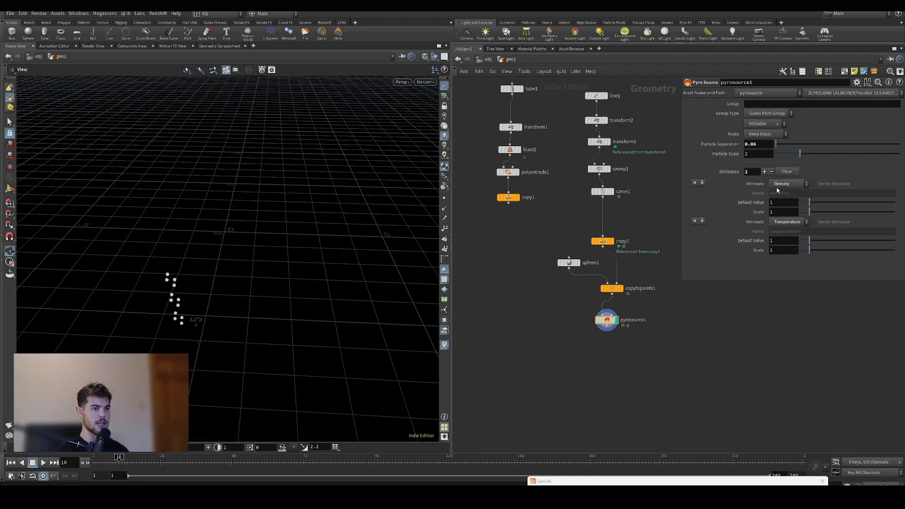
left_click_drag(122, 458, 279, 459)
key("ctrl+Up")
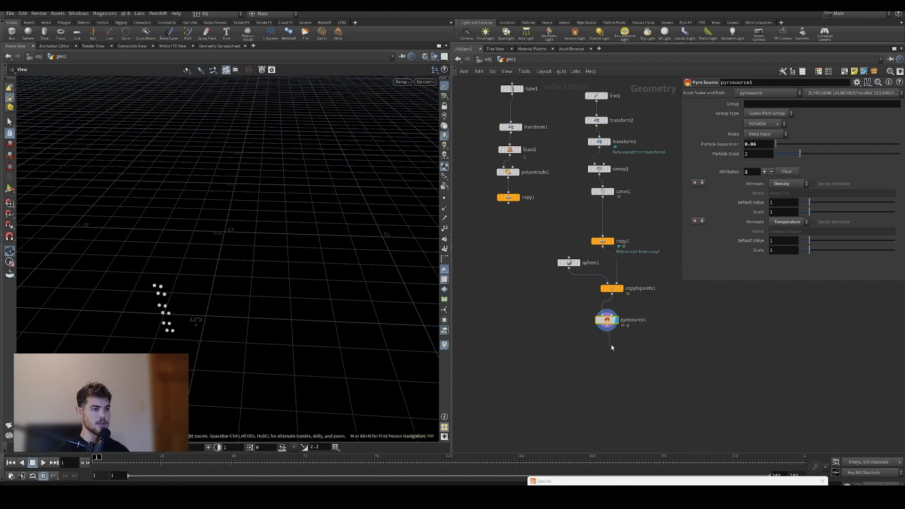
Add a Volume Rasterize Attributes node beneath pyrosource1, connected to its output, and display it.
key("Tab")
type("raster")
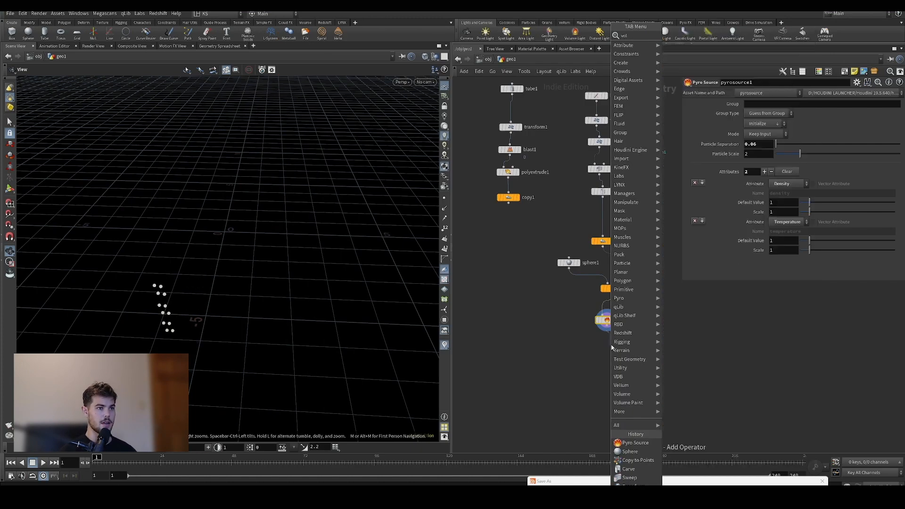
key("Down")
key("Return")
left_click(611, 347)
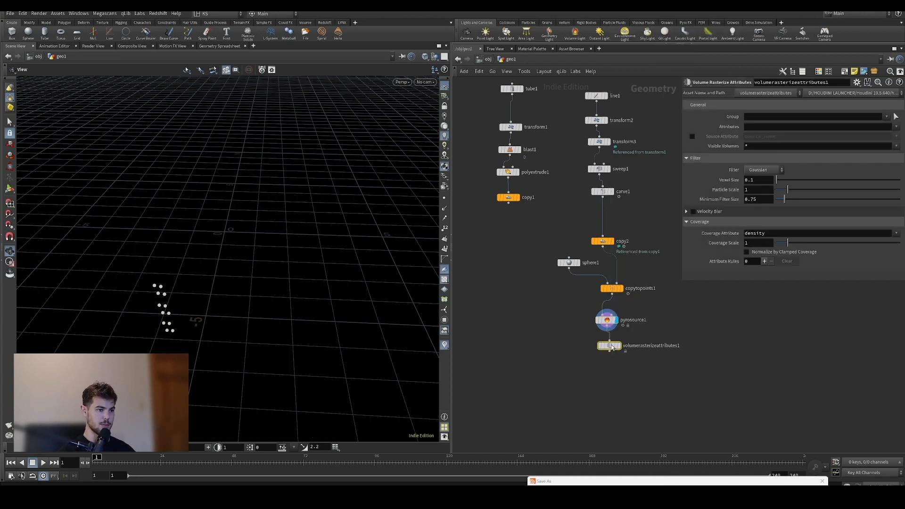
left_click(619, 346)
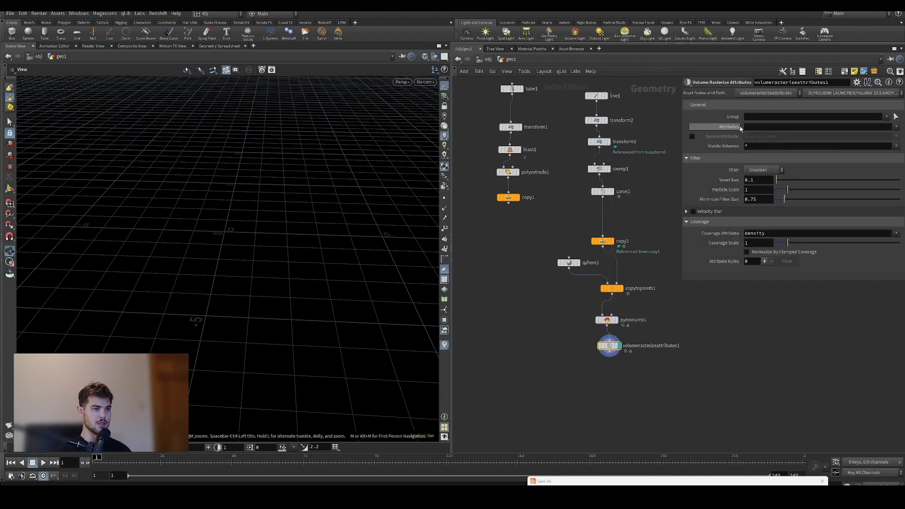
Display pyrosource1 and examine its point attributes in the node information.
left_click(616, 320)
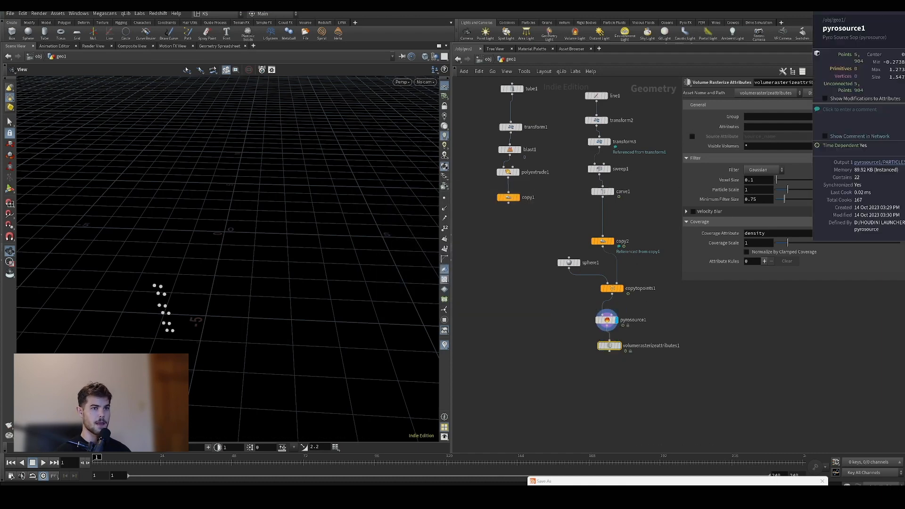
left_click(590, 320)
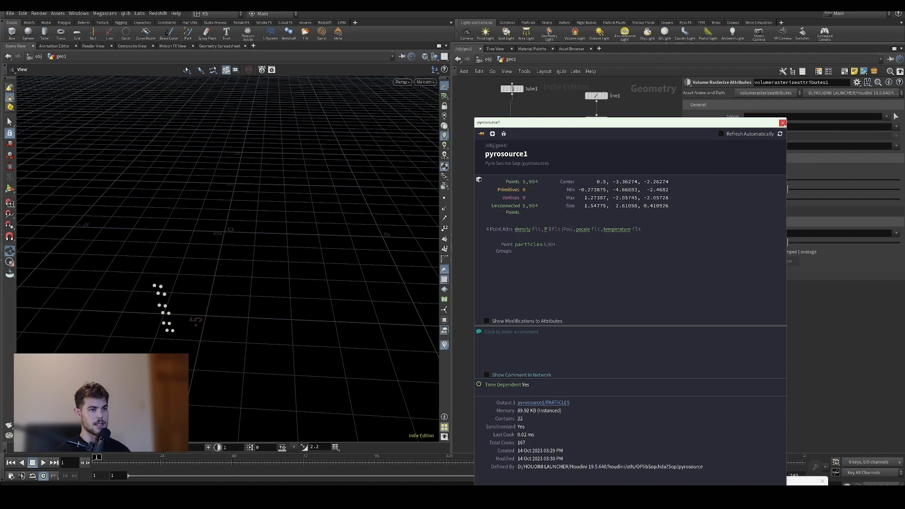
left_click(782, 123)
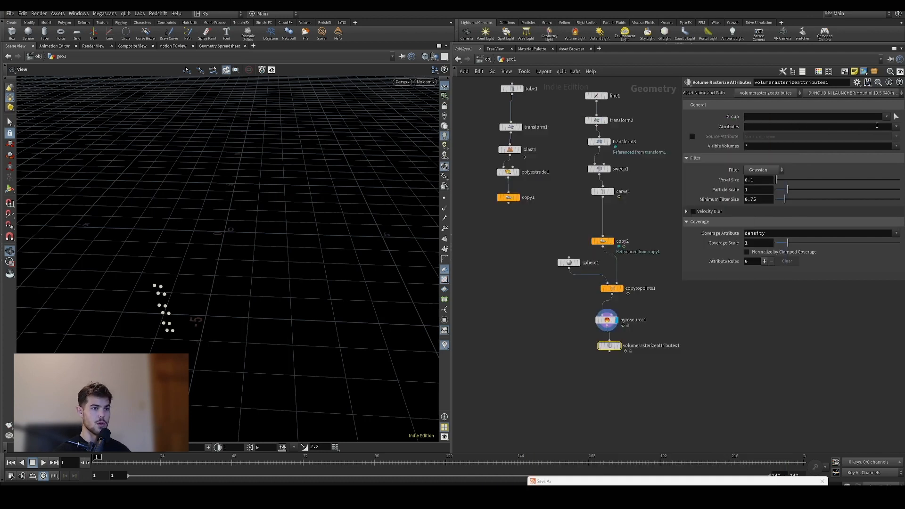
Set the rasterize node's attributes to density and temperature, display it, and inspect the resulting volume.
left_click(897, 127)
left_click(886, 144)
left_click(897, 127)
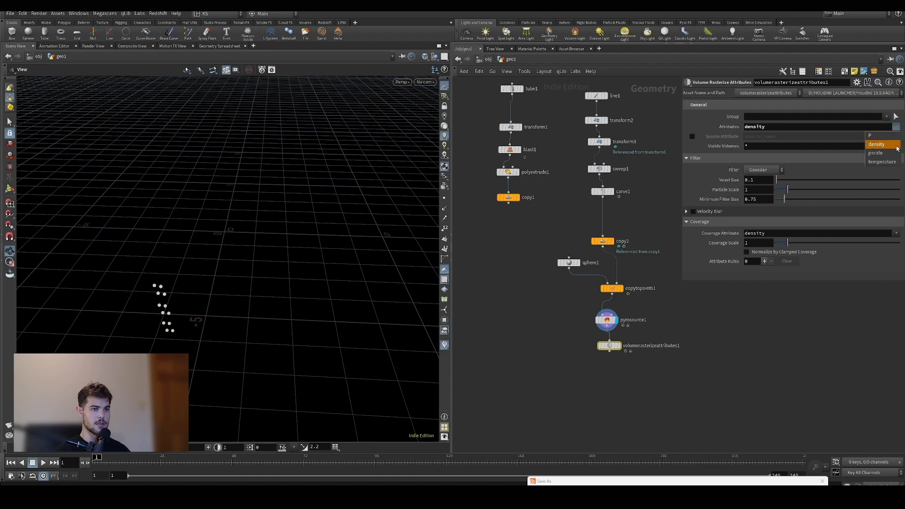
left_click(892, 162)
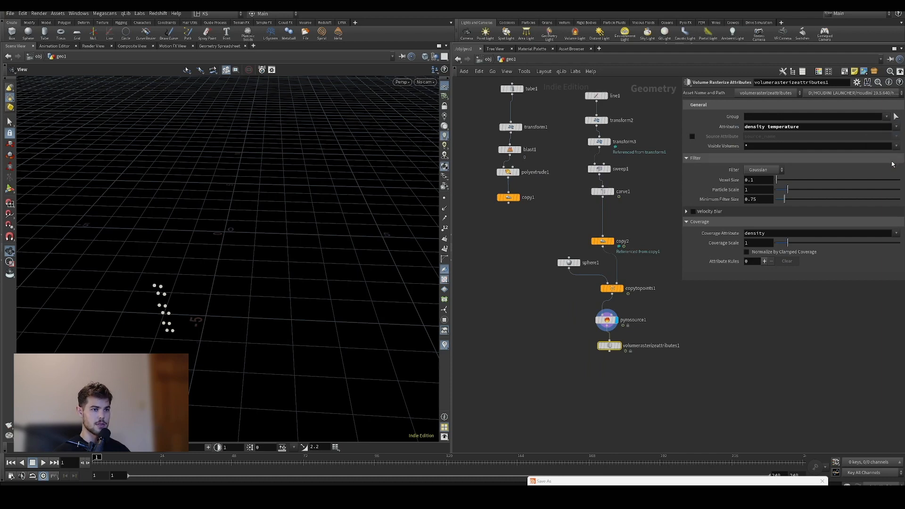
left_click(620, 345)
right_click_drag(173, 311, 170, 262)
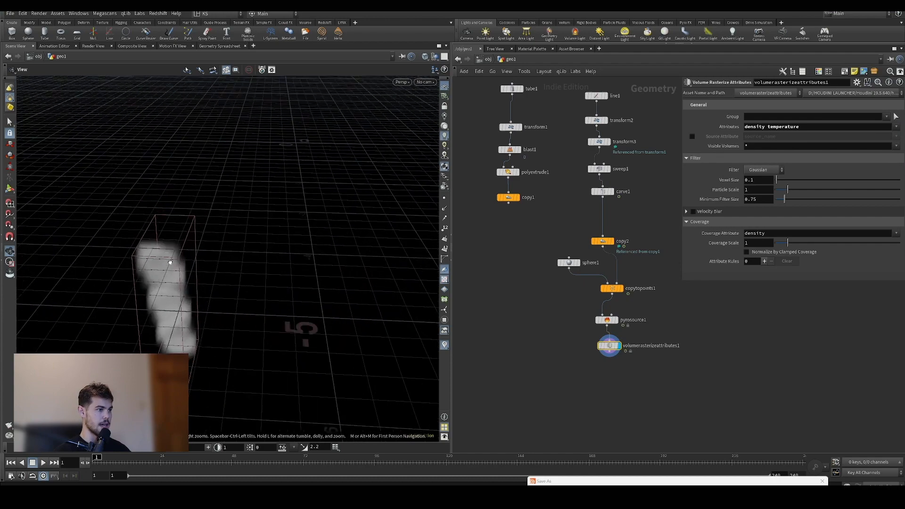
left_click_drag(169, 262, 203, 273)
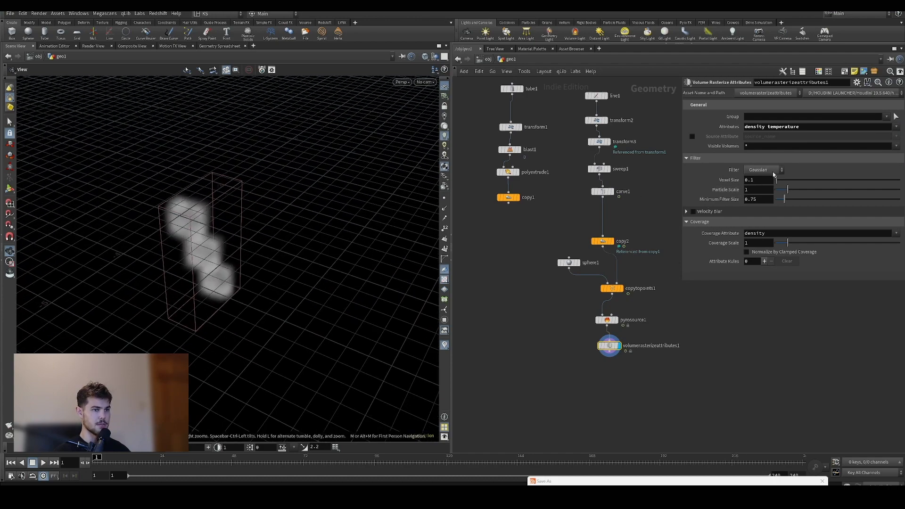
Set the rasterize node's voxel size to 0.01 and view the volume up close.
mouse_move(763, 181)
middle_mouse_down()
mouse_move(755, 196)
mouse_move(738, 196)
mouse_move(766, 184)
middle_mouse_up()
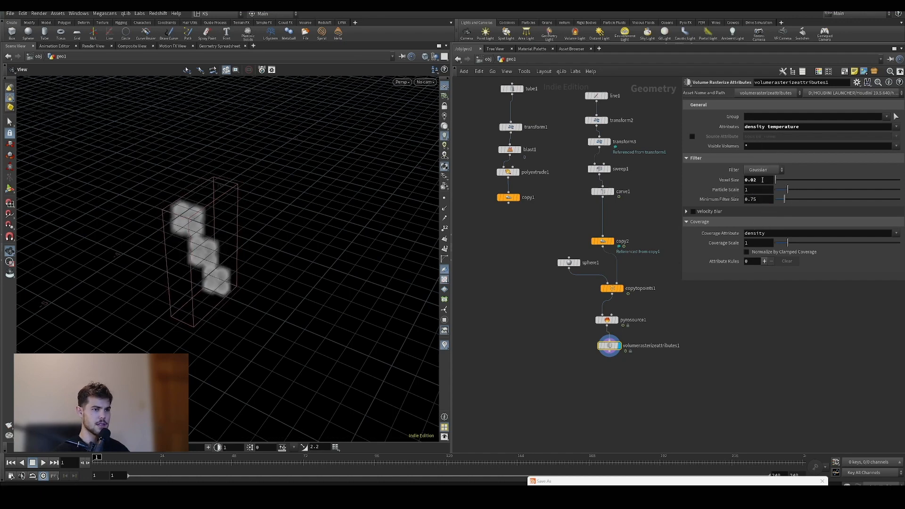
type("1")
key("Return")
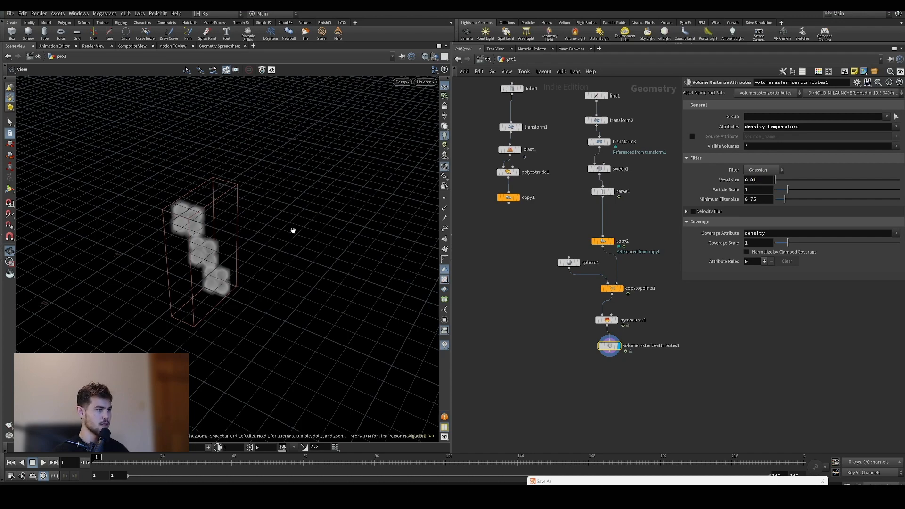
right_click_drag(198, 240, 302, 139)
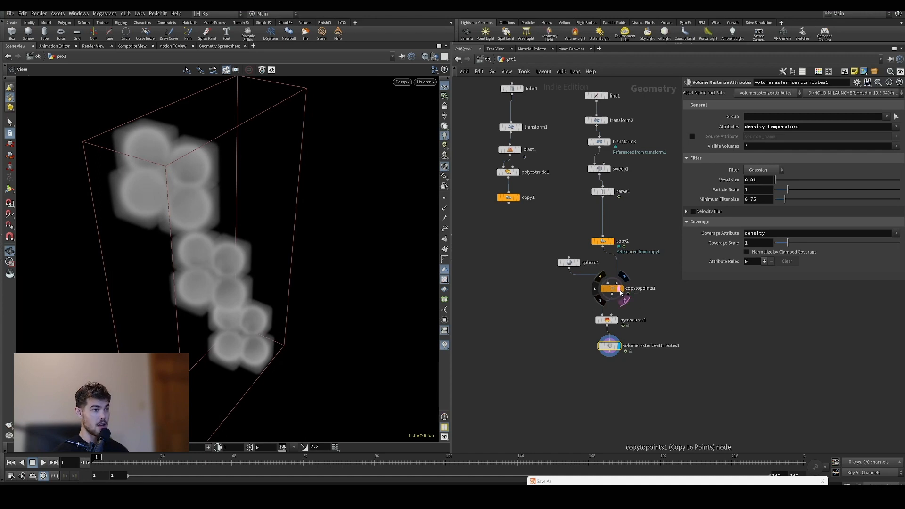
Show copytopoints1 as a template and set volumerasterizeattributes1's particle scale to 0.42.
left_click(621, 290)
left_click(620, 346)
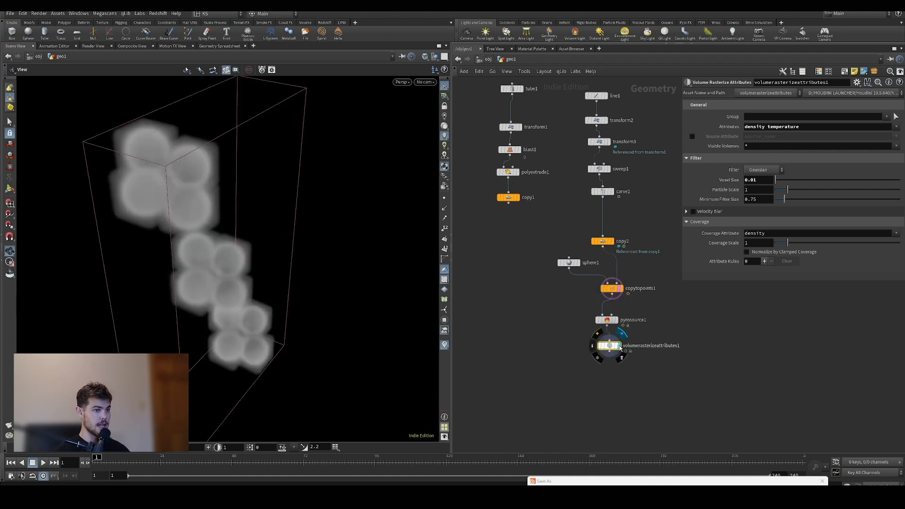
left_click(780, 190)
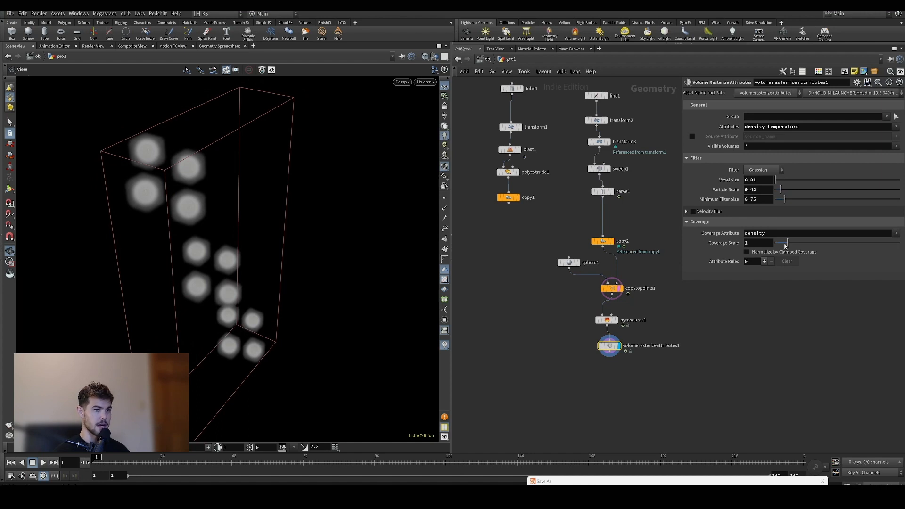
Set volumerasterizeattributes1's coverage scale to 5.5, particle scale to 0.17 and voxel size to 0.008, comparing the volume with copytopoints1.
left_click_drag(785, 244, 843, 243)
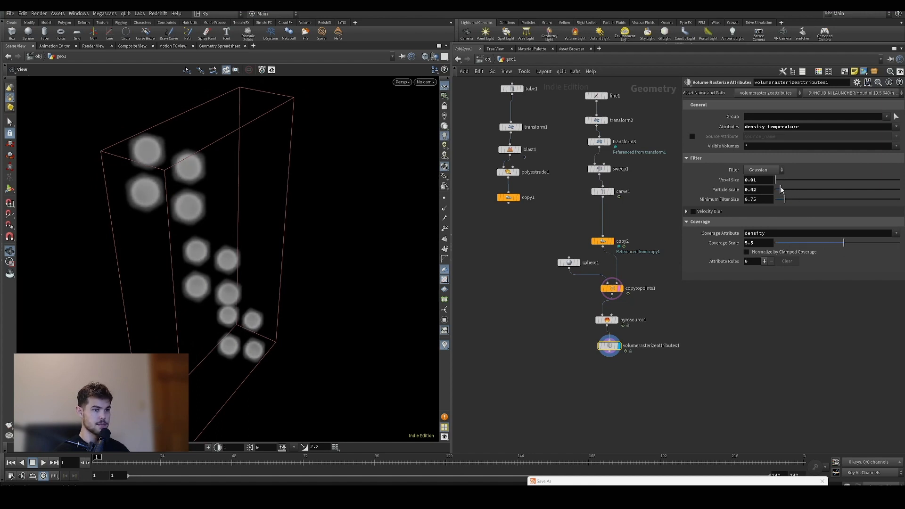
left_click_drag(781, 189, 779, 189)
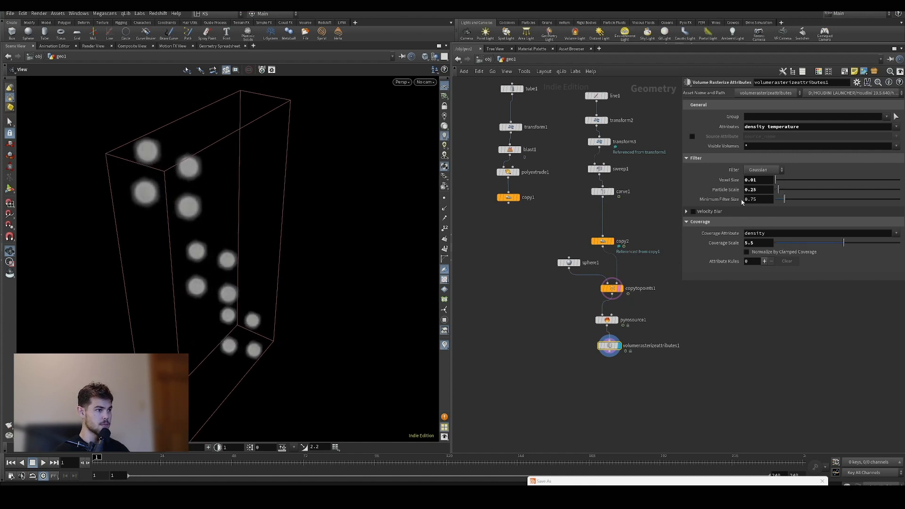
left_click(620, 289)
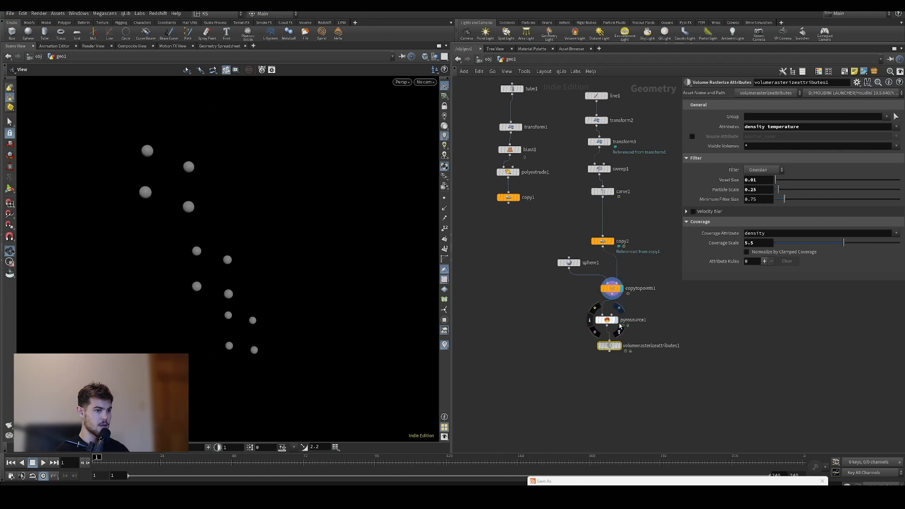
left_click(619, 345)
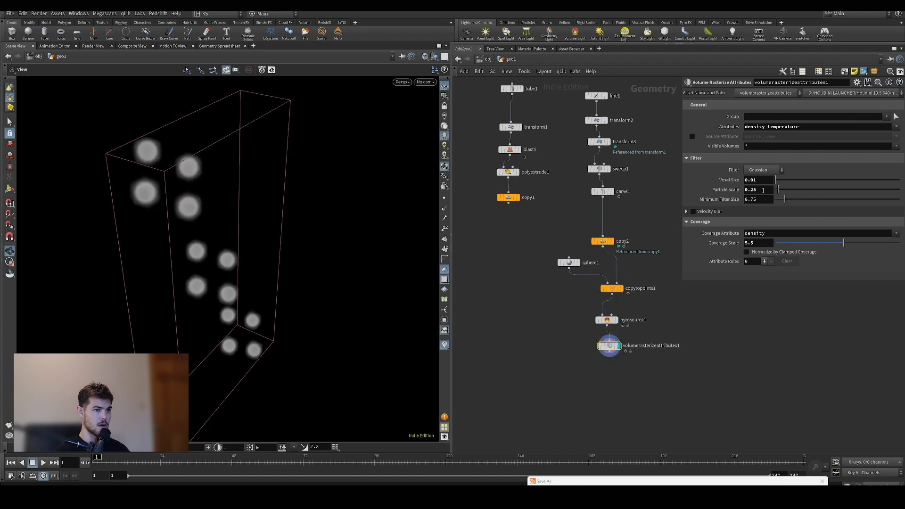
left_click_drag(778, 190, 777, 190)
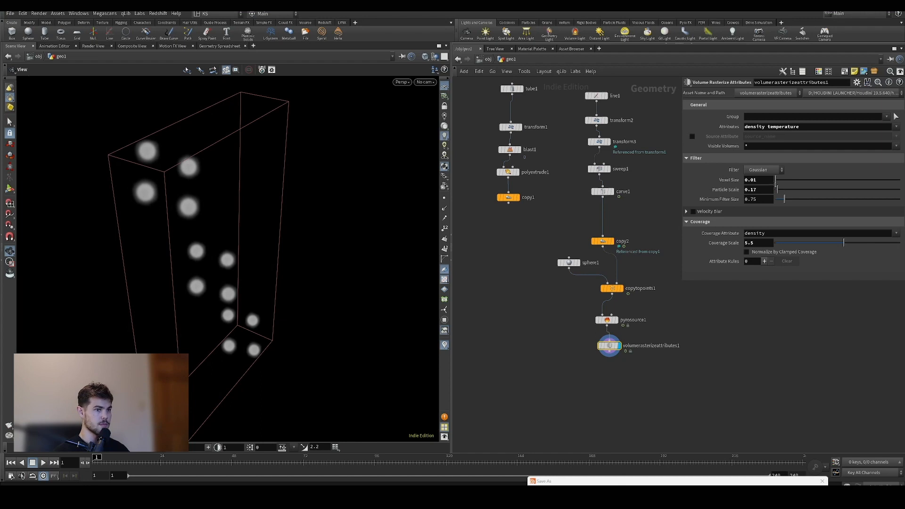
middle_click_drag(768, 180, 759, 208)
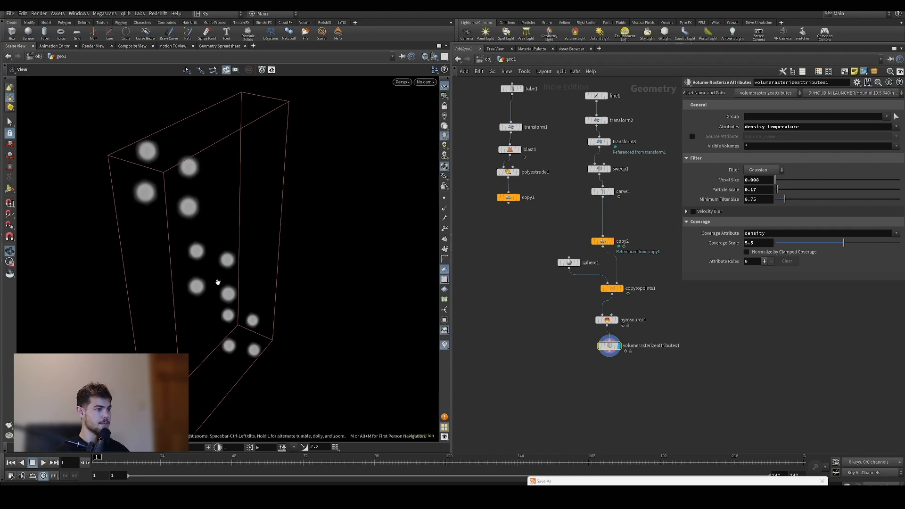
left_click_drag(214, 280, 274, 315)
left_click_drag(198, 301, 149, 228)
key("h")
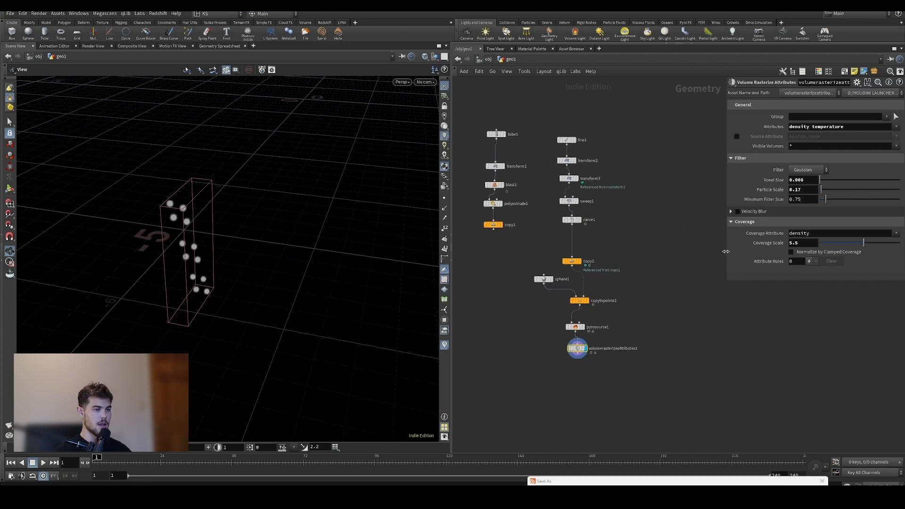
left_click_drag(681, 208, 728, 209)
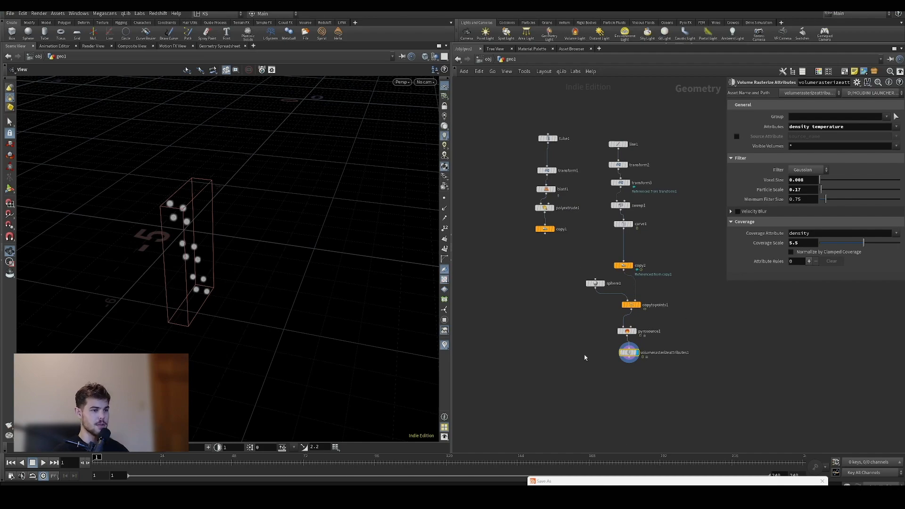
left_click_drag(270, 268, 182, 340)
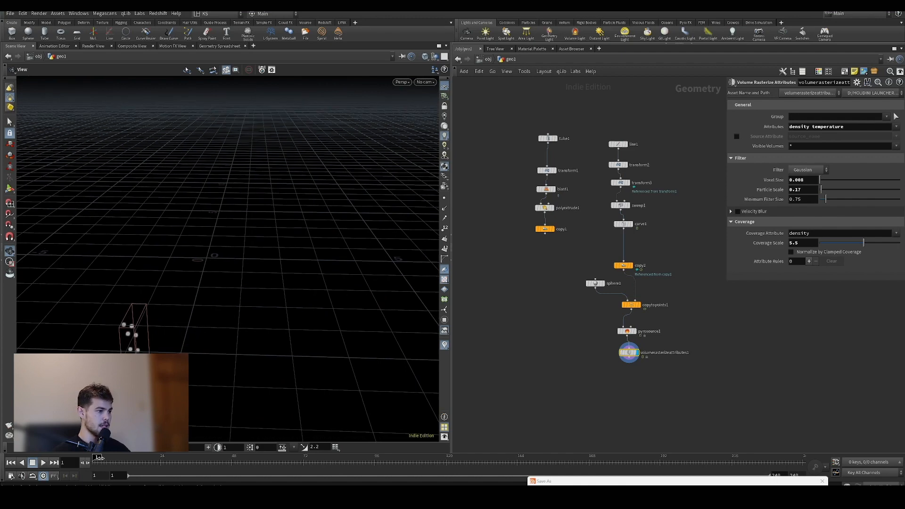
mouse_move(97, 457)
left_mouse_down()
mouse_move(299, 457)
mouse_move(96, 456)
left_mouse_up()
scroll(202, 325, "down", 4)
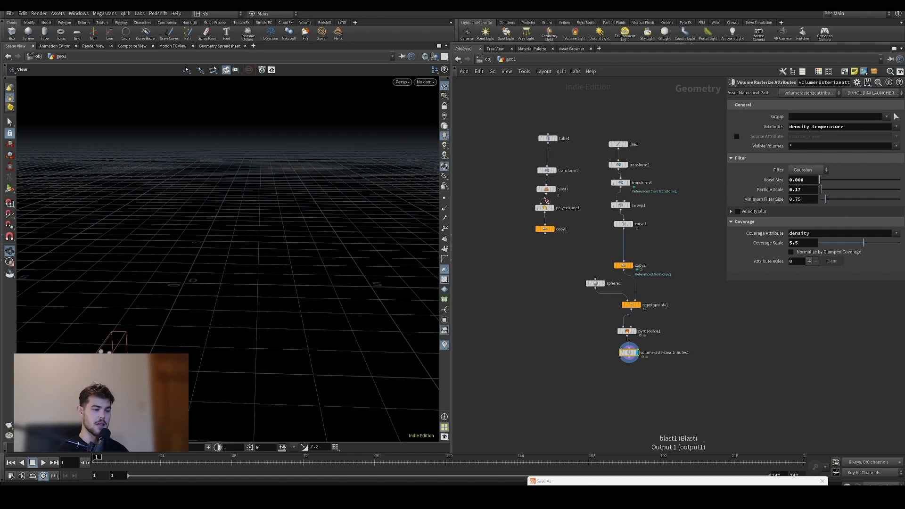
mouse_move(538, 236)
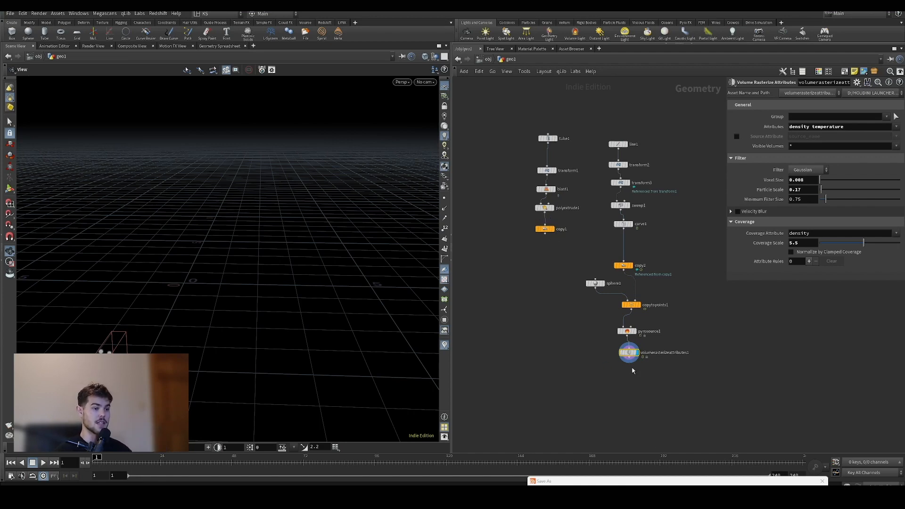
Add a DOP Network beside volumerasterizeattributes1, go inside it, and enlarge the space for the node network.
key("Tab")
type("dop")
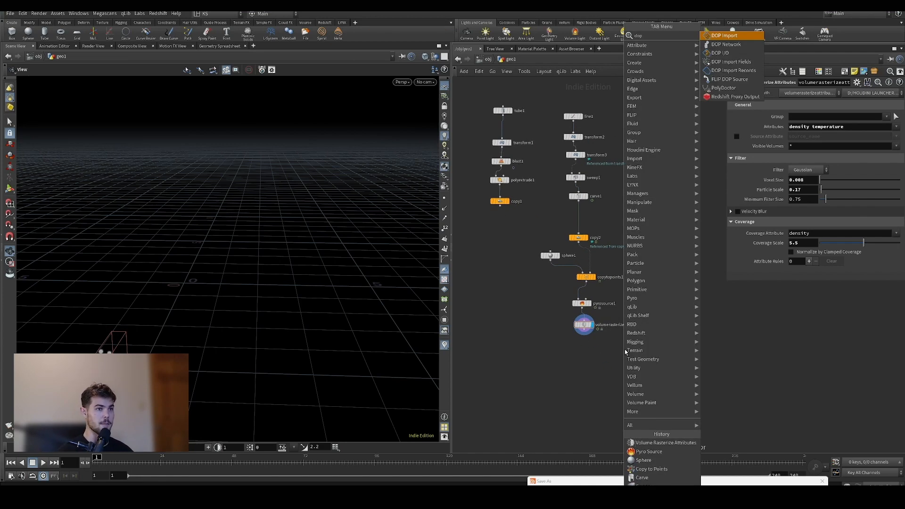
key("Return")
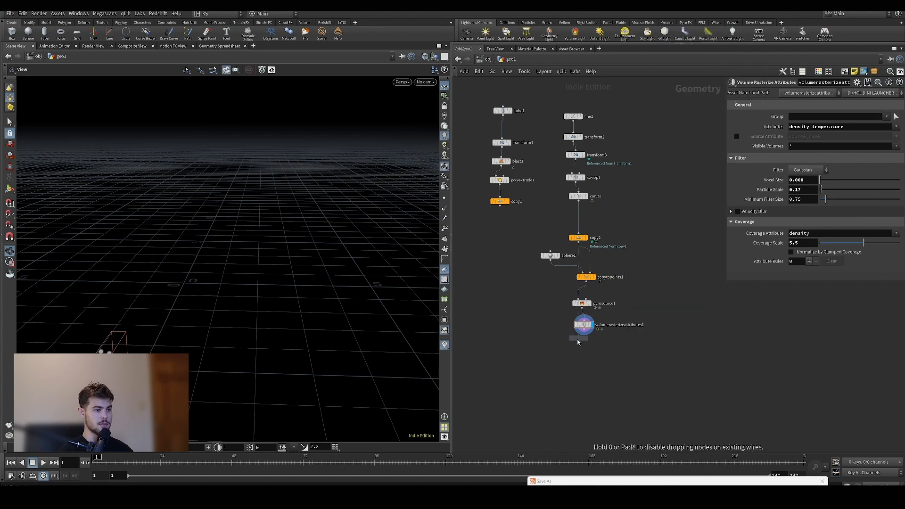
left_click(526, 328)
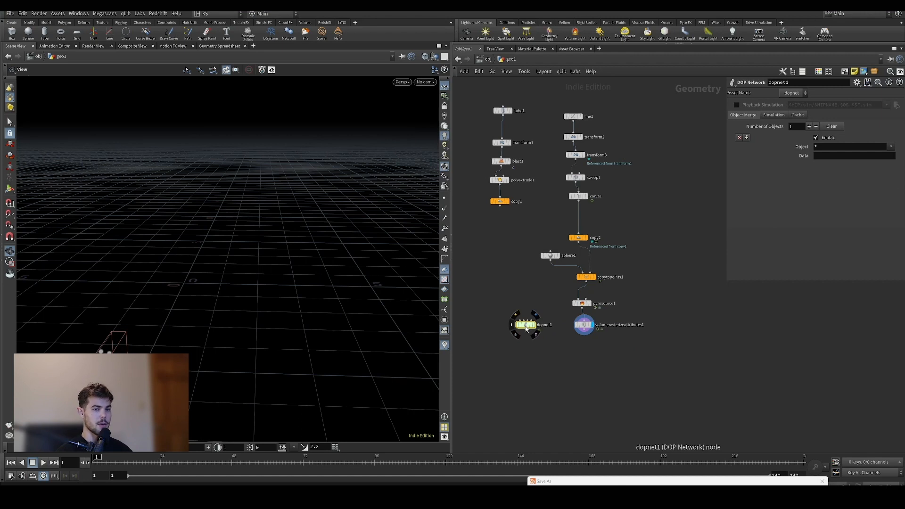
double_click(525, 329)
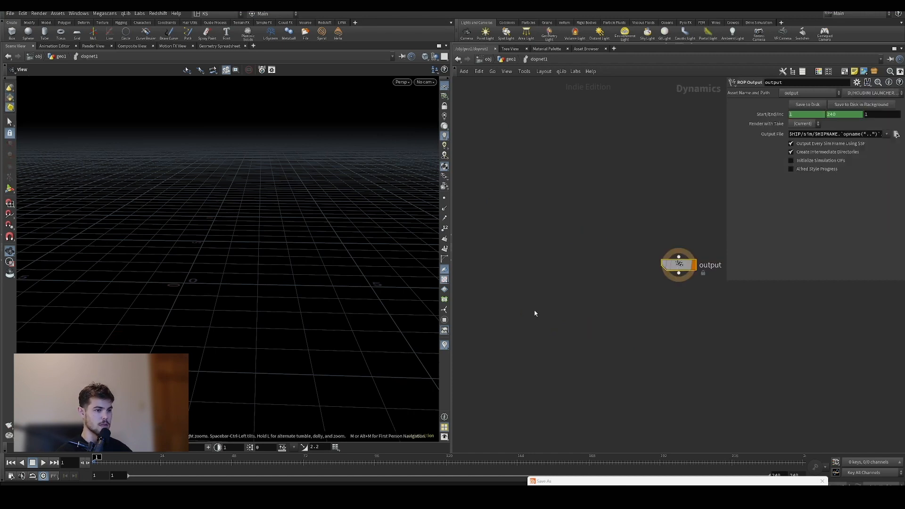
left_click_drag(726, 224, 823, 223)
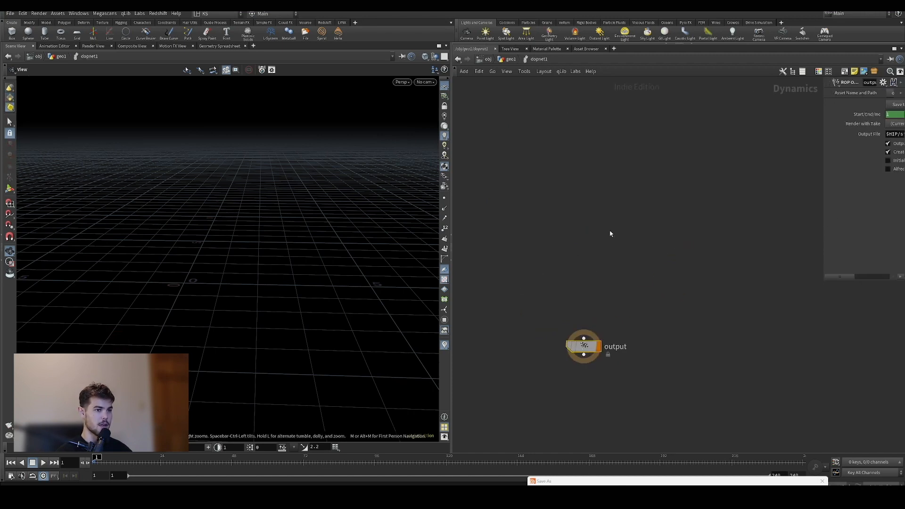
Add a Pyro Solver and place it above the output node in the DOP network.
key("Tab")
type("pyro")
key("Return")
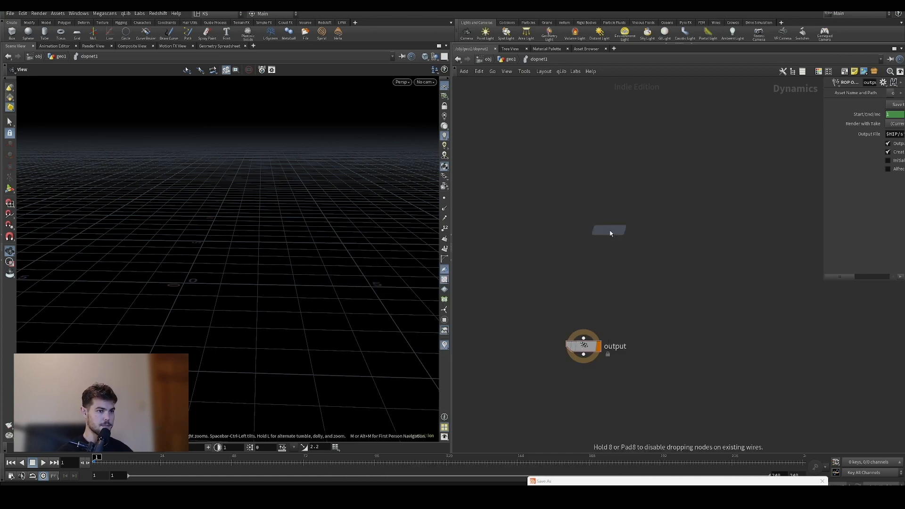
left_click(609, 231)
left_click_drag(609, 230, 588, 252)
Add a Smoke Object and a Volume Source side by side above pyrosolver1.
key("Tab")
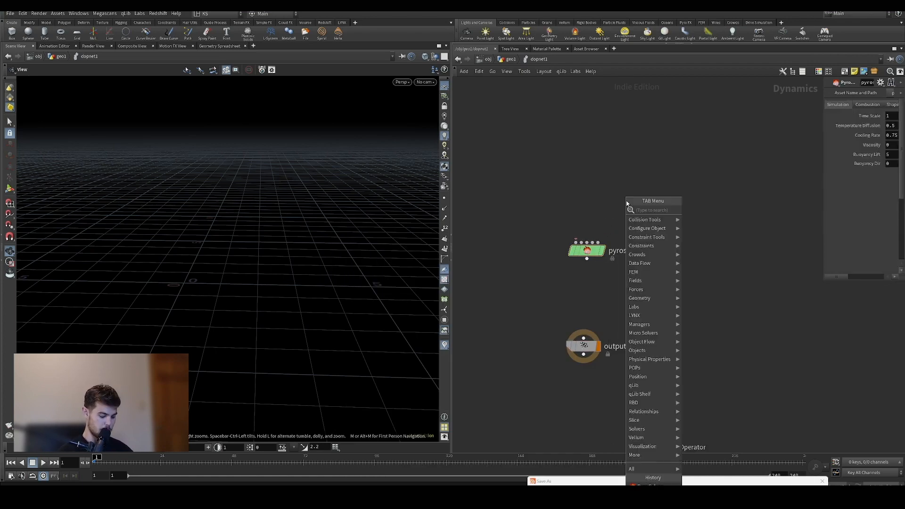
type("smoke")
key("Return")
left_click(626, 202)
left_click_drag(627, 202, 546, 195)
key("Tab")
type("volume")
key("Return")
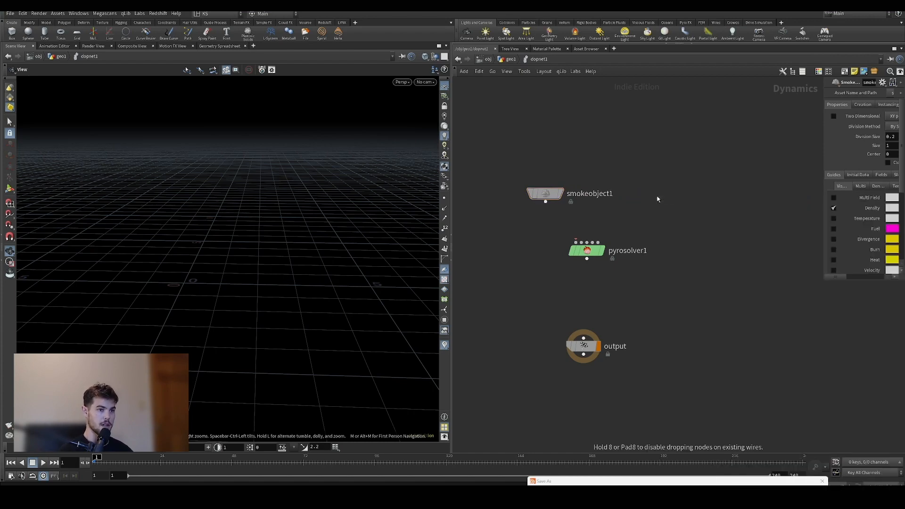
left_click(657, 198)
Wire smokeobject1 into pyrosolver1's first input, volumesource1 into its last input, and pyrosolver1 into output, with the nodes spaced apart and rounded wires.
left_click_drag(587, 259, 584, 338)
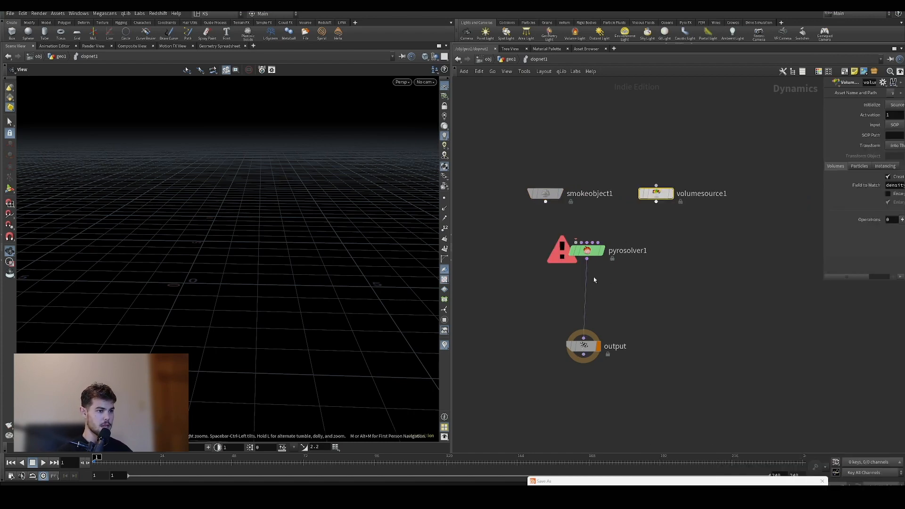
left_click_drag(546, 203, 575, 243)
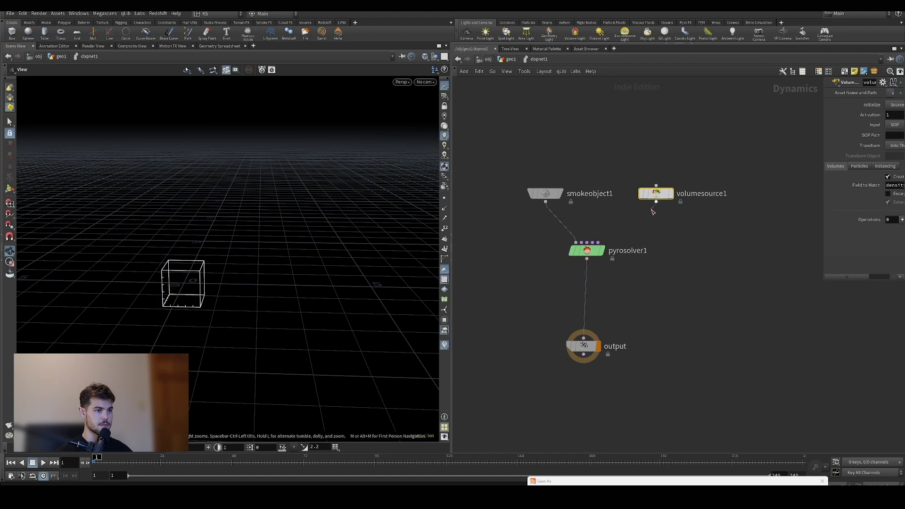
left_click_drag(656, 202, 598, 242)
key("shift+s")
left_click_drag(546, 194, 530, 204)
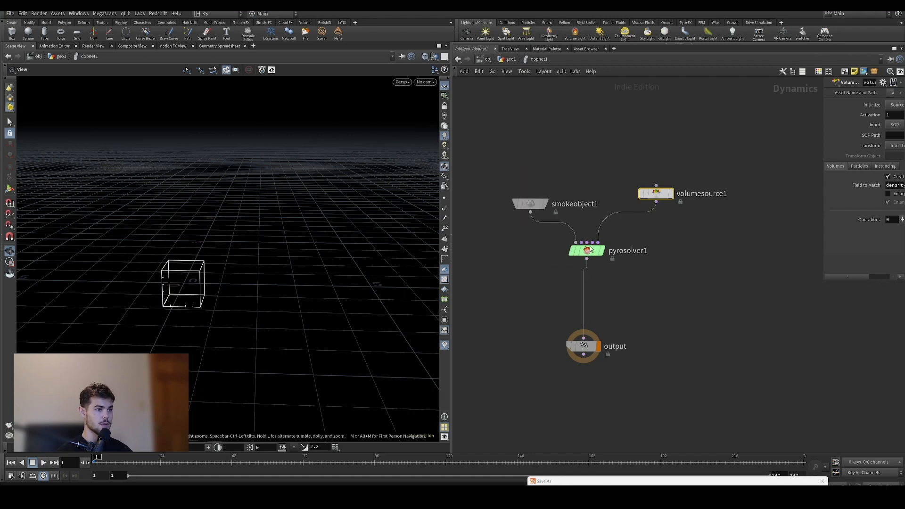
left_click_drag(587, 250, 578, 271)
mouse_move(655, 200)
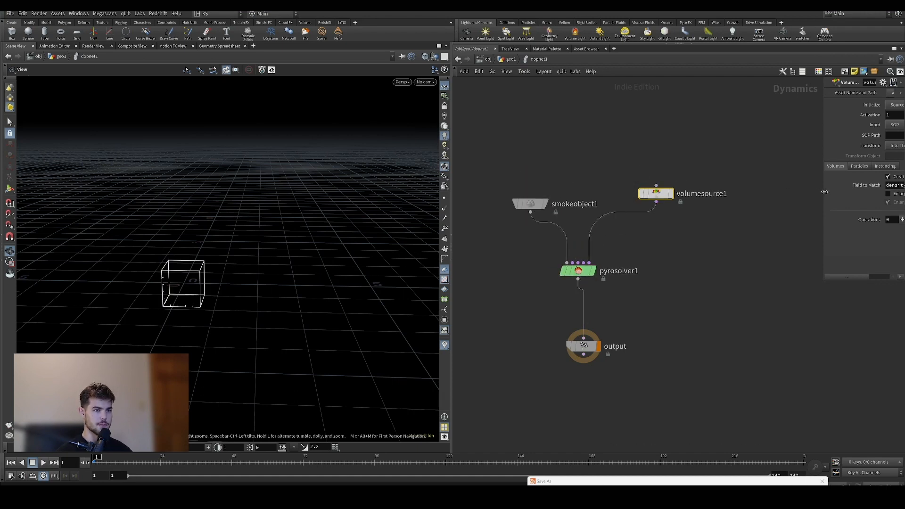
Switch the desktop layout to Quad and keep the second network pane on link group 1.
left_click_drag(822, 191, 735, 191)
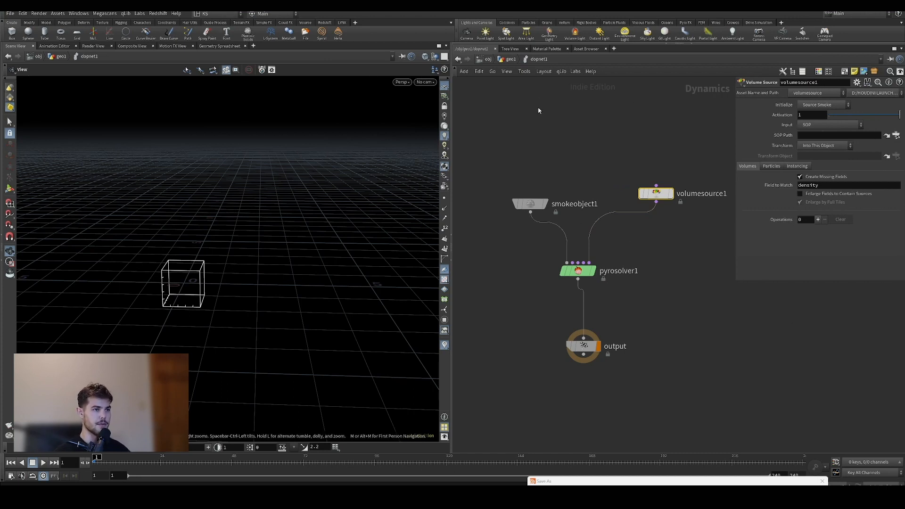
left_click(217, 16)
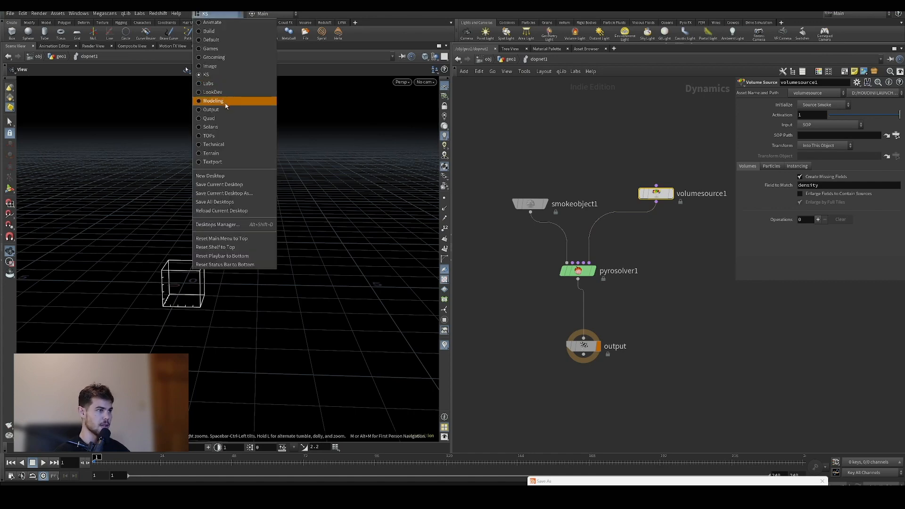
left_click(240, 118)
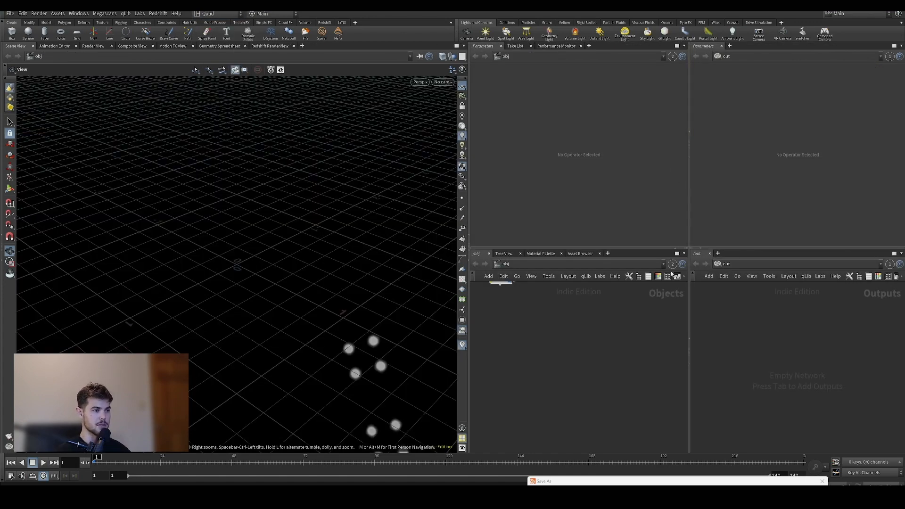
left_click_drag(341, 274, 415, 314)
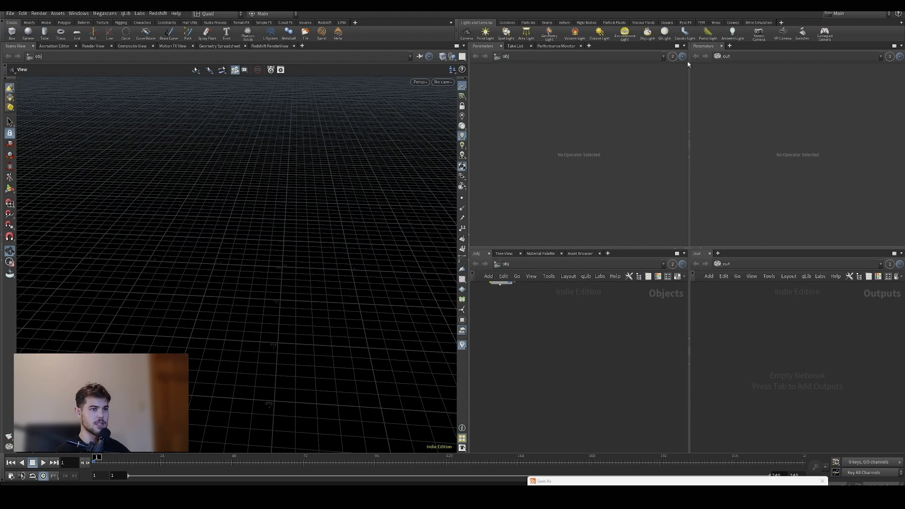
left_click(891, 265)
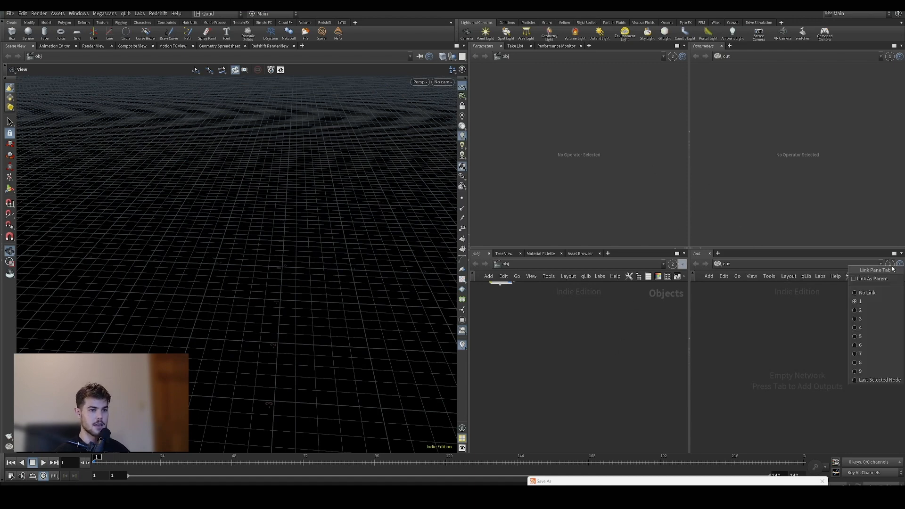
left_click(869, 301)
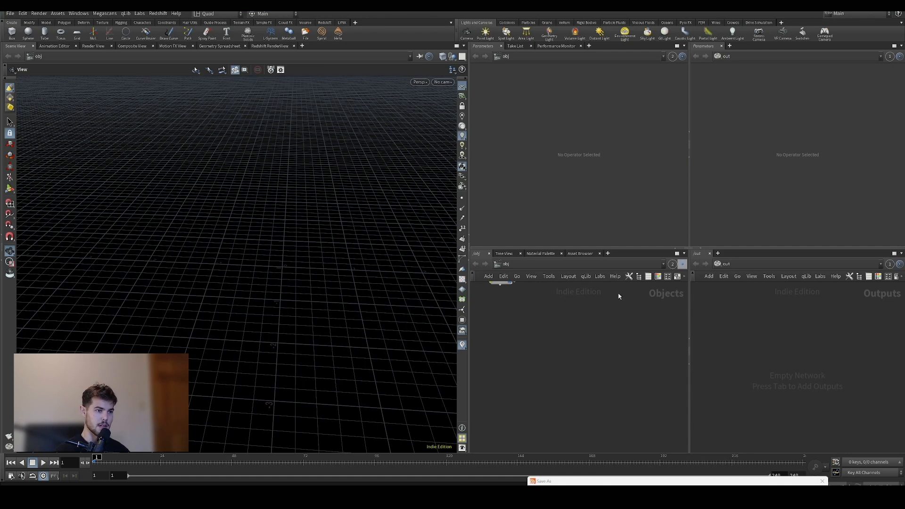
Open geo1 in the Objects network pane, and change the Outputs network pane to obj and open geo1 there too.
middle_click_drag(540, 310, 563, 343)
double_click(526, 313)
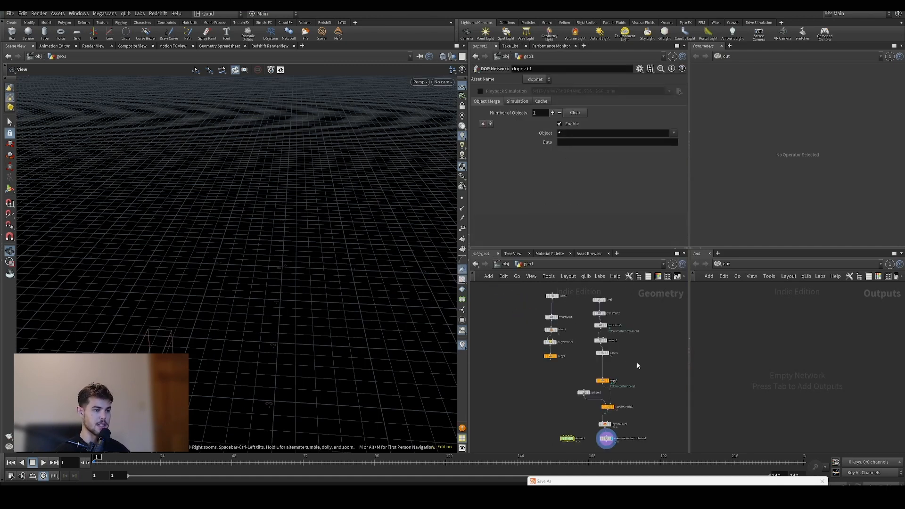
middle_click_drag(637, 362, 615, 347)
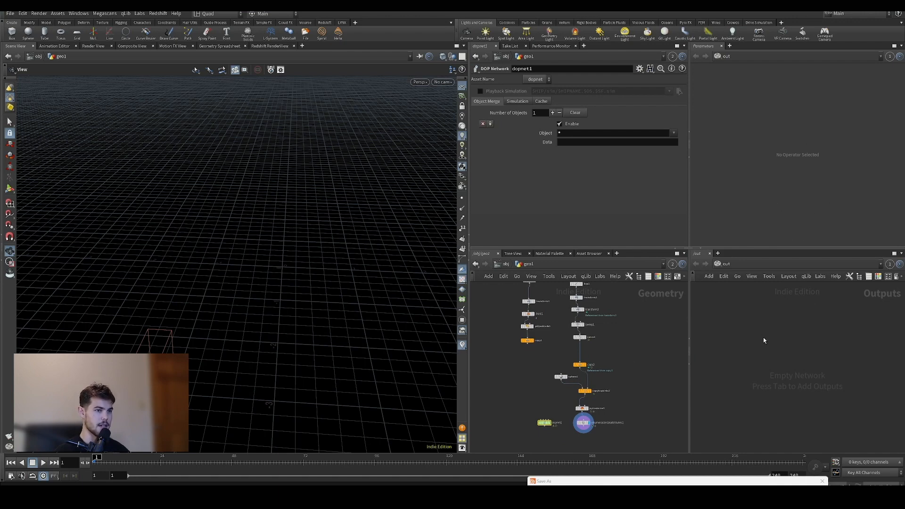
left_click(724, 263)
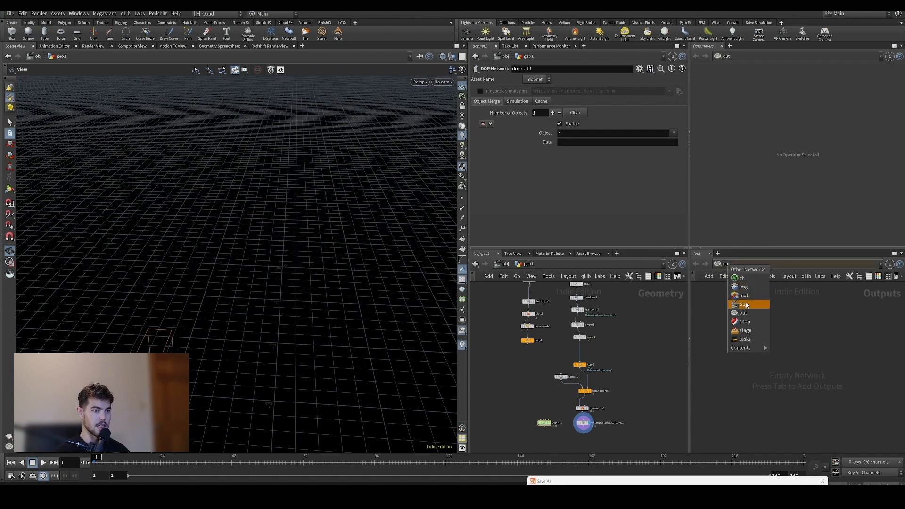
left_click(749, 295)
double_click(806, 369)
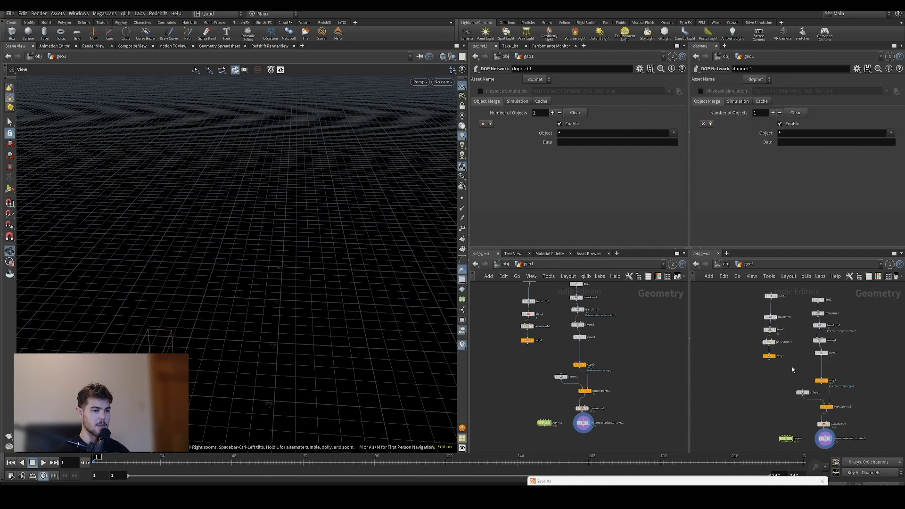
Go inside dopnet1 in one network pane and frame geo1's node chain in the other.
key("i")
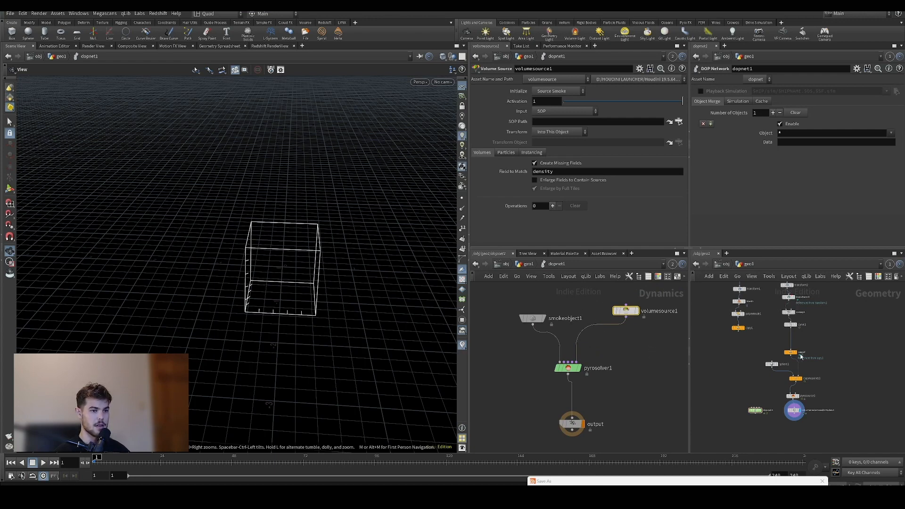
middle_click_drag(840, 314, 840, 348)
scroll(842, 364, "down", 2)
middle_click_drag(845, 383, 837, 364)
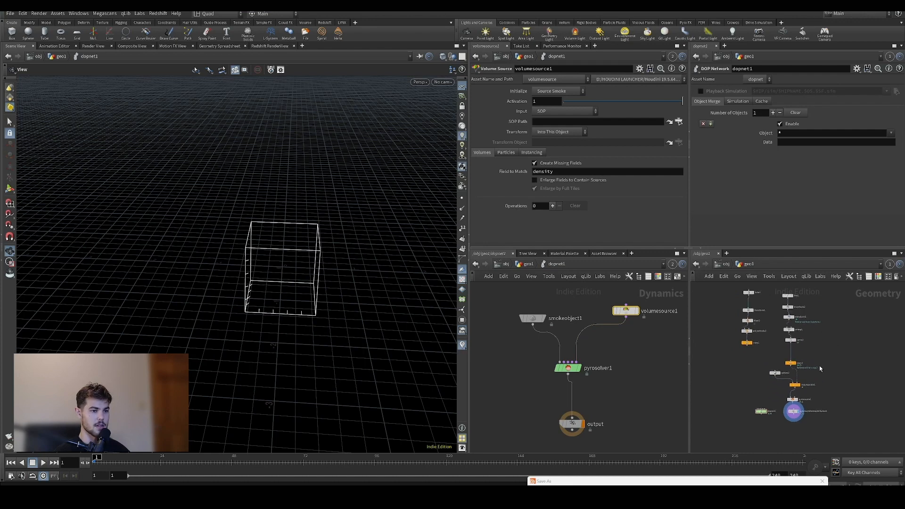
Append a Null node below volumerasterizeattributes1 in geo1 and rename it PYRO_SOURCE.
scroll(822, 378, "up", 4)
middle_click_drag(835, 434, 844, 365)
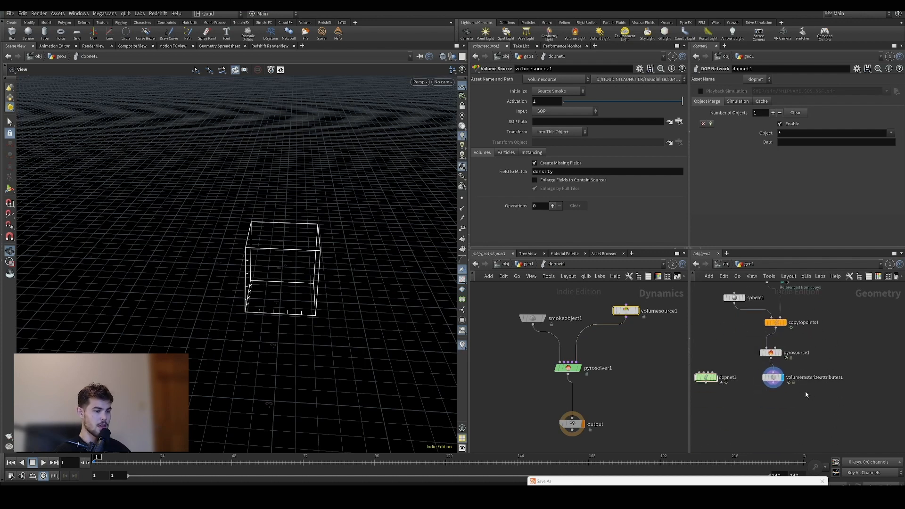
middle_click_drag(797, 410, 786, 344)
left_click_drag(779, 336, 780, 376)
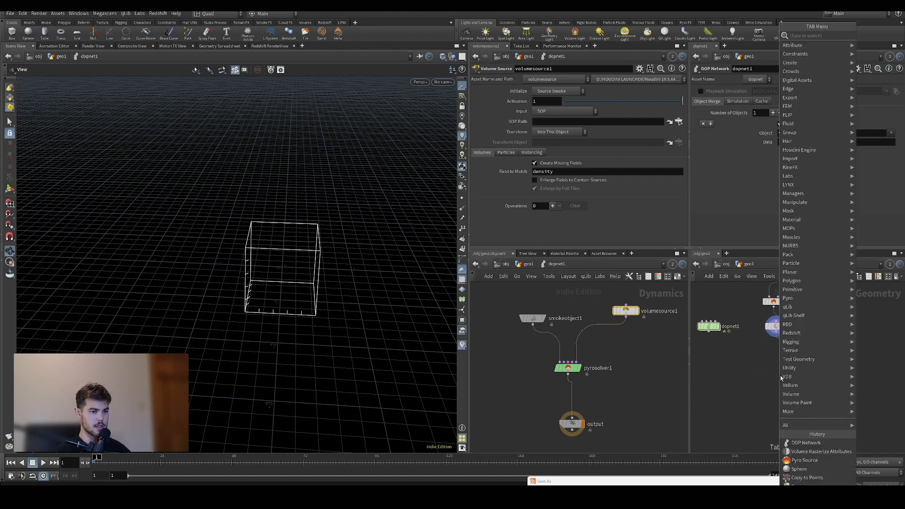
type("null")
key("Return")
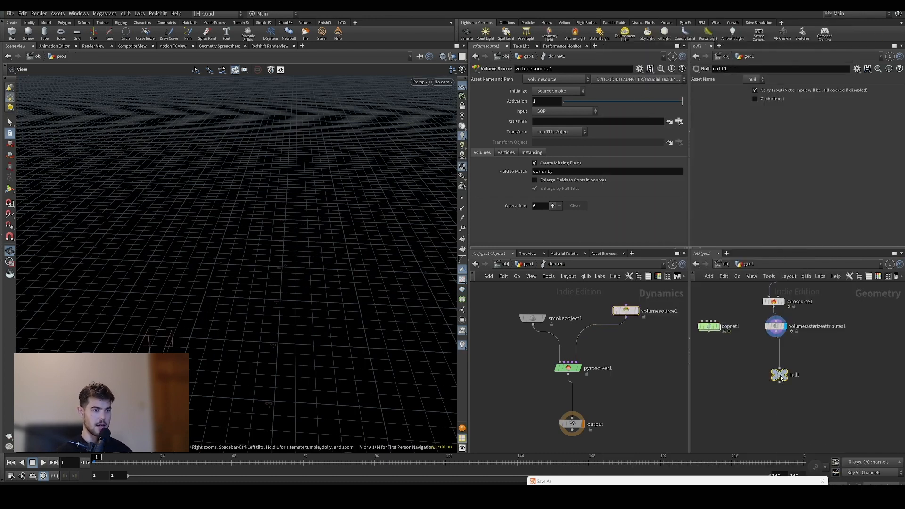
left_click_drag(779, 376, 780, 347)
double_click(795, 348)
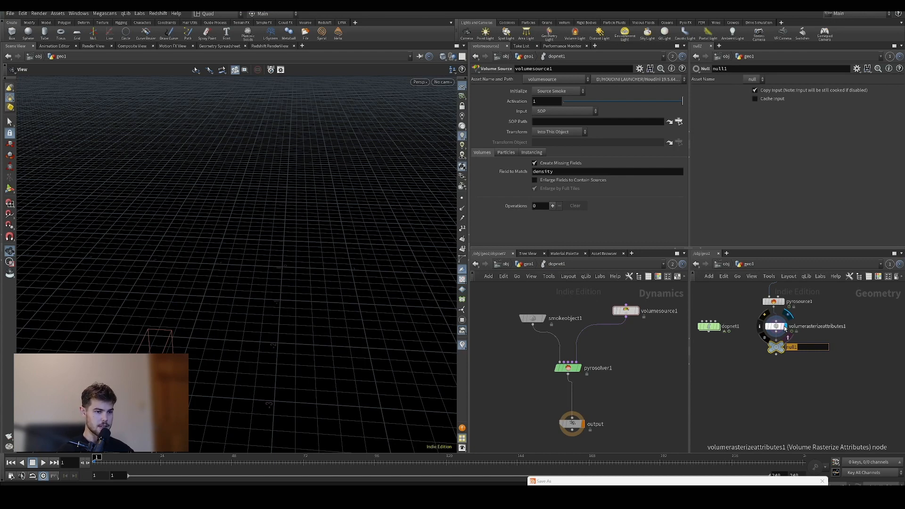
type("PYRO_SOURCE")
key("Return")
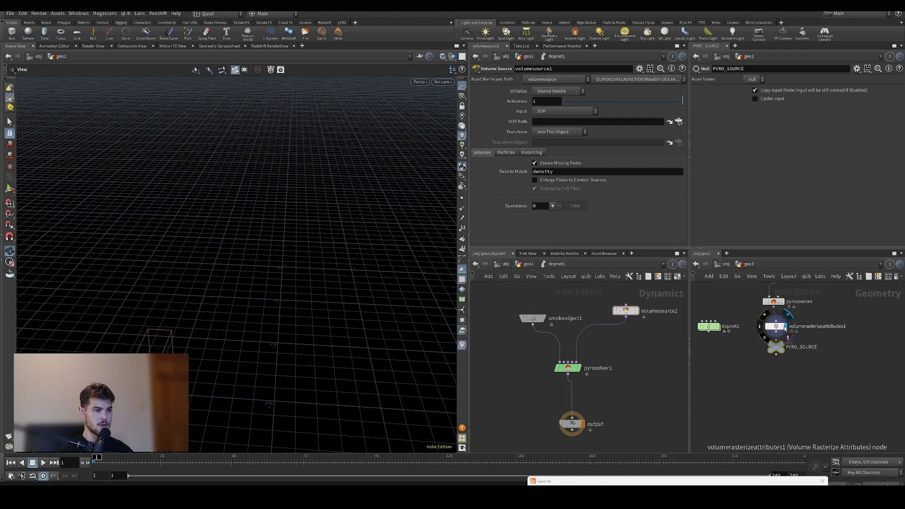
Set volumesource1's SOP Path to ../../PYRO_SOURCE and initialize its operations with the Source Smoke preset.
left_click(622, 315)
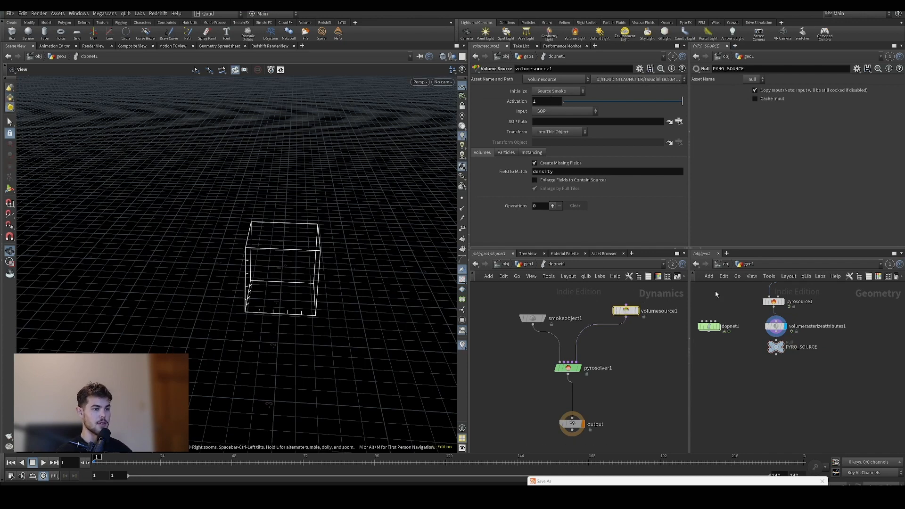
left_click_drag(776, 347, 549, 122)
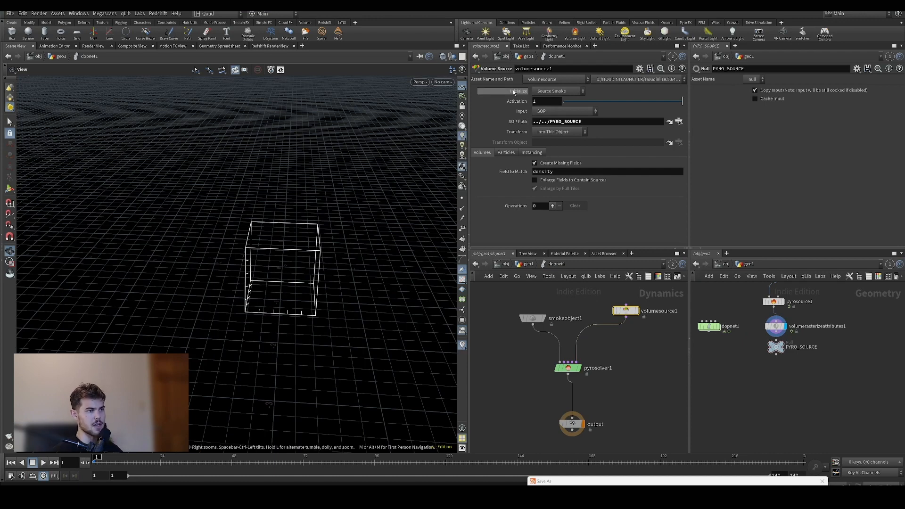
left_click(566, 92)
left_click(547, 108)
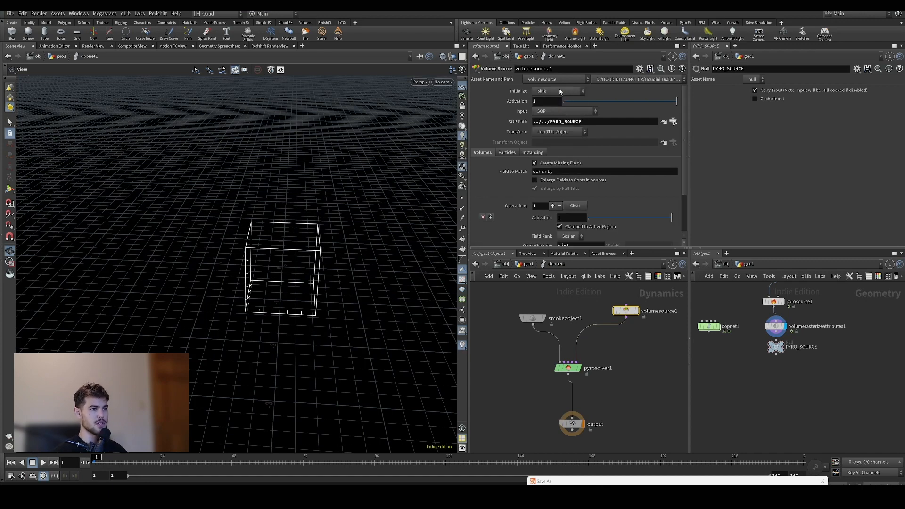
left_click(558, 91)
left_click(555, 100)
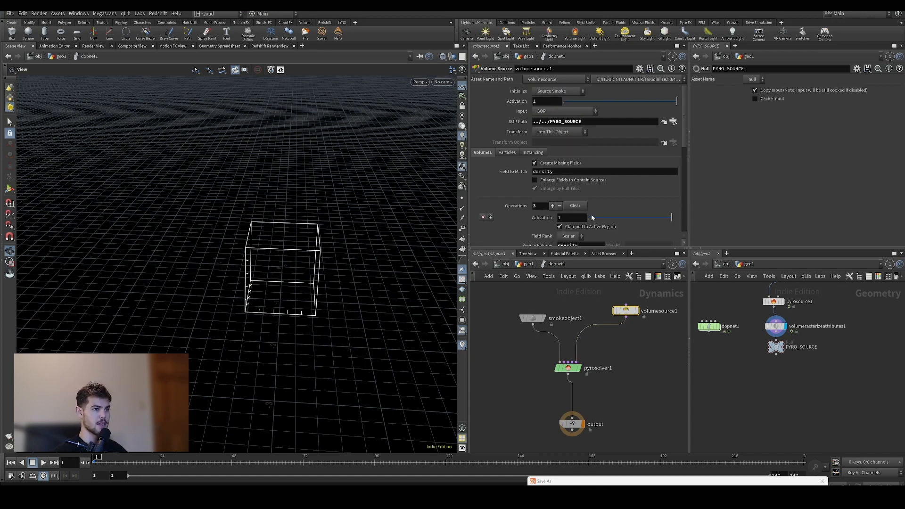
scroll(593, 217, "down", 5)
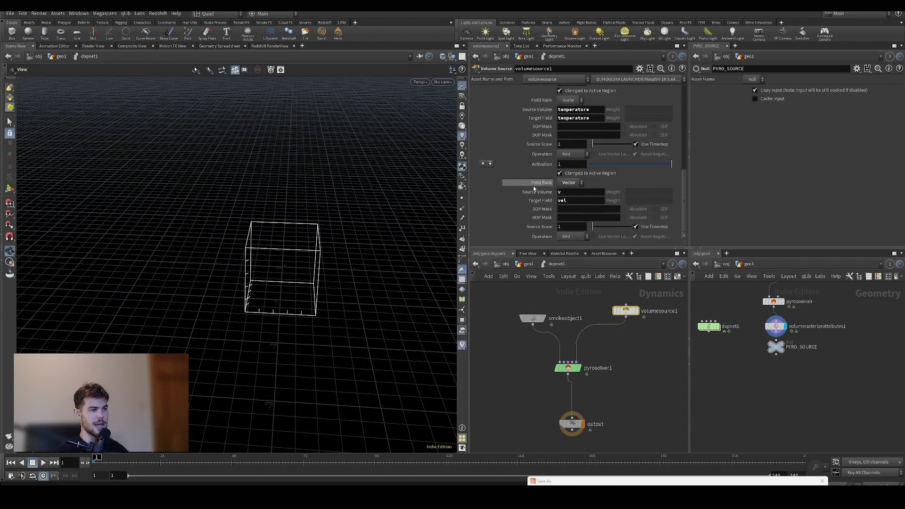
scroll(537, 188, "up", 5)
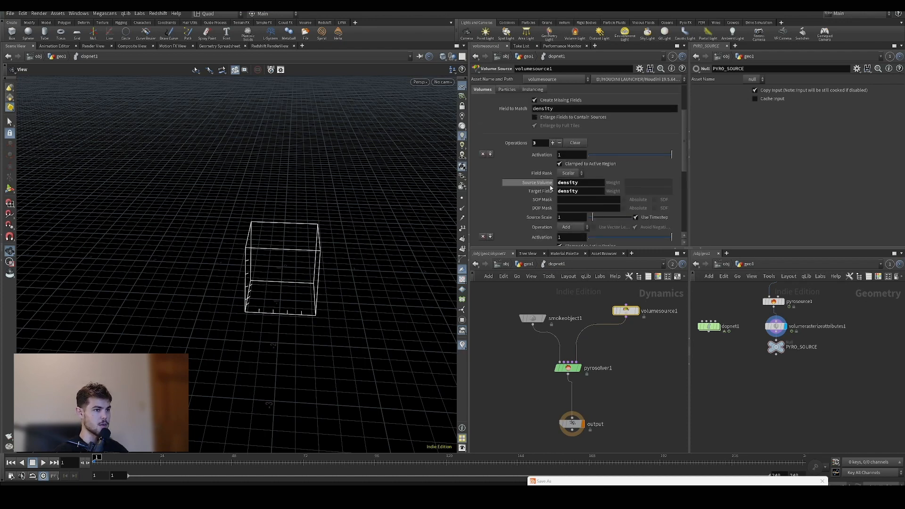
Link volumerasterizeattributes1's Voxel Size to smokeobject1's Division Size with a relative reference.
left_click_drag(436, 329, 287, 309)
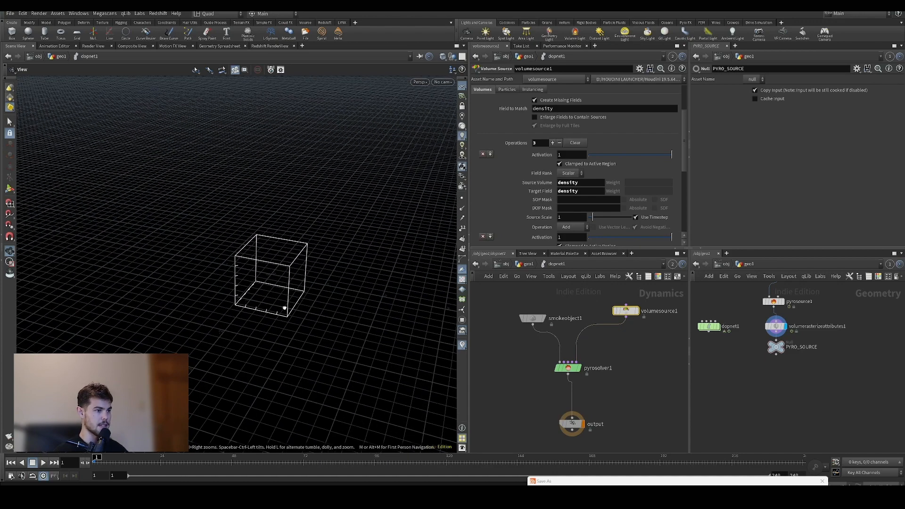
left_click(534, 319)
middle_click_drag(537, 330, 557, 325)
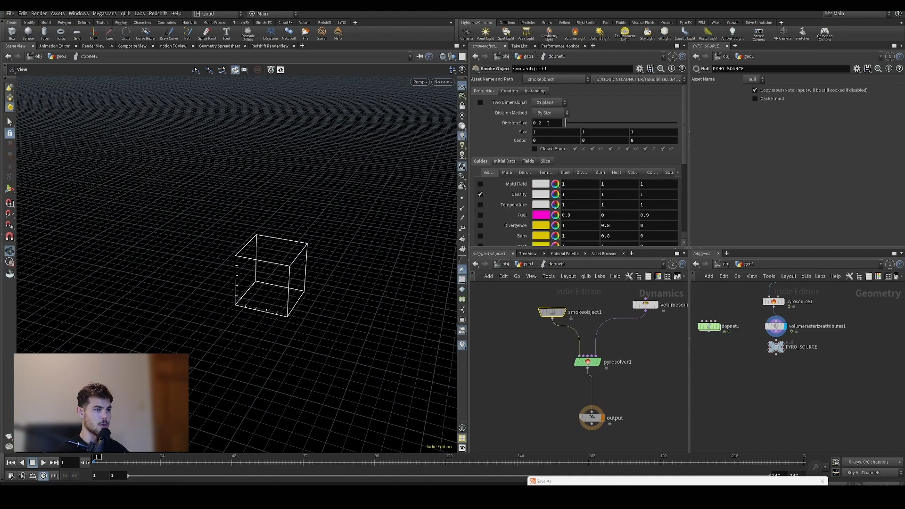
middle_click_drag(546, 122, 518, 195)
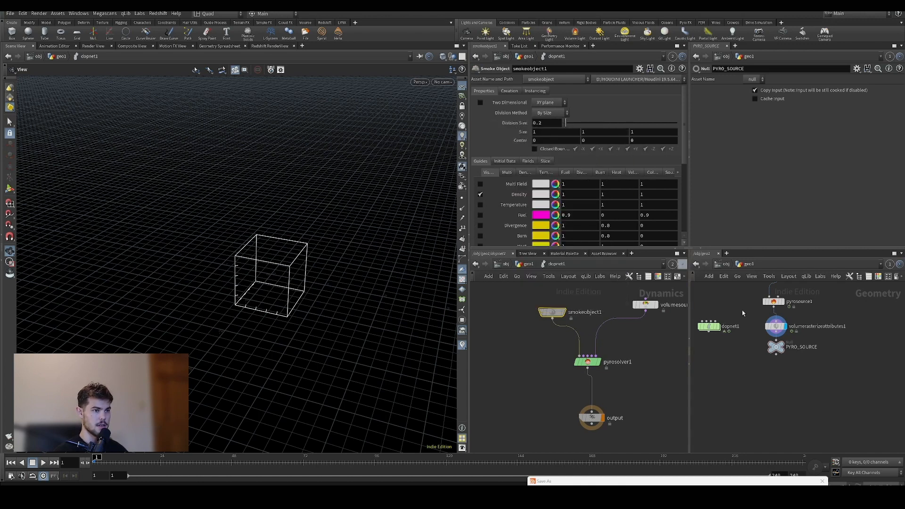
middle_click_drag(762, 287, 776, 357)
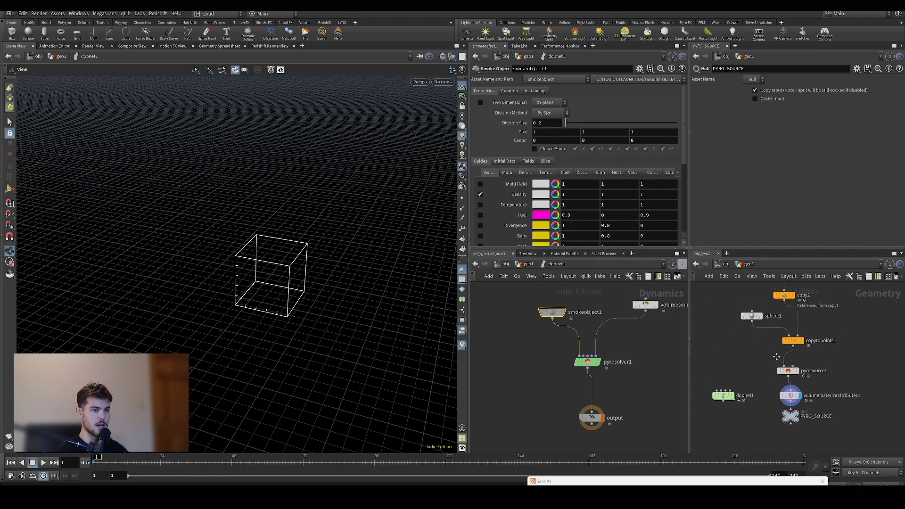
left_click(787, 371)
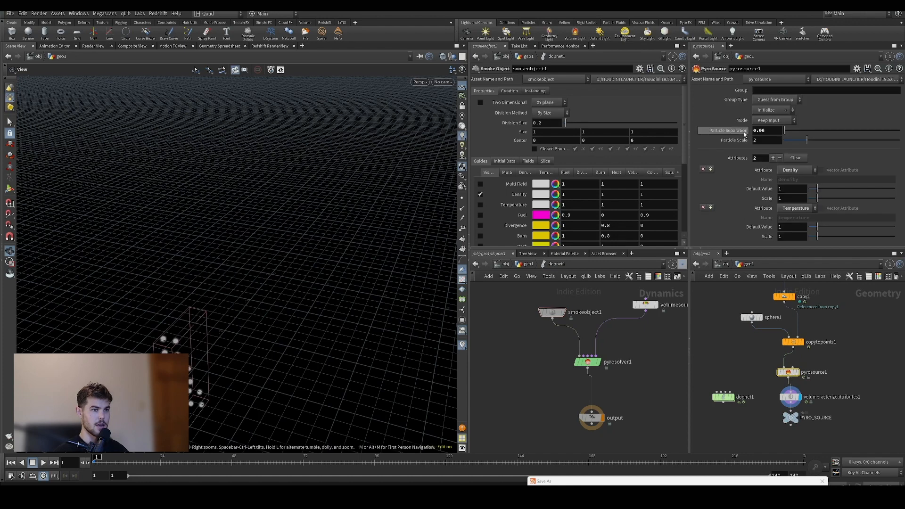
left_click(790, 396)
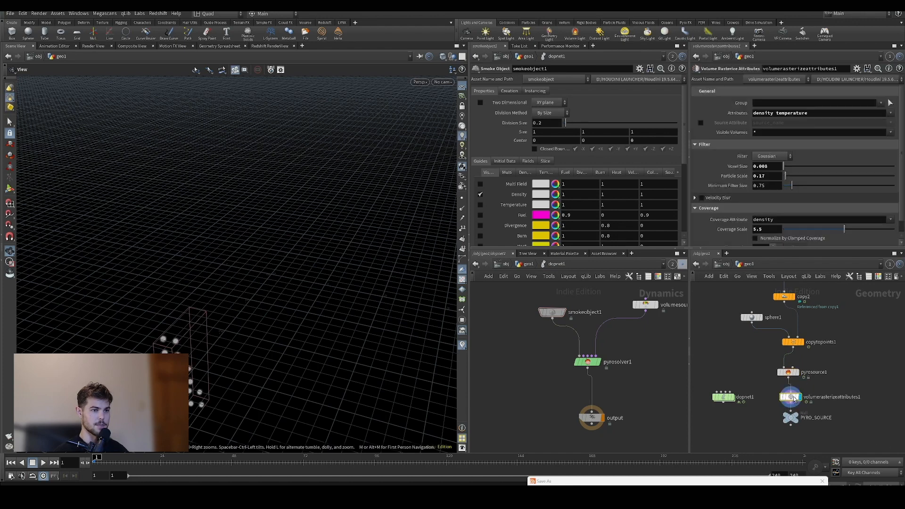
right_click(738, 167)
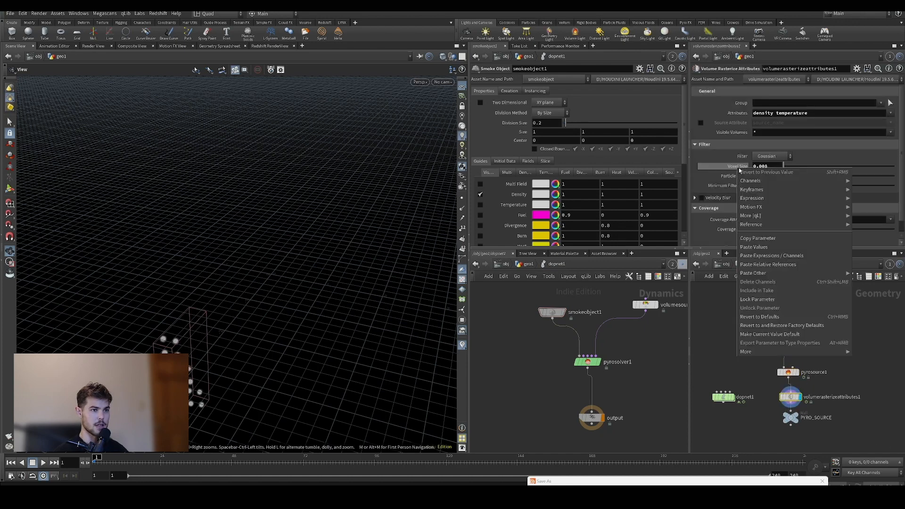
left_click(779, 265)
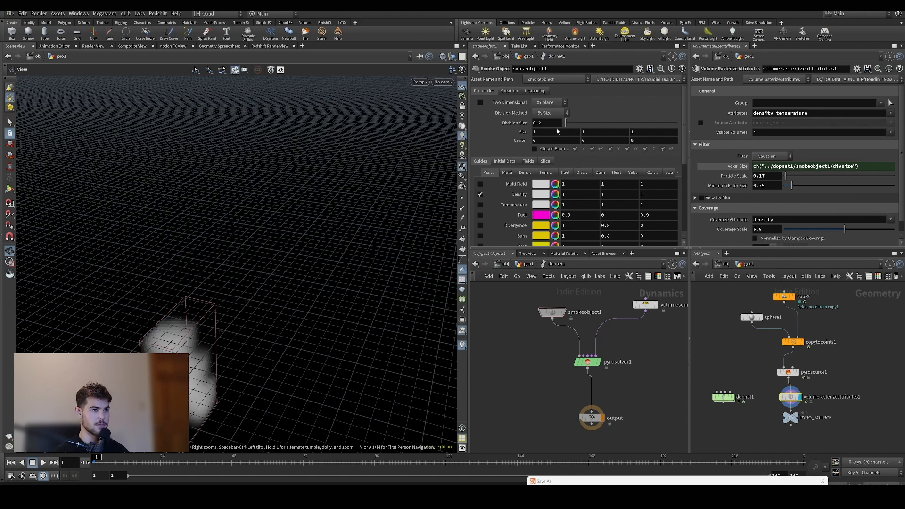
Set smokeobject1's Division Size to 0.02 and its Size to 2.5, 3.8, 3.4, and move the node away from volumesource1.
middle_click_drag(550, 125, 473, 141)
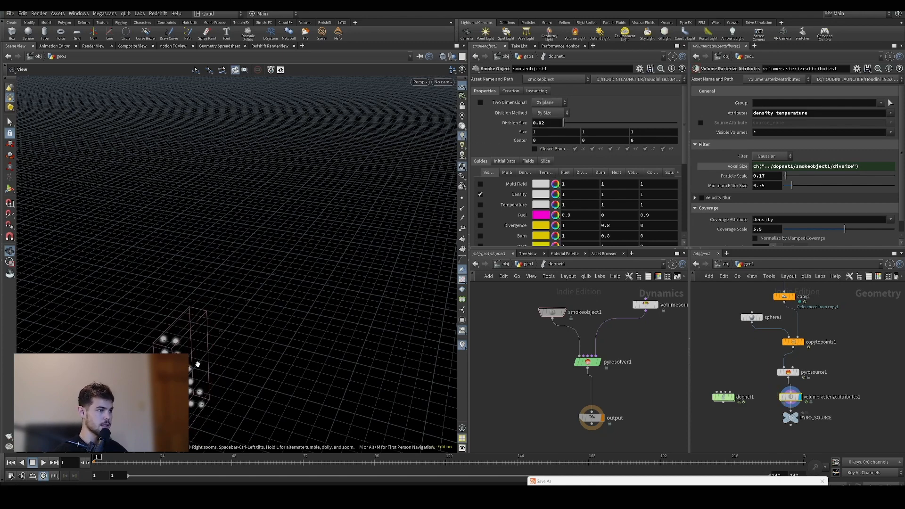
left_click_drag(198, 363, 243, 295)
left_click(555, 315)
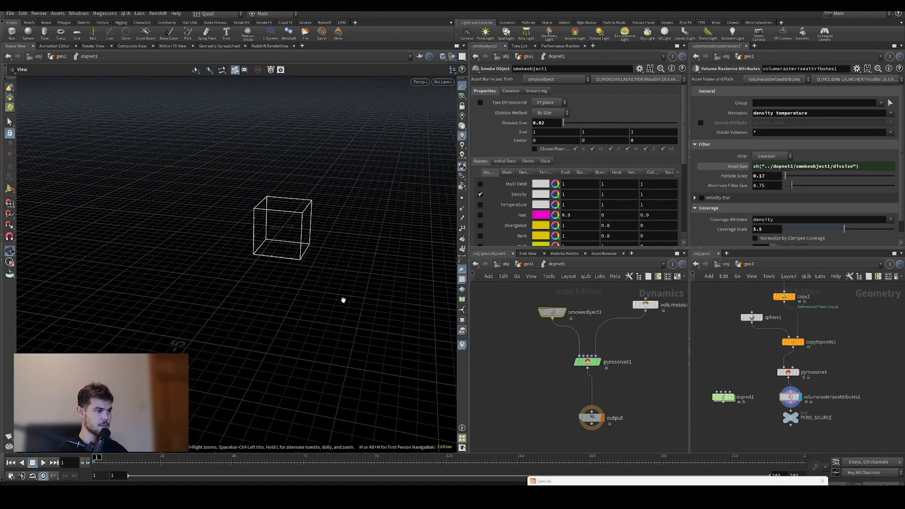
left_click_drag(343, 299, 398, 224, "alt")
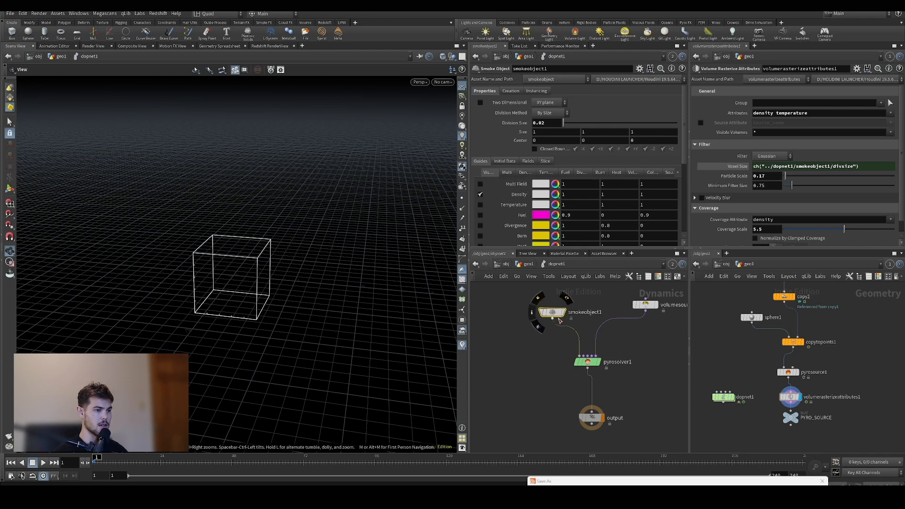
left_click_drag(552, 312, 533, 327)
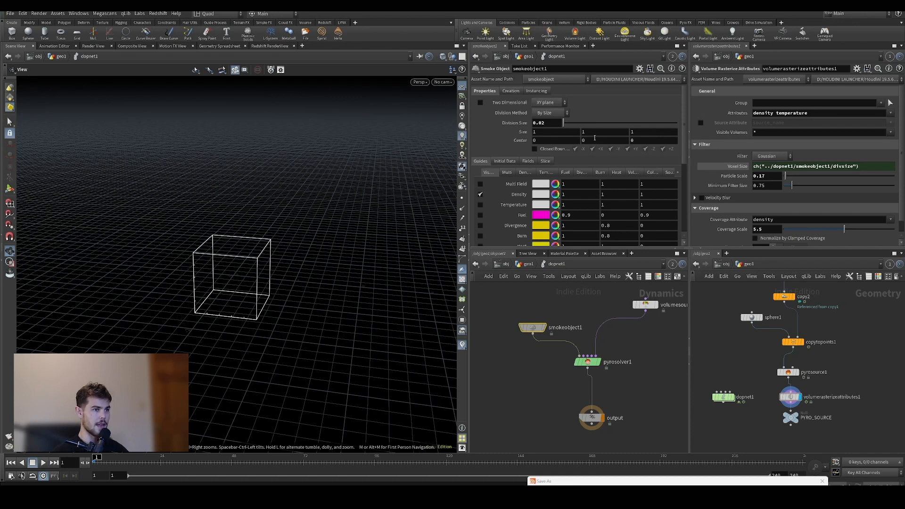
middle_click_drag(595, 137, 619, 132)
middle_click_drag(550, 132, 604, 139)
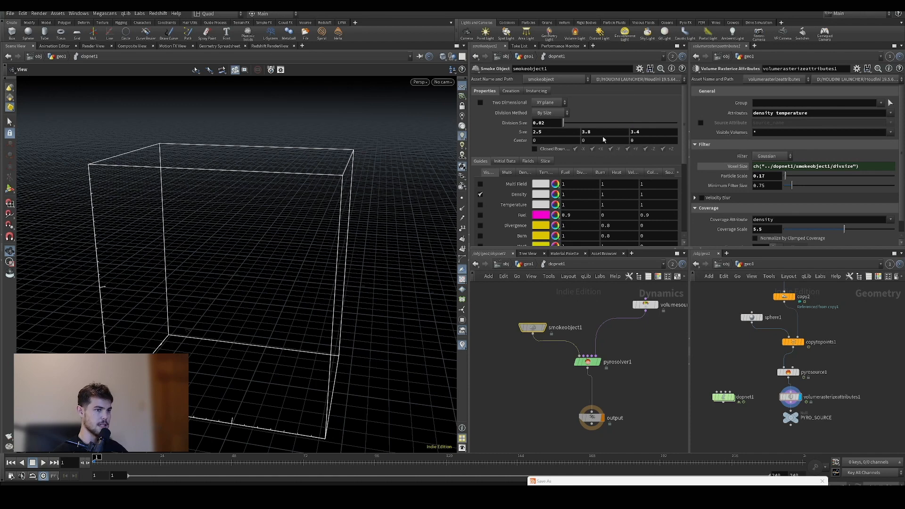
Play the smoke simulation for about 30 frames and inspect the smoke inside the container from the side.
left_click(47, 464)
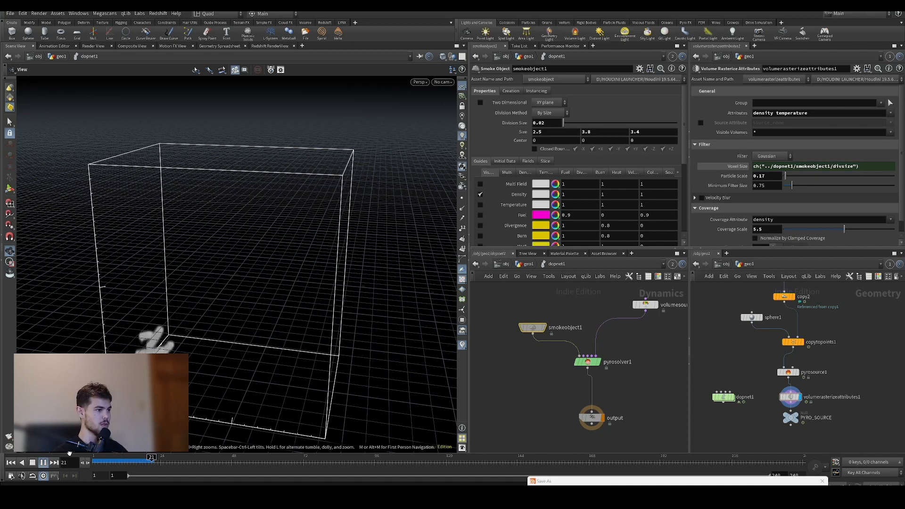
left_click(43, 462)
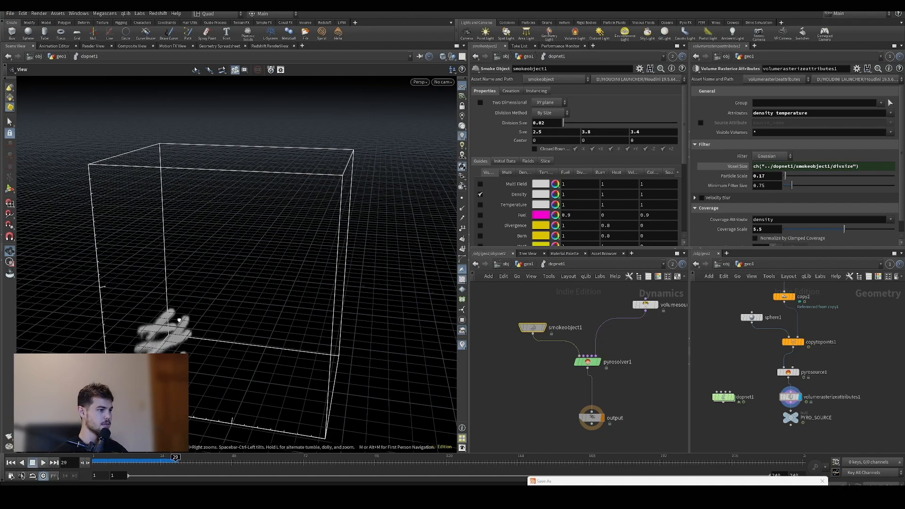
left_click_drag(188, 274, 244, 269)
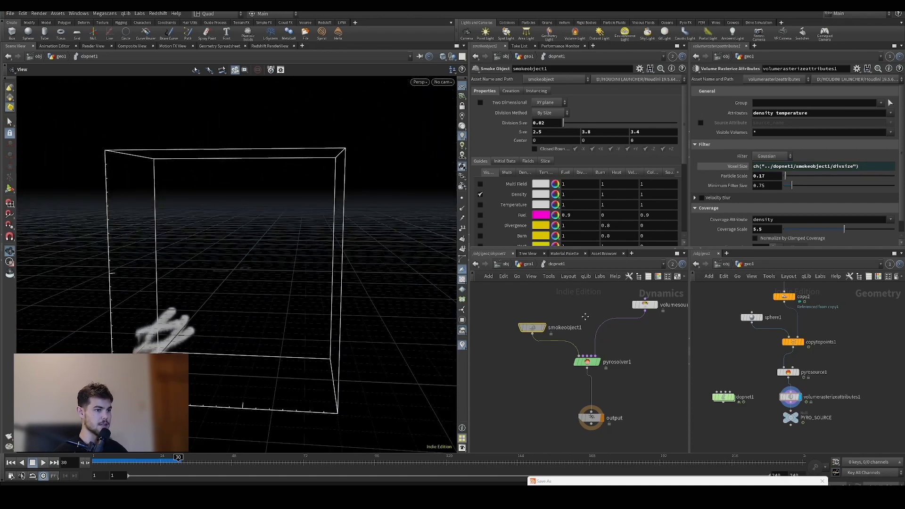
Add a Gas Resize Fluid Dynamic node in dopnet1 and wire it into pyrosolver1's second input.
middle_click_drag(586, 304, 566, 331)
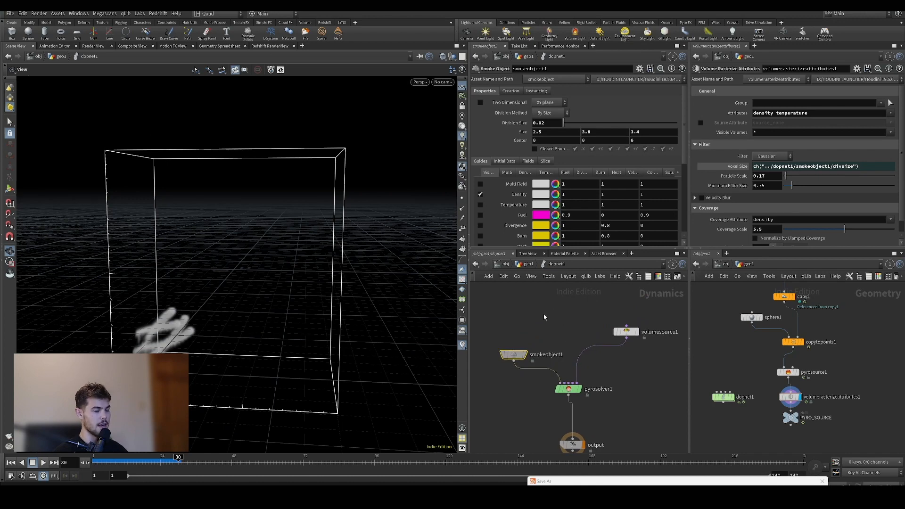
key("Tab")
mouse_move(548, 309)
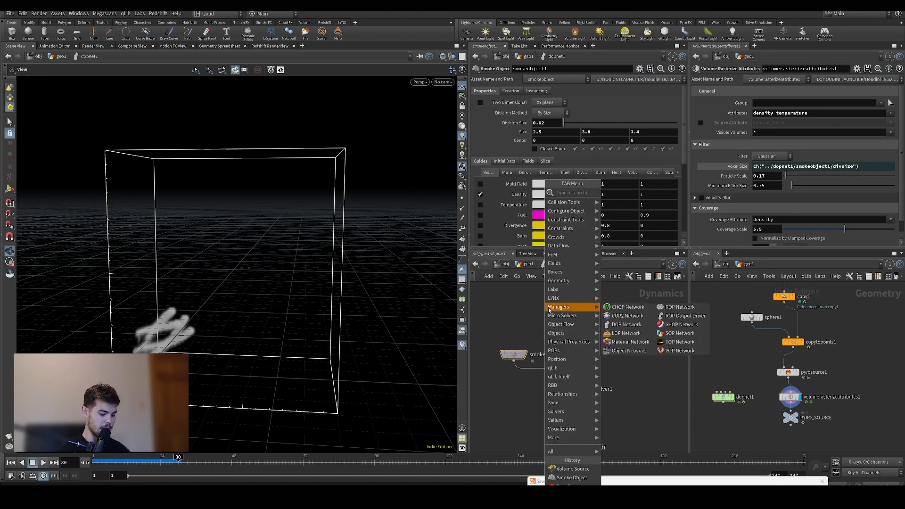
type("GAS RE")
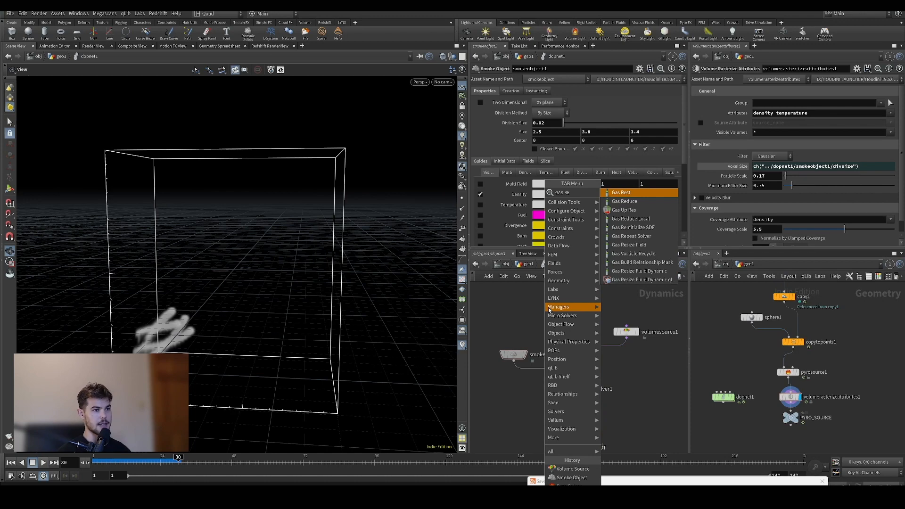
left_click(658, 273)
left_click(556, 314)
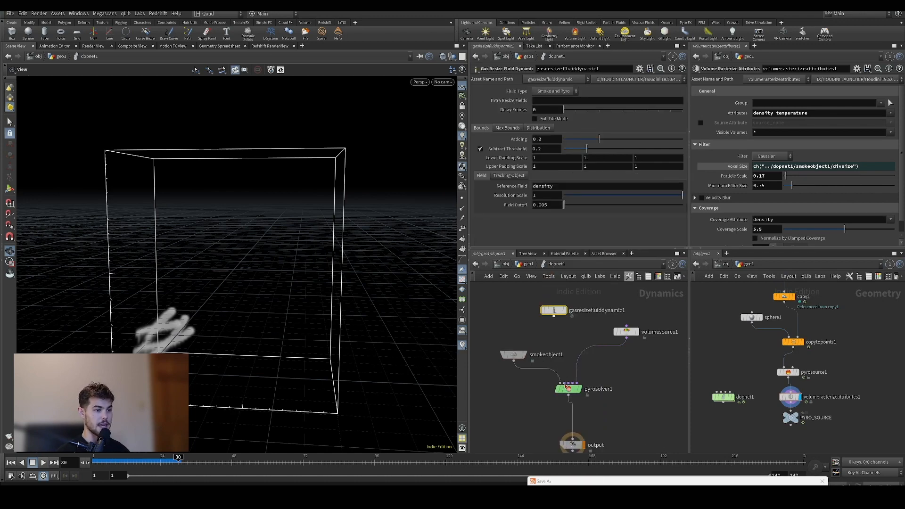
left_click_drag(564, 382, 557, 325)
Return to the geo1 network and examine the tilted tubes, their source spheres and the nodes that build them.
key("u")
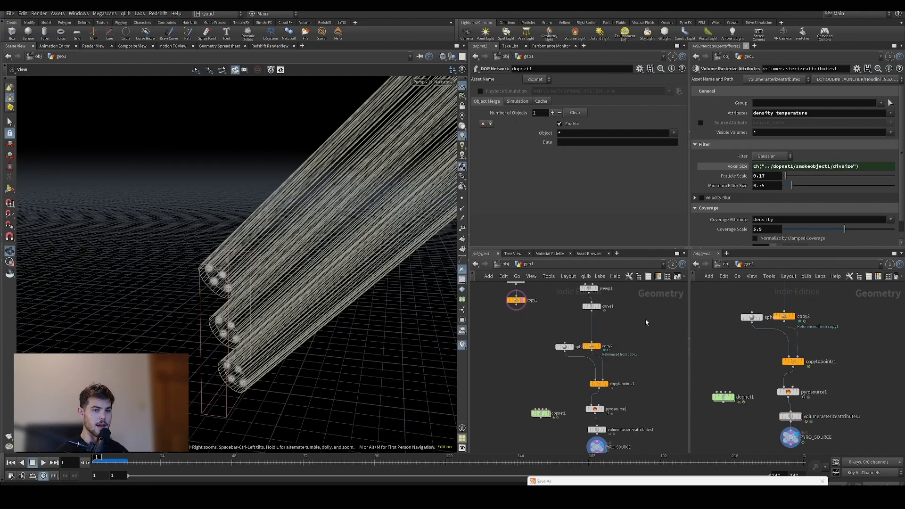
left_click_drag(212, 315, 253, 280)
left_click_drag(230, 325, 152, 288)
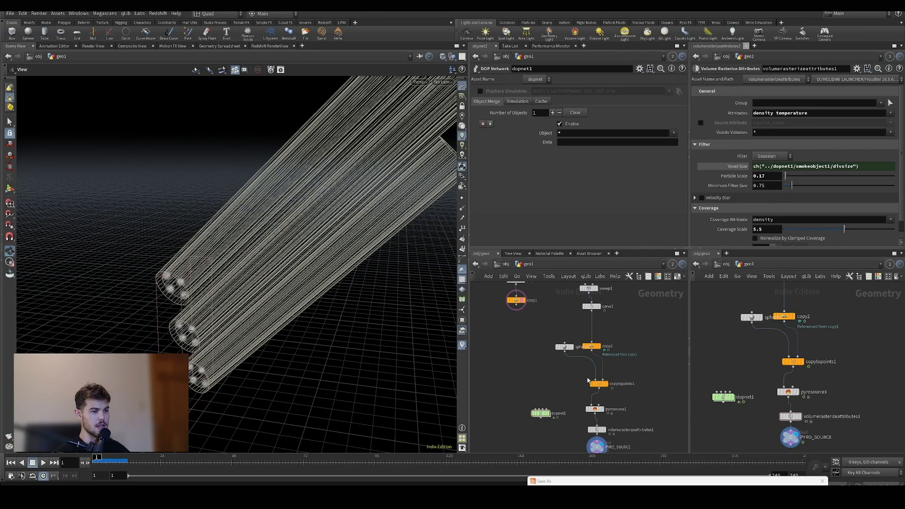
middle_click_drag(561, 318, 568, 410)
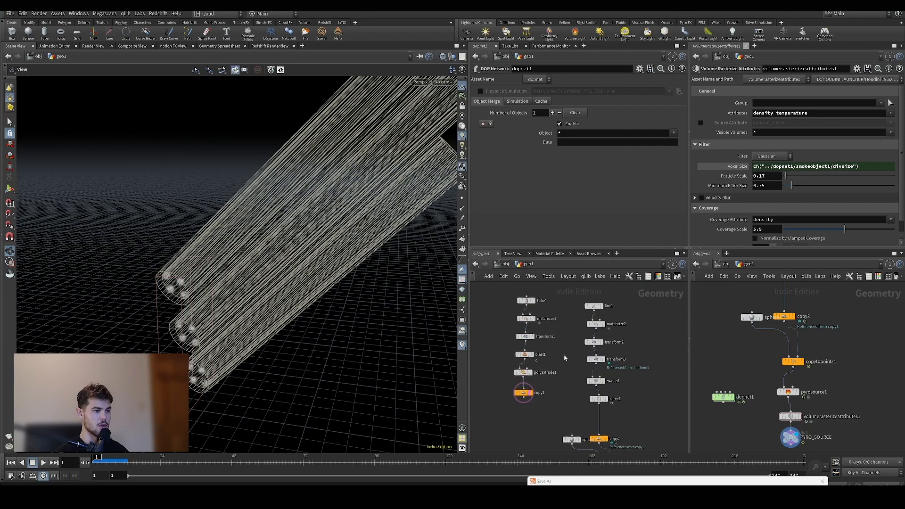
left_click(526, 319)
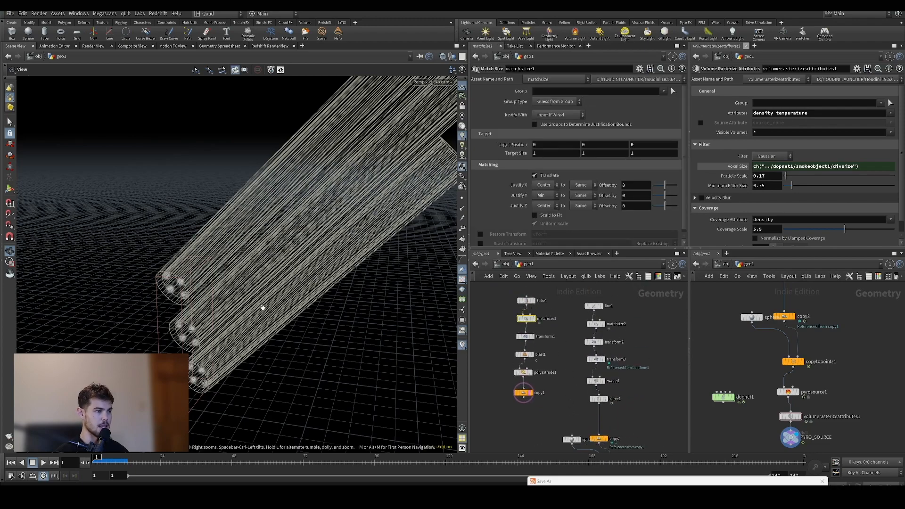
right_click_drag(231, 264, 193, 329)
left_click_drag(193, 329, 222, 255)
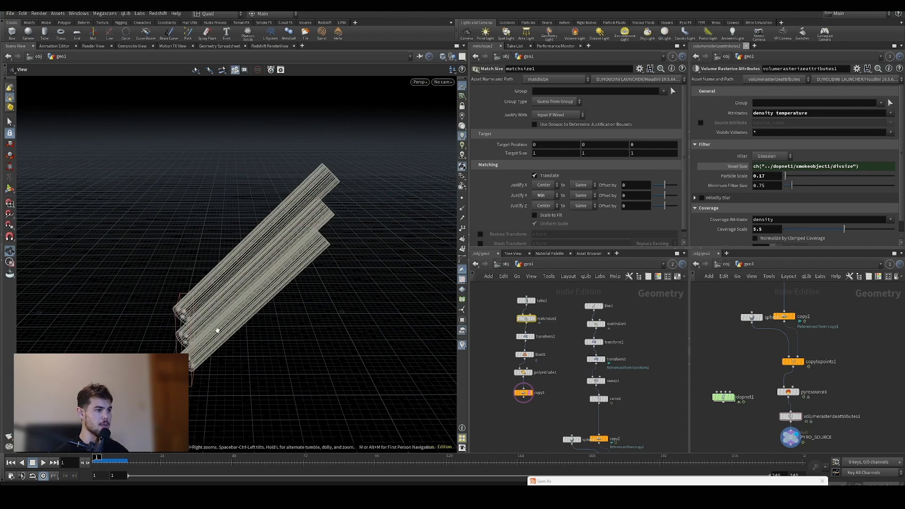
left_click_drag(192, 382, 186, 342)
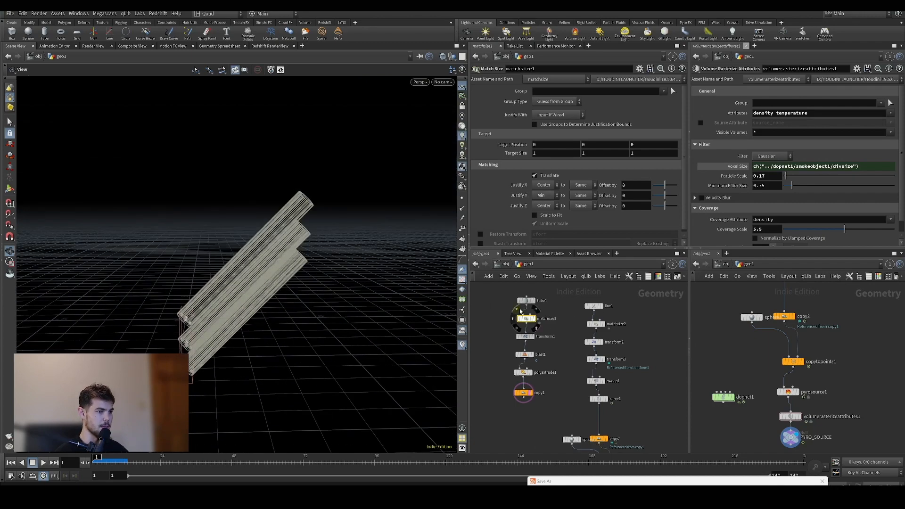
left_click(517, 312)
left_click(517, 313)
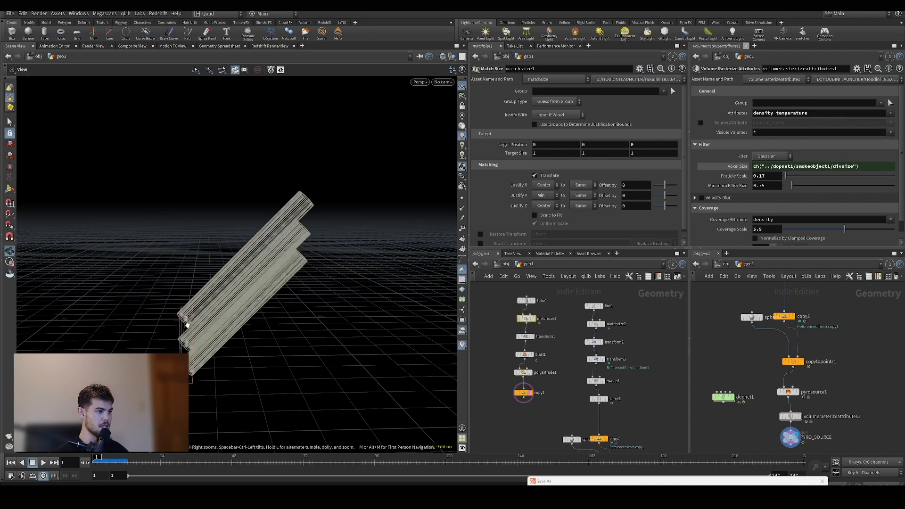
scroll(198, 317, "up", 5)
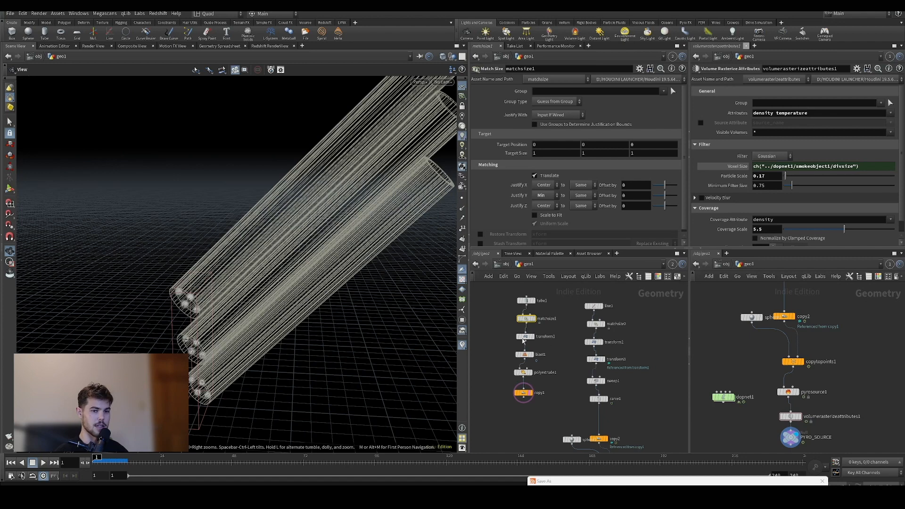
middle_click_drag(637, 383, 655, 295)
middle_click_drag(589, 413, 583, 368)
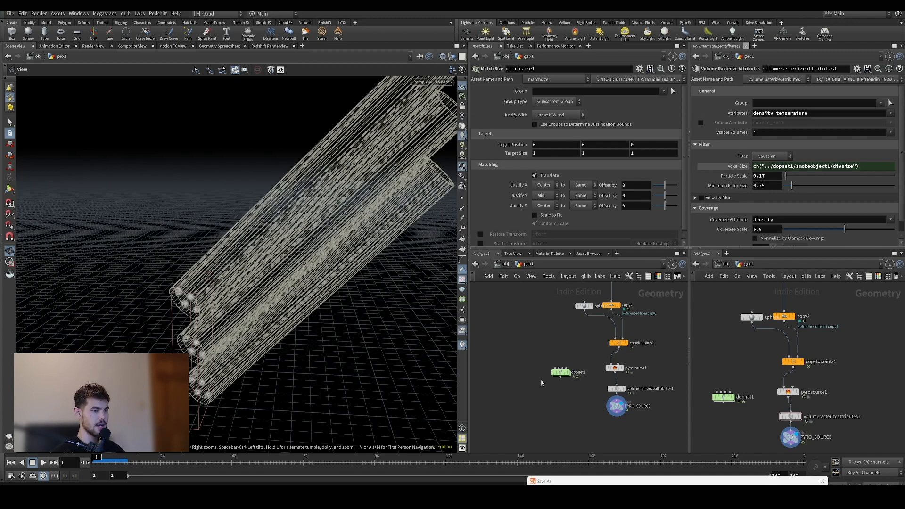
Open dopnet1, play the smoke simulation for about 32 frames, and inspect the spiralling smoke and its resizing container from several angles.
double_click(561, 373)
left_click_drag(252, 250, 283, 214)
left_click(43, 463)
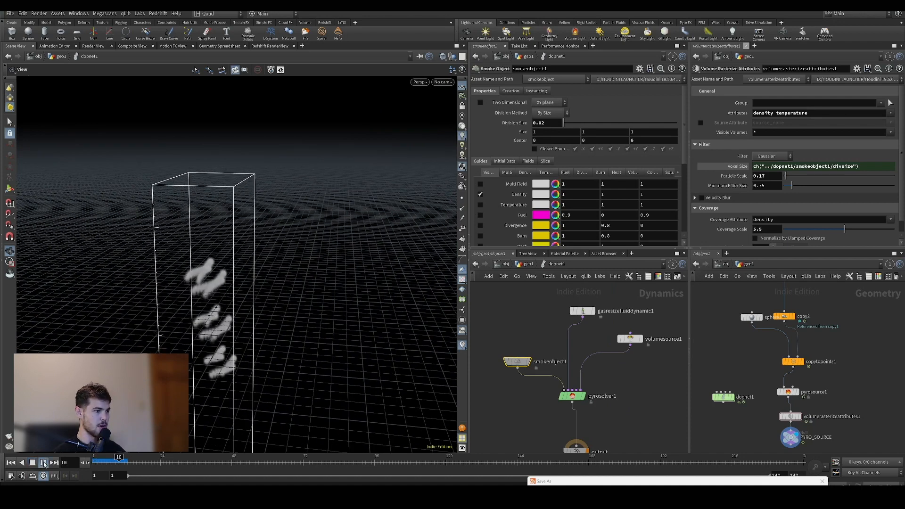
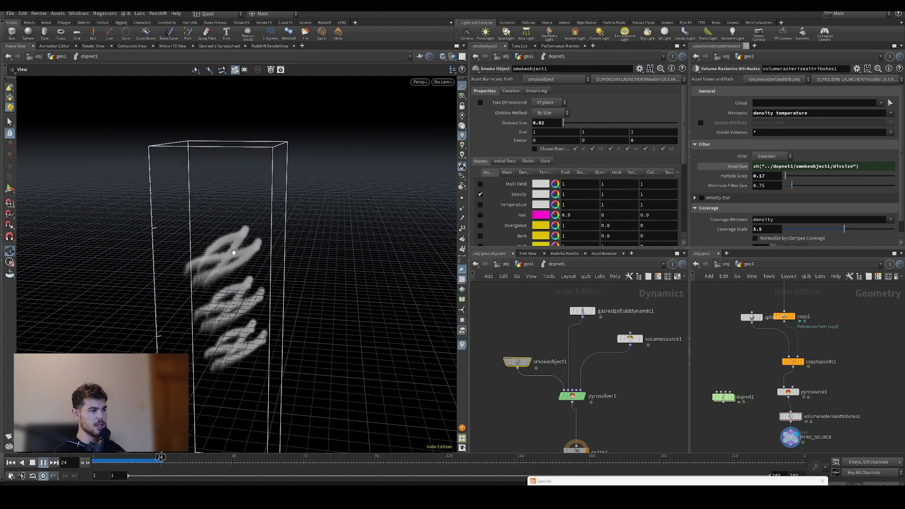
left_click(43, 463)
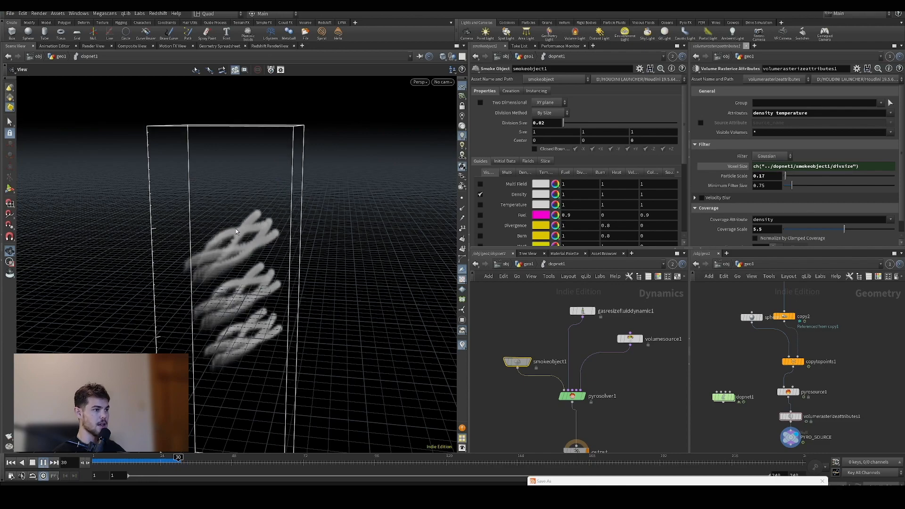
scroll(255, 235, "up", 3)
scroll(252, 249, "up", 2)
left_click_drag(252, 249, 190, 246)
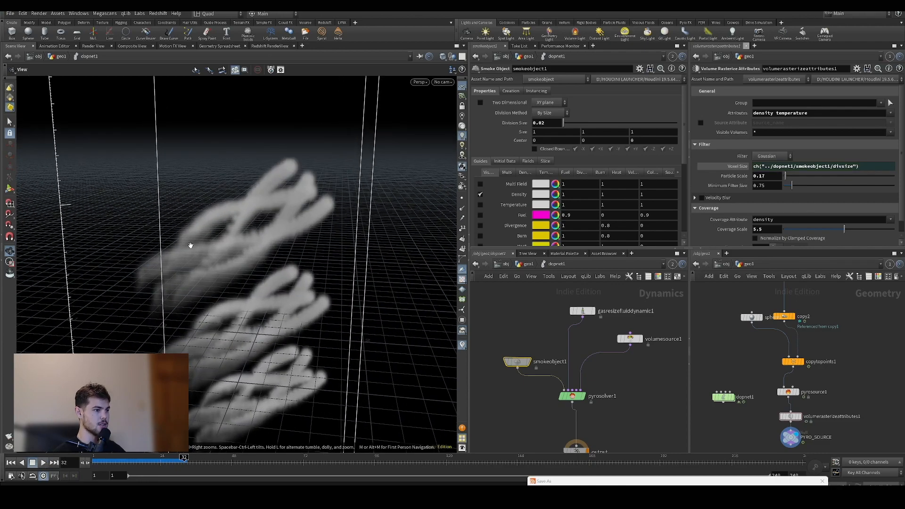
scroll(204, 292, "down", 4)
left_click_drag(204, 294, 260, 320)
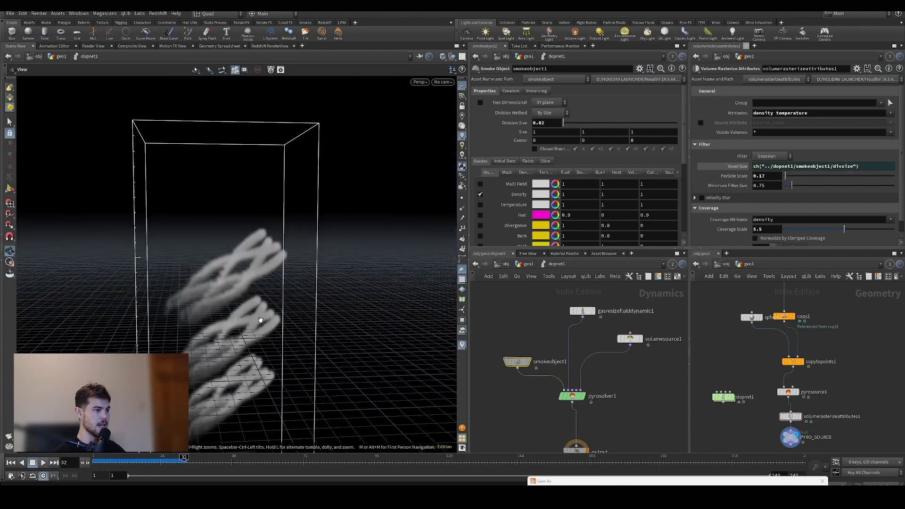
left_click_drag(236, 257, 282, 248)
left_click_drag(262, 308, 291, 294)
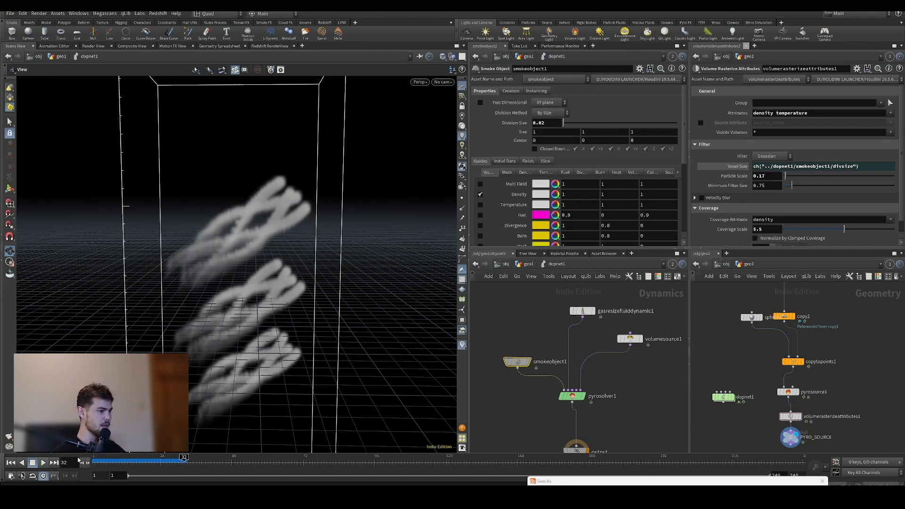
Return to the first frame and set smokeobject1's Division Size to 0.04.
left_click(96, 464)
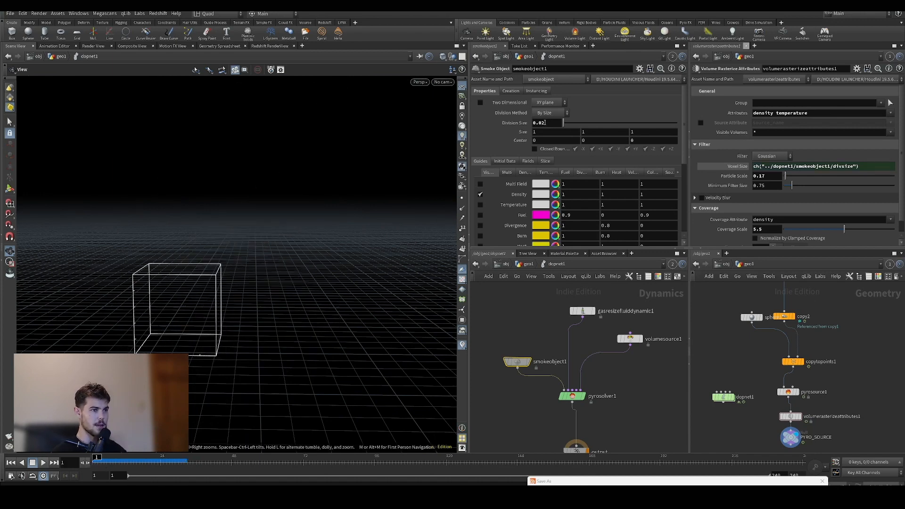
left_click(543, 122)
key("BackSpace")
type("4")
key("Return")
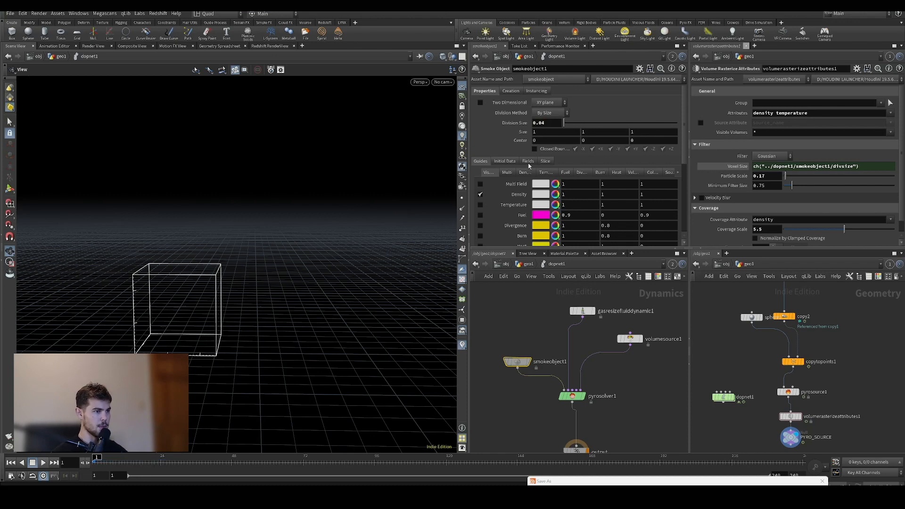
Disable Dissipation in pyrosolver1's shape settings.
left_click(573, 398)
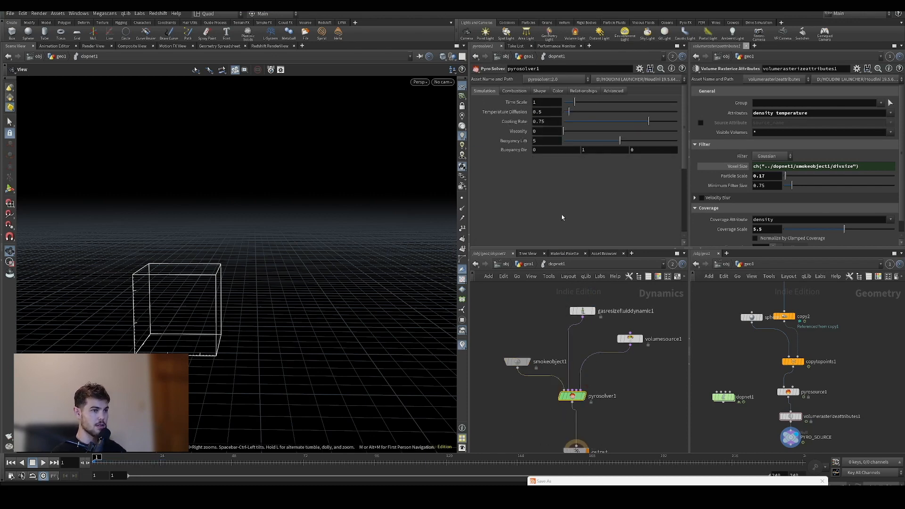
left_click(536, 93)
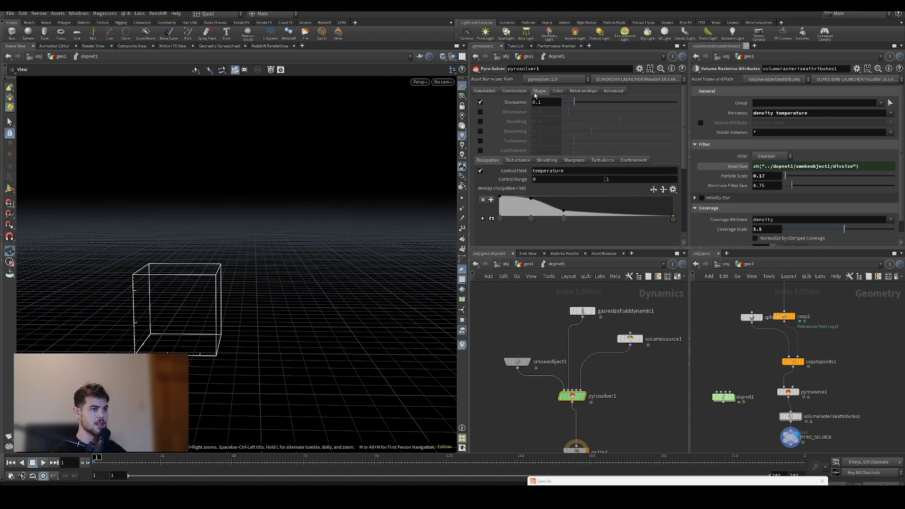
left_click(480, 102)
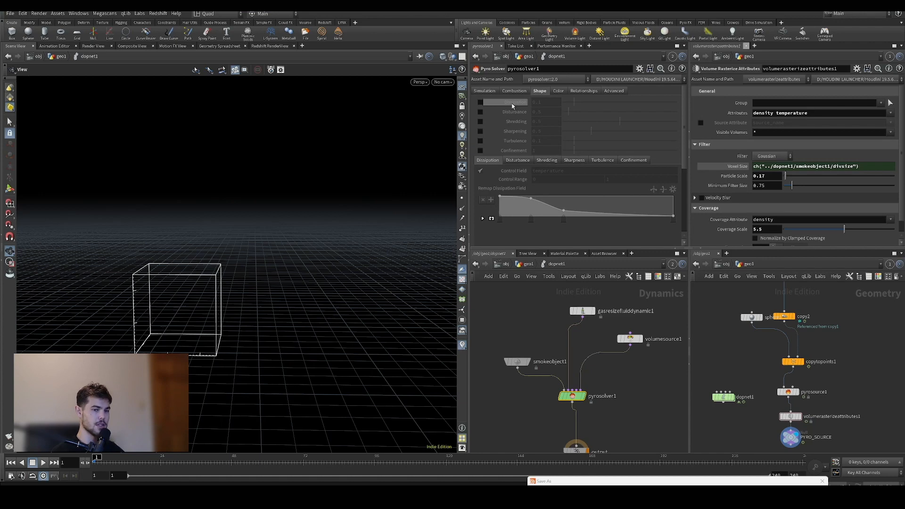
mouse_move(512, 106)
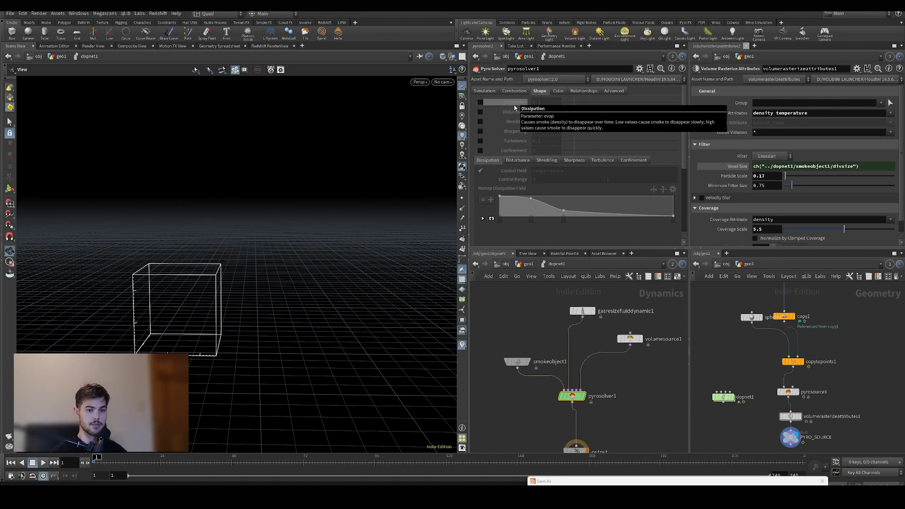
Review pyrosolver1's combustion, relationships, color and shape settings.
left_click(523, 92)
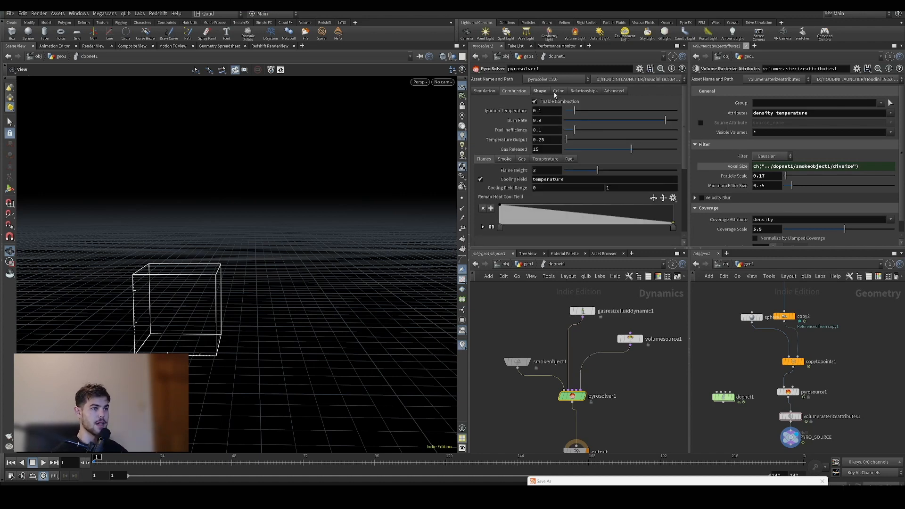
left_click(584, 91)
left_click(558, 92)
left_click(545, 92)
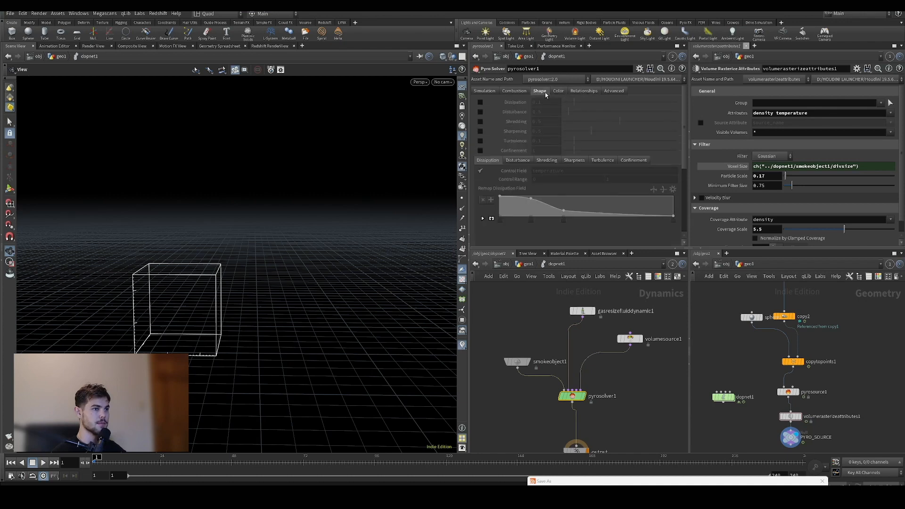
left_click(516, 94)
left_click(547, 92)
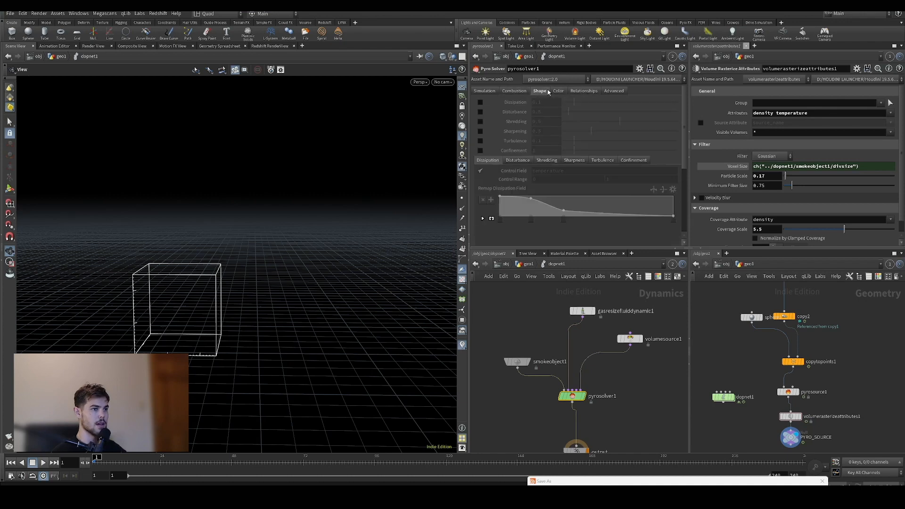
left_click(559, 91)
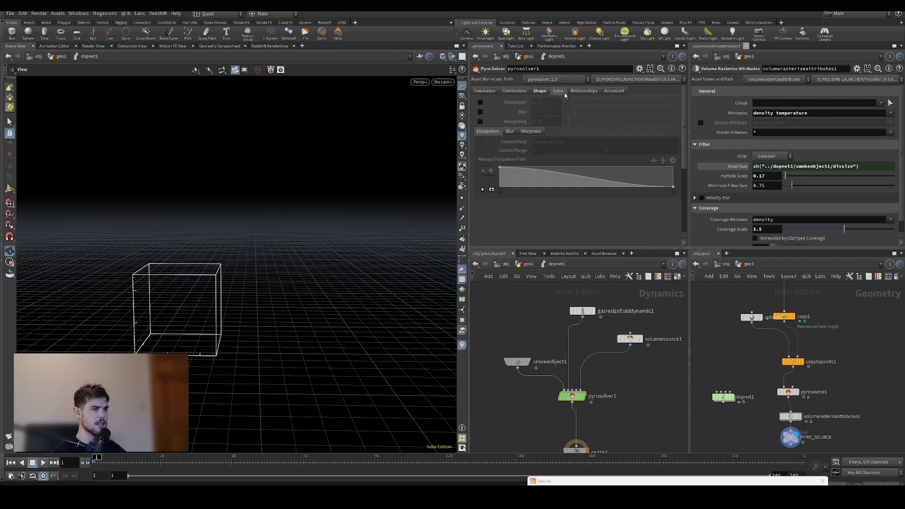
left_click(514, 92)
Set pyrosolver1's Buoyancy Lift to 0 and its Viscosity to 0.08.
left_click(501, 91)
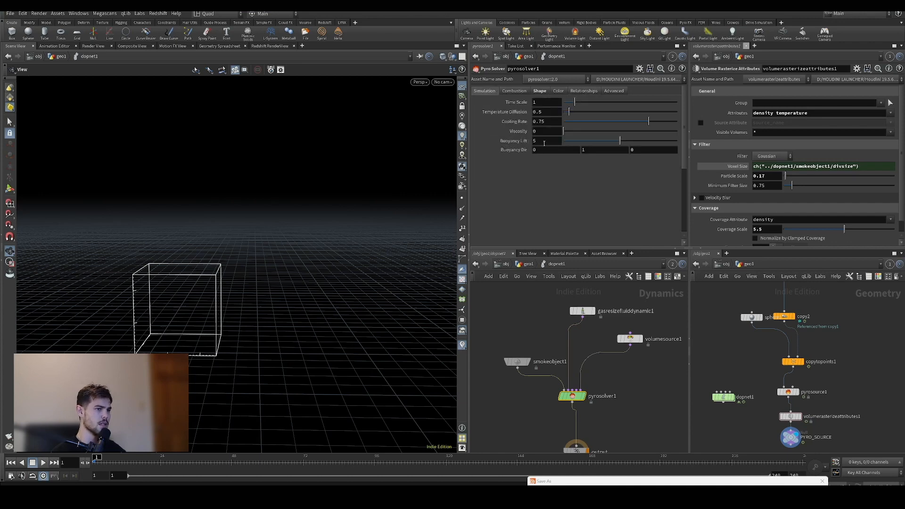
double_click(543, 141)
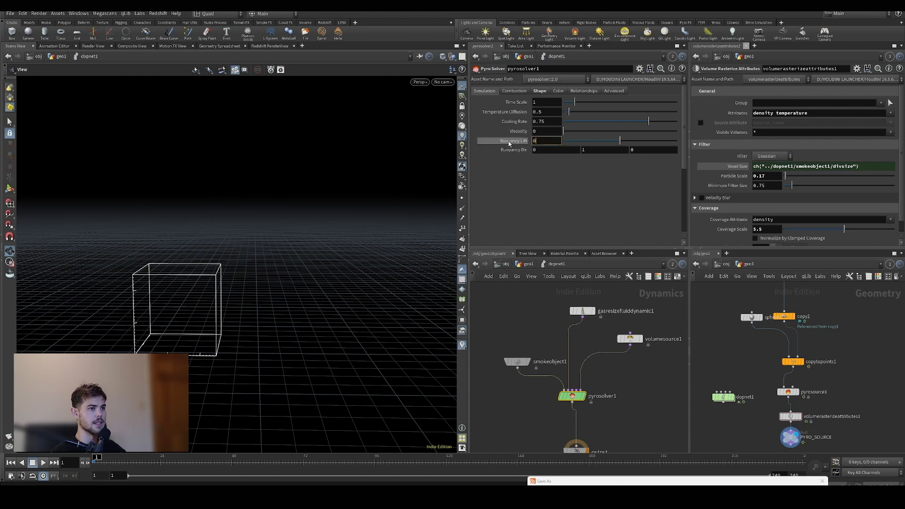
type("0")
key("Return")
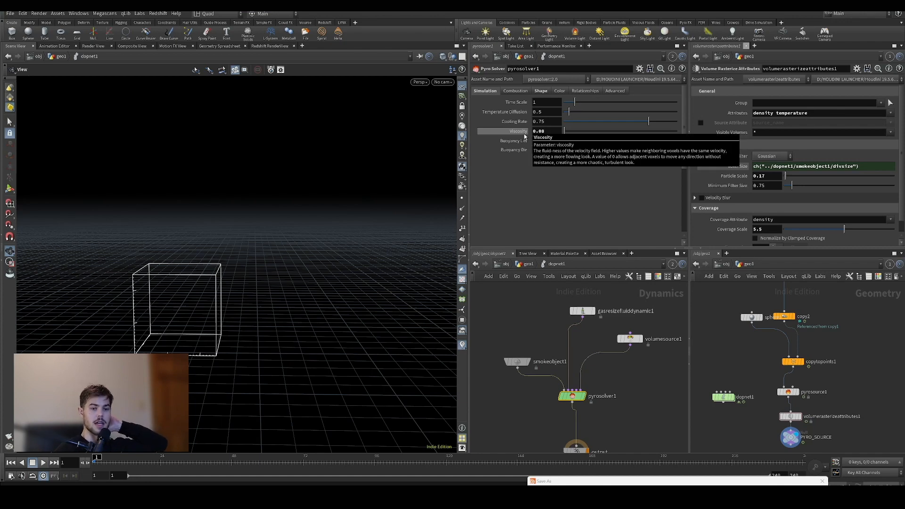
Enable Turbulence in pyrosolver1's shape settings and set it to 0.161.
left_click(541, 91)
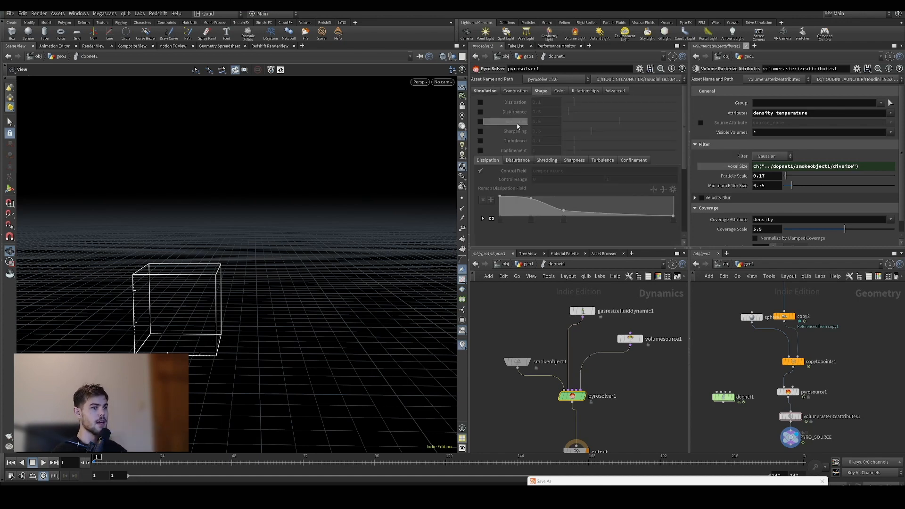
left_click(480, 141)
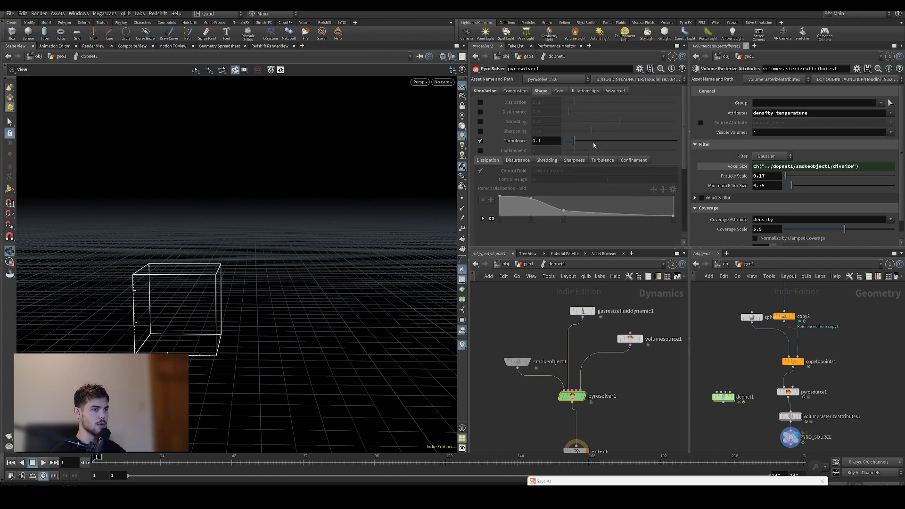
left_click_drag(574, 141, 580, 141)
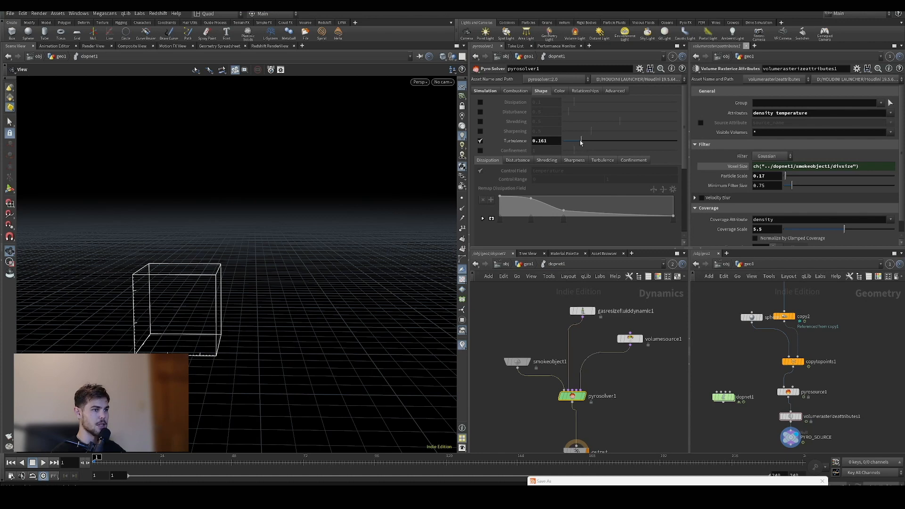
Play the turbulent simulation to about frame 57, inspect the smoke, replay it from about frame 10, and return to the first frame.
left_click(44, 463)
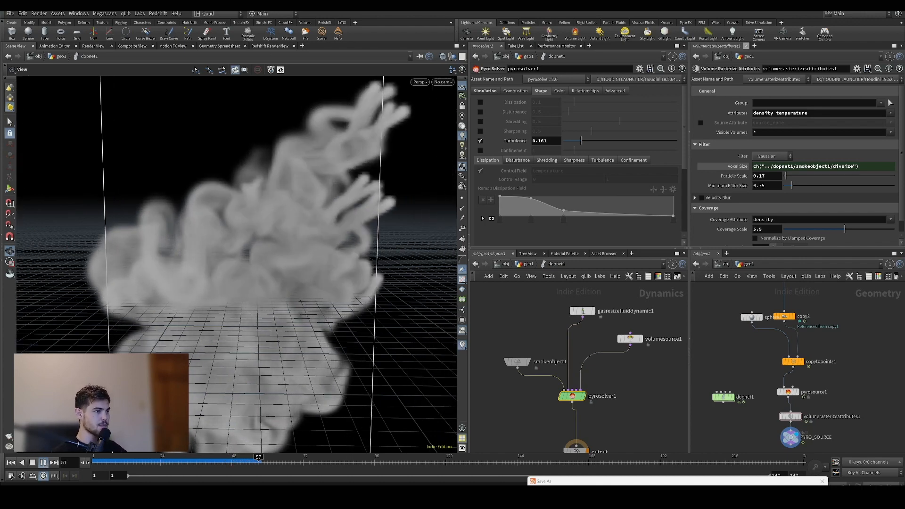
scroll(258, 298, "down", 4)
left_click_drag(256, 299, 314, 246)
left_click_drag(182, 461, 119, 462)
left_click(45, 462)
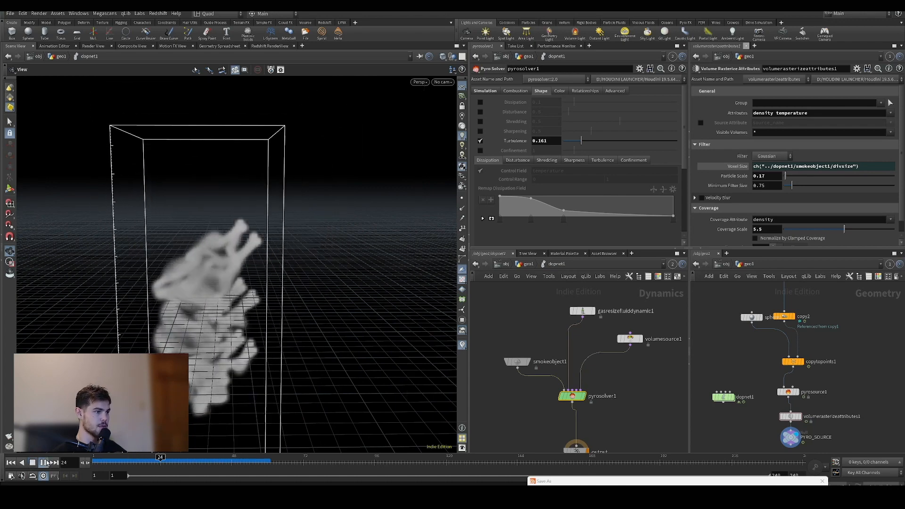
left_click(45, 463)
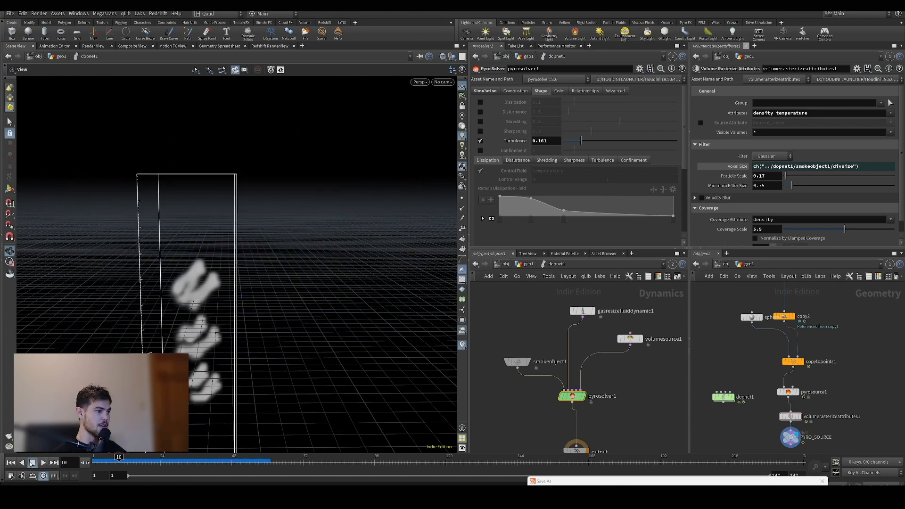
left_click(11, 462)
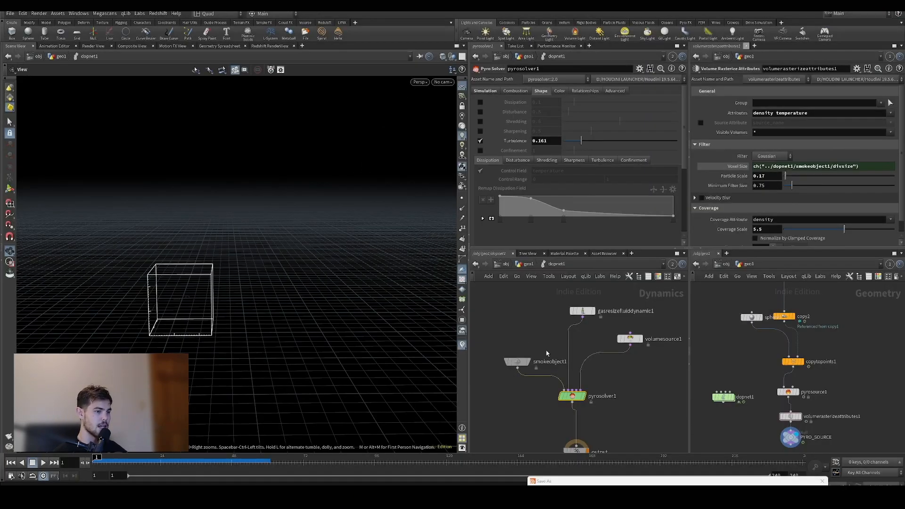
Move the output node further below pyrosolver1, scrub the simulation to frame 44 and return to the first frame.
middle_click_drag(634, 367, 657, 329)
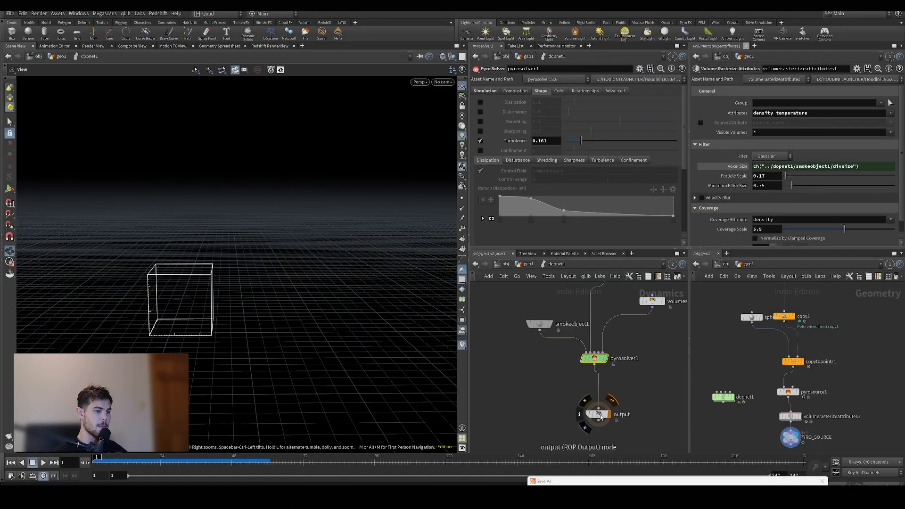
left_click_drag(600, 415, 596, 429)
scroll(632, 377, "down", 1)
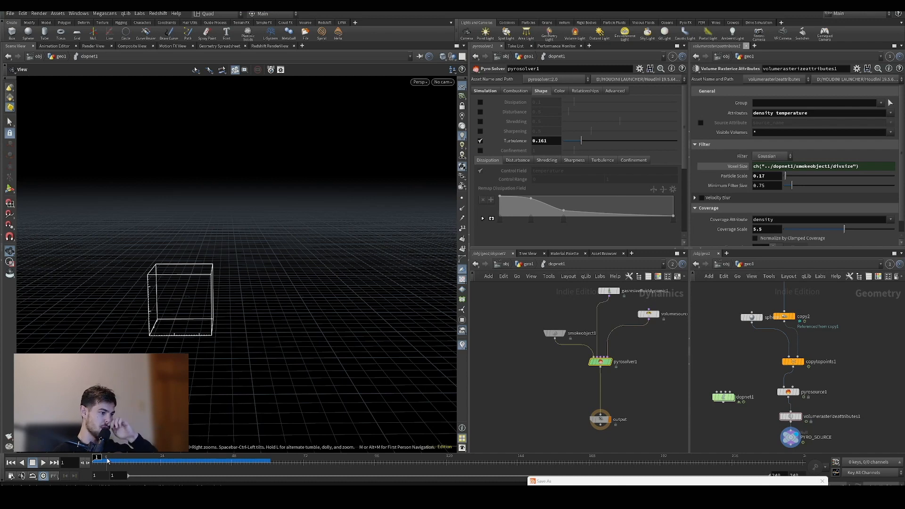
mouse_move(97, 457)
left_mouse_down()
mouse_move(247, 453)
mouse_move(149, 453)
mouse_move(253, 444)
mouse_move(226, 448)
left_mouse_up()
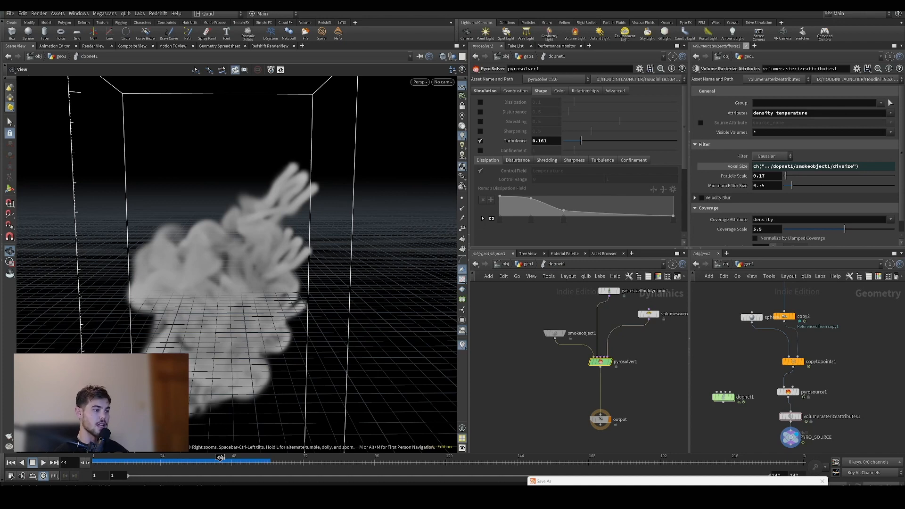
left_click_drag(220, 457, 95, 457)
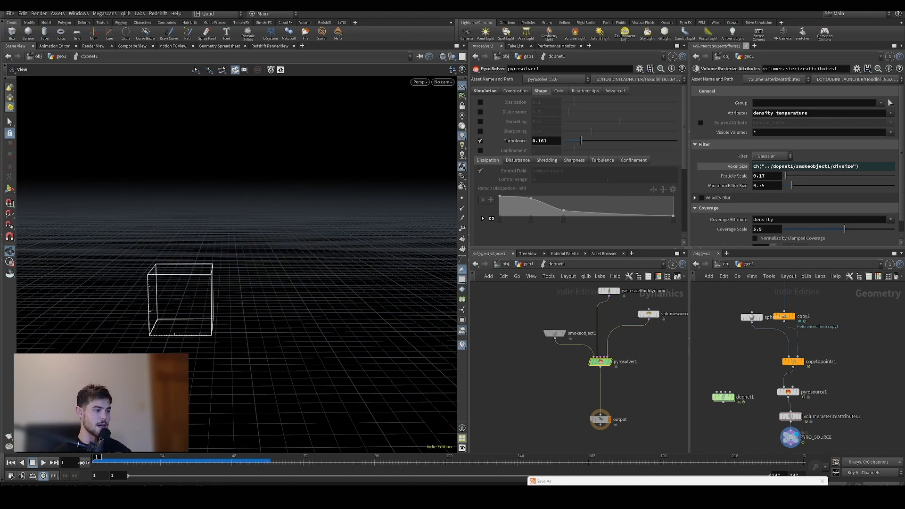
Add a Static Object node beside pyrosolver1 in the DOP network.
key("Tab")
type("st")
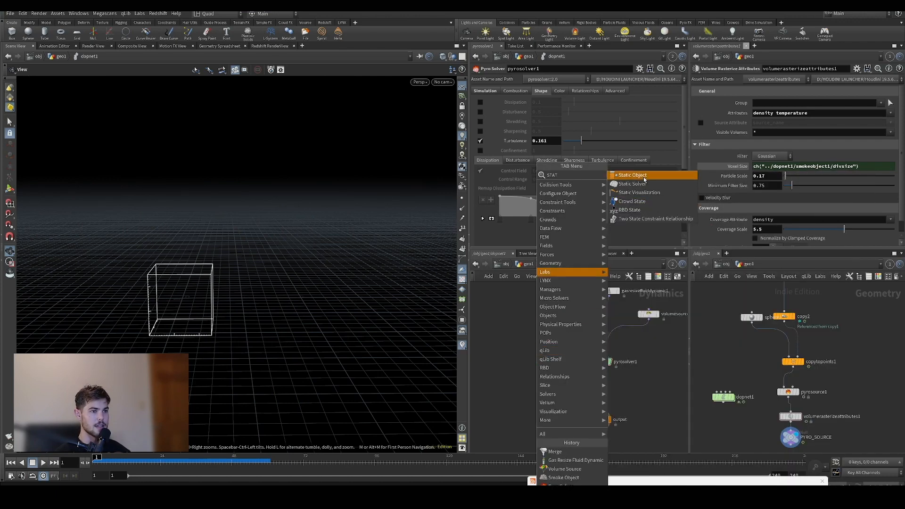
key("Return")
left_click(520, 362)
Insert a Merge between pyrosolver1 and output, wire staticobject1 into it, and order staticobject1 ahead of pyrosolver1.
key("Tab")
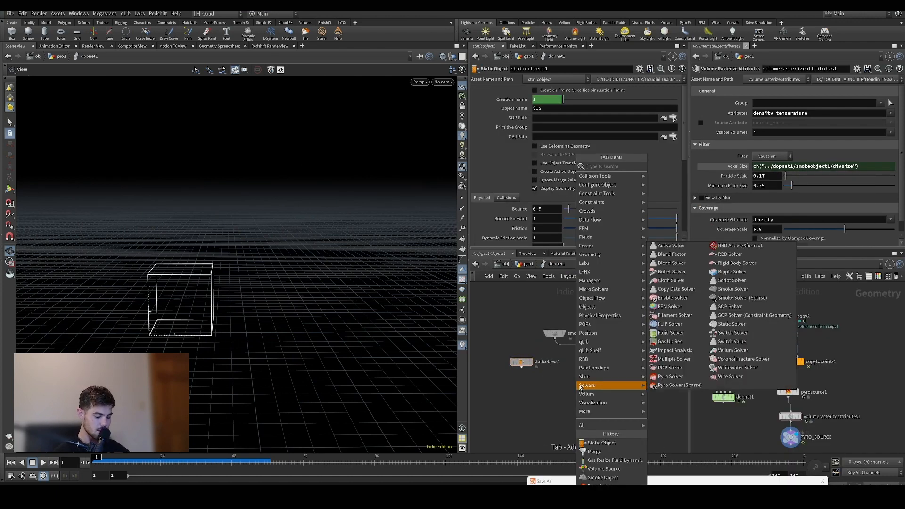
type("me")
key("Return")
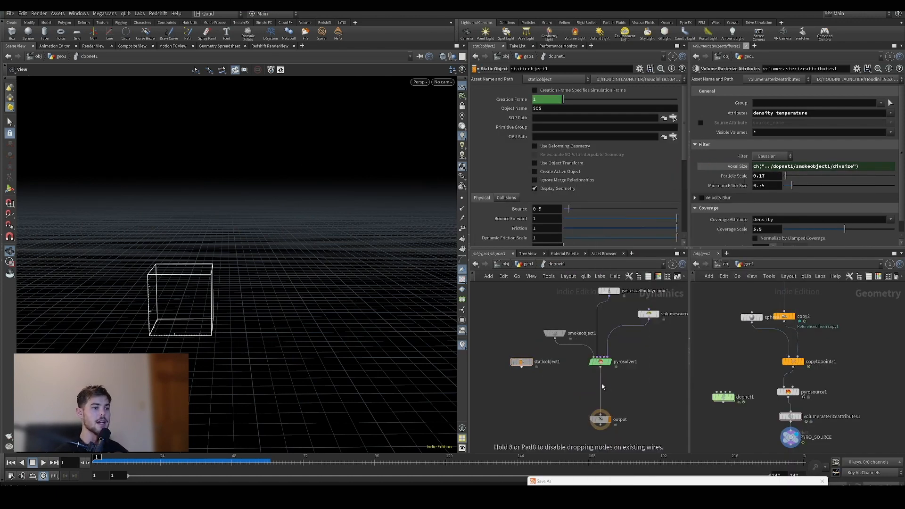
left_click(597, 388)
left_click_drag(522, 367, 598, 384)
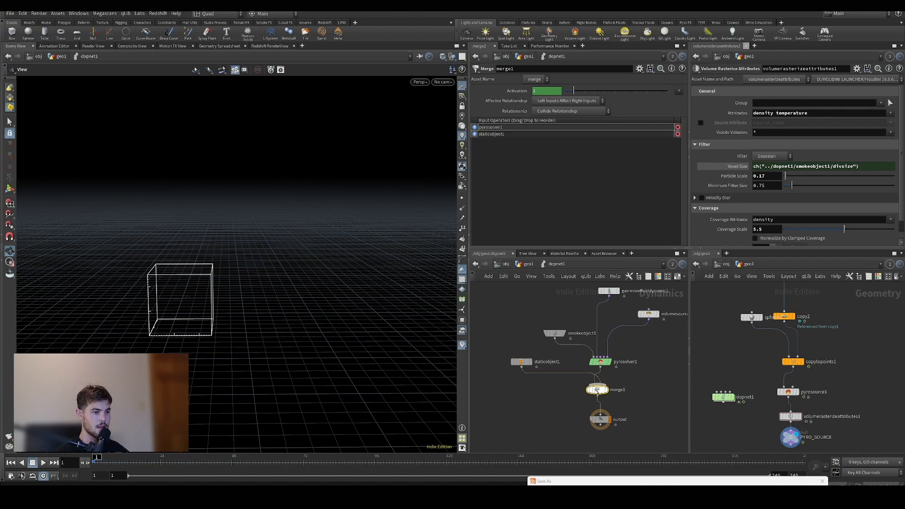
left_click_drag(475, 134, 476, 126)
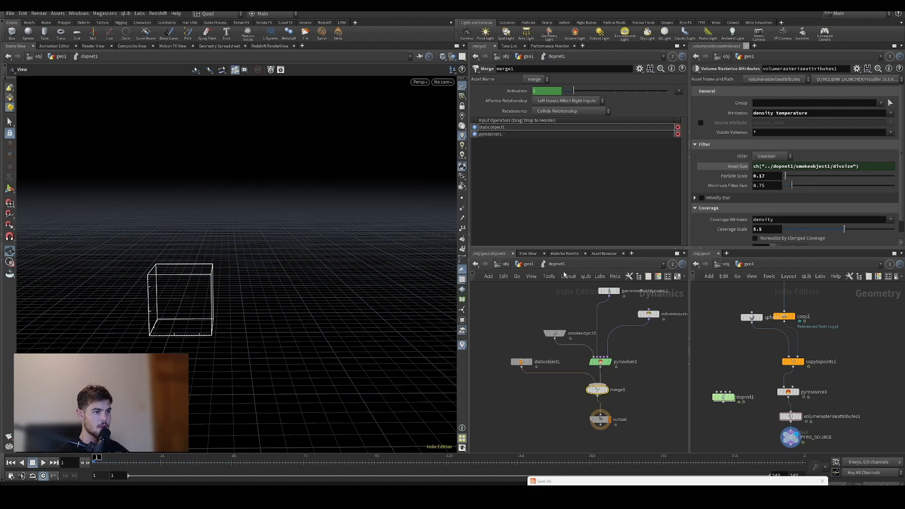
Return to the geo1 network and display the tubes from the copy1 node.
left_click(529, 265)
left_click_drag(282, 313, 366, 324)
scroll(257, 310, "down", 4)
middle_click_drag(559, 332, 590, 397)
scroll(592, 392, "down", 2)
middle_click_drag(596, 340, 597, 345)
scroll(585, 330, "up", 3)
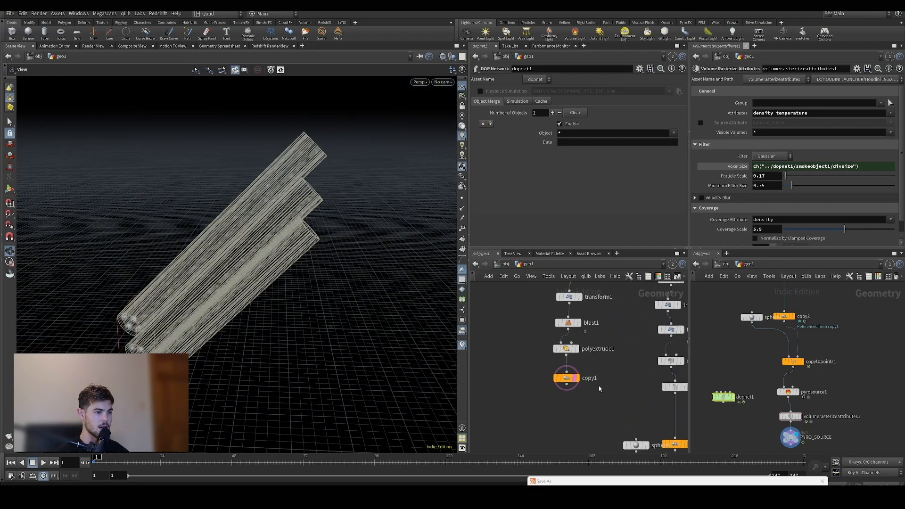
left_click(575, 379)
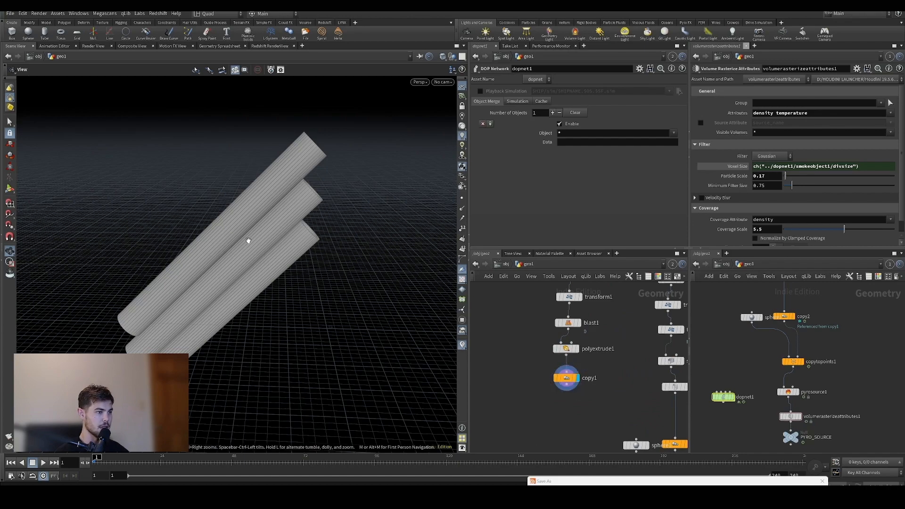
left_click_drag(246, 240, 267, 238)
Add a Collision Source node beneath copy1 and display it.
middle_click_drag(592, 408, 601, 364)
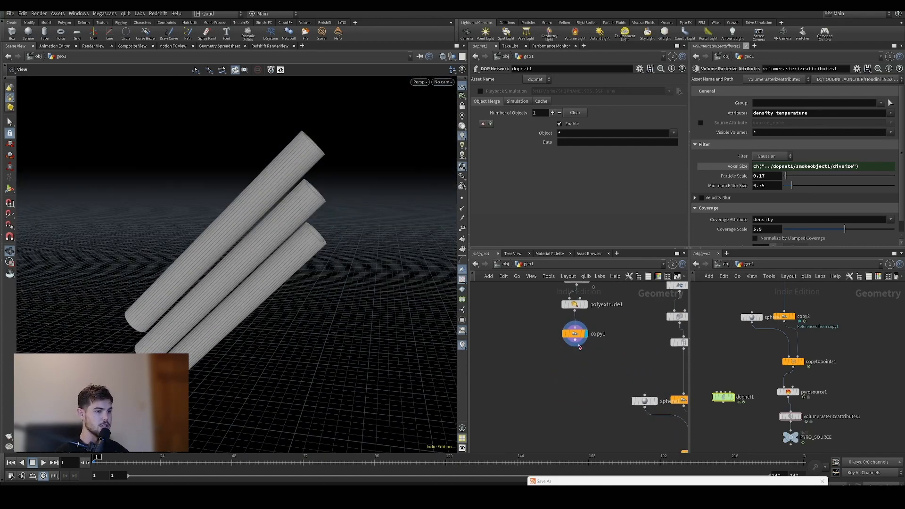
key("Tab")
type("c")
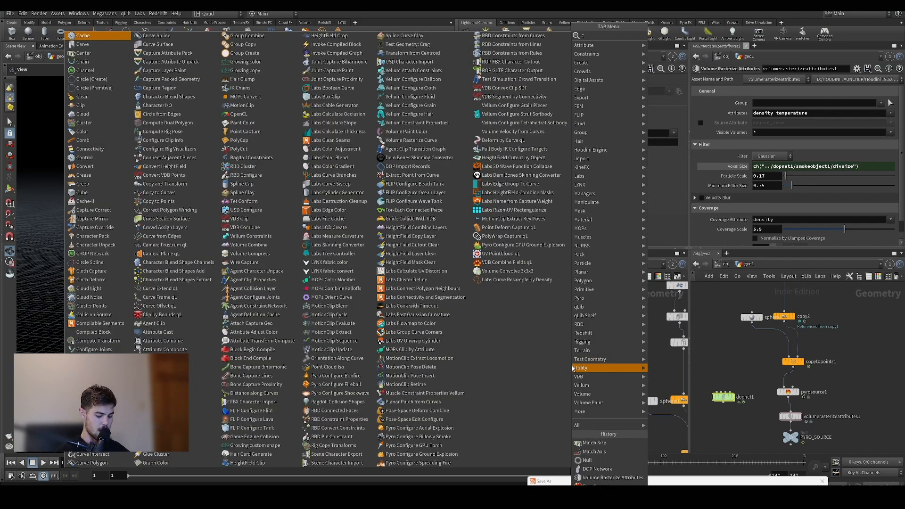
type("ool")
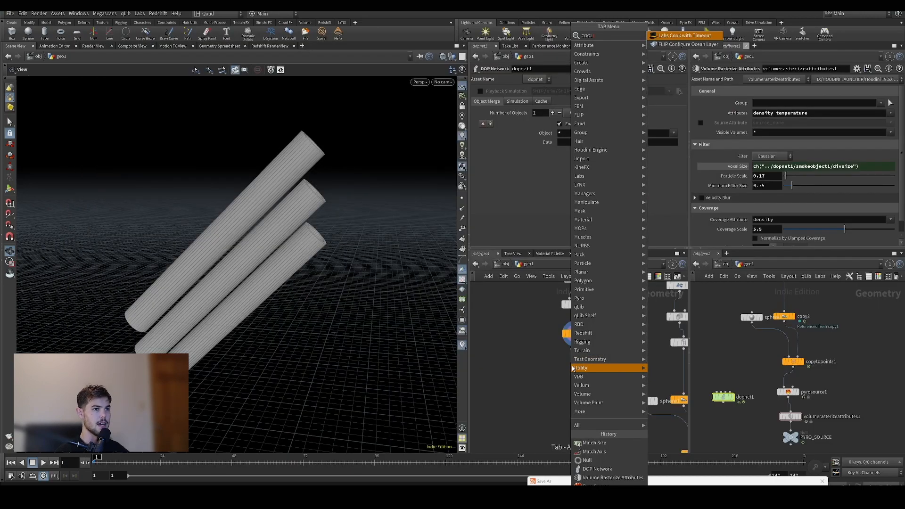
key("BackSpace")
type("lli")
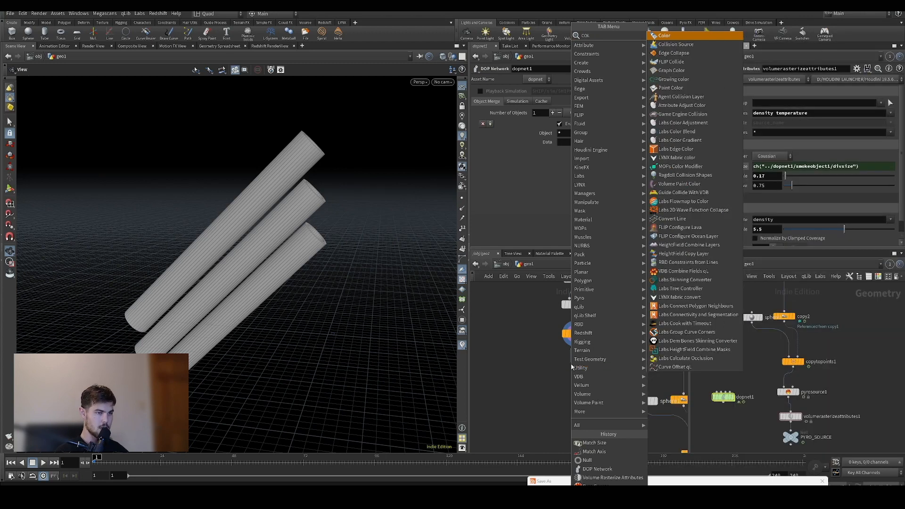
left_click(688, 37)
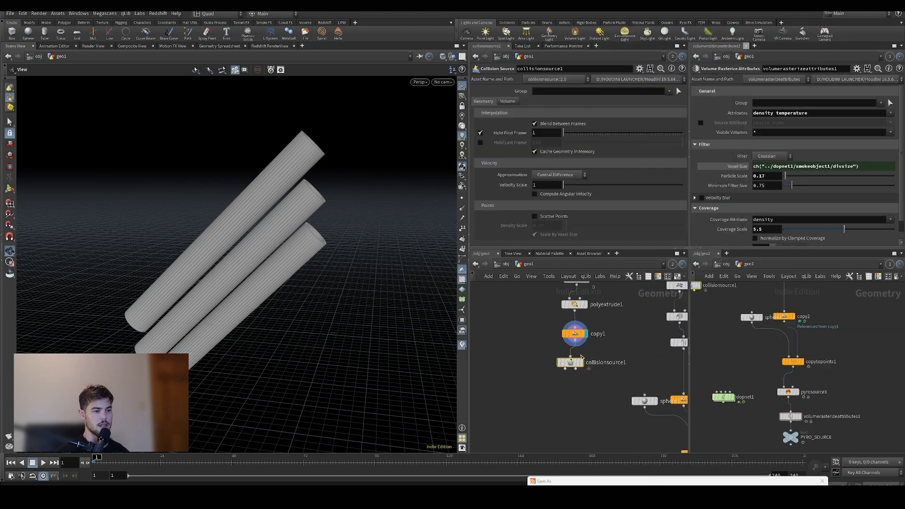
mouse_move(584, 366)
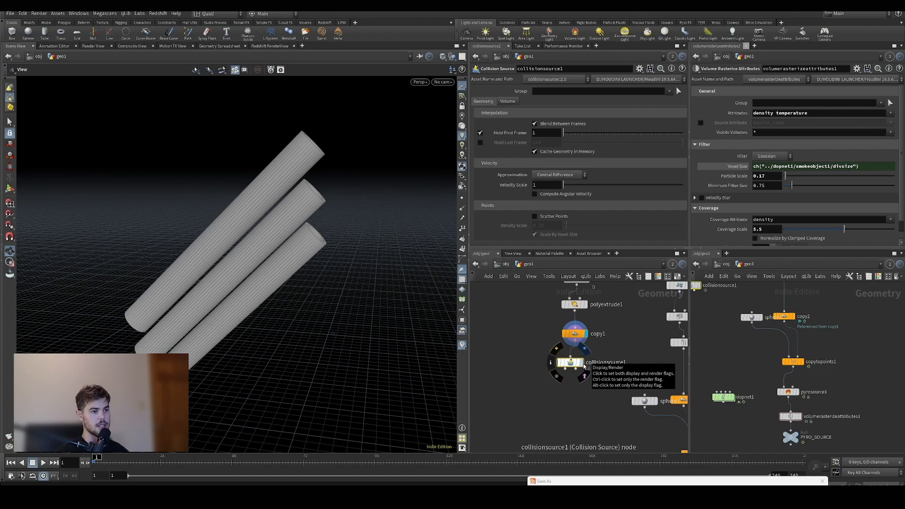
left_click(584, 366)
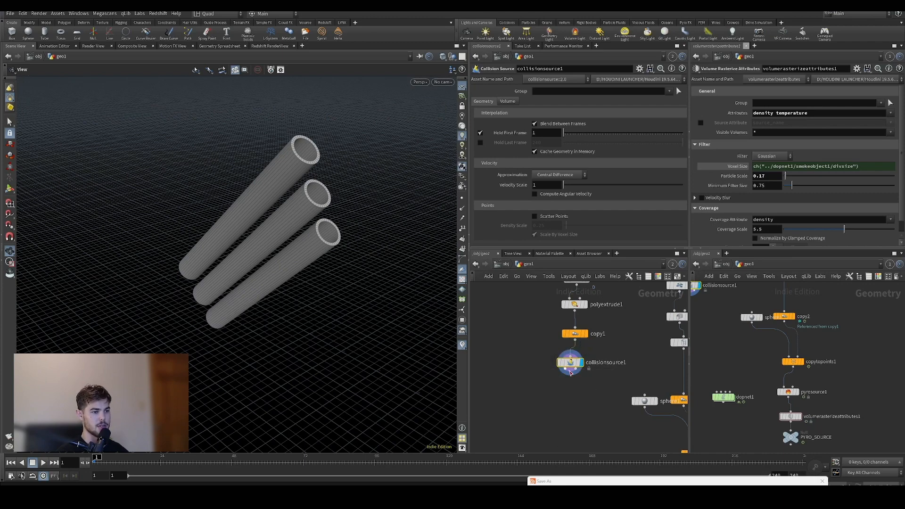
Attach a Null to collisionsource1's first output and name it COLLIDE_GEO.
left_click_drag(571, 372, 534, 392)
left_click(552, 395)
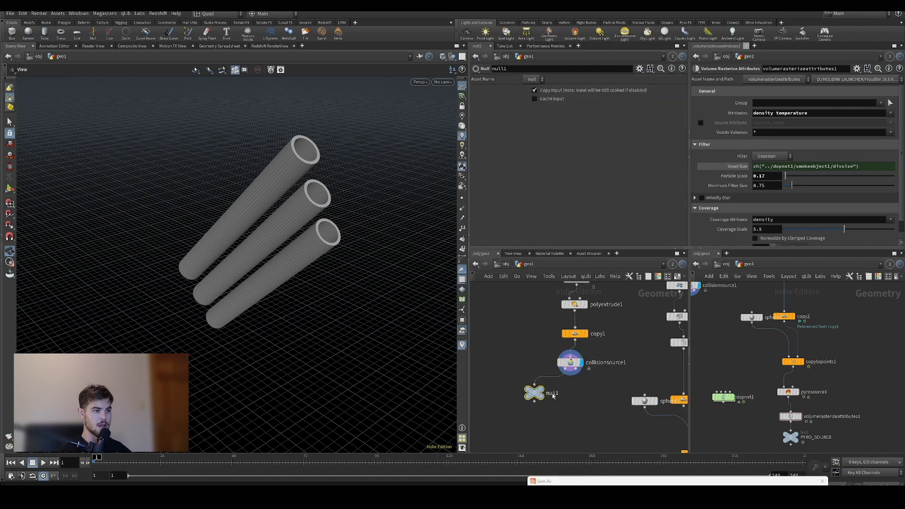
double_click(552, 394)
type("co")
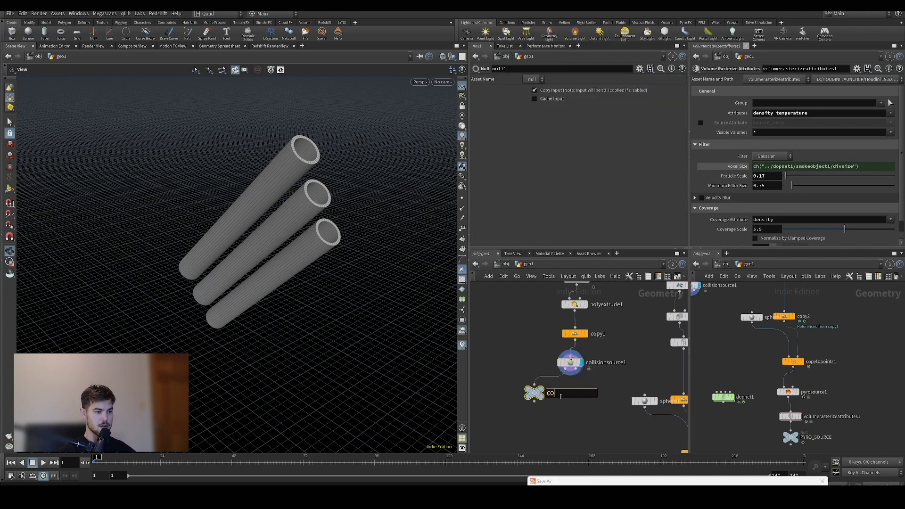
key("Return")
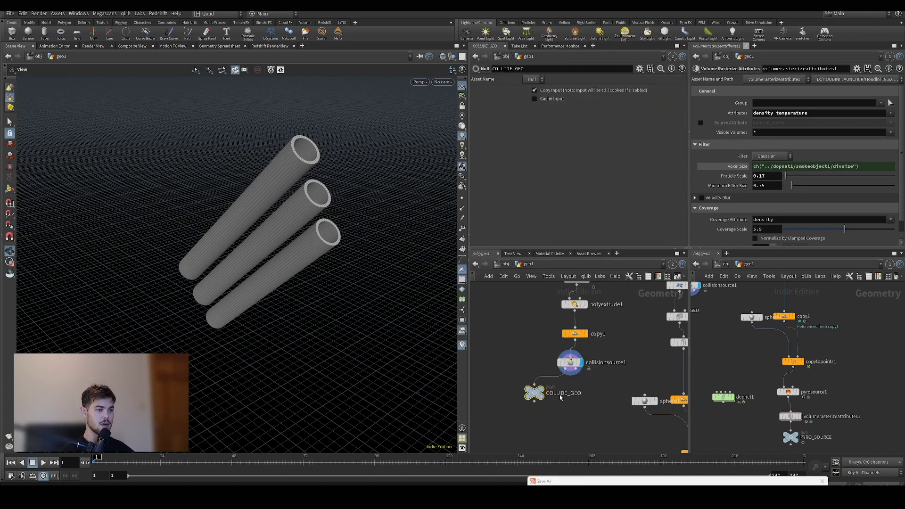
Duplicate the COLLIDE_GEO null onto collisionsource1's second output and rename the copy COLLIDE_VDB.
left_click_drag(536, 393, 603, 397, "alt")
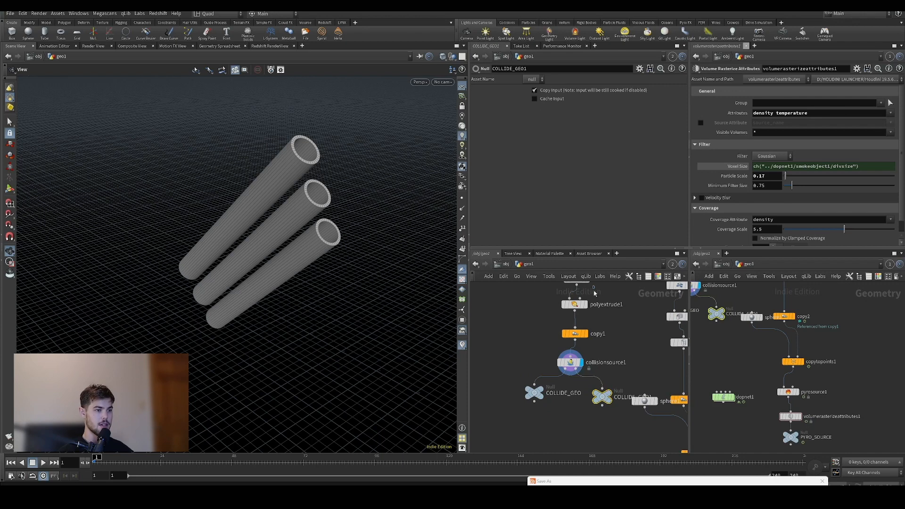
left_click_drag(621, 398, 603, 409)
double_click(613, 408)
key("BackSpace")
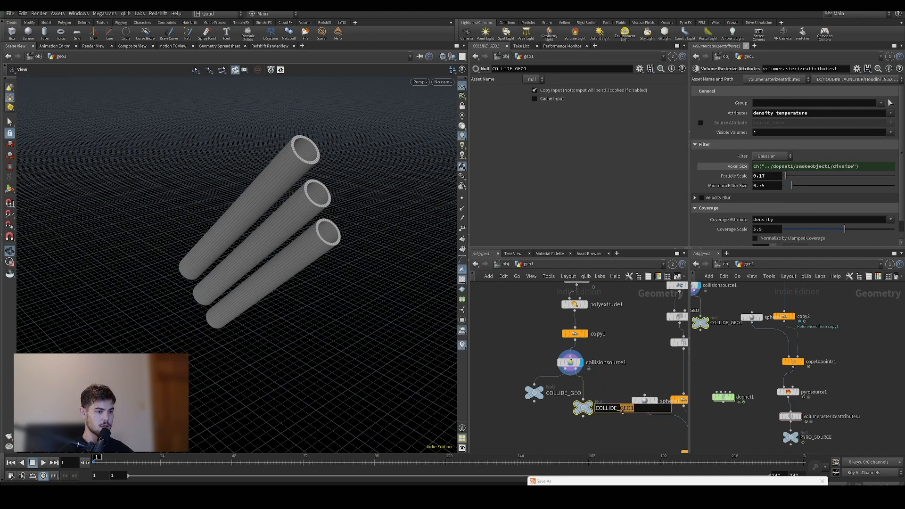
type("VDB")
key("Return")
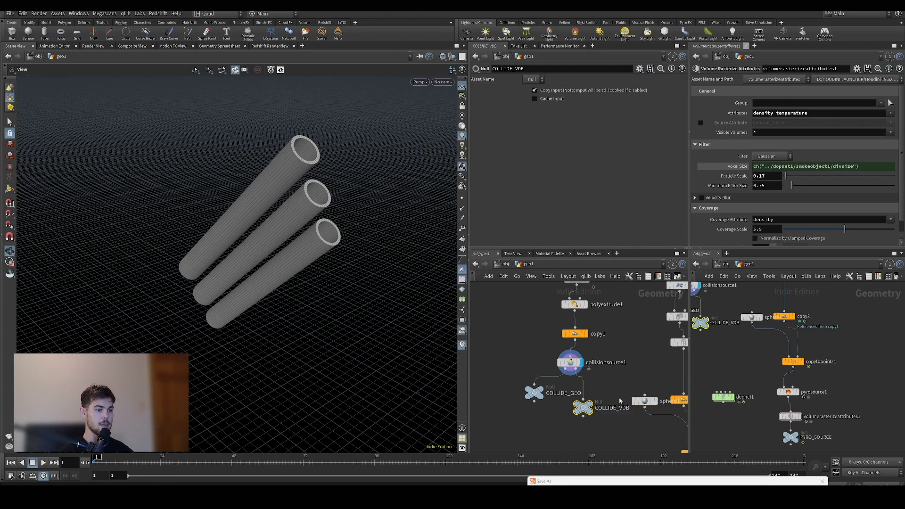
Display COLLIDE_VDB and set collisionsource1's volume Voxel Size to 0.01.
mouse_move(594, 407)
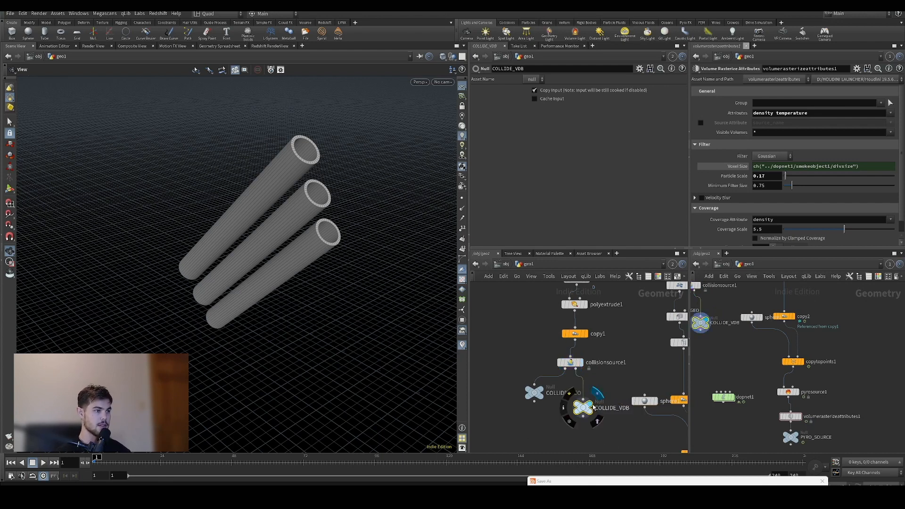
left_click_drag(323, 246, 325, 142)
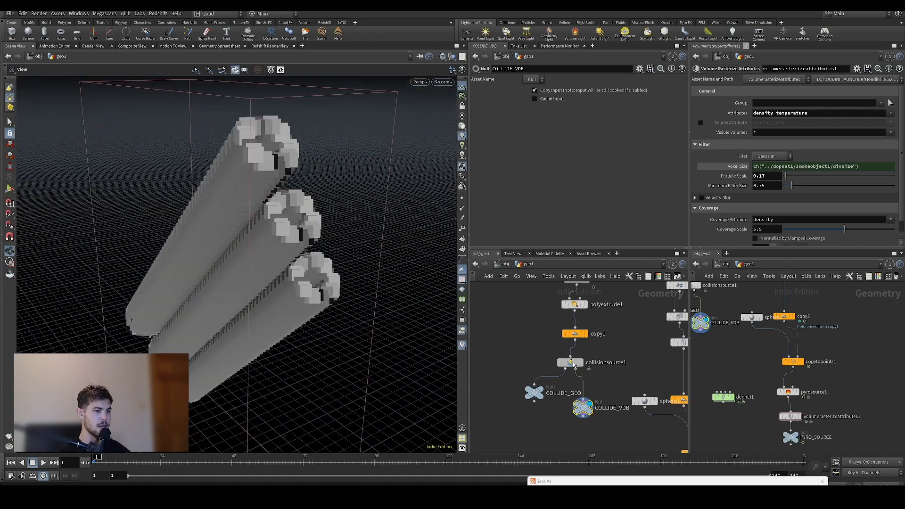
left_click(571, 363)
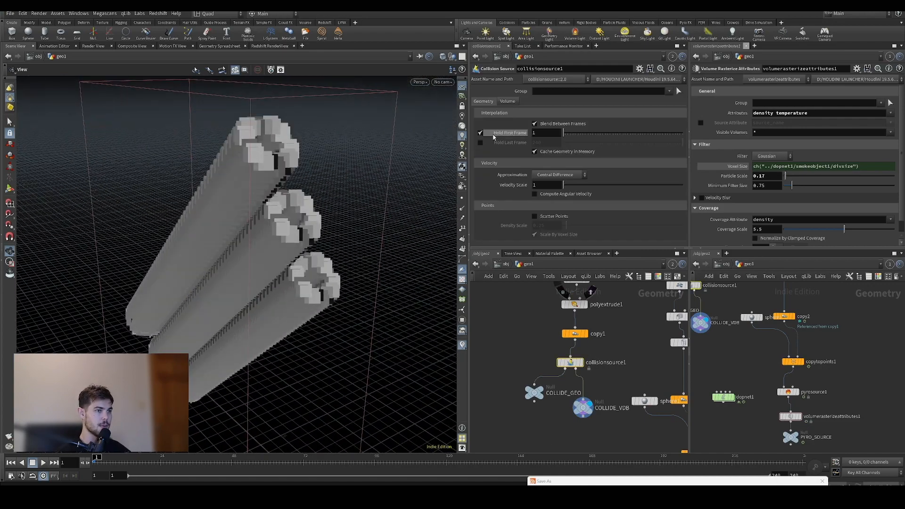
left_click(508, 101)
middle_click_drag(556, 131, 554, 151)
left_click_drag(257, 238, 272, 269)
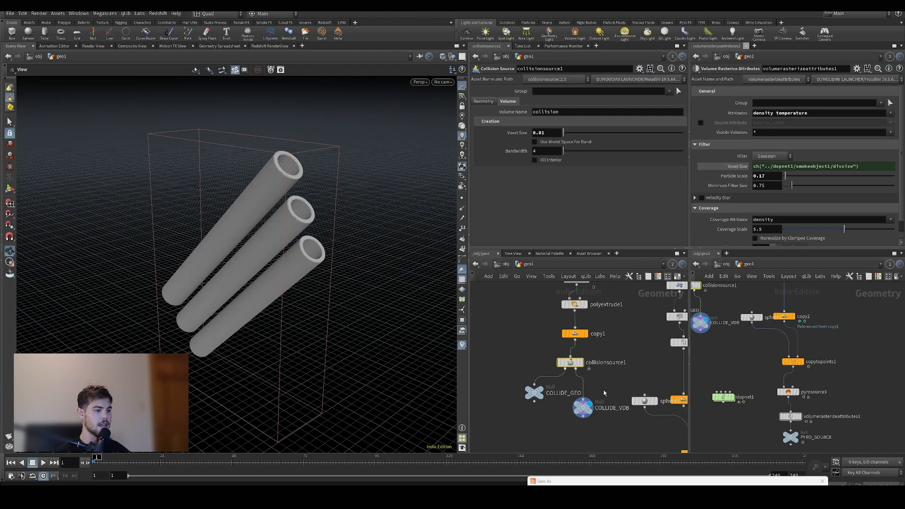
Inside dopnet1, set staticobject1's SOP Path to ../../COLLIDE_GEO.
middle_click_drag(666, 422, 609, 338)
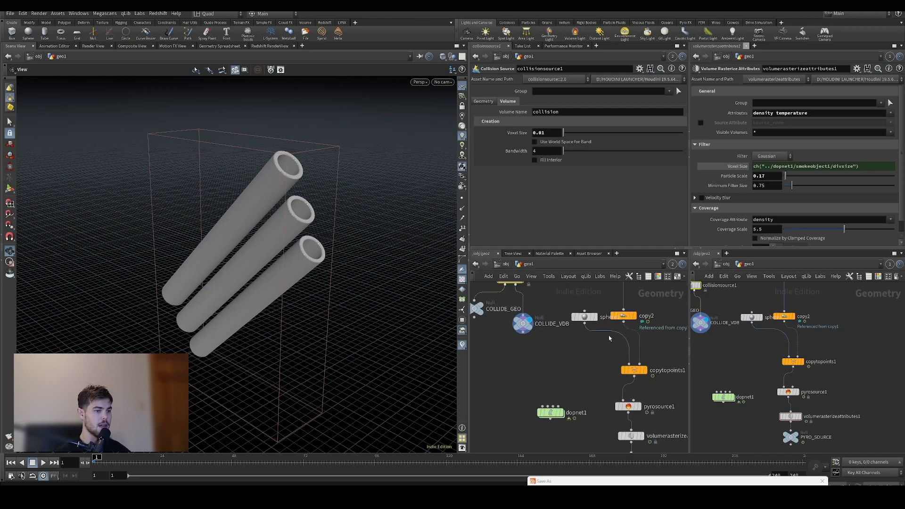
double_click(550, 413)
left_click(521, 362)
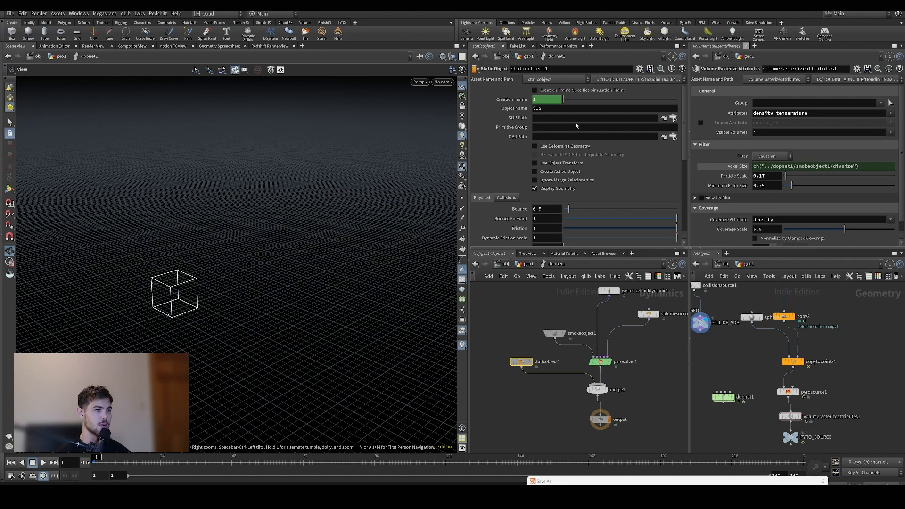
middle_click_drag(720, 367, 799, 383)
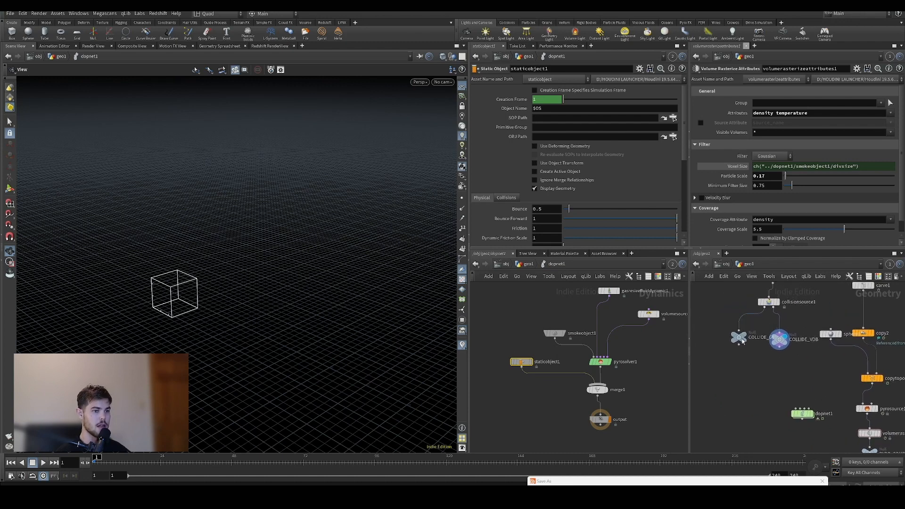
left_click_drag(742, 344, 539, 119)
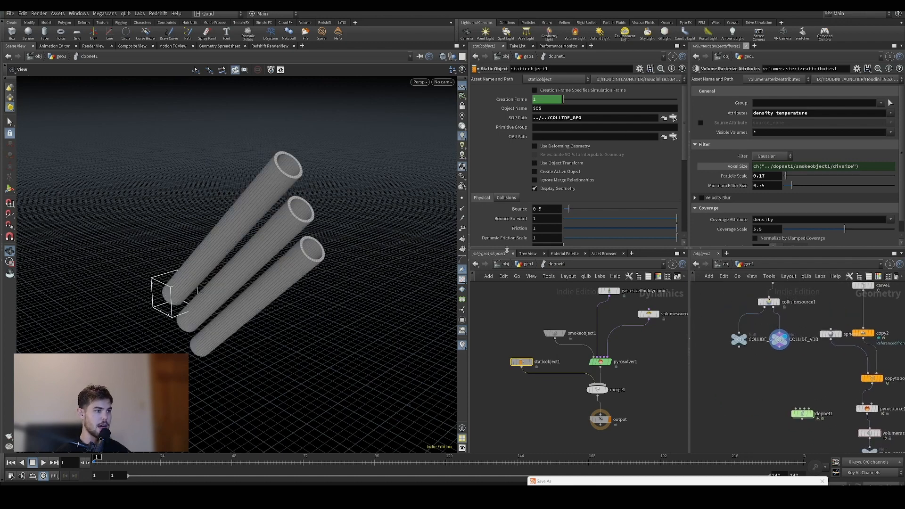
Set staticobject1's RBD Solver Collision Detection to Use Volume Collisions.
left_click(504, 197)
scroll(495, 142, "down", 3)
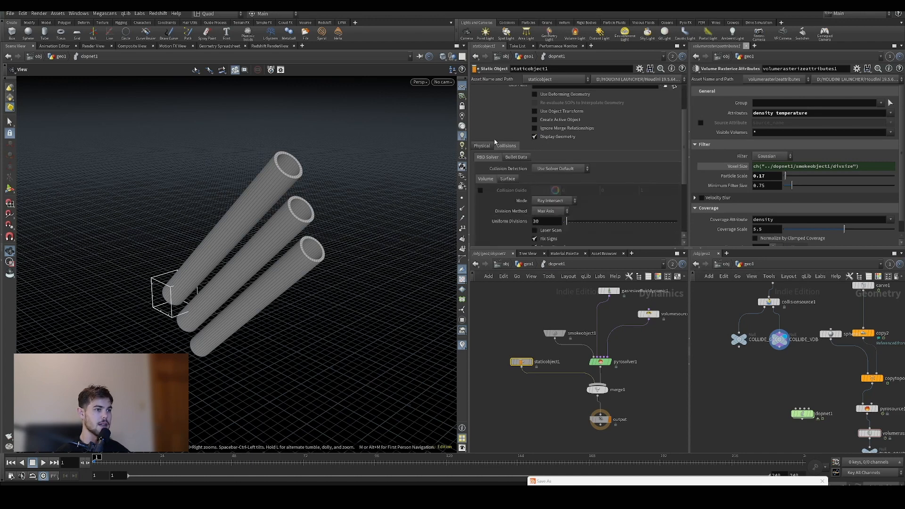
left_click(566, 169)
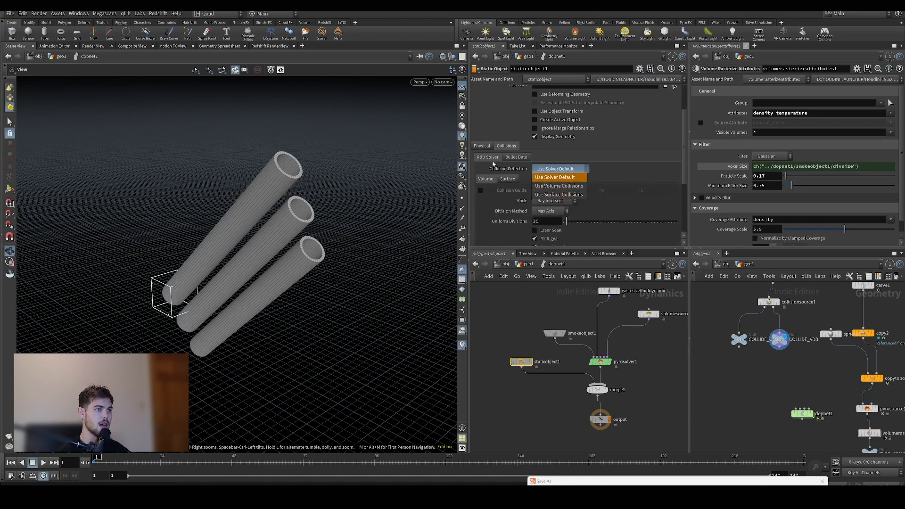
left_click(565, 186)
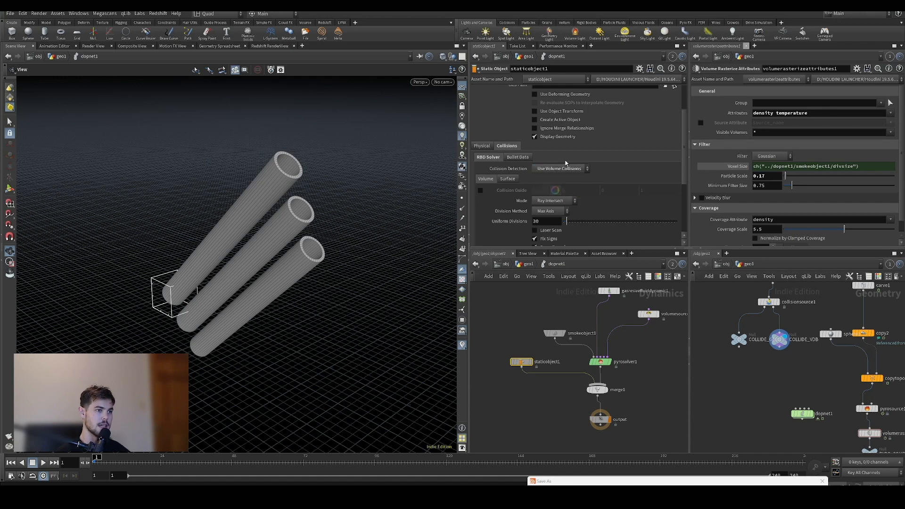
Set staticobject1's volume collision Mode to Volume Sample and its Division Method to By Size.
left_click(554, 201)
left_click(556, 261)
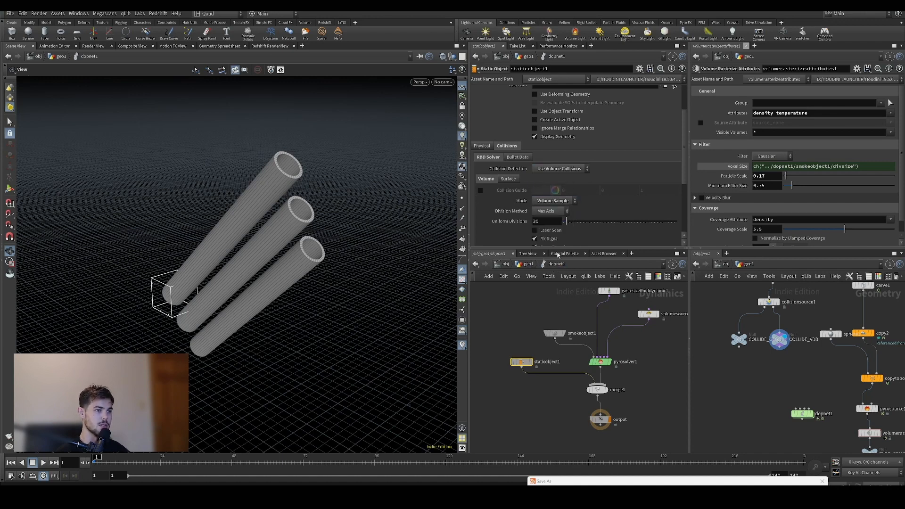
left_click(549, 211)
left_click(542, 241)
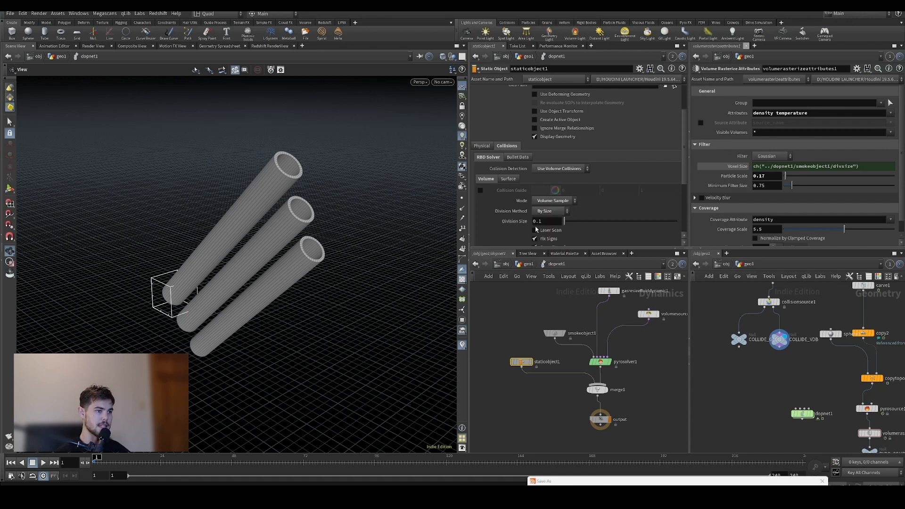
Assign the COLLIDE_VDB null as the Proxy Volume of staticobject1's volume collisions.
scroll(536, 215, "down", 3)
scroll(536, 215, "down", 2)
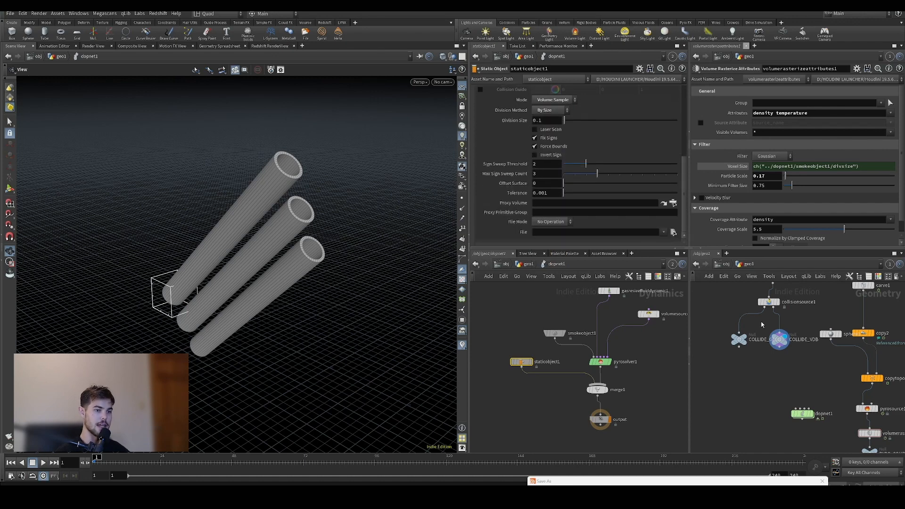
left_click_drag(779, 340, 612, 237)
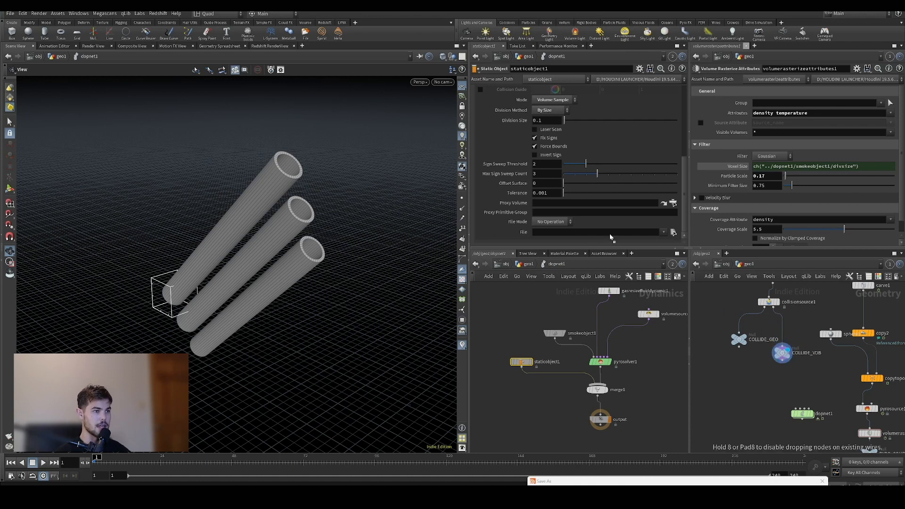
left_click_drag(555, 203, 558, 203)
Turn off staticobject1's Display Geometry and show its Collision Guide to inspect the tubes' collision volume.
scroll(521, 191, "up", 3)
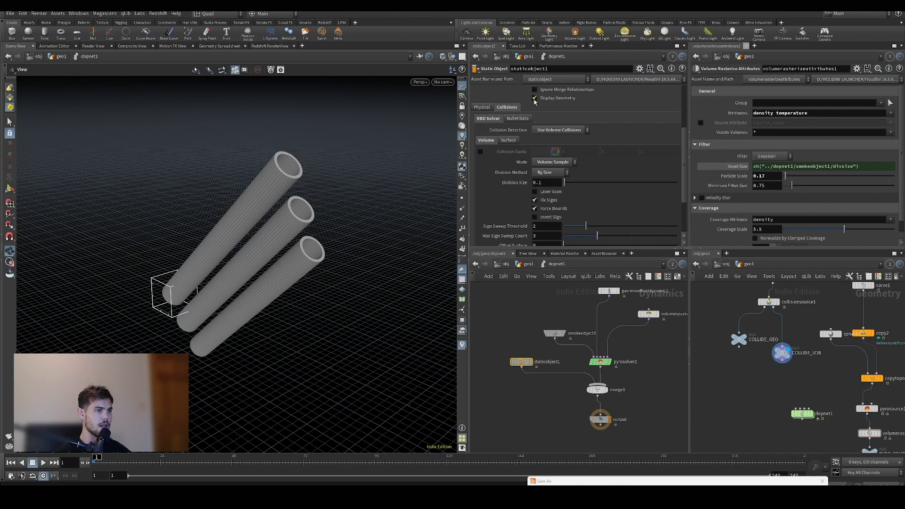
left_click(534, 99)
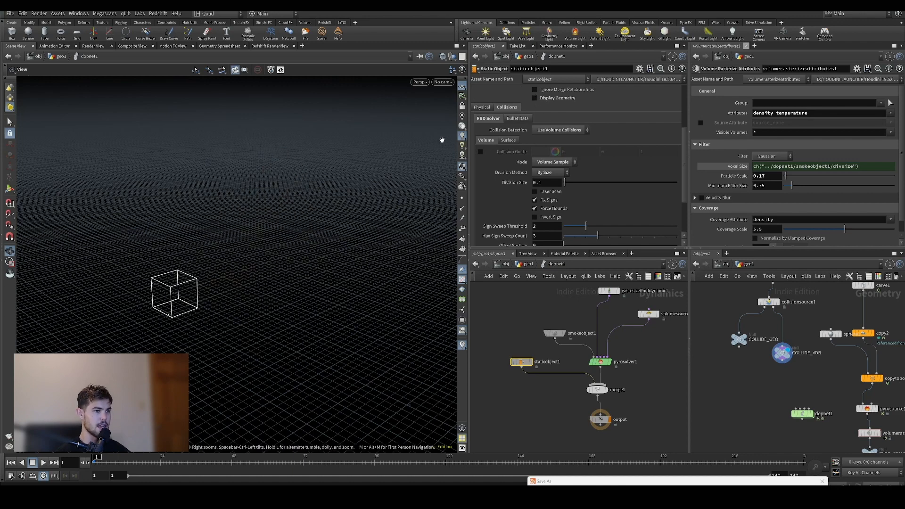
scroll(560, 139, "up", 4)
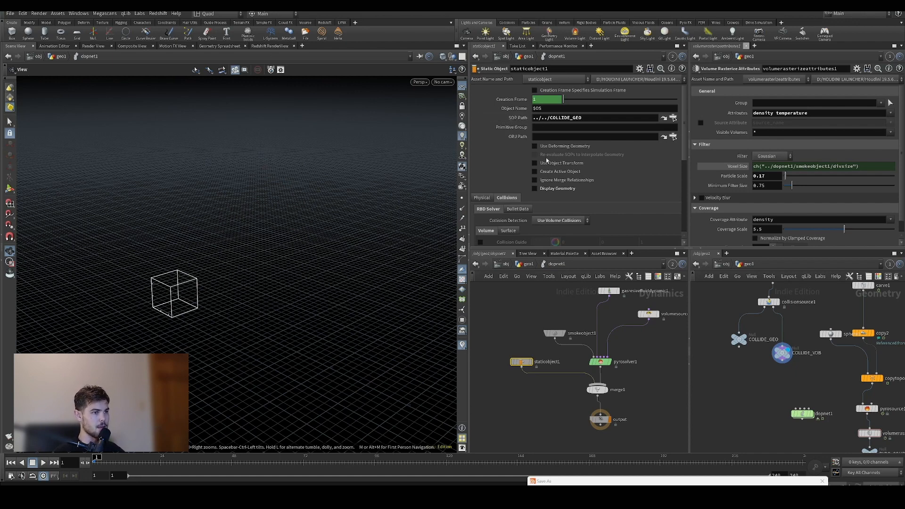
scroll(547, 160, "down", 5)
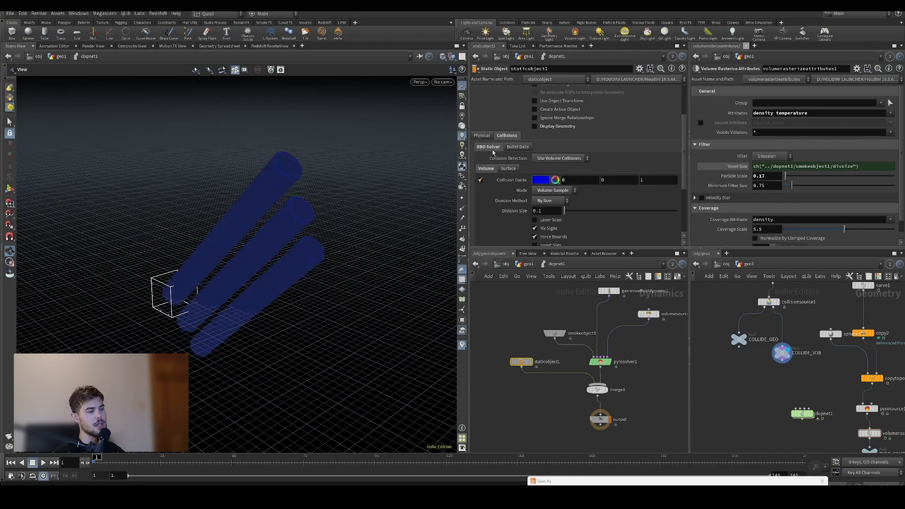
left_click_drag(296, 226, 243, 260)
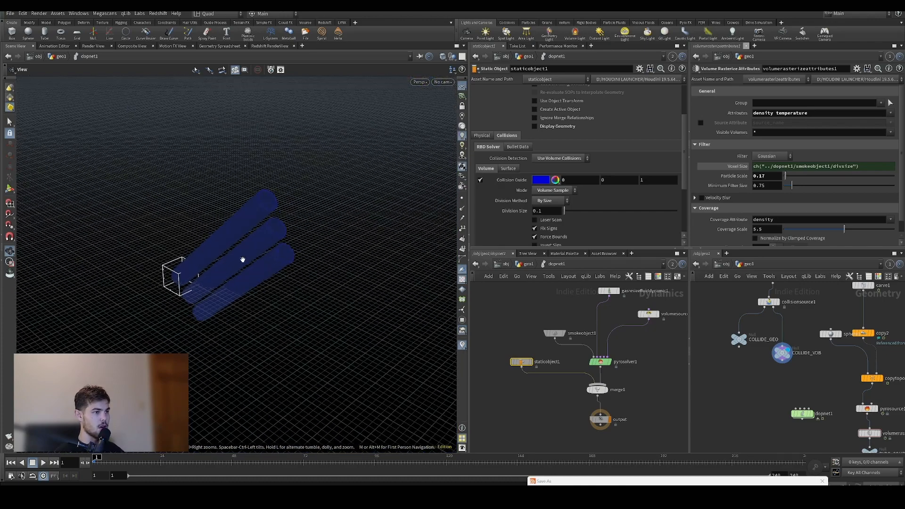
Hide the Collision Guide and play the simulation from frame 1 to check the smoke inside the tubes.
left_click(480, 179)
left_click_drag(186, 283, 305, 230)
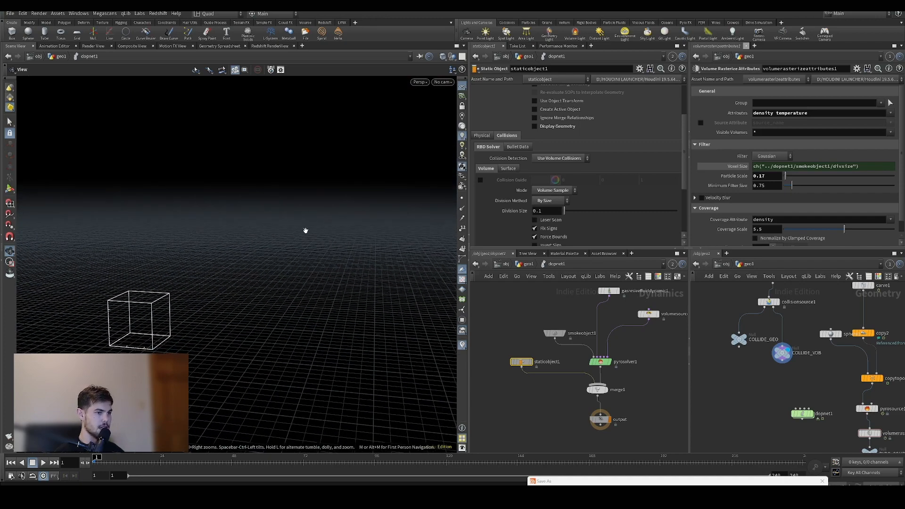
left_click(43, 463)
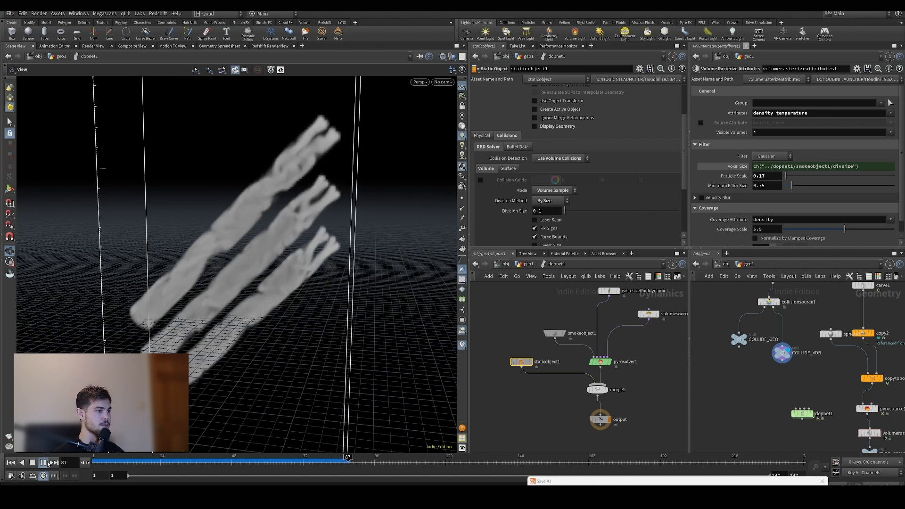
Examine the smoke simulation's playback from several angles, including beyond frame 100, and return to the first frame.
key("Escape")
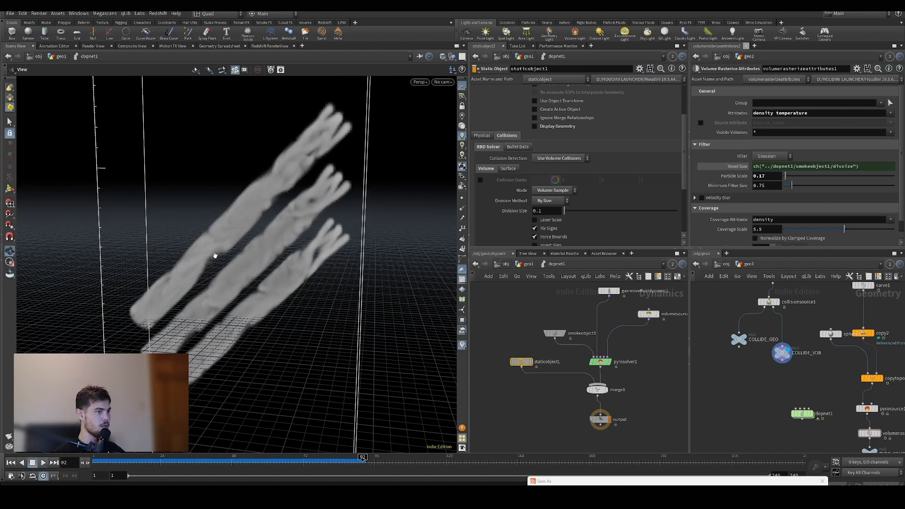
key("ctrl+Up")
left_click_drag(215, 255, 259, 260)
left_click_drag(234, 464, 324, 463)
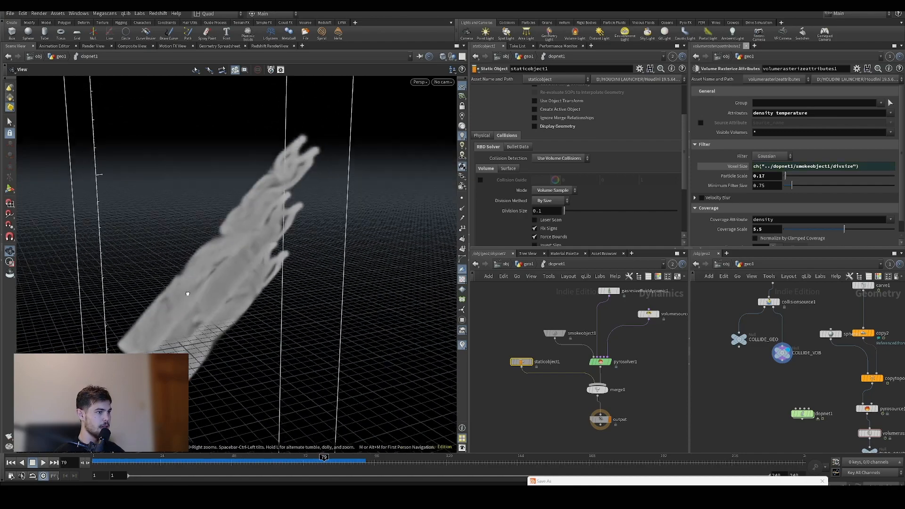
left_click_drag(189, 291, 194, 364)
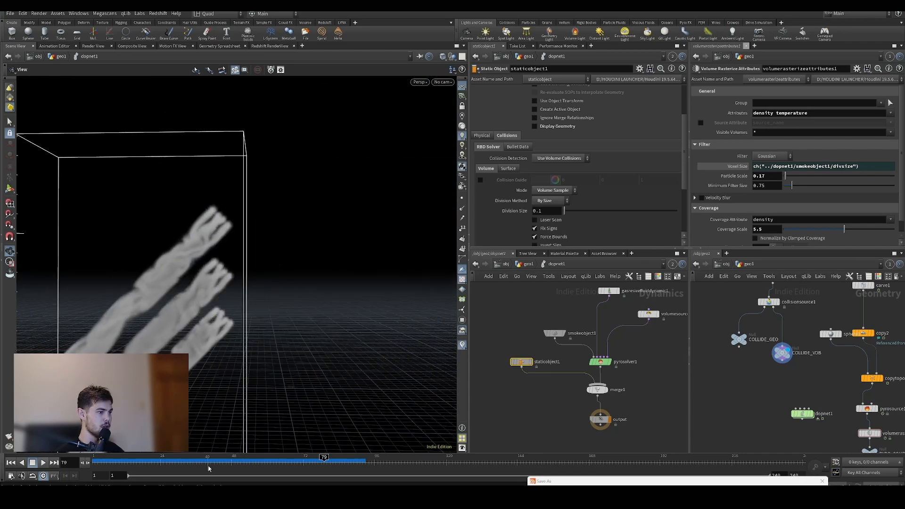
left_click_drag(207, 462, 281, 461)
left_click(41, 463)
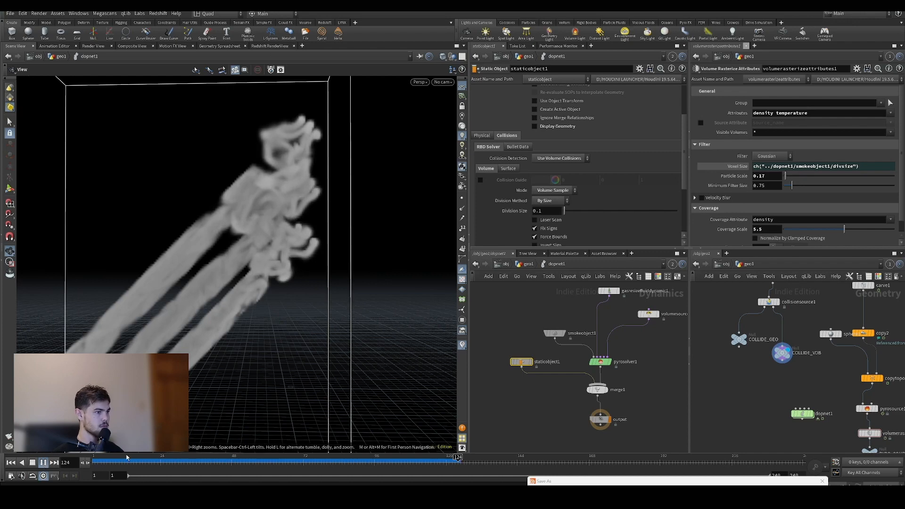
left_click(11, 462)
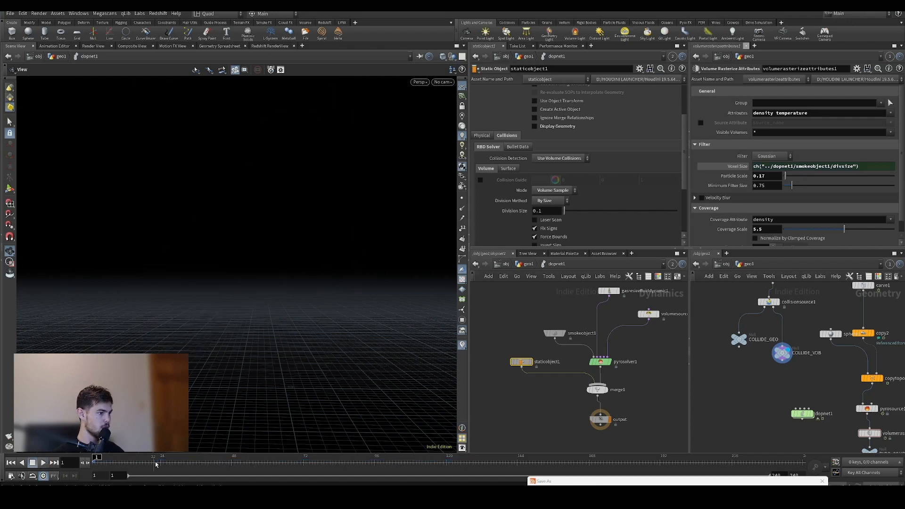
Set the cache memory of the dopnet1 DOP network to 25000 MB.
key("u")
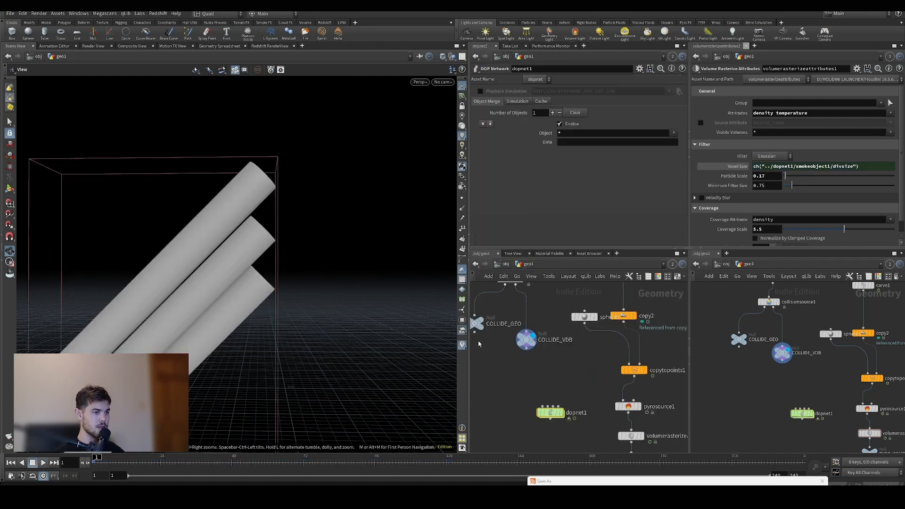
left_click(541, 101)
left_click(534, 156)
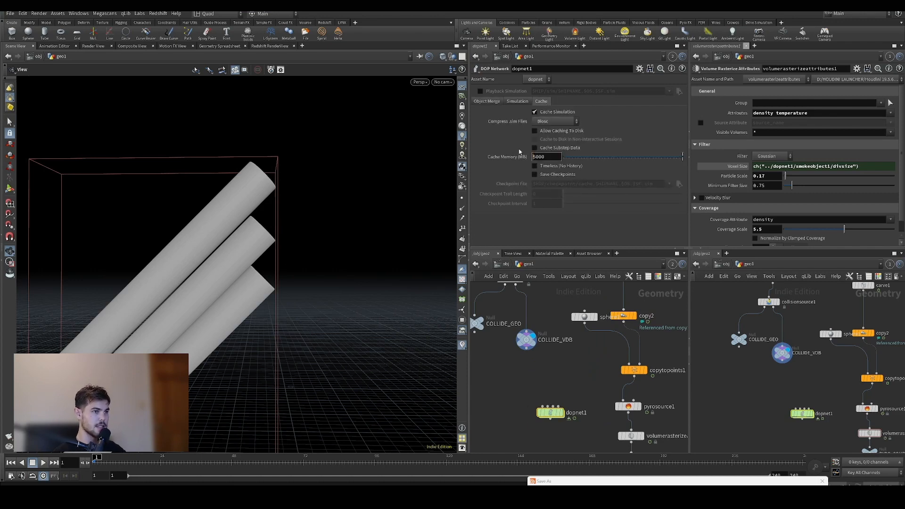
type("2")
key("Return")
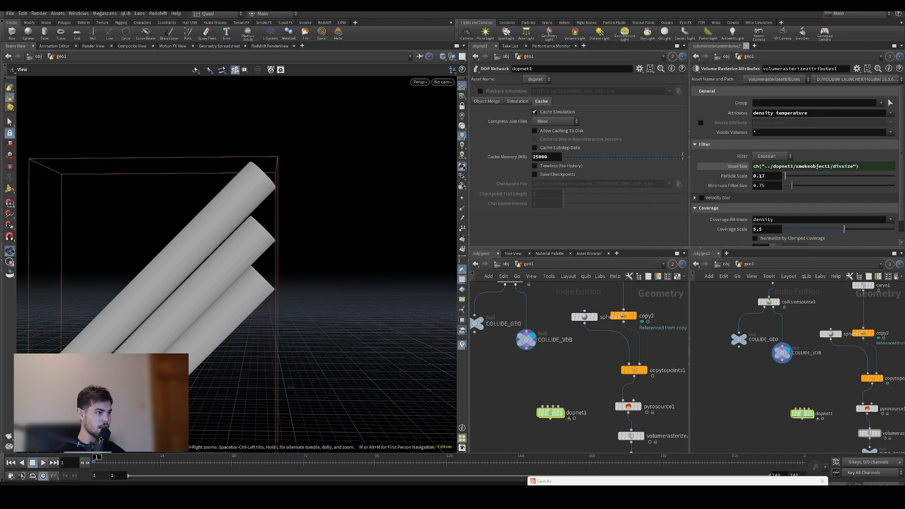
Play the simulation inside dopnet1 up to about frame 26 and examine the smoke close up.
double_click(550, 412)
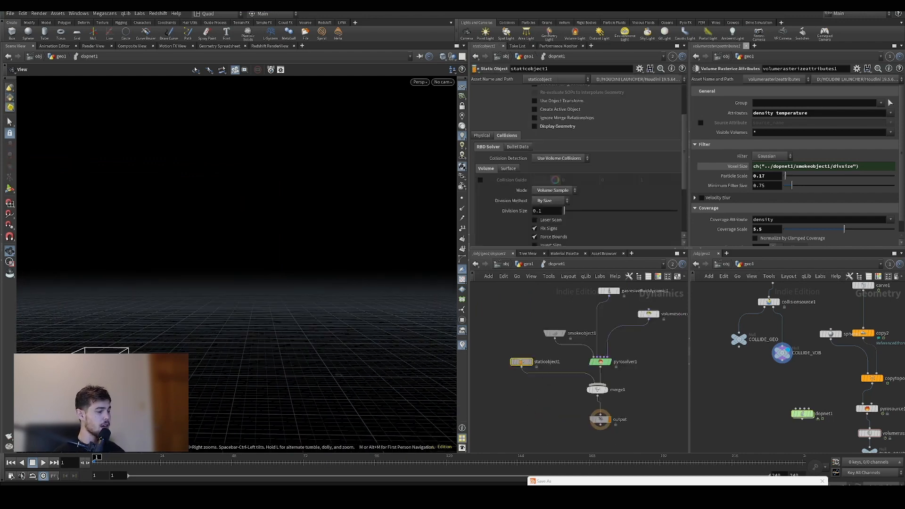
left_click(43, 462)
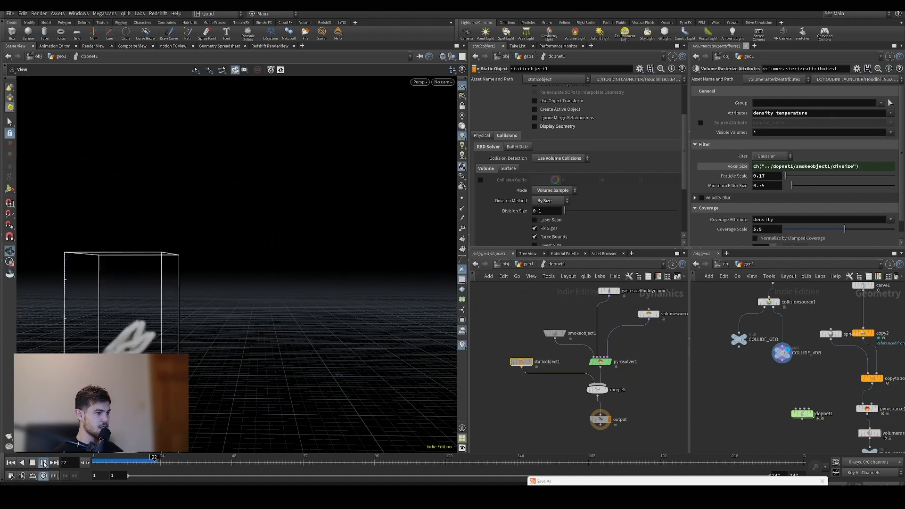
key("Escape")
left_click_drag(113, 363, 126, 372)
scroll(126, 368, "up", 5)
middle_click_drag(150, 375, 168, 329)
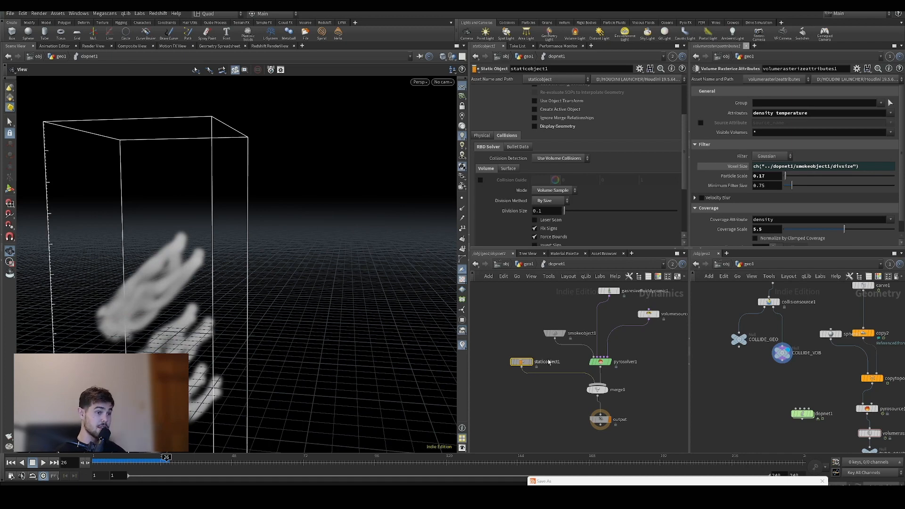
Set the source scale of the density operation in the volumesource1 node to 10.
middle_click_drag(631, 330, 604, 339)
left_click(621, 323)
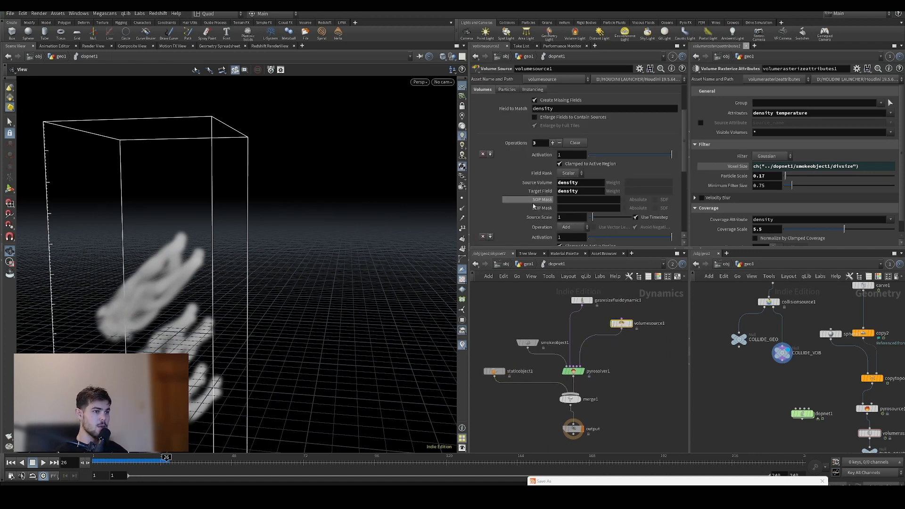
scroll(560, 203, "down", 1)
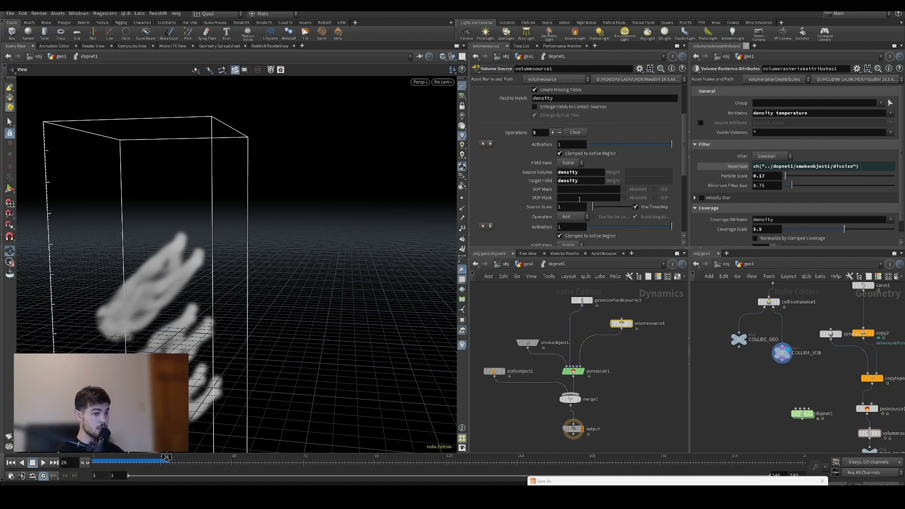
left_click(575, 206)
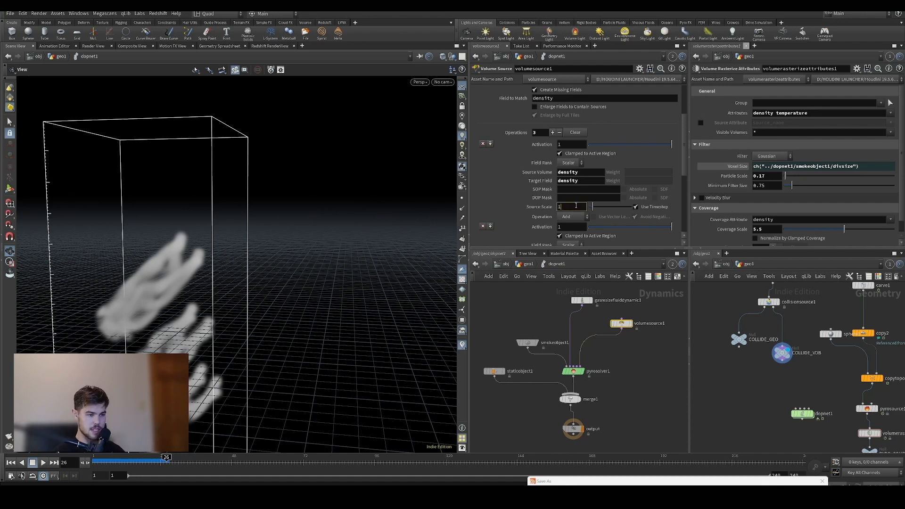
type("0")
key("Return")
Replay the simulation from the first frame and examine the denser smoke, stopping at frame 71.
left_click(10, 462)
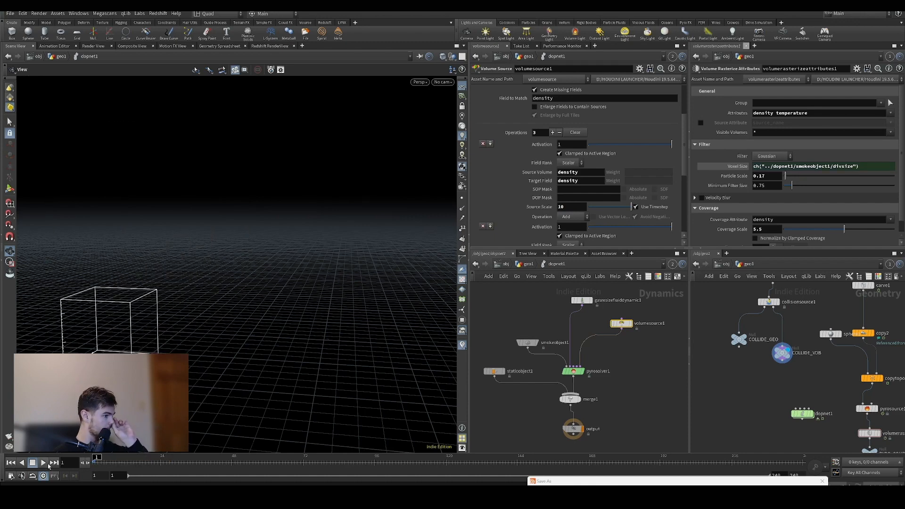
left_click(44, 462)
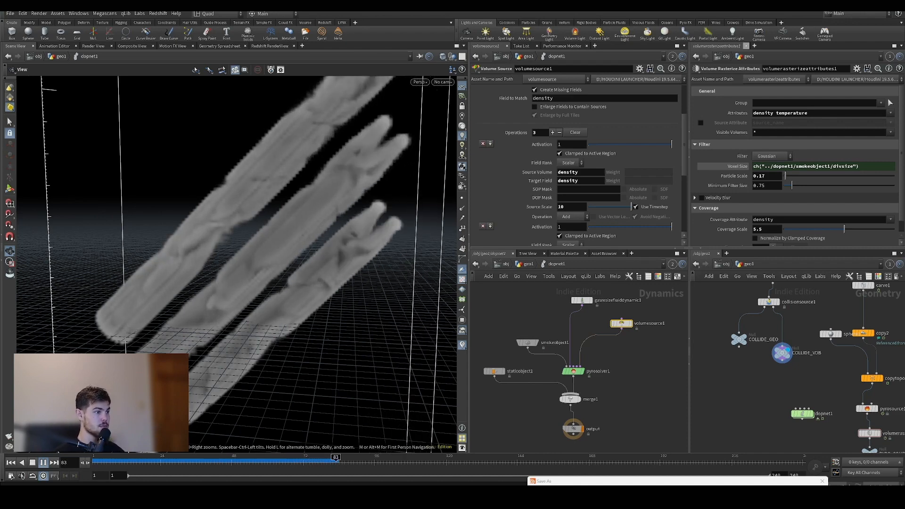
left_click(43, 462)
left_click_drag(192, 301, 315, 304)
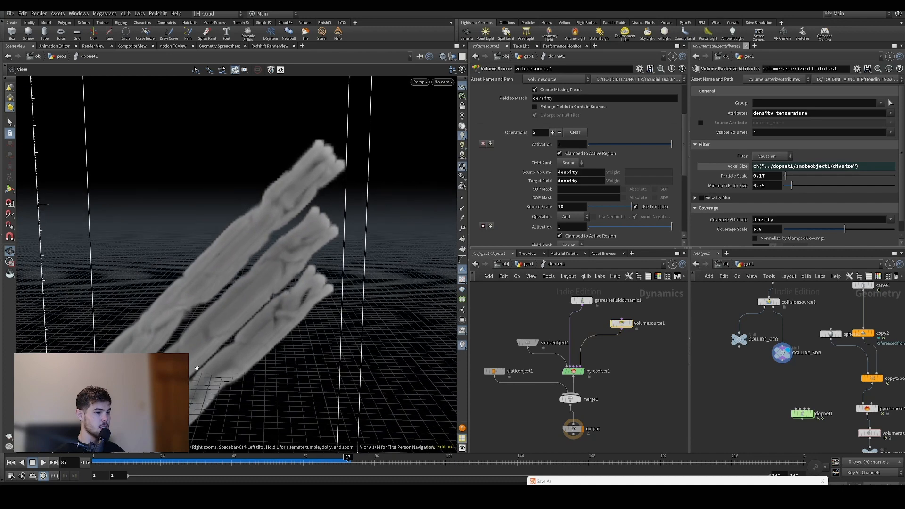
left_click_drag(348, 457, 300, 456)
Add a DOP Import Fields node in geo1, point its DOP network to dopnet1 and display the node.
left_click(527, 264)
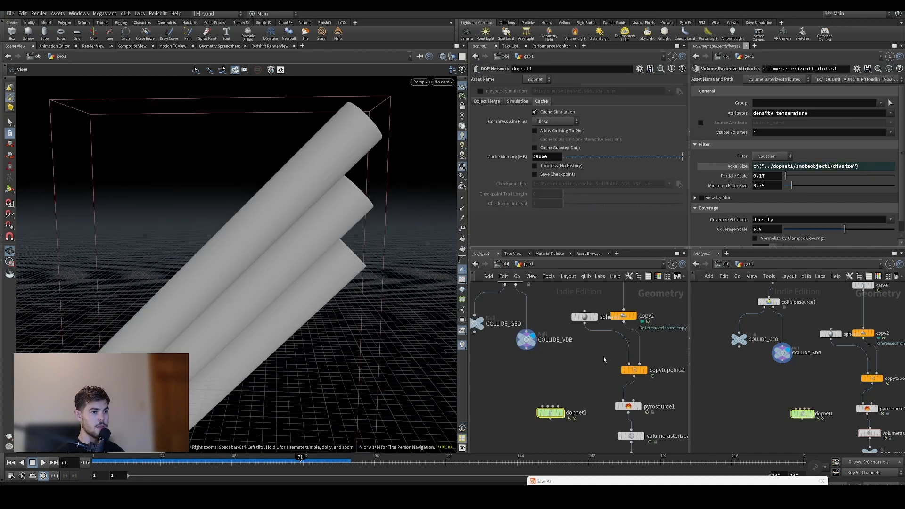
key("Tab")
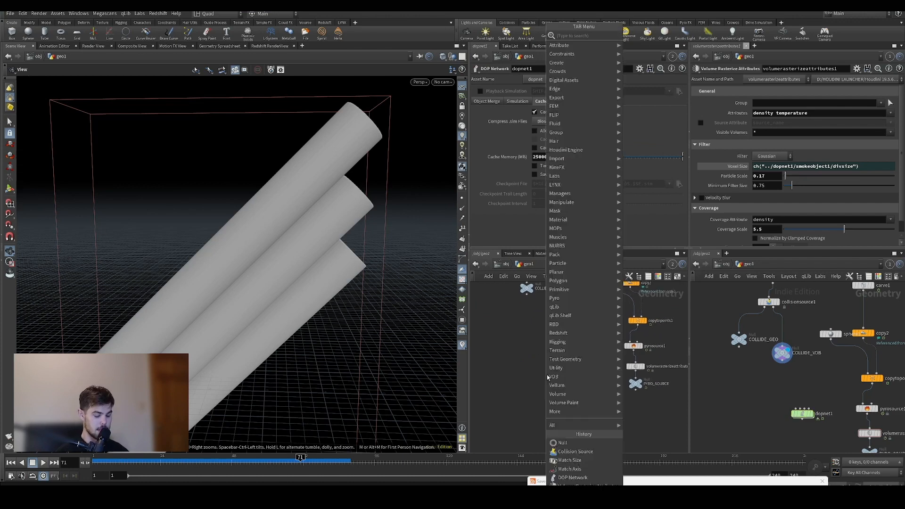
type("DOP IM")
key("Return")
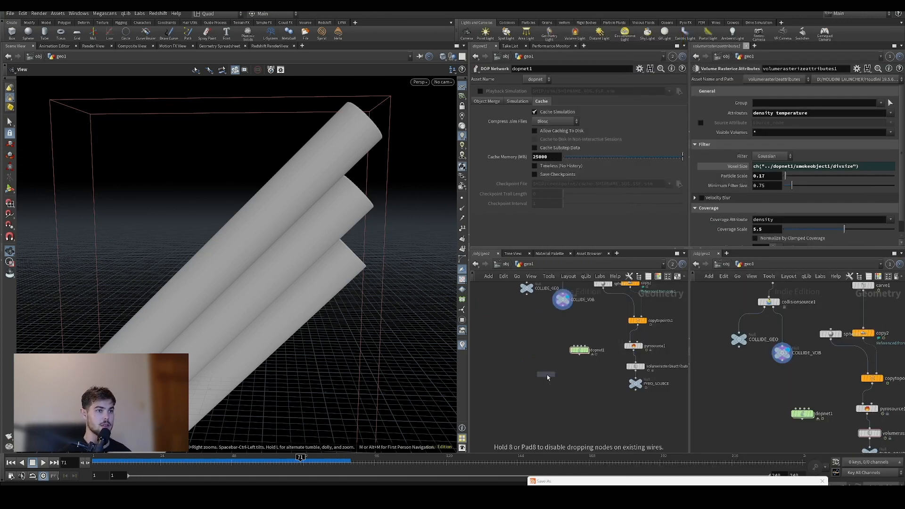
left_click(547, 374)
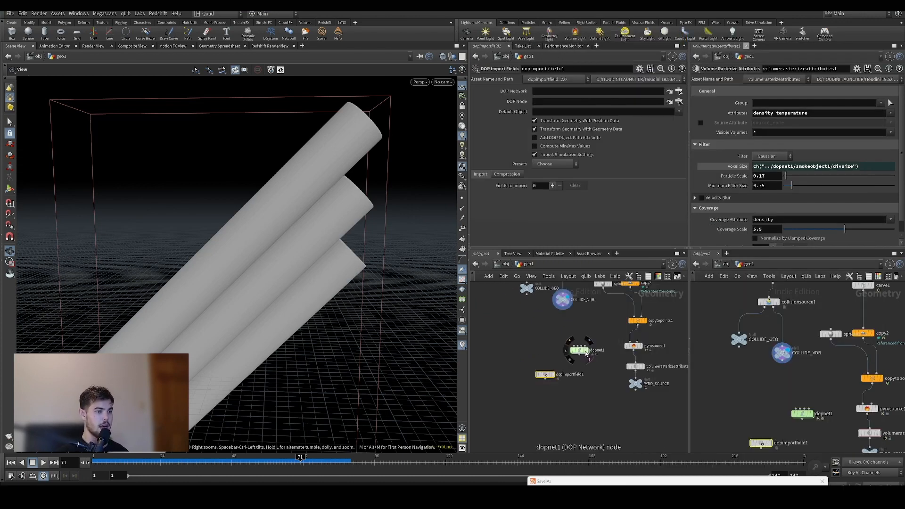
left_click_drag(579, 350, 547, 93)
left_click(551, 374)
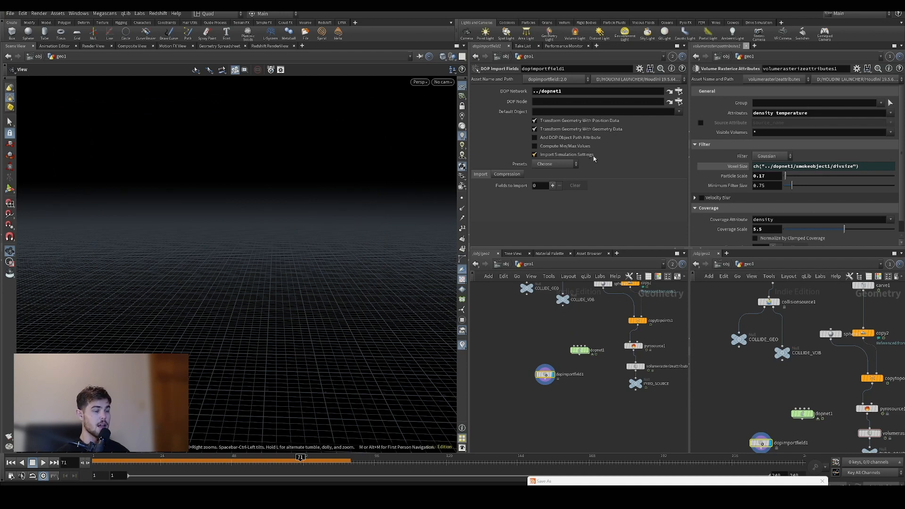
Try smokeobject1 as the DOP node of the DOP Import Fields node, and clear that reference.
double_click(802, 414)
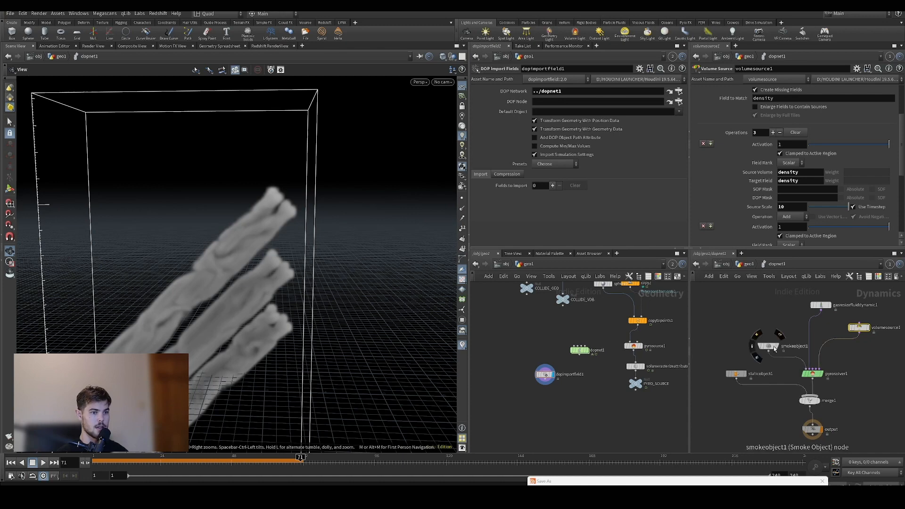
left_click_drag(768, 346, 585, 132)
left_click_drag(557, 104, 558, 102)
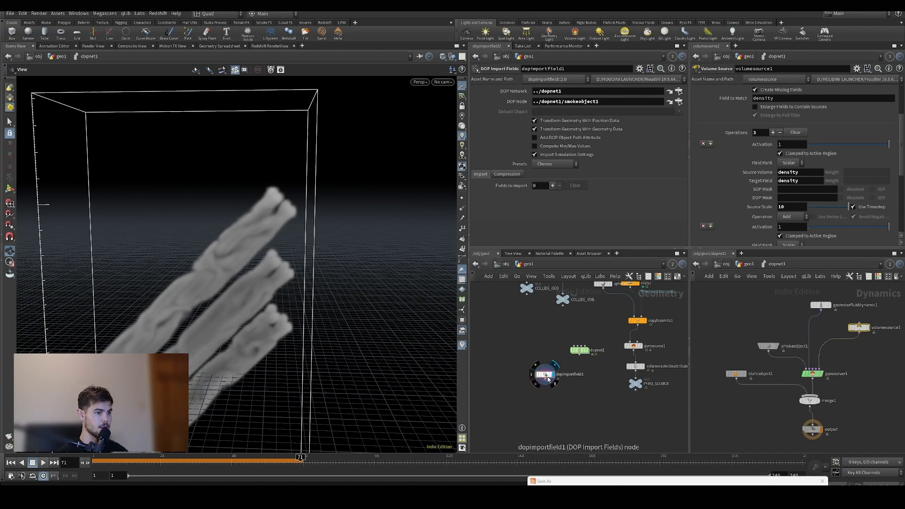
triple_click(608, 102)
key("BackSpace")
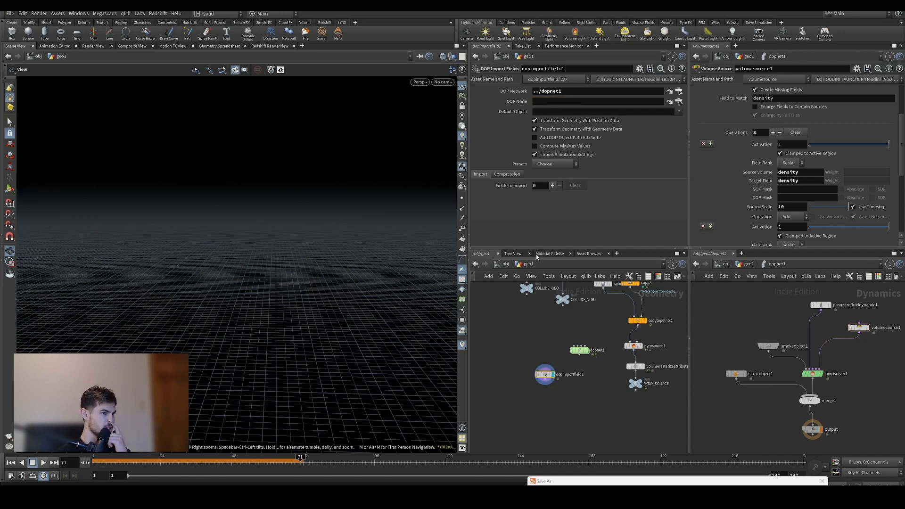
Add one field to the DOP import, with smokeobject1 as its object and density as its field.
left_click(553, 186)
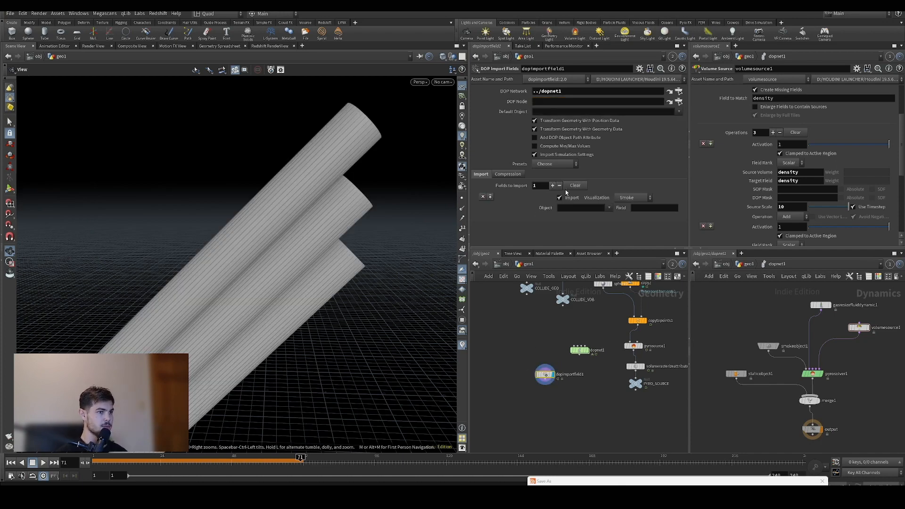
left_click(610, 208)
left_click(623, 224)
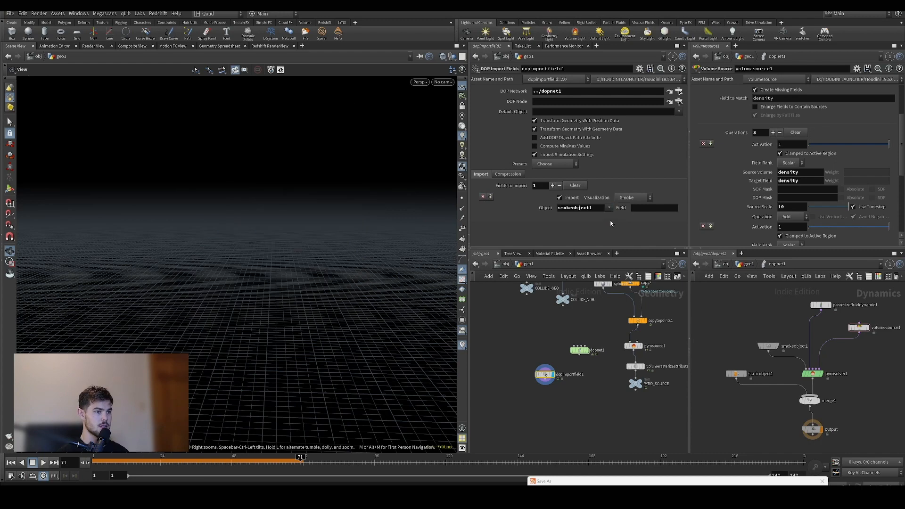
left_click(652, 212)
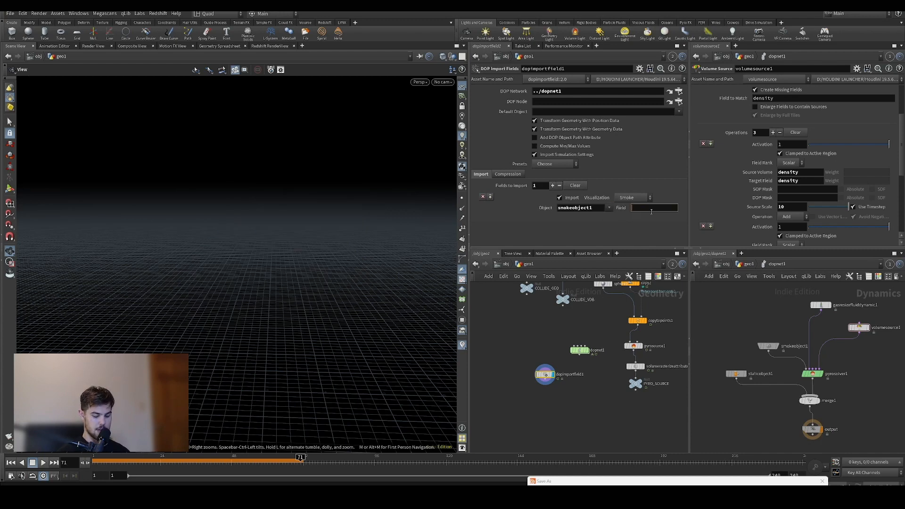
type("density")
key("Return")
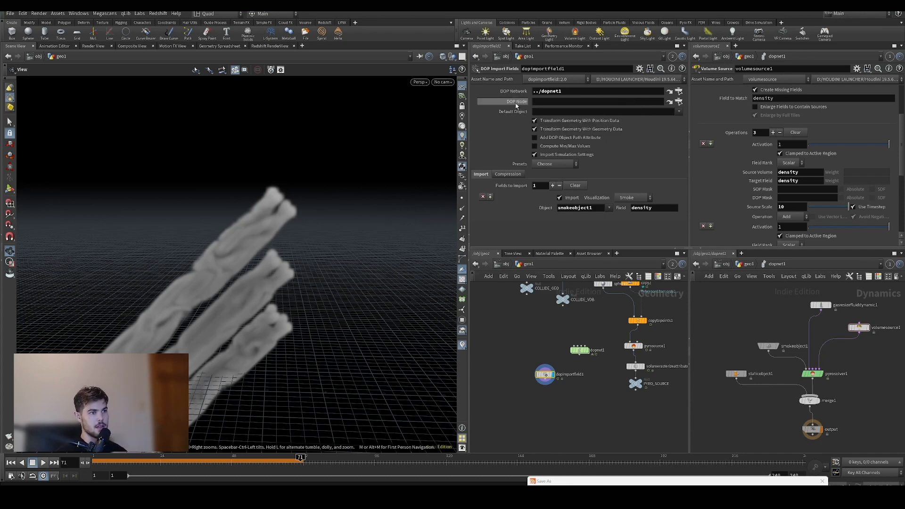
Apply the Smoke preset to the DOP import and remove its vel, temperature and Cd field entries.
mouse_move(516, 106)
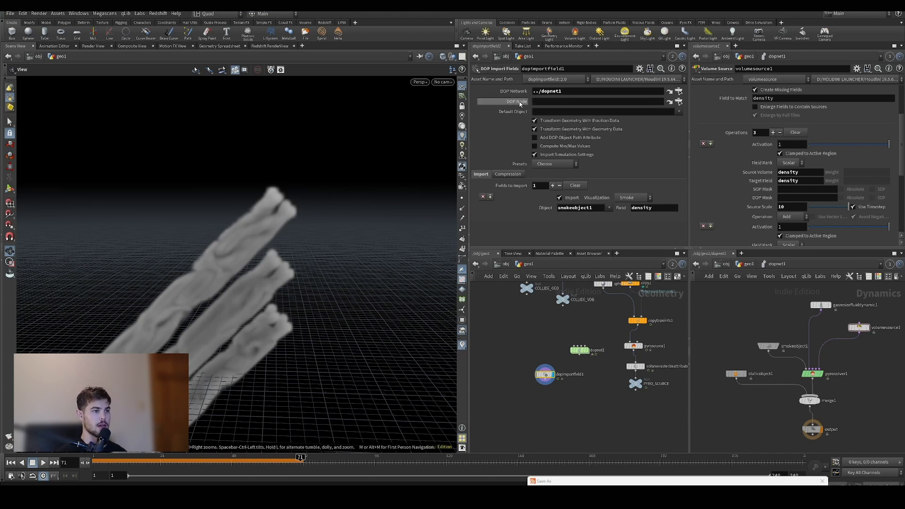
left_click(555, 165)
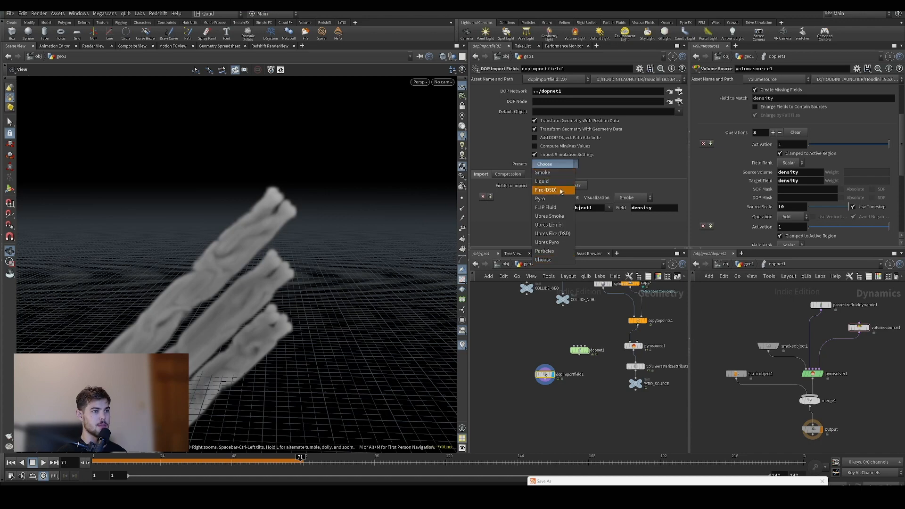
left_click(556, 172)
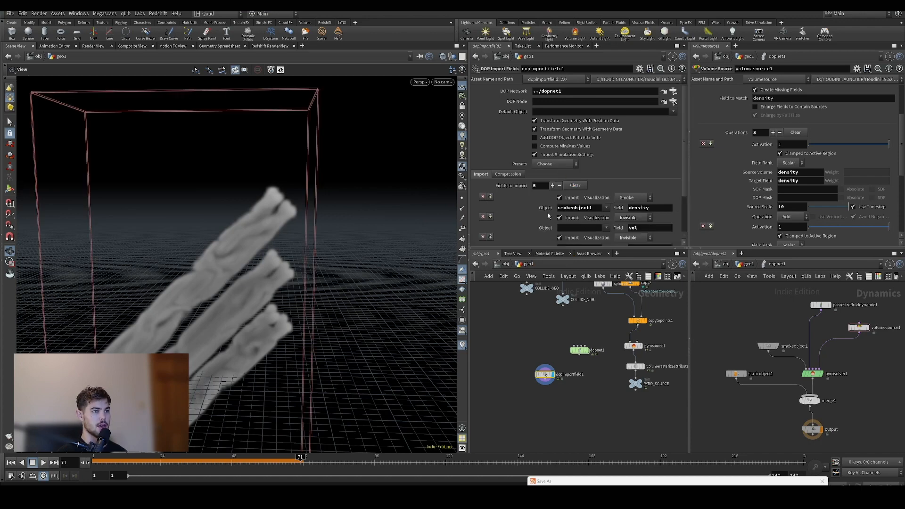
scroll(548, 215, "down", 2)
scroll(549, 198, "down", 1)
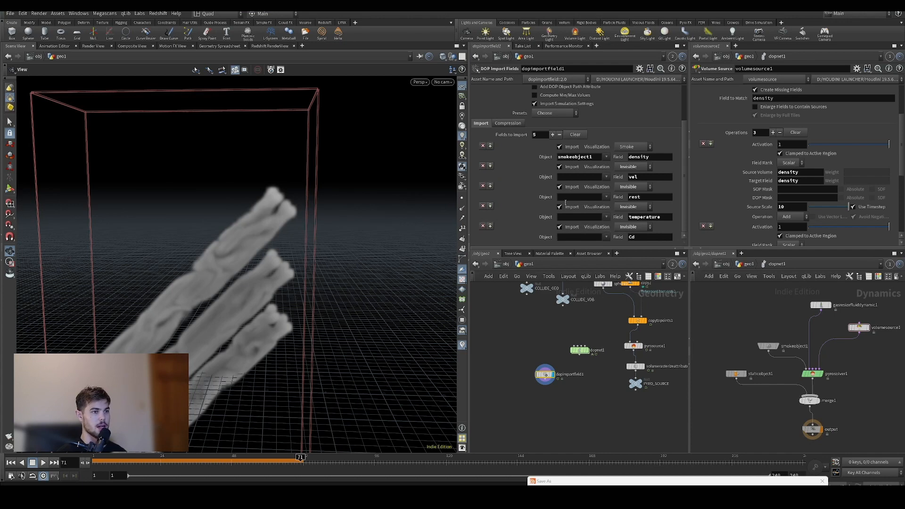
left_click(483, 166)
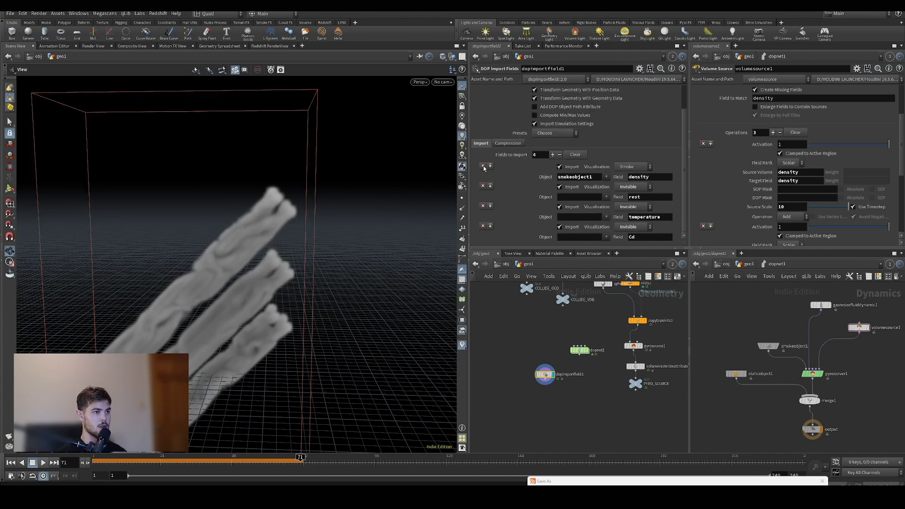
left_click(482, 226)
left_click(482, 226)
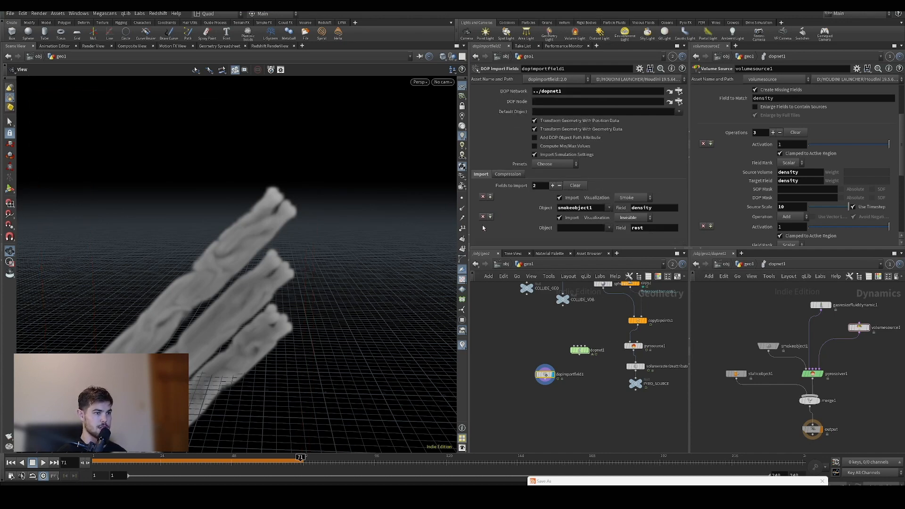
Remove the rest field entry from the DOP import and place the dopimportfield1 node beside dopnet1.
left_click(483, 216)
left_click_drag(267, 306, 239, 262)
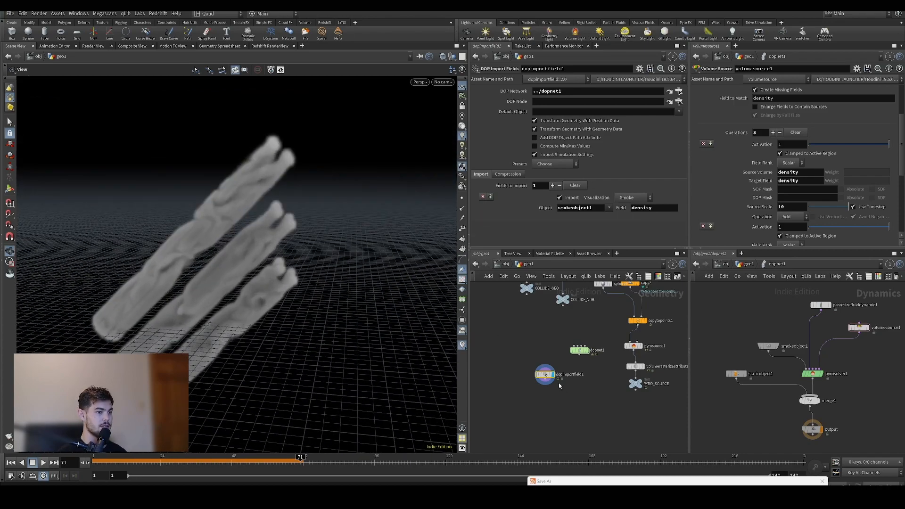
middle_click(533, 375)
left_click_drag(537, 376, 522, 353)
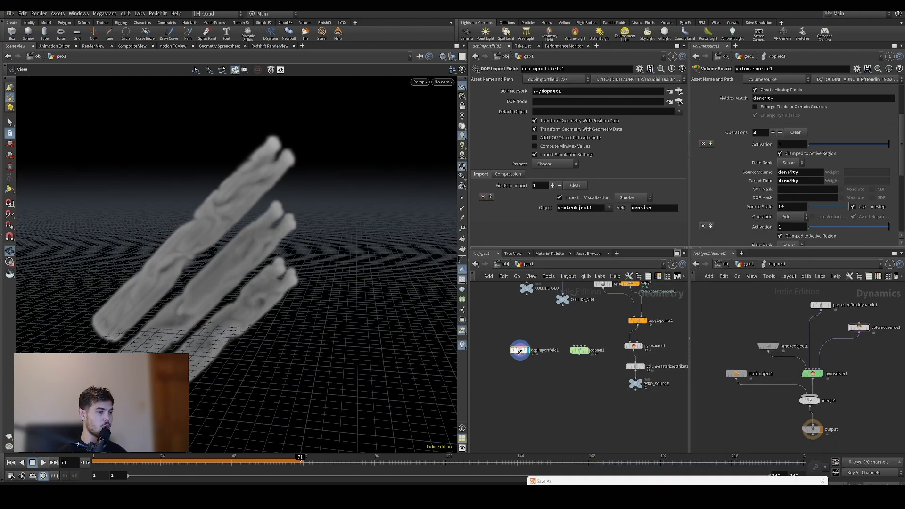
left_click_drag(253, 256, 376, 261)
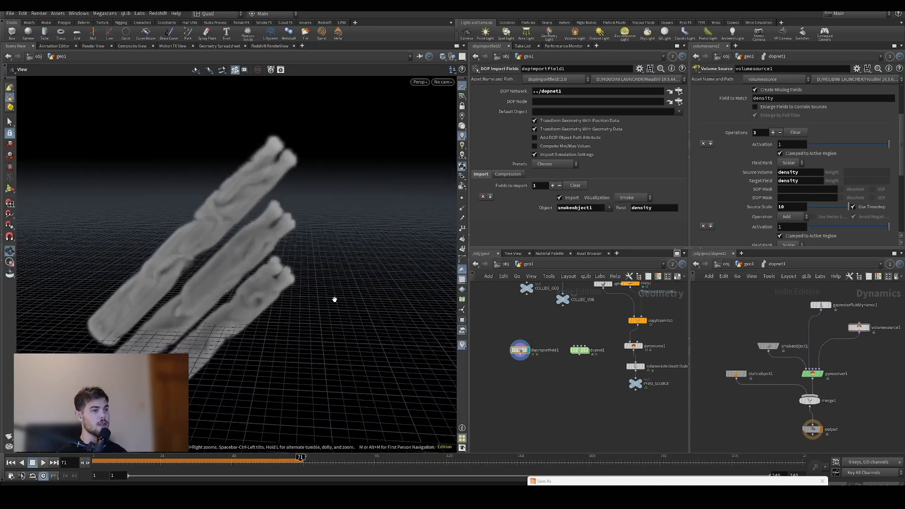
Add a Convert VDB node under dopimportfield1, fed by its output, and display it.
key("Tab")
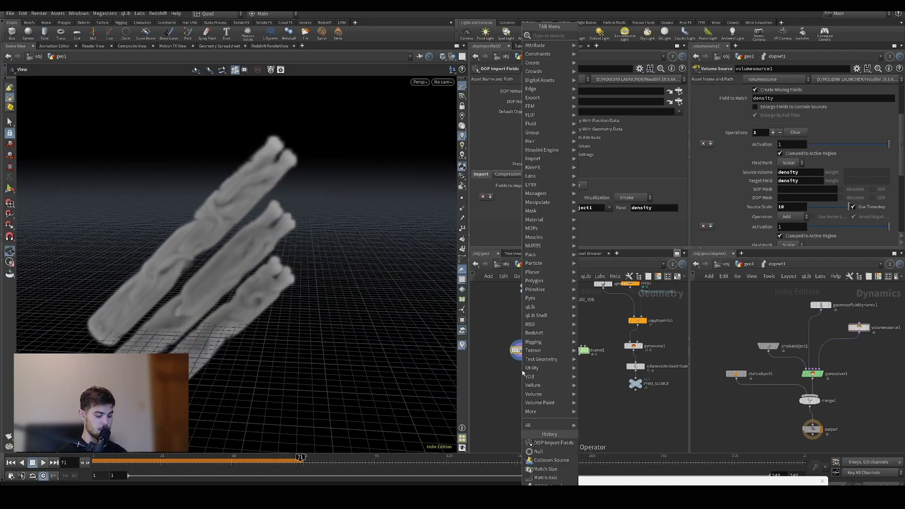
type("vdb c")
left_click(605, 53)
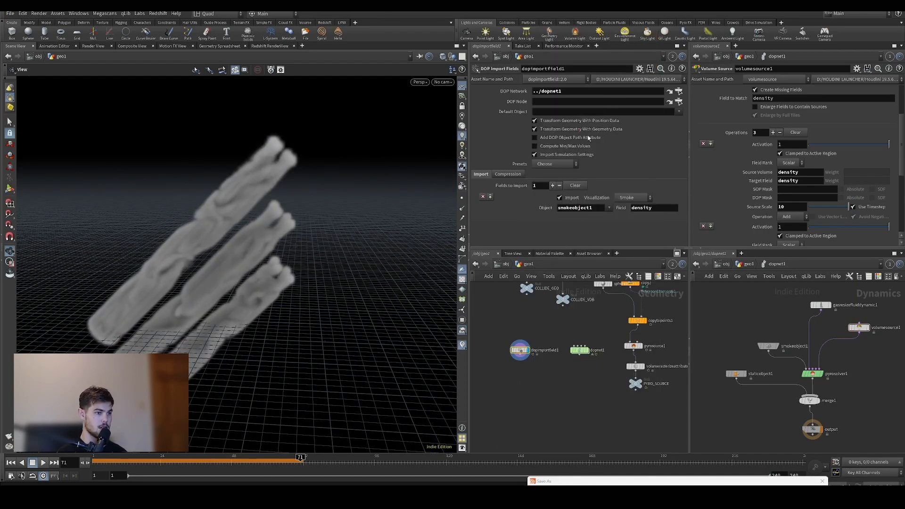
left_click(555, 120)
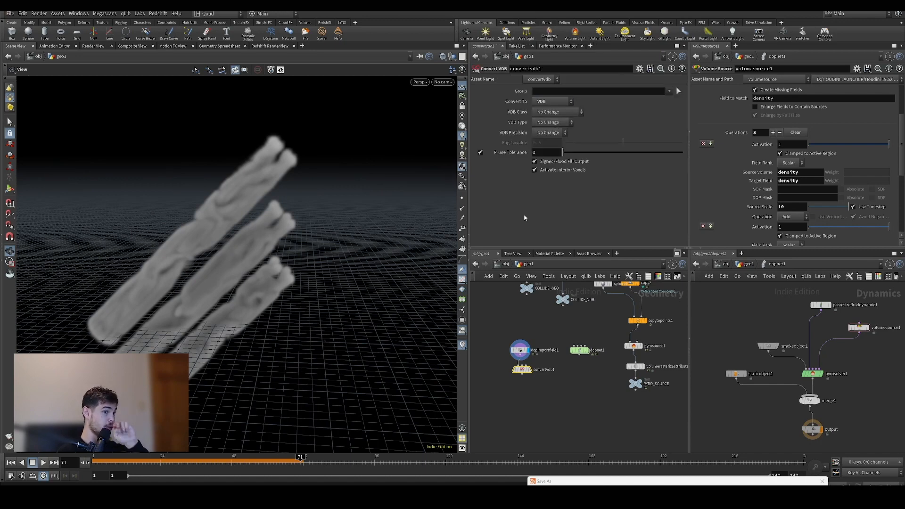
left_click(527, 371)
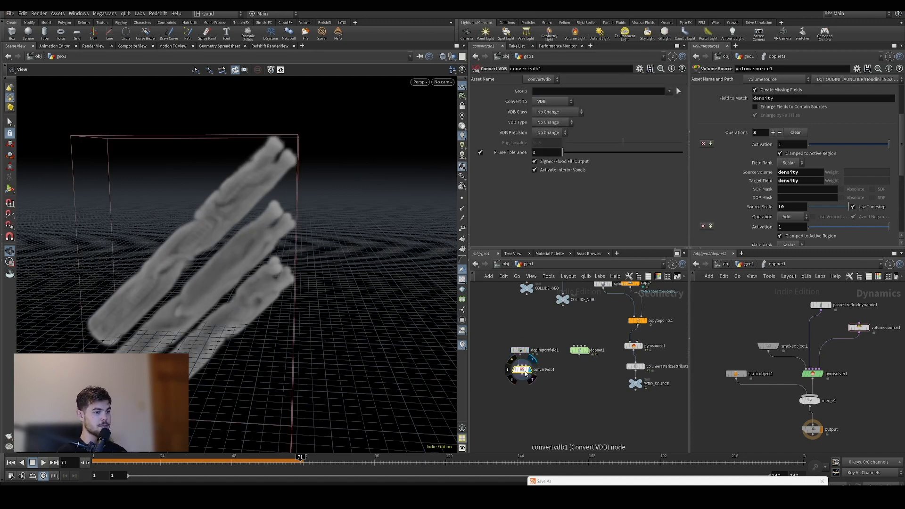
Set the VDB class of the Convert VDB node to Convert Fog to SDF.
left_click(558, 114)
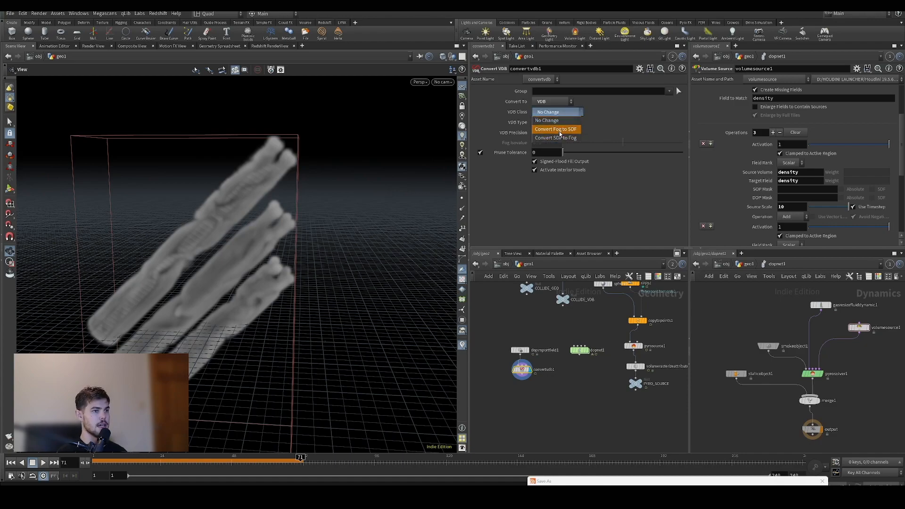
left_click(564, 131)
mouse_move(222, 293)
left_mouse_down()
mouse_move(119, 291)
mouse_move(209, 292)
left_mouse_up()
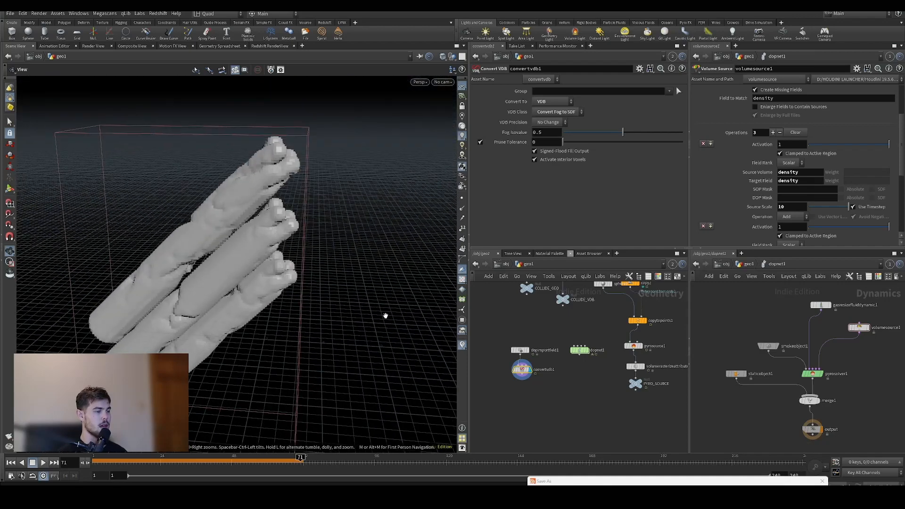
Review the advanced, color, shape, combustion and simulation settings of pyrosolver1 inside dopnet1, and return to geo1.
double_click(580, 350)
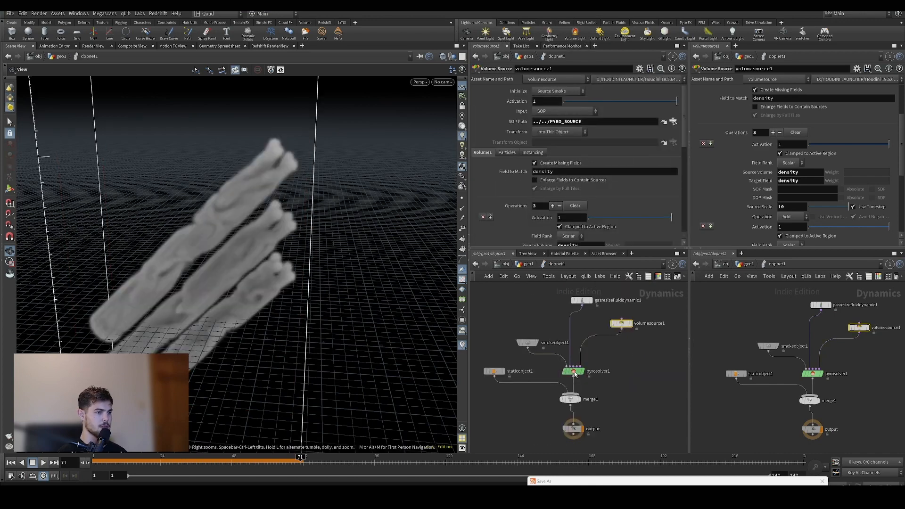
left_click(573, 372)
left_click(615, 91)
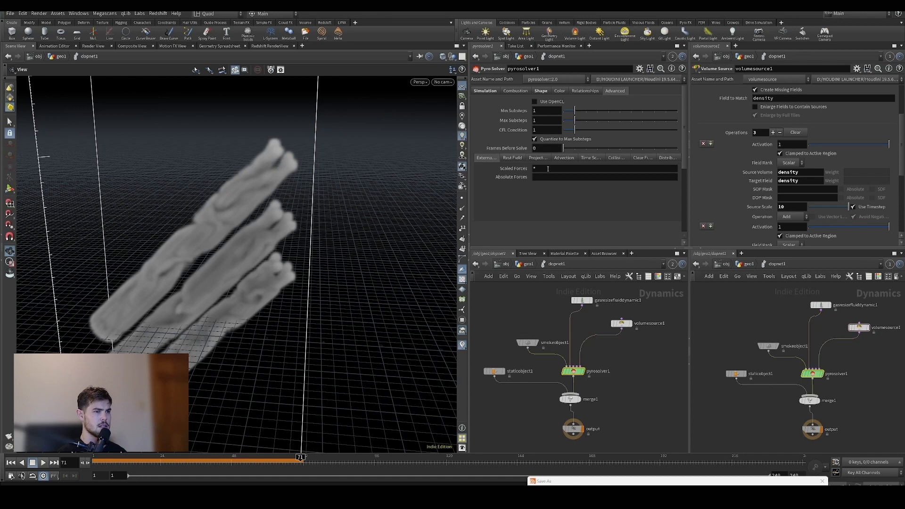
left_click_drag(469, 175, 451, 175)
left_click(572, 91)
left_click(540, 91)
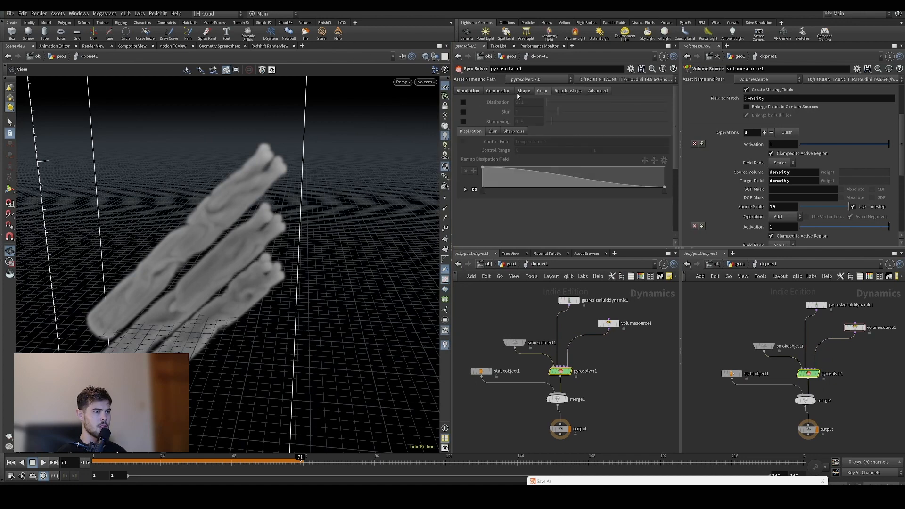
left_click(517, 93)
left_click(498, 92)
left_click(470, 92)
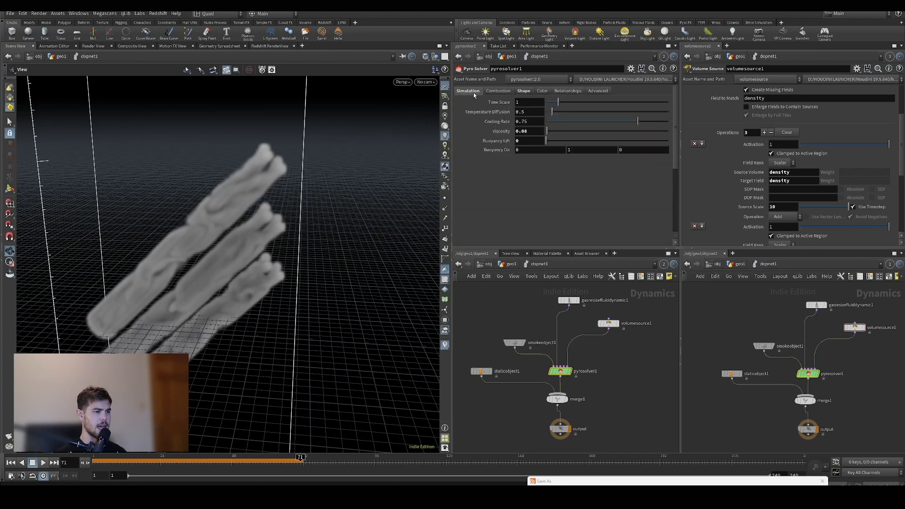
left_click(603, 92)
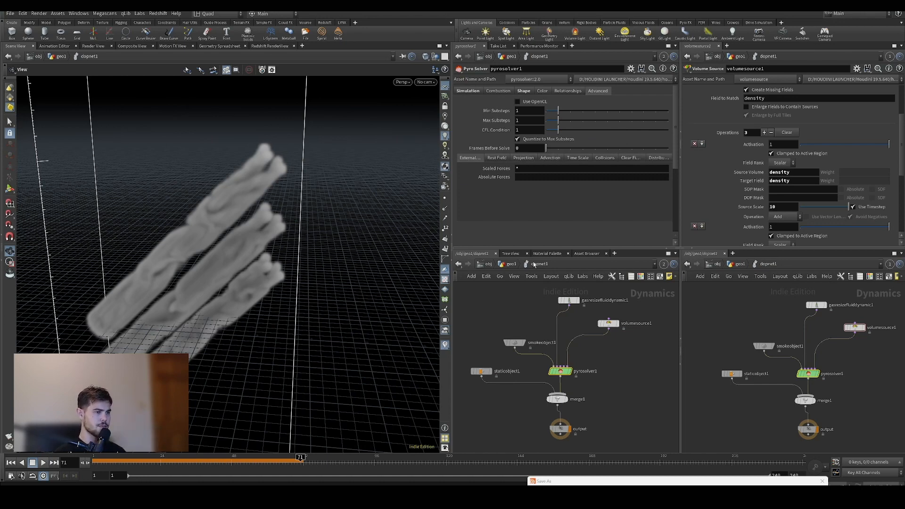
left_click(512, 264)
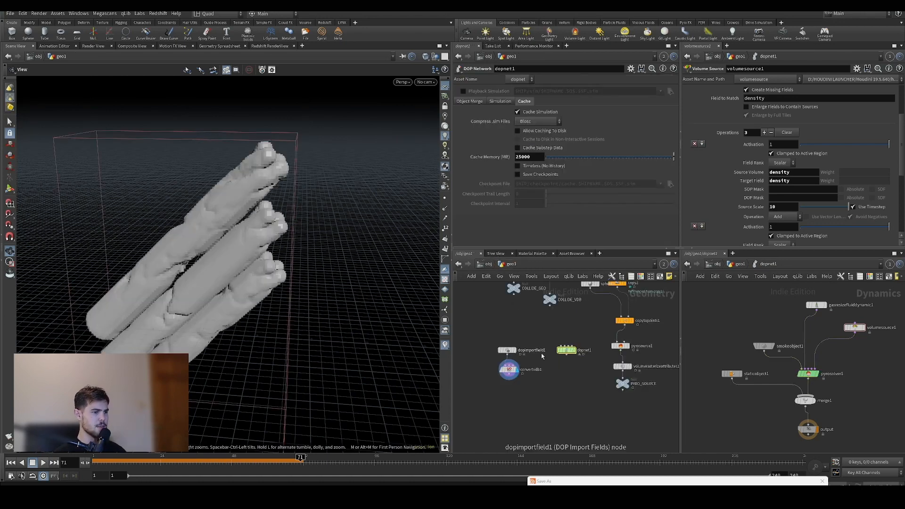
Select convertvdb1 and examine the resolution of the converted SDF surface along the tubes.
left_click(510, 370)
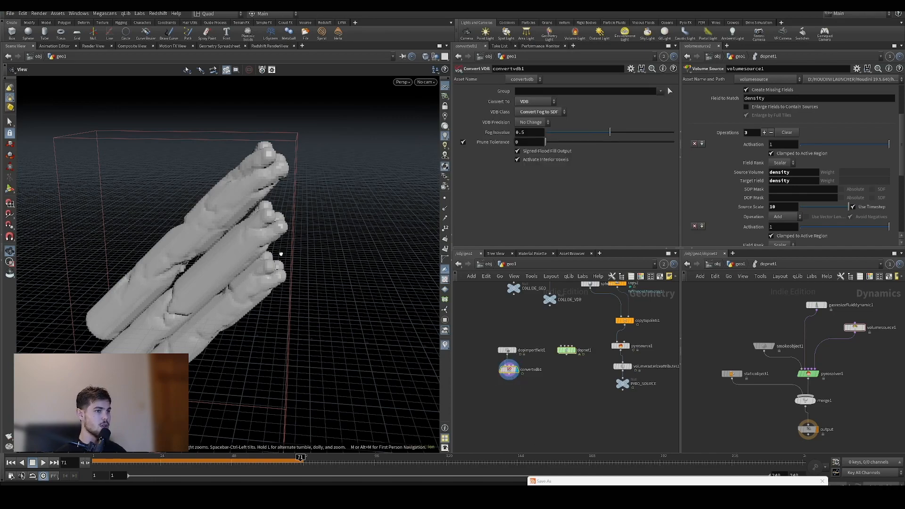
left_click_drag(280, 254, 210, 308)
scroll(255, 246, "up", 3)
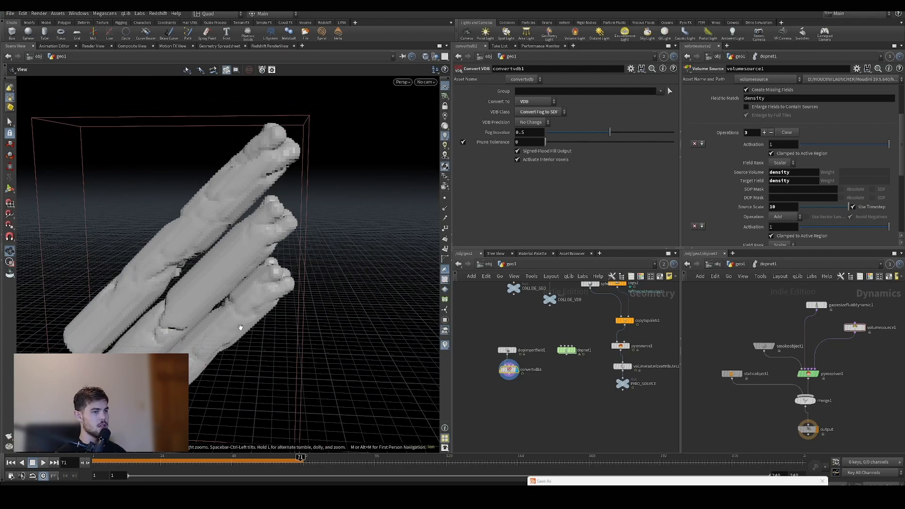
left_click_drag(237, 274, 312, 326)
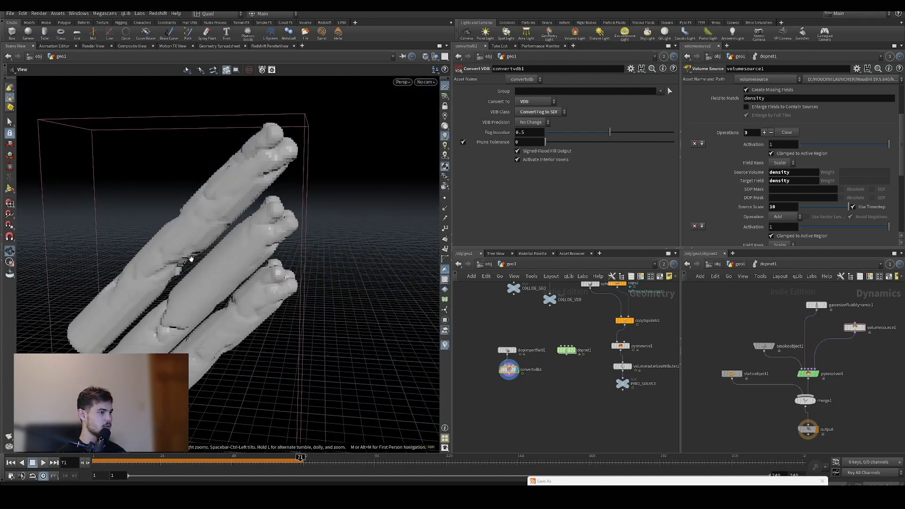
scroll(264, 189, "up", 3)
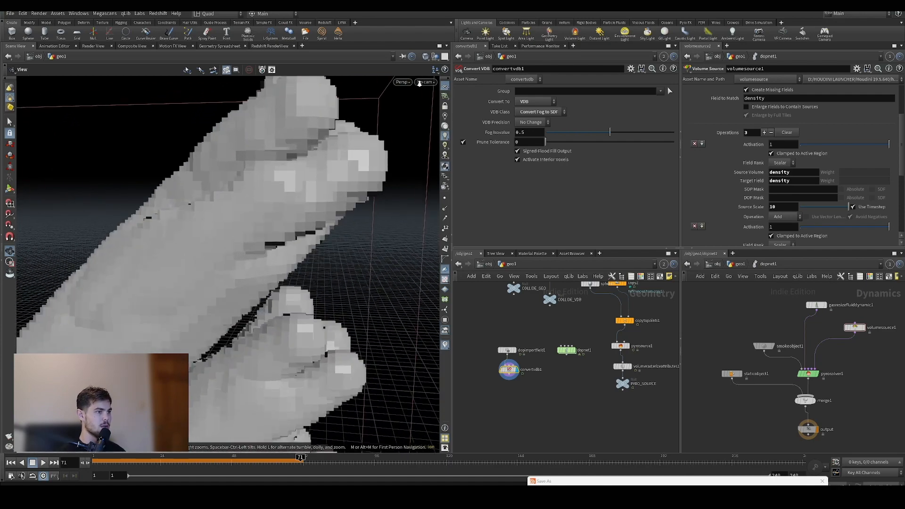
scroll(245, 243, "down", 5)
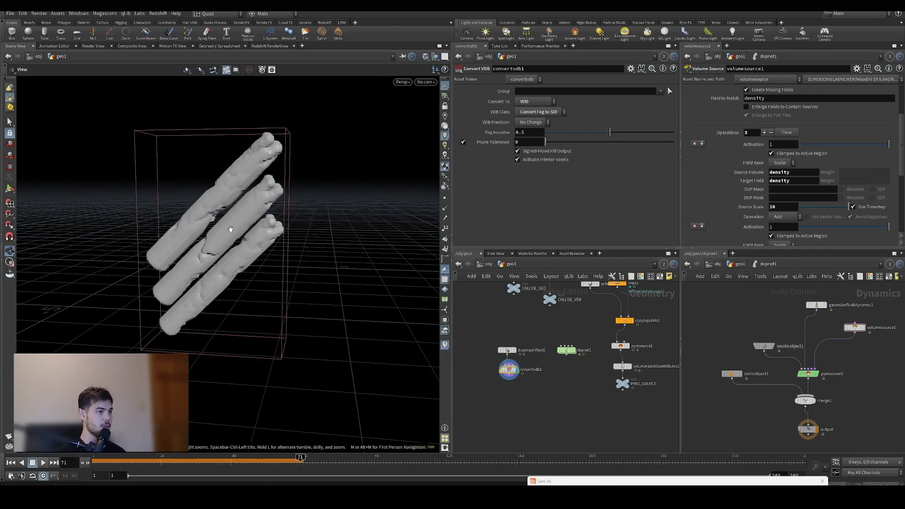
scroll(233, 228, "up", 4)
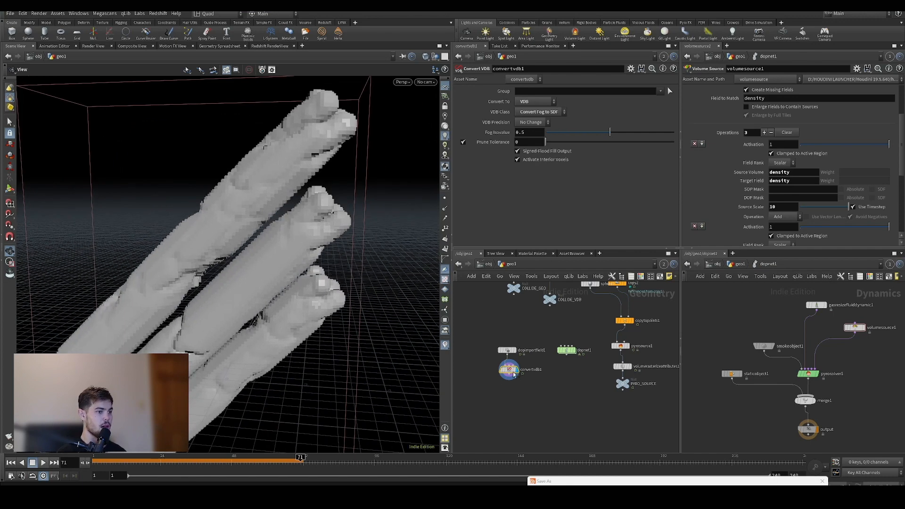
Add a VDB Resample node below convertvdb1, connected to its output, and display it.
key("Tab")
type("vdb re")
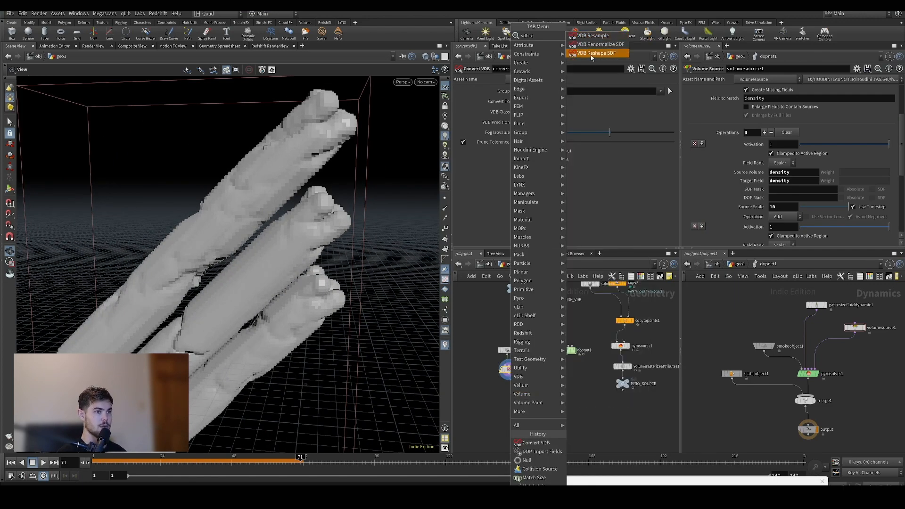
left_click(595, 37)
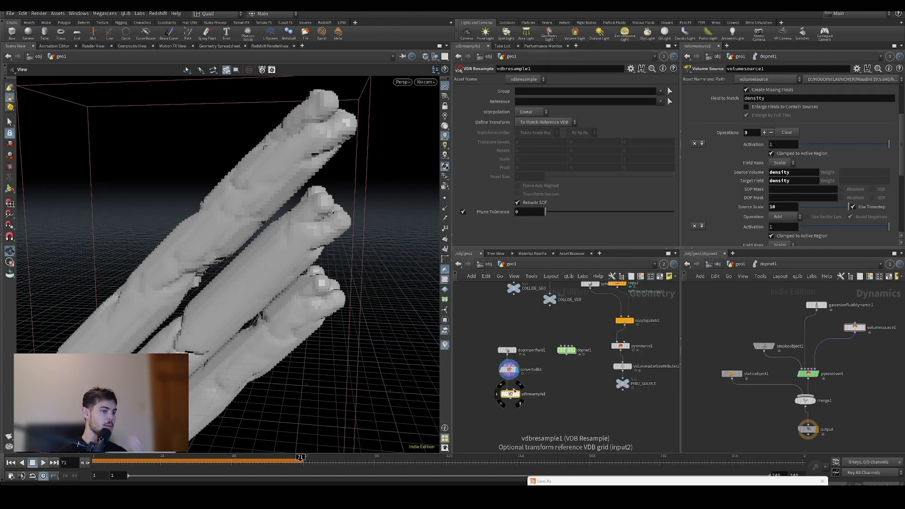
left_click(521, 394)
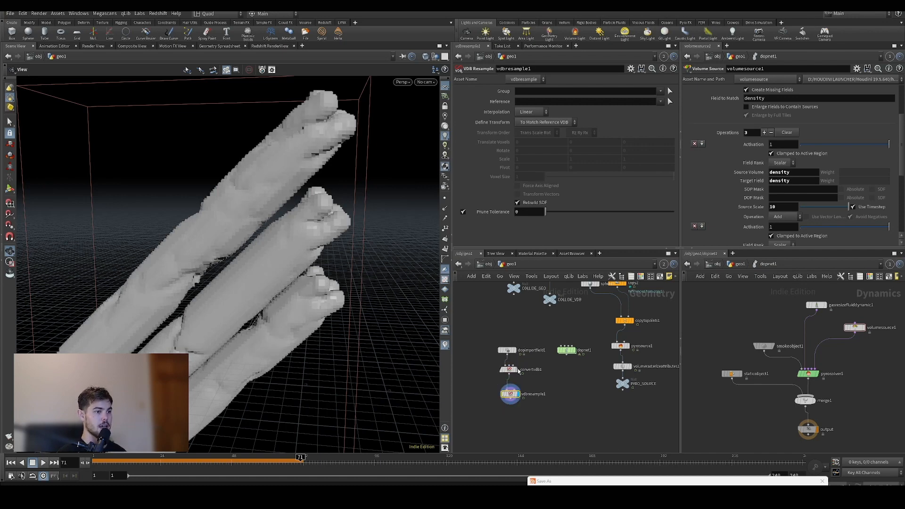
Add a VDB node beside convertvdb1 and connect it to the reference input of vdbresample1.
mouse_move(519, 365)
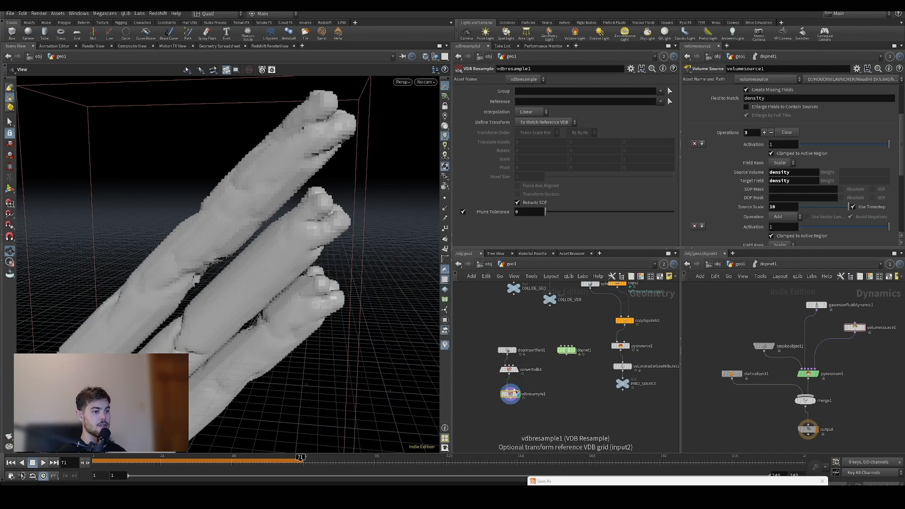
mouse_move(515, 395)
key("Tab")
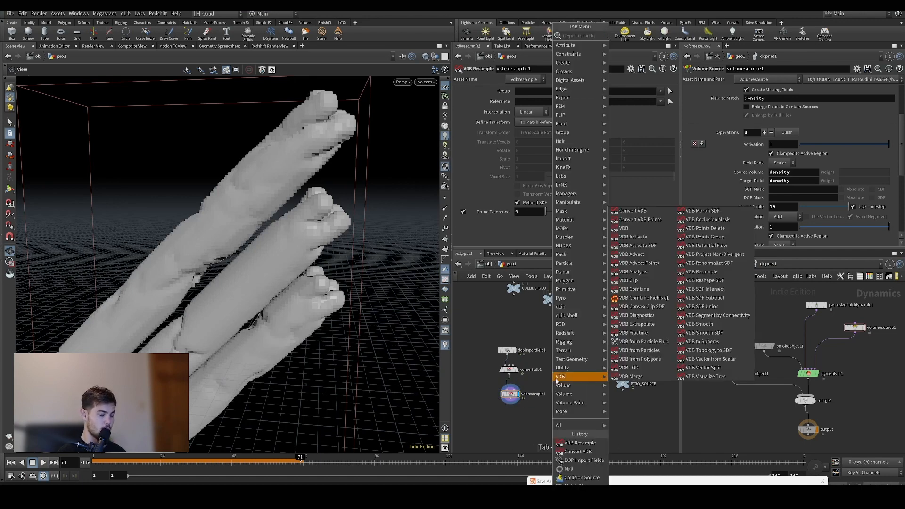
type("vdb")
left_click(631, 39)
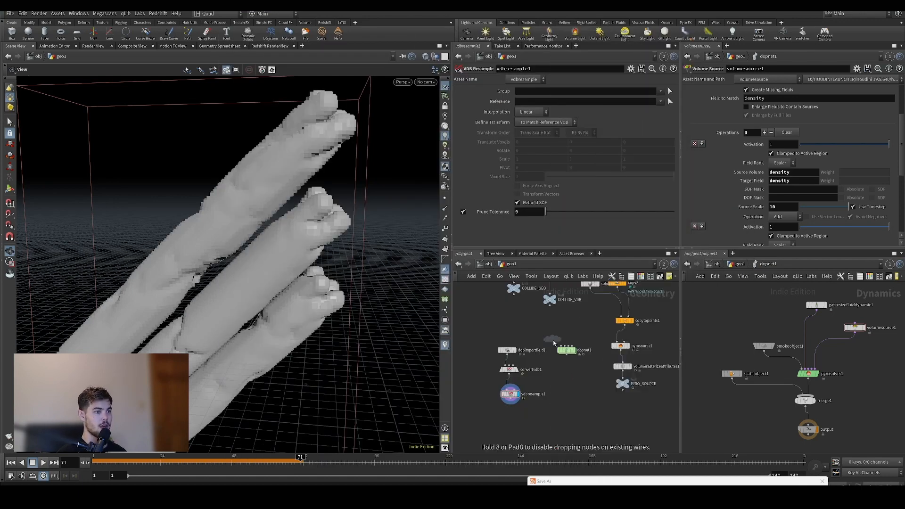
left_click(551, 377)
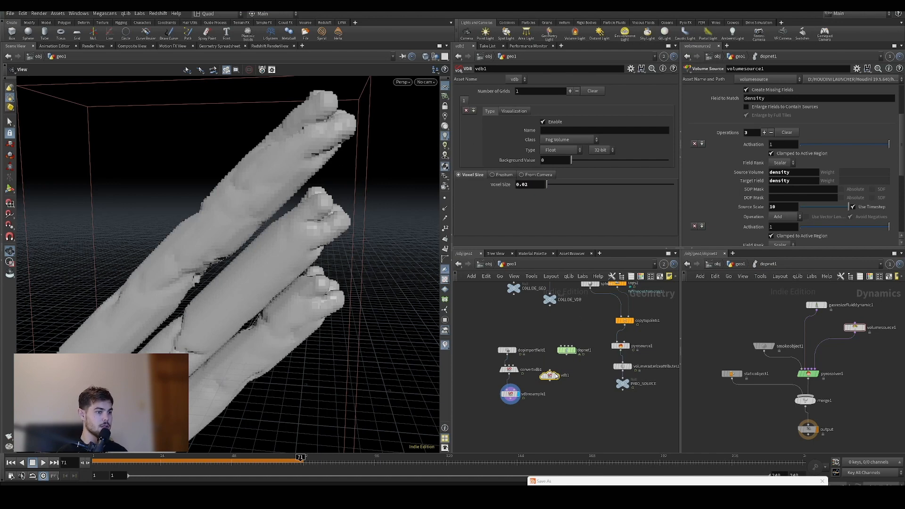
left_click_drag(542, 389, 514, 390)
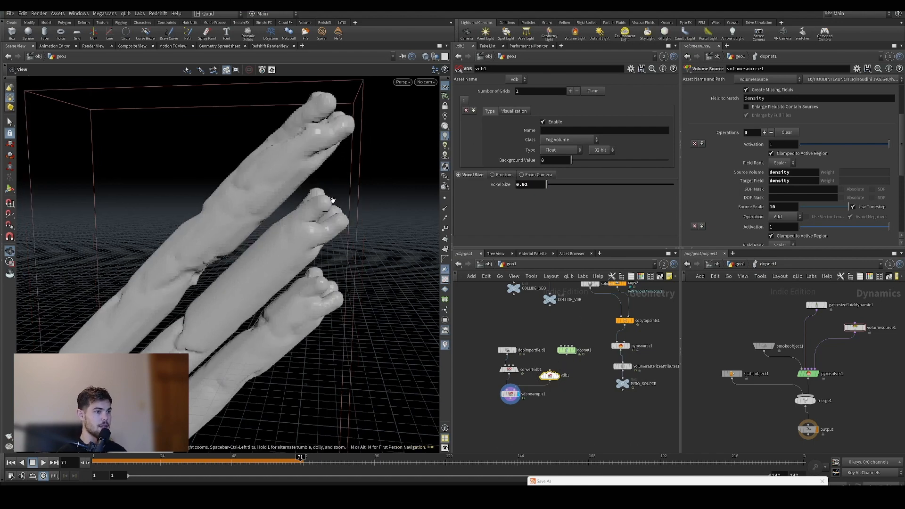
Set the voxel size of the reference VDB node to 0.01 and check the resampled surface detail.
key("Return")
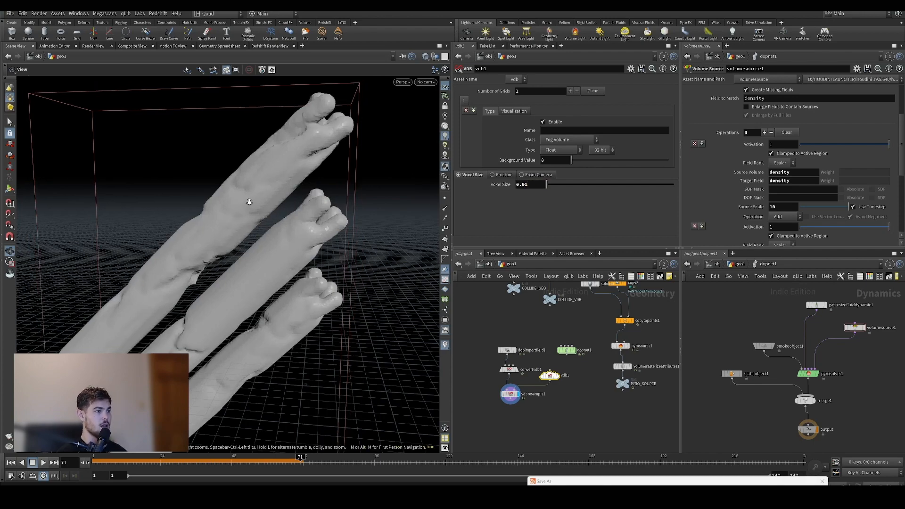
scroll(249, 201, "up", 3)
left_click_drag(292, 153, 370, 140)
scroll(371, 140, "up", 4)
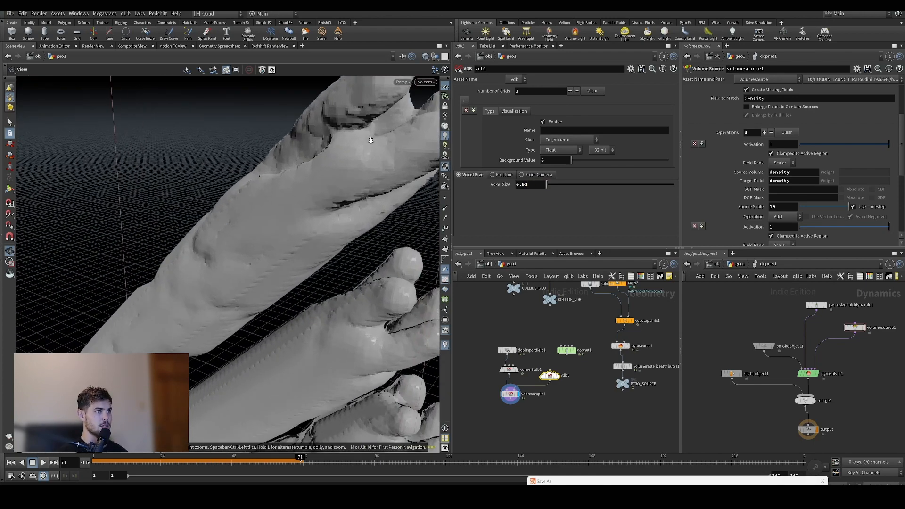
right_click_drag(371, 140, 283, 250)
left_click_drag(283, 250, 281, 322)
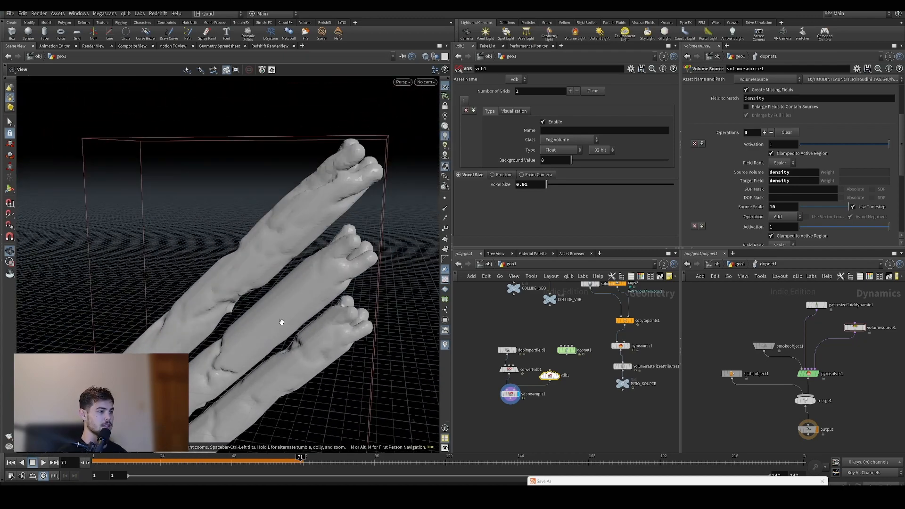
mouse_move(340, 358)
left_mouse_down()
mouse_move(306, 348)
mouse_move(336, 343)
left_mouse_up()
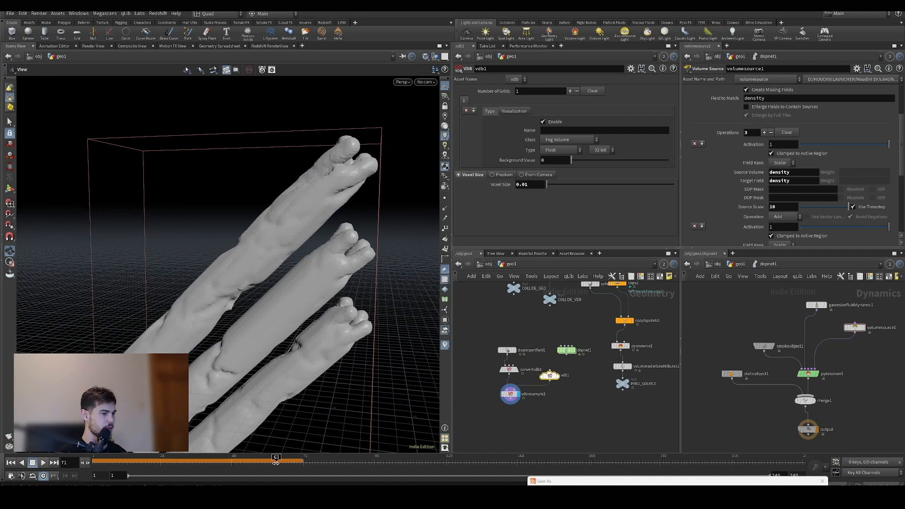
Return the timeline to frame 1 with vdbresample1 still displayed.
left_click_drag(300, 458, 89, 463)
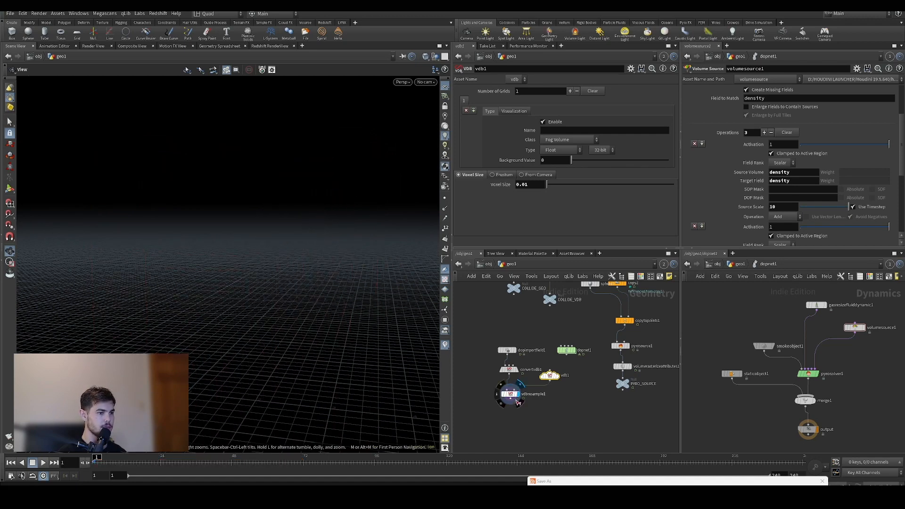
middle_click_drag(478, 416, 486, 395)
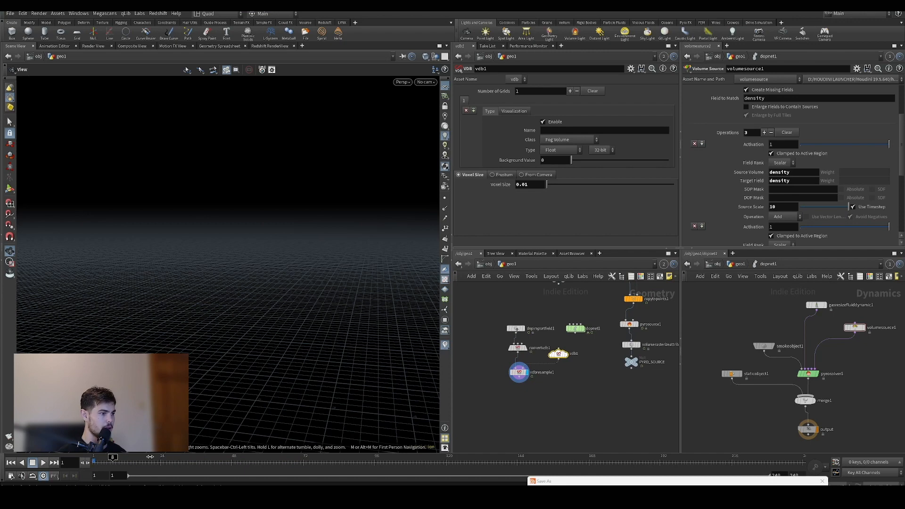
Advance the timeline to frame 37 and examine the resampled VDB surface up close.
left_click_drag(150, 456, 201, 462)
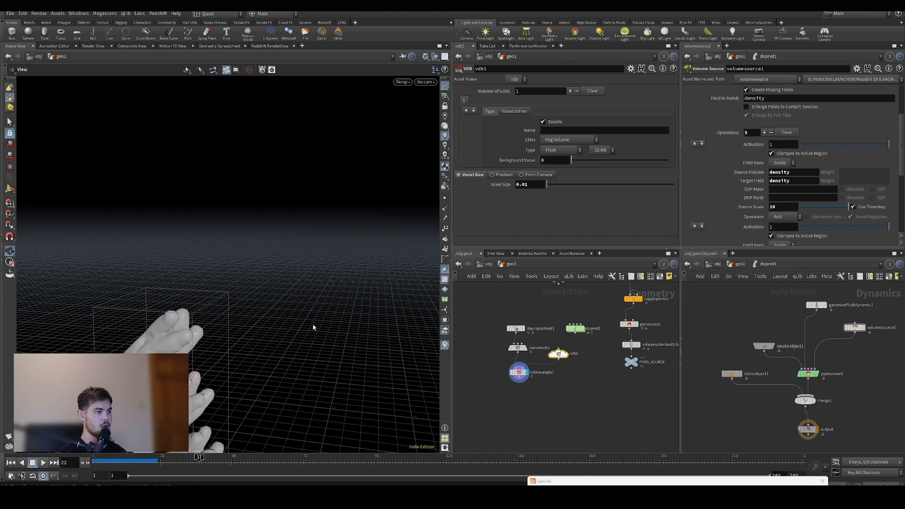
left_click_drag(206, 337, 247, 308)
scroll(247, 309, "up", 3)
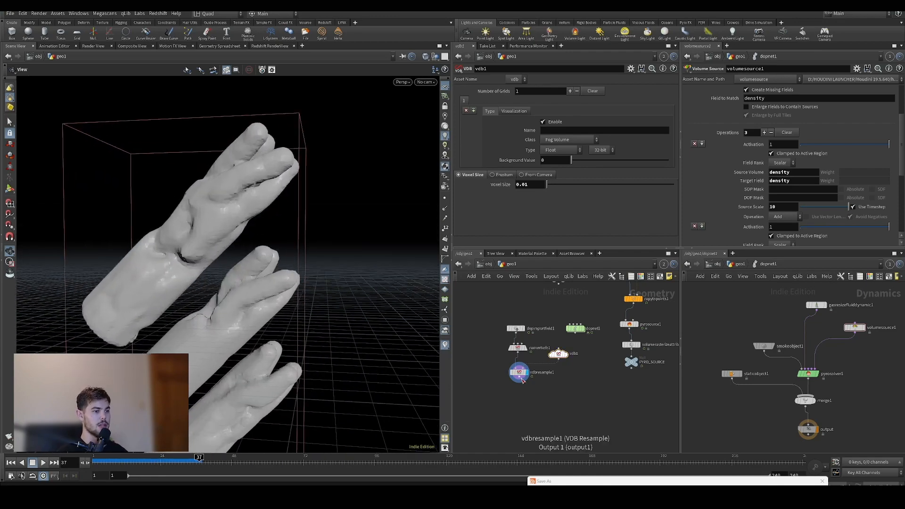
Add a VDB Smooth SDF node below vdbresample1, connected to its output, and display it.
key("Tab")
type("vdb")
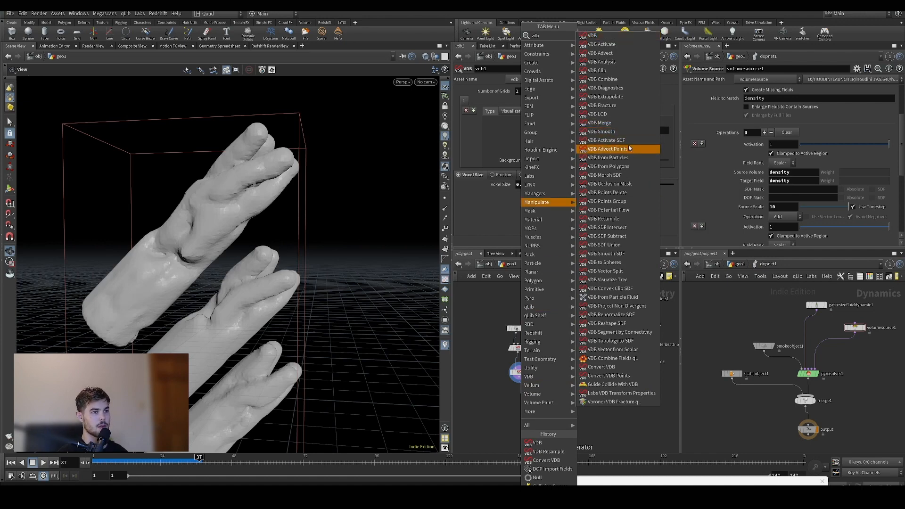
type(" s")
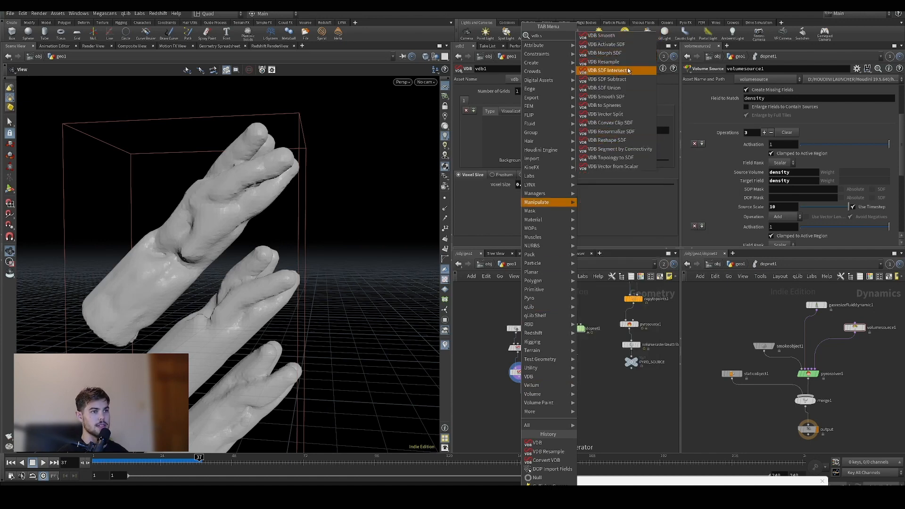
left_click(606, 96)
left_click(523, 393)
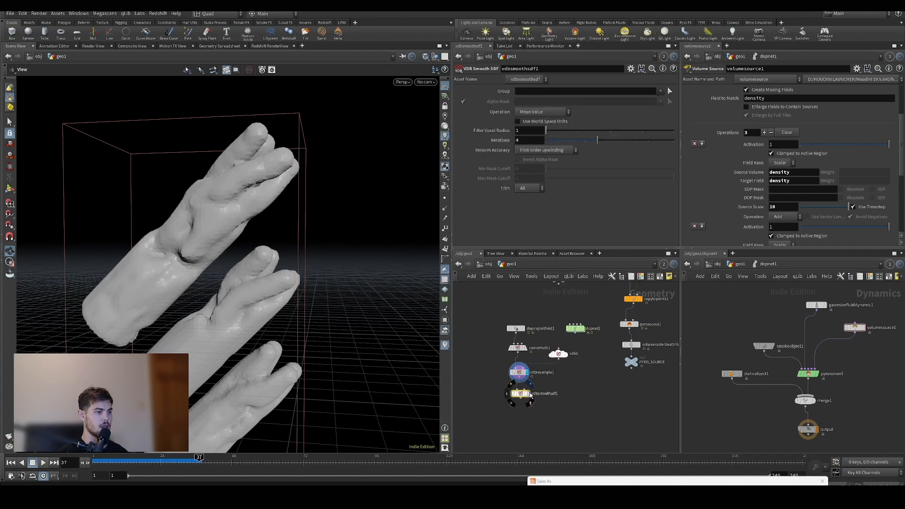
left_click(529, 393)
Connect a Convert VDB node below vdbsmoothsdf1, set it to convert to Polygons, and display it.
middle_click_drag(550, 417, 548, 371)
left_click(518, 357)
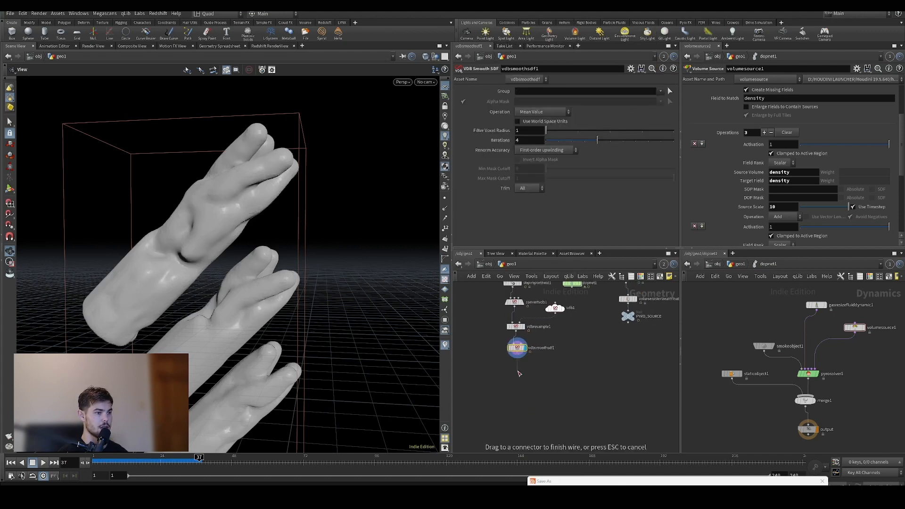
right_click(519, 371)
type("vdb c")
left_click(629, 57)
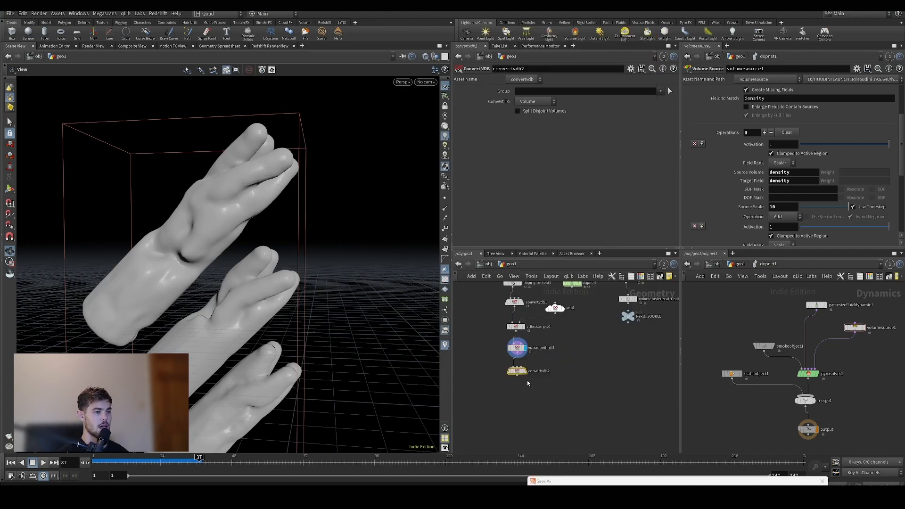
left_click(536, 101)
left_click(533, 128)
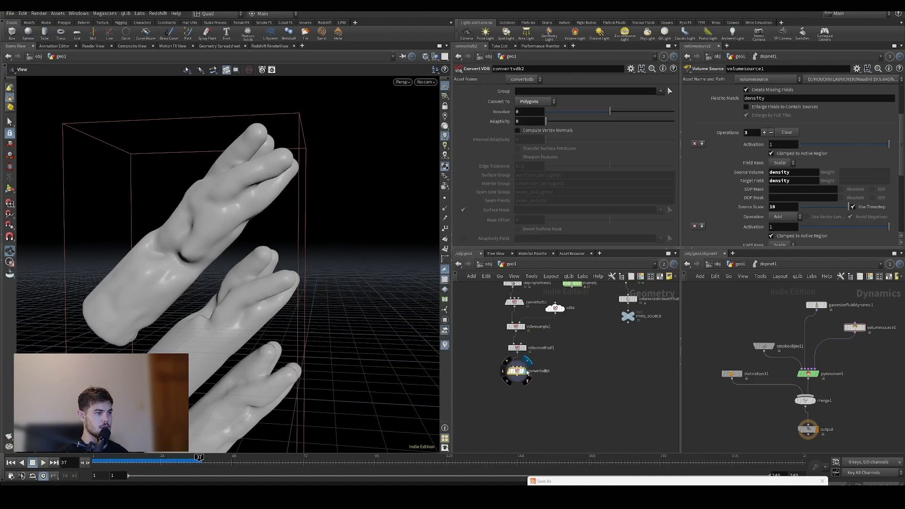
left_click(527, 372)
Scrub back to frame 32 and examine the converted polygon surface from a wider view.
left_click_drag(303, 289, 289, 259)
mouse_move(178, 462)
left_mouse_down()
mouse_move(105, 462)
mouse_move(187, 461)
left_mouse_up()
right_click_drag(232, 297, 218, 313)
left_click_drag(219, 313, 222, 334)
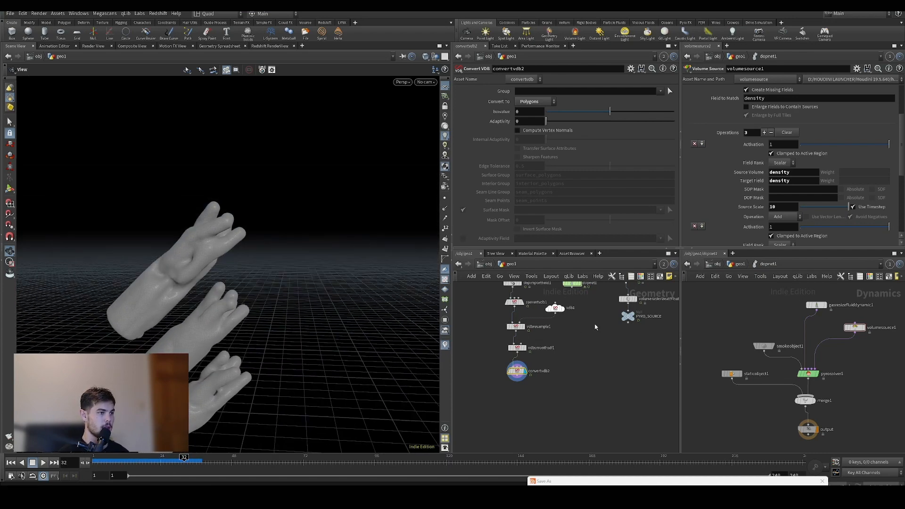
middle_click_drag(595, 326, 601, 392)
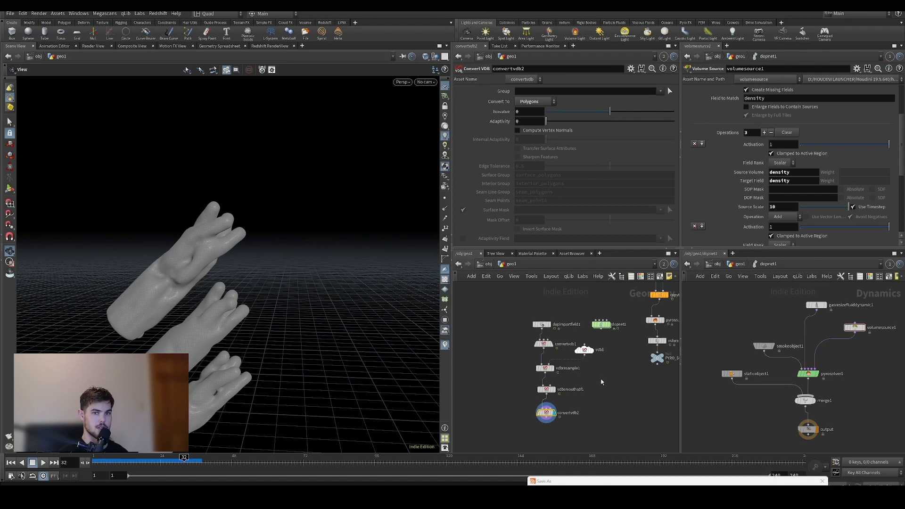
scroll(612, 369, "up", 2)
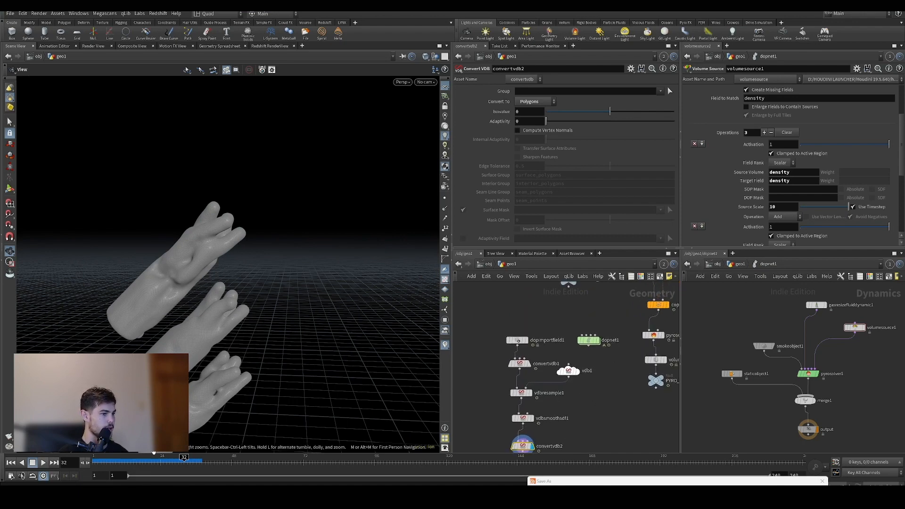
Display dopimportfield1 and play the imported density field from the start of the timeline.
left_click(528, 341)
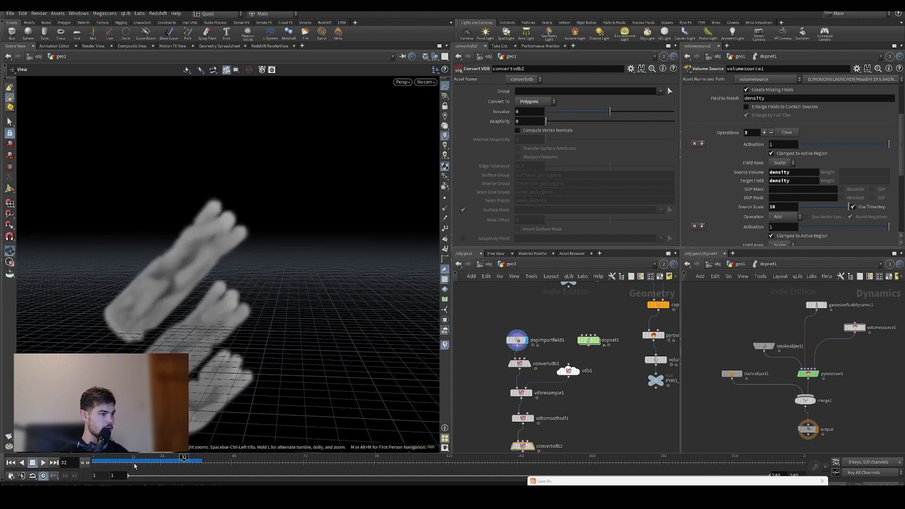
left_click_drag(106, 463, 87, 462)
left_click(44, 462)
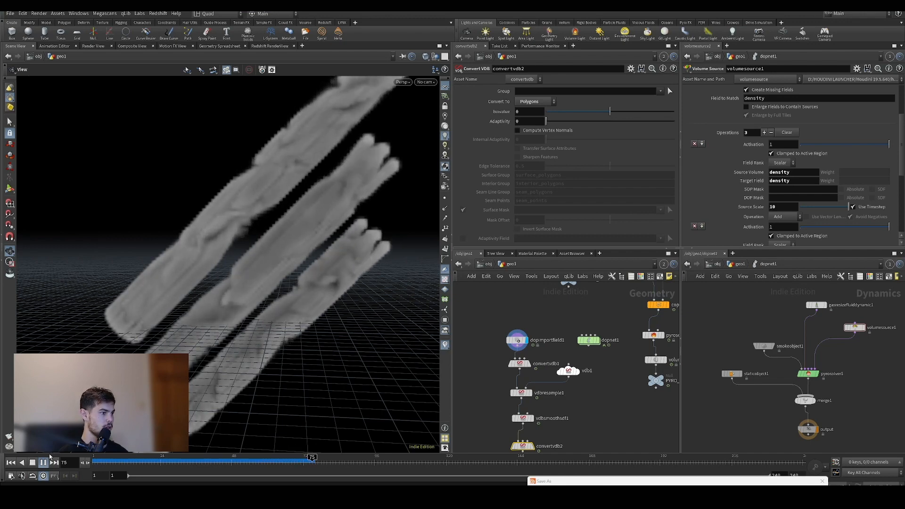
left_click_drag(123, 463, 98, 463)
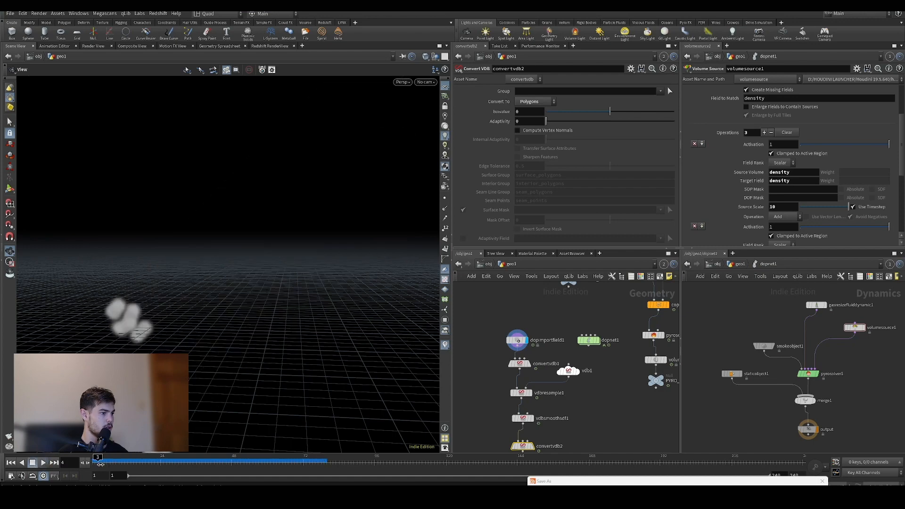
left_click(44, 464)
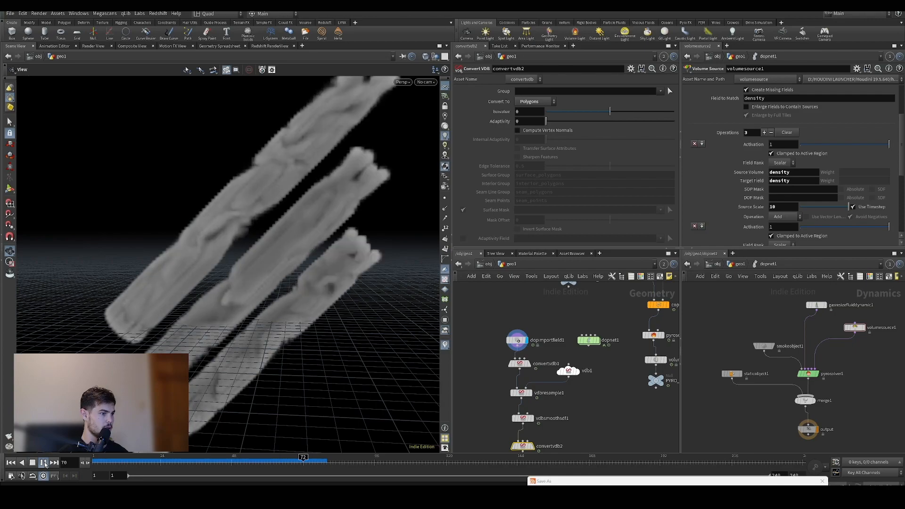
Display convertvdb2 again and examine the polygon surface at frame 78 from a different angle.
middle_click_drag(461, 431, 469, 395)
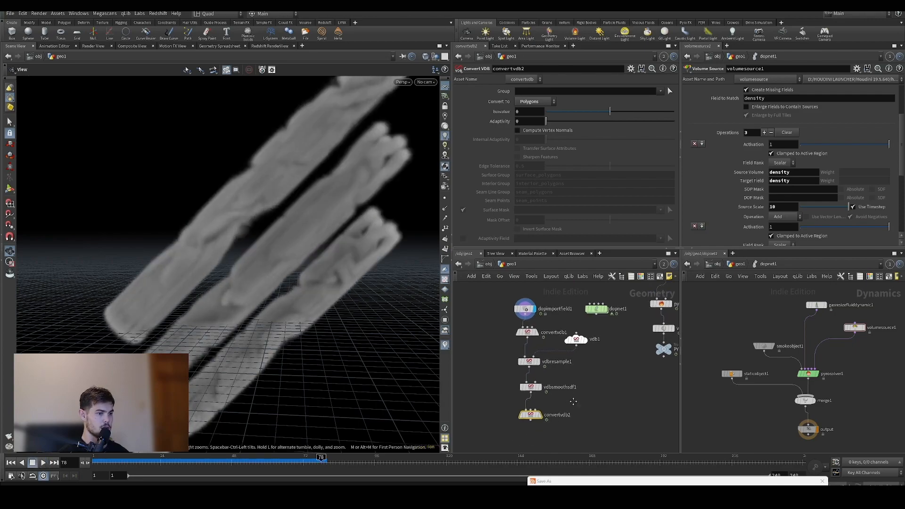
left_click(537, 411)
left_click_drag(364, 376, 248, 244)
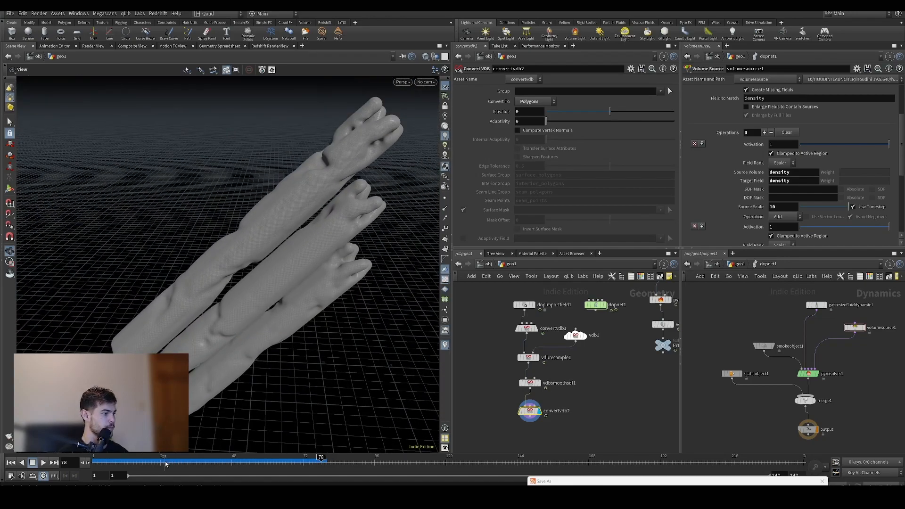
left_click(92, 462)
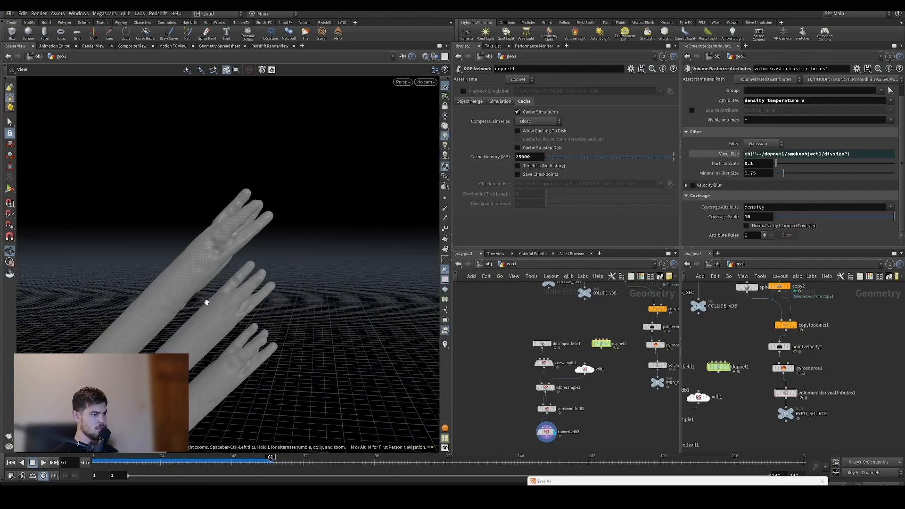
Examine the meshed smoke surface at frame 61 from several angles, then scrub to frame 51.
mouse_move(214, 302)
left_mouse_down()
mouse_move(191, 297)
mouse_move(307, 313)
mouse_move(198, 300)
mouse_move(210, 285)
left_mouse_up()
right_click_drag(210, 285, 241, 246)
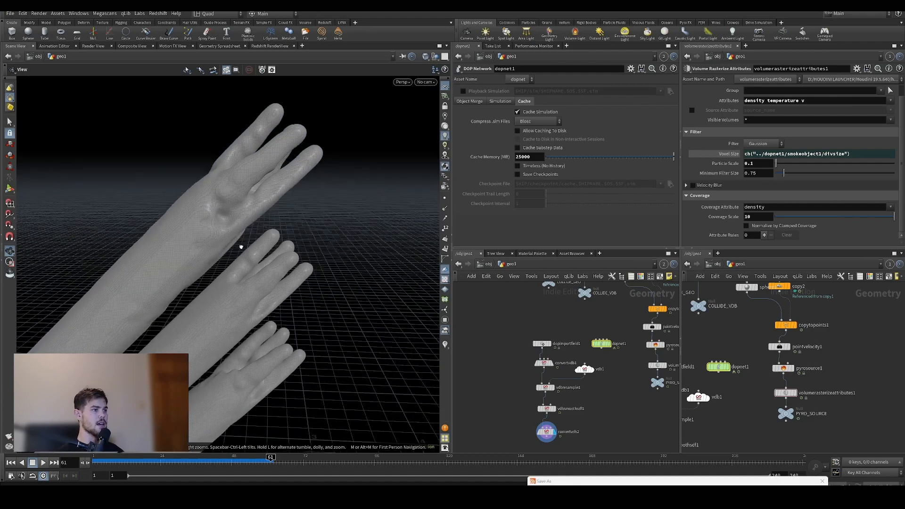
left_click_drag(240, 246, 219, 250)
right_click_drag(218, 250, 200, 311)
left_click_drag(200, 311, 198, 271)
left_click_drag(188, 463, 241, 461)
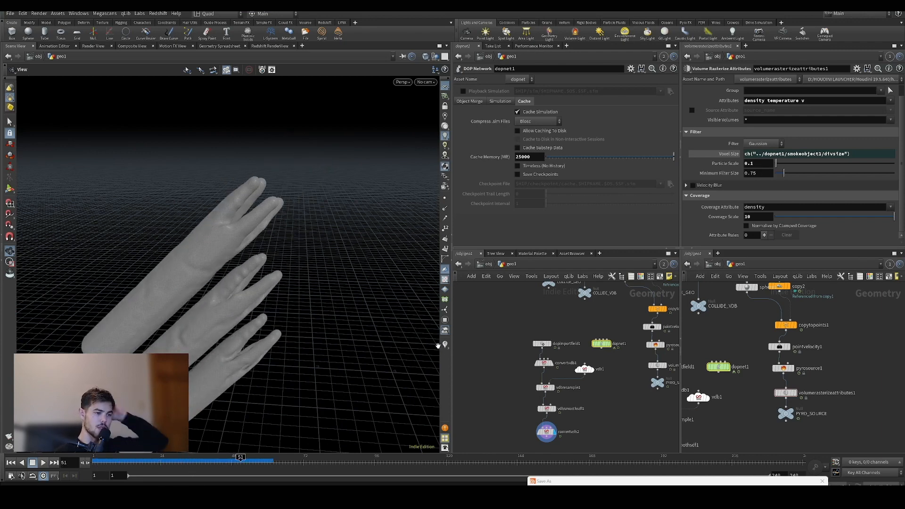
Enter dopnet1, inspect the raw smoke simulation at frame 51, and return to frame 1.
double_click(595, 344)
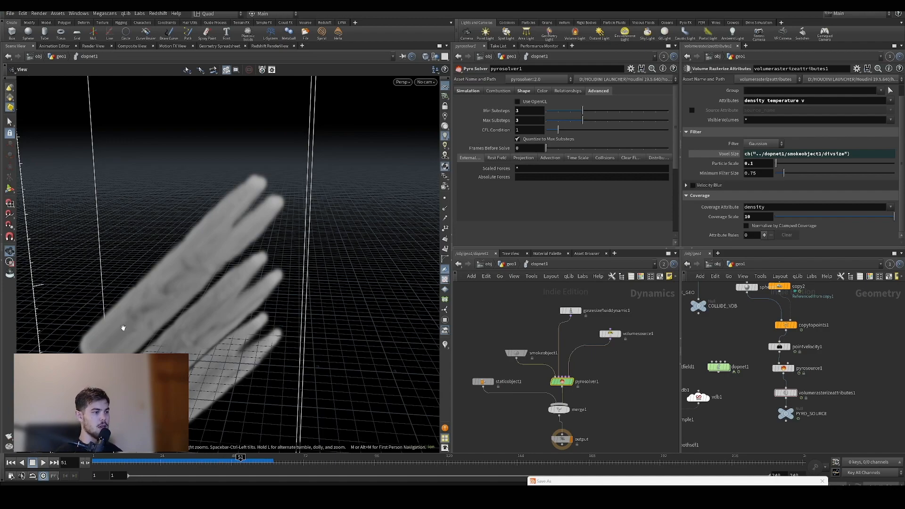
left_click_drag(137, 346, 111, 340)
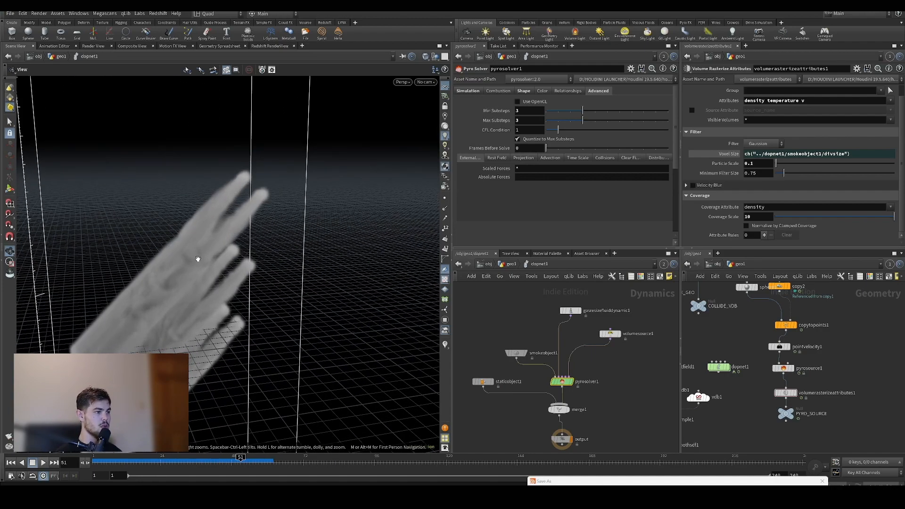
left_click_drag(220, 359, 140, 296)
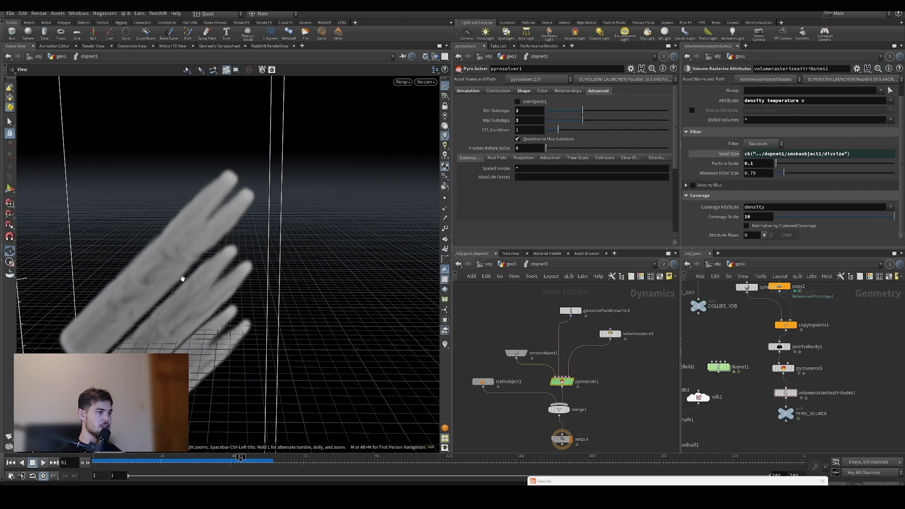
left_click_drag(116, 459, 89, 468)
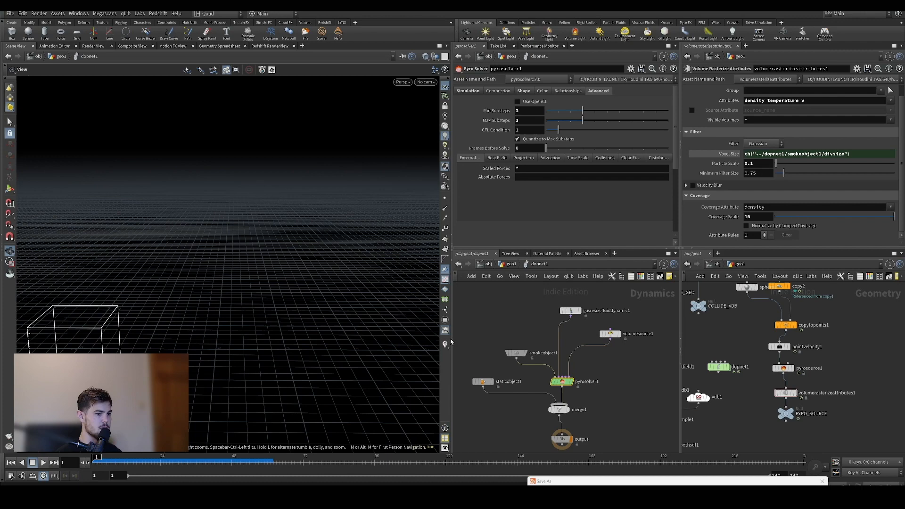
Try a viscosity of 0.6 on pyrosolver1, simulate to frame 31, then rewind and reset viscosity to its default.
left_click(513, 353)
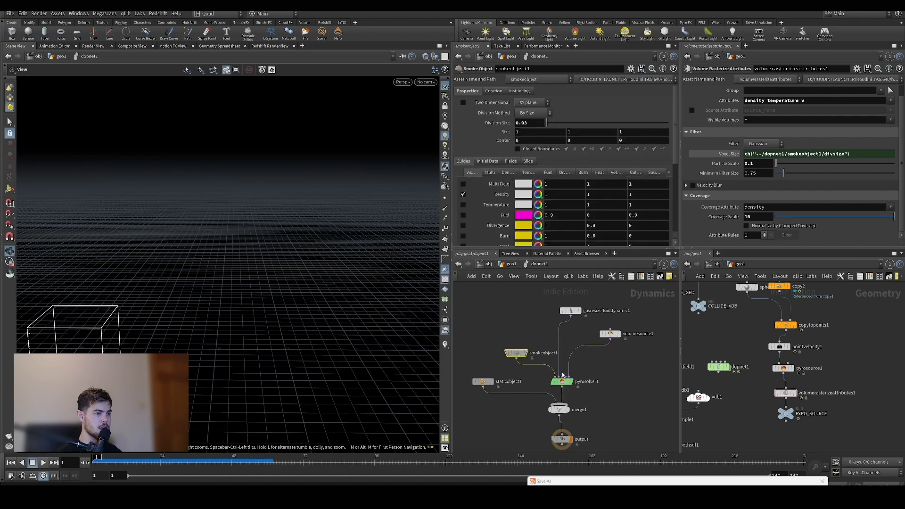
left_click(562, 381)
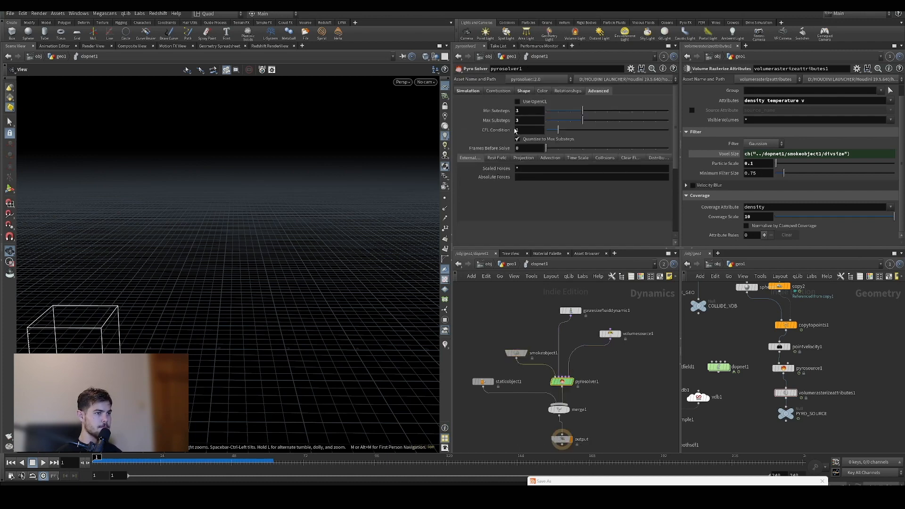
left_click(523, 90)
left_click(498, 90)
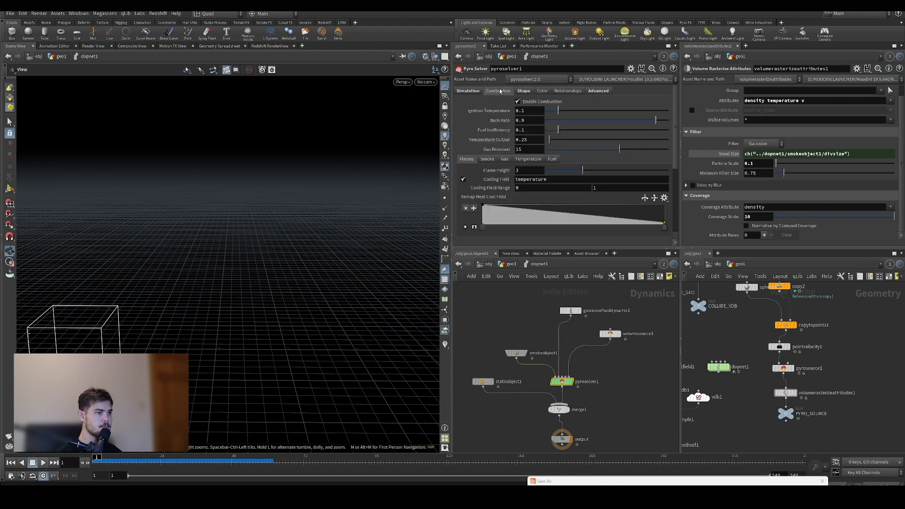
left_click(468, 90)
left_click_drag(546, 131, 554, 132)
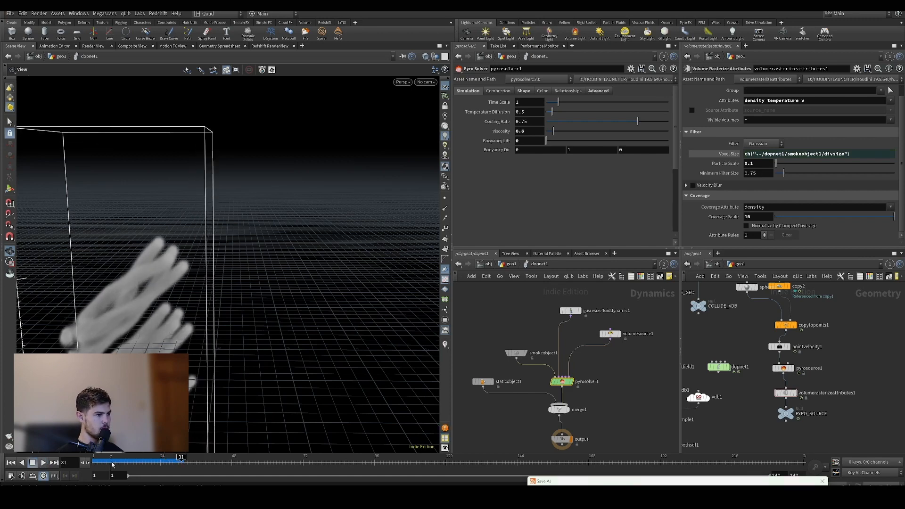
mouse_move(101, 461)
left_mouse_down()
mouse_move(167, 457)
mouse_move(97, 457)
left_mouse_up()
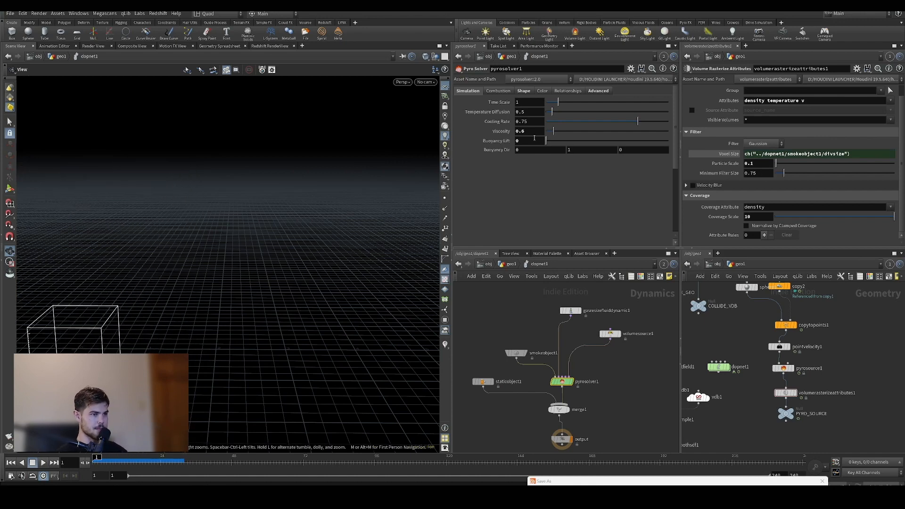
middle_click(509, 134, "ctrl")
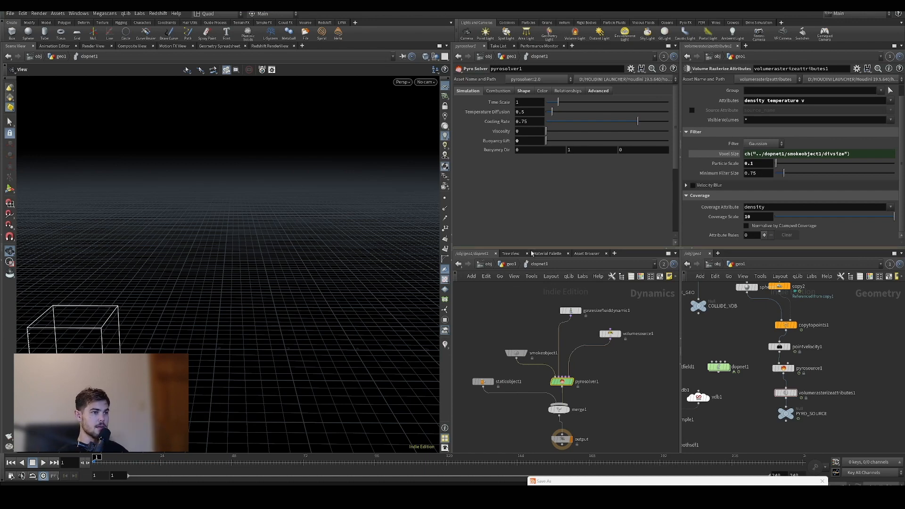
Review the shape, simulation and advanced settings of pyrosolver1 and play the simulation from frame 1.
left_click(530, 93)
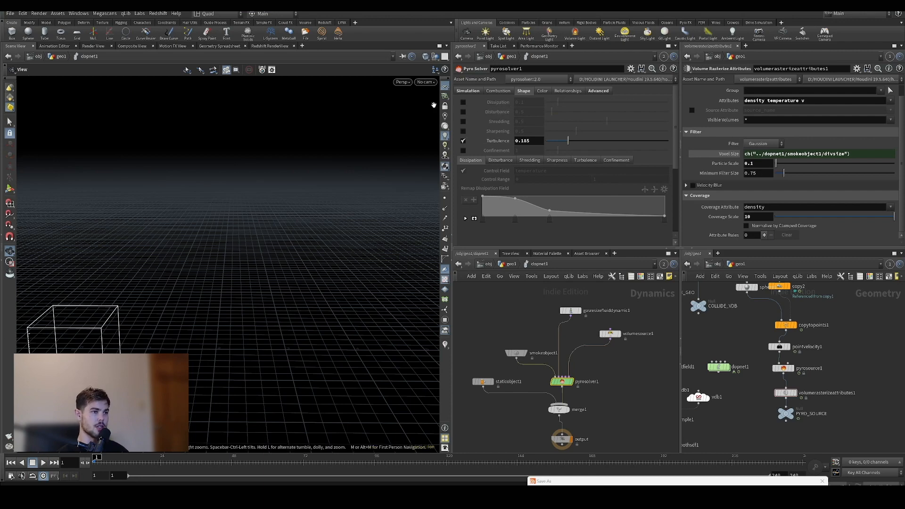
left_click(496, 91)
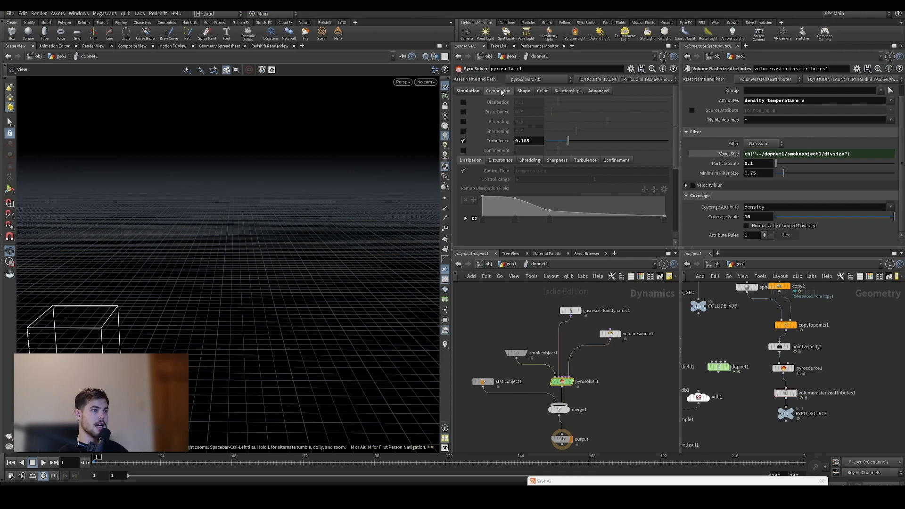
left_click(467, 91)
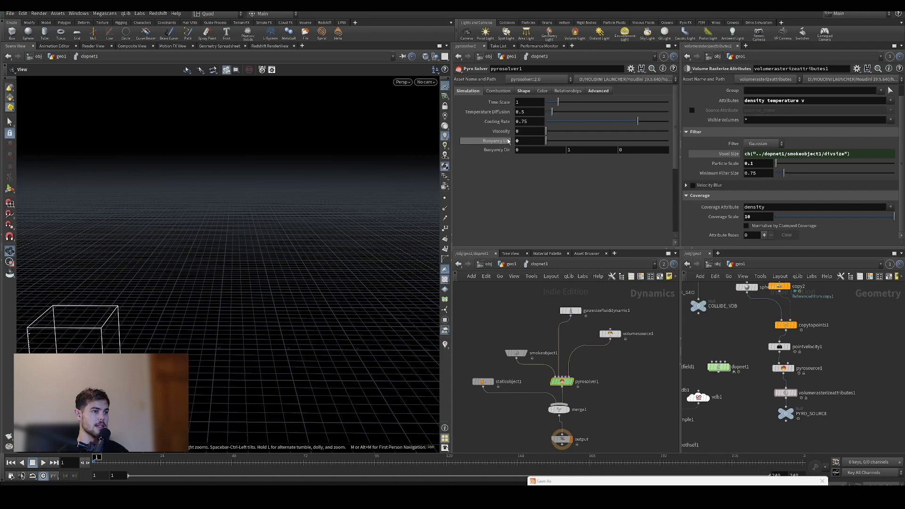
left_click(589, 91)
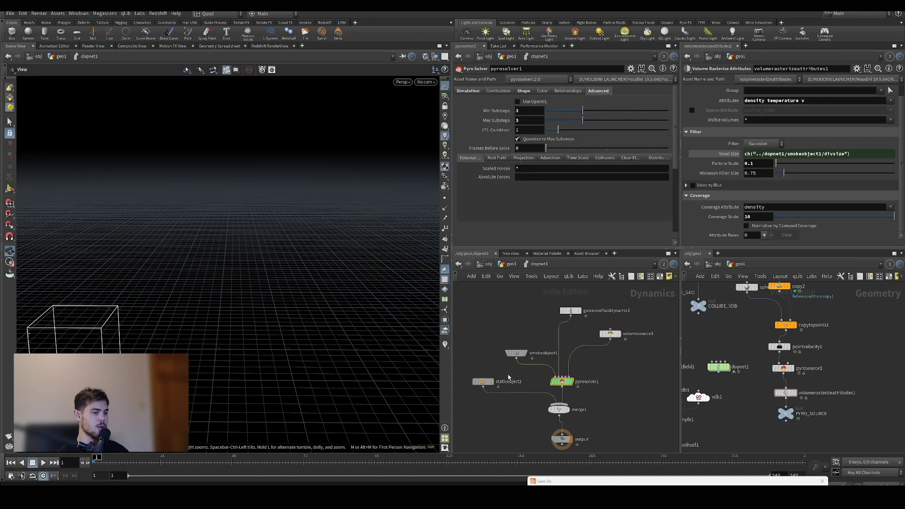
left_click(43, 463)
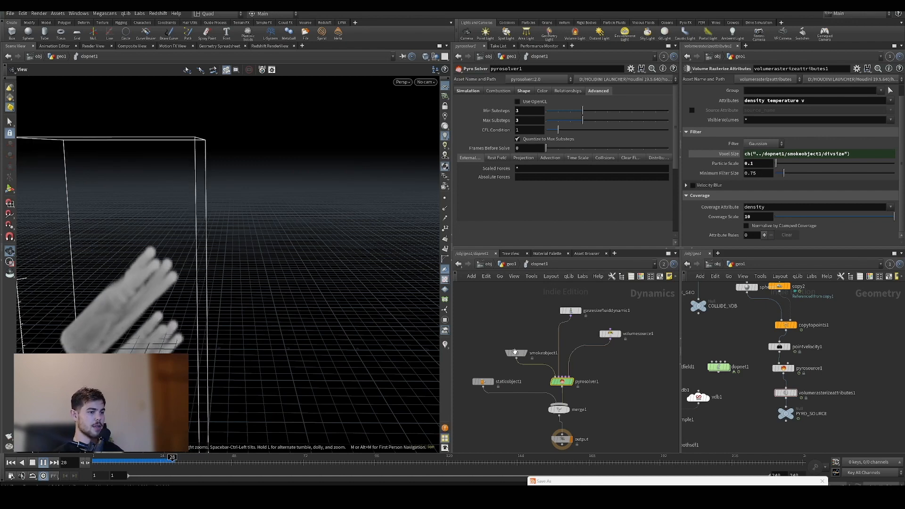
Stop the simulation playback, return to geo1, and inspect the meshed smoke surface from several angles.
mouse_move(516, 353)
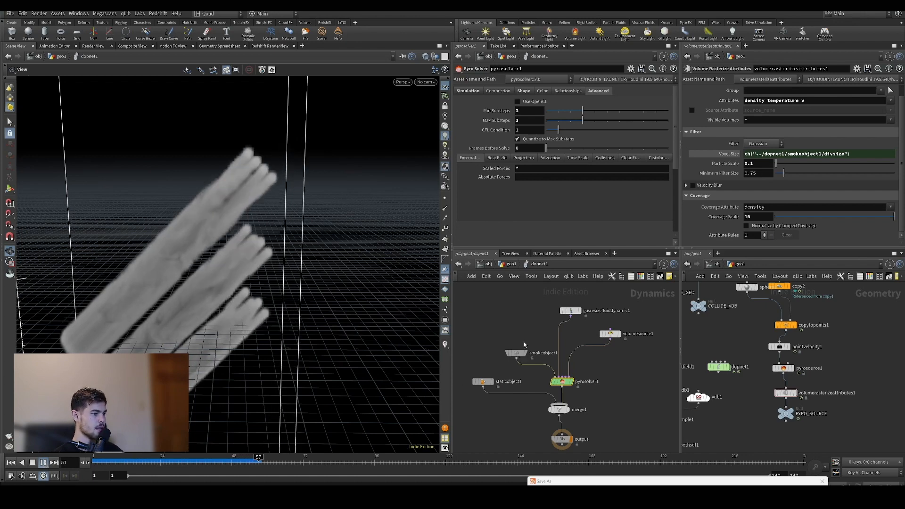
key("Escape")
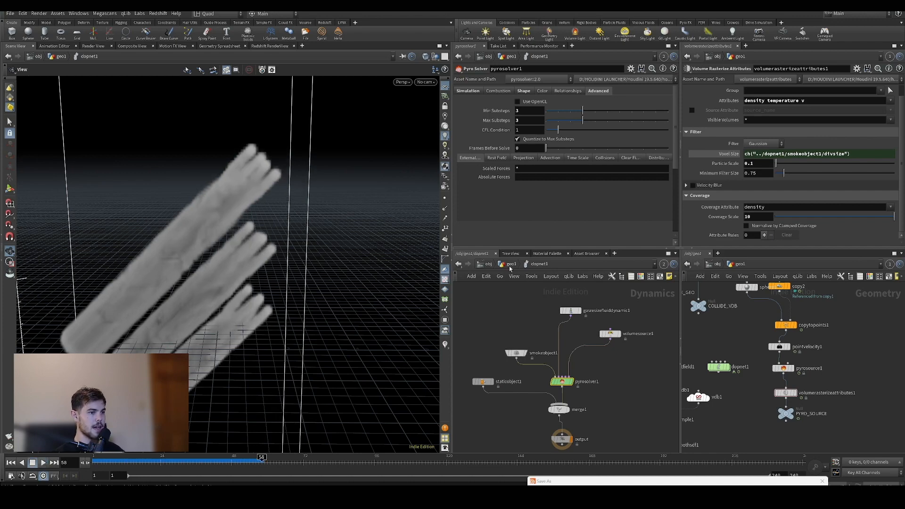
left_click(510, 265)
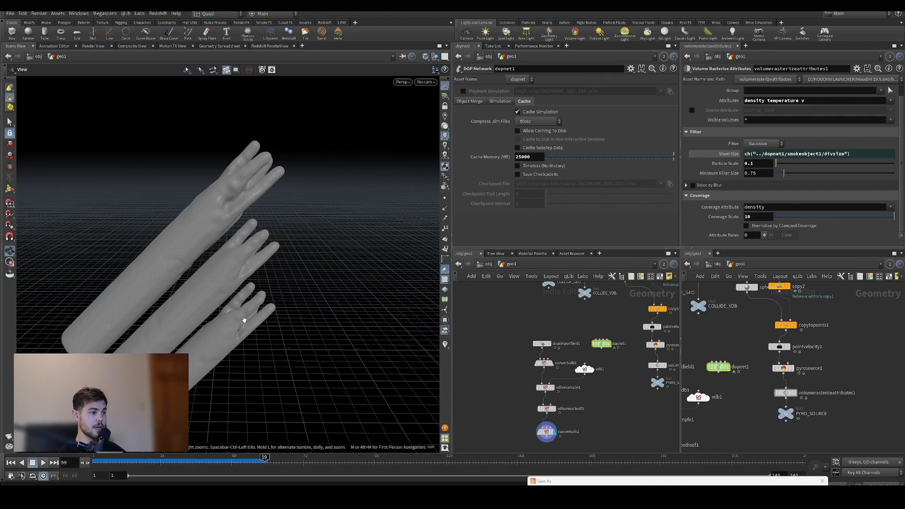
left_click_drag(244, 320, 164, 314)
left_click_drag(206, 278, 182, 269)
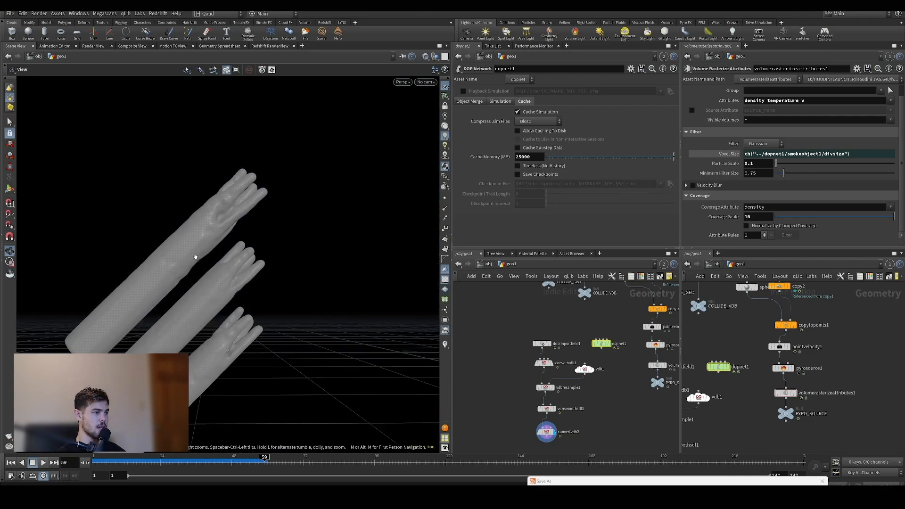
right_click_drag(182, 270, 179, 321)
left_click_drag(180, 321, 203, 327)
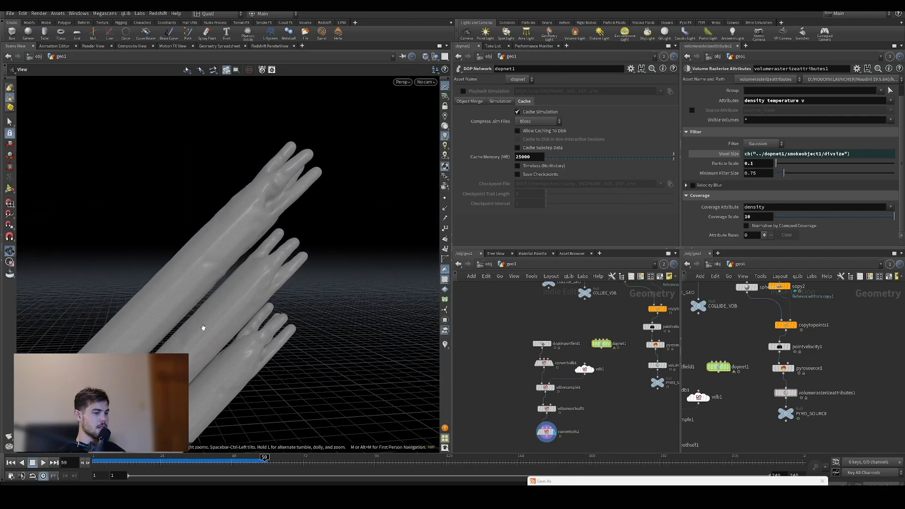
left_click_drag(331, 326, 370, 317)
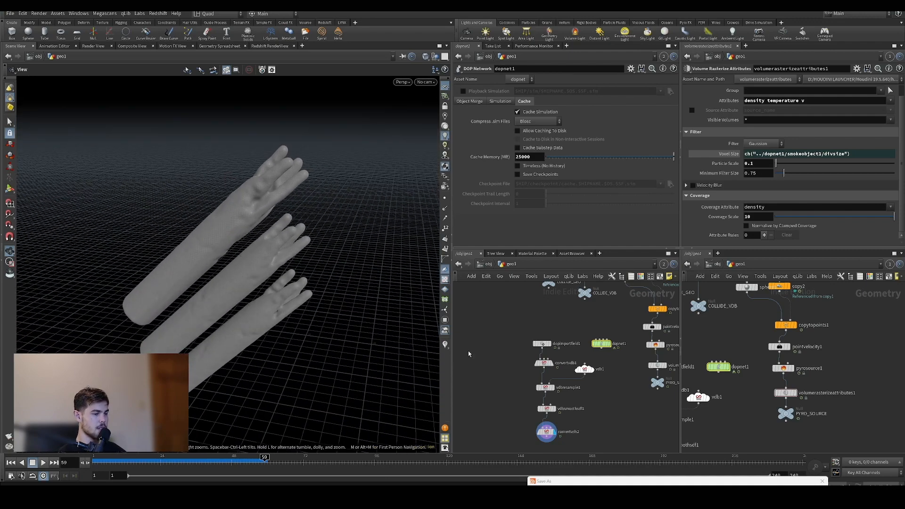
Overlay the COLLIDE_GEO pipes on the smoke mesh, compare the two, and reposition the null near its branch.
middle_click_drag(506, 357, 535, 387)
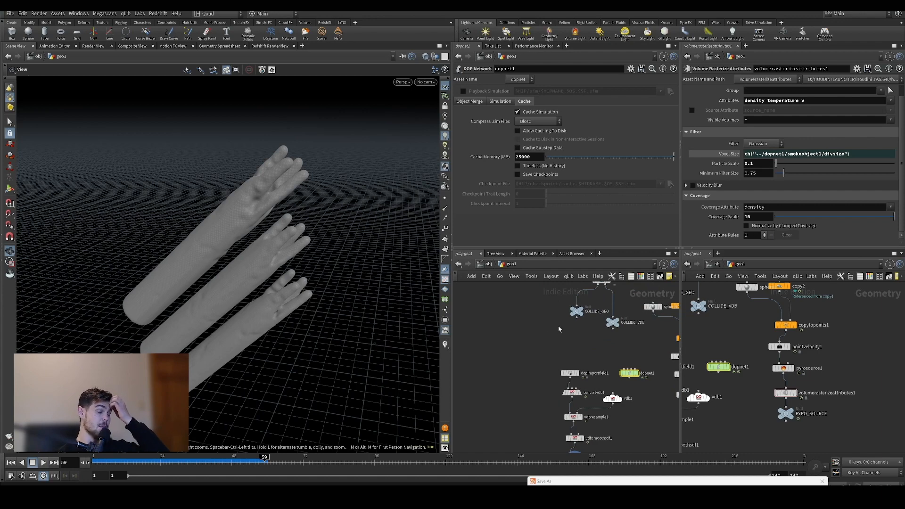
middle_click_drag(565, 341, 568, 378)
scroll(568, 378, "down", 2)
left_click_drag(585, 348, 557, 343)
left_click(563, 350)
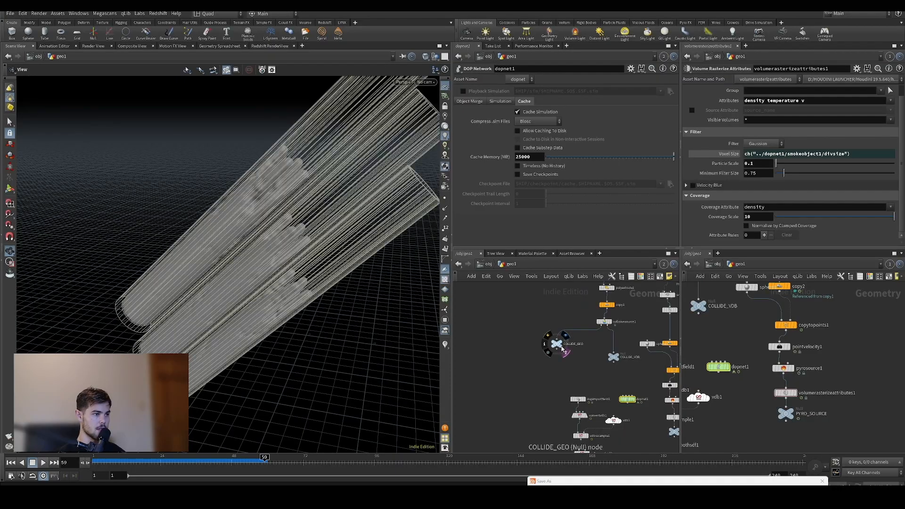
left_click_drag(332, 292, 365, 316)
middle_click_drag(571, 323, 580, 366)
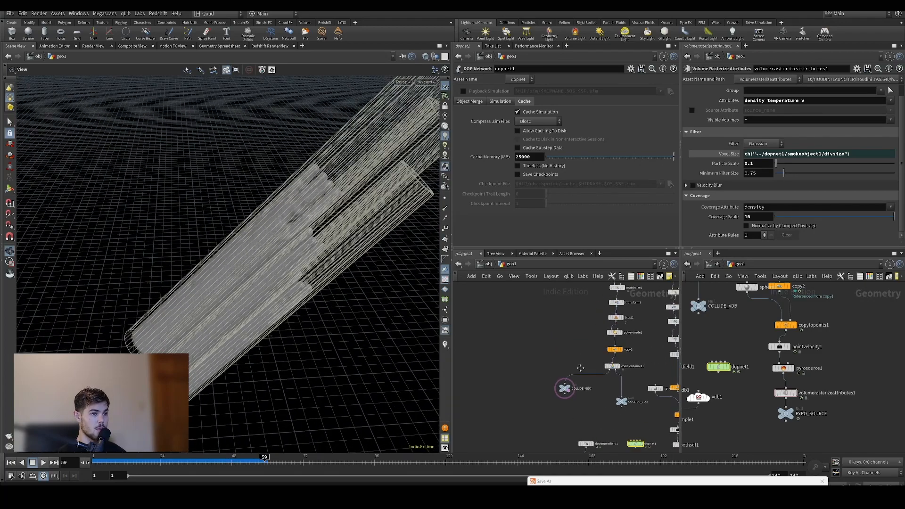
left_click_drag(566, 388, 587, 389)
middle_click_drag(586, 342, 588, 363)
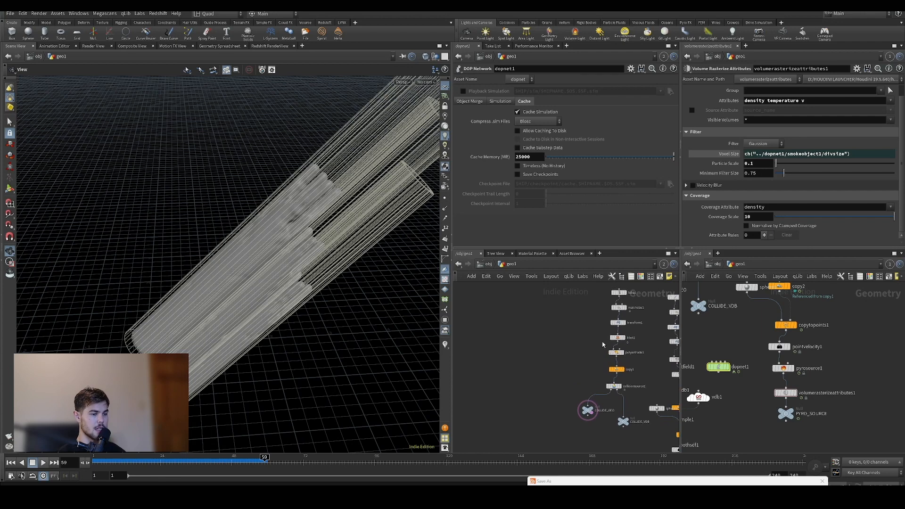
Duplicate polyextrude1 and copy1 into a separate branch off blast1 and display the duplicated pipes without the collision overlay.
left_click(615, 353)
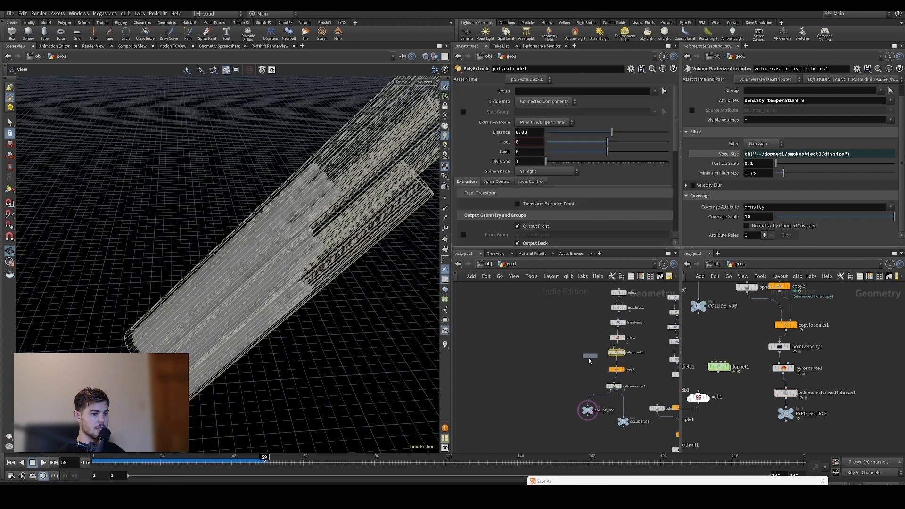
left_click(574, 359)
left_click_drag(588, 412, 602, 414)
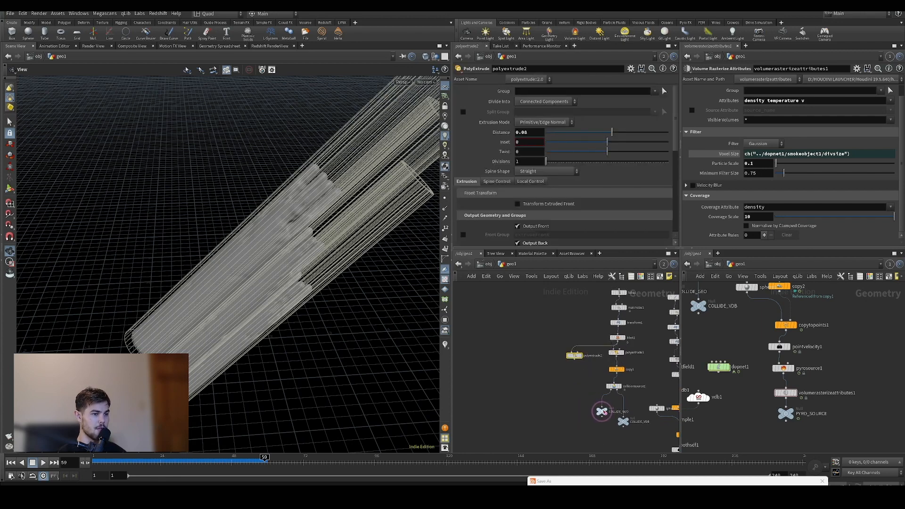
left_click(576, 362)
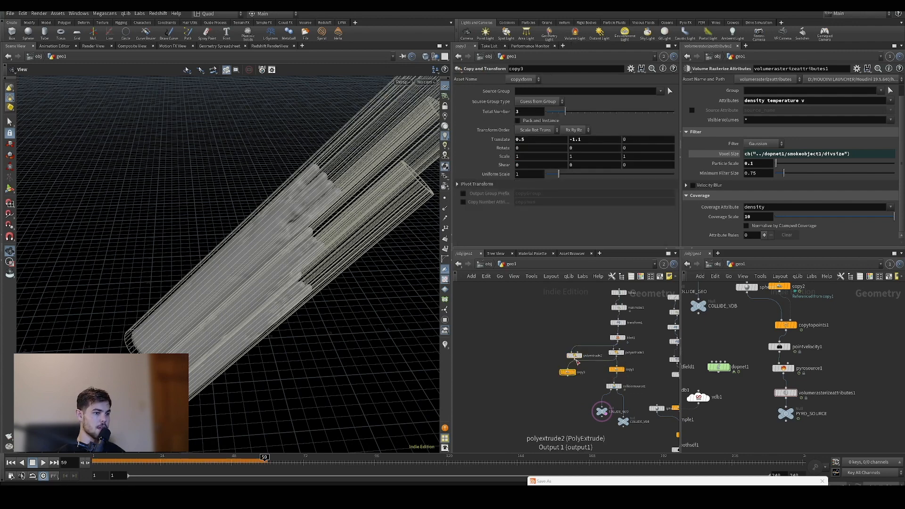
left_click_drag(570, 373, 602, 407)
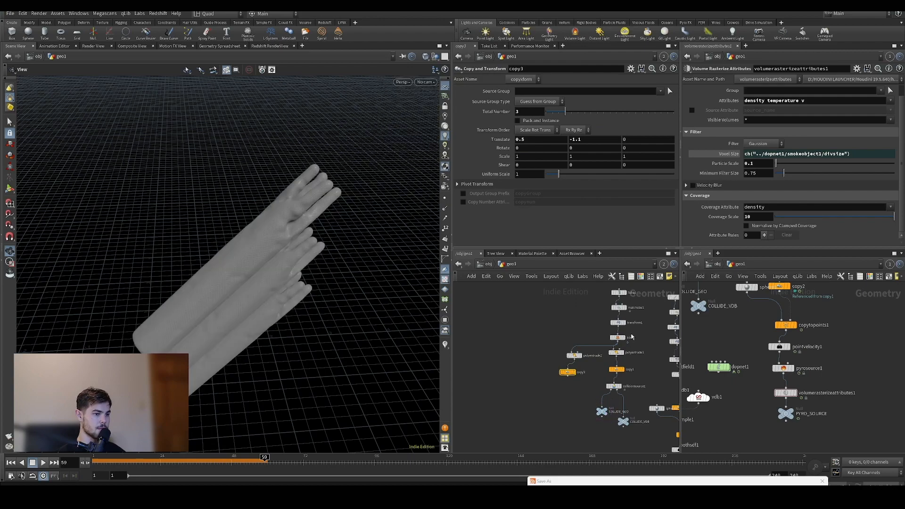
left_click(576, 373)
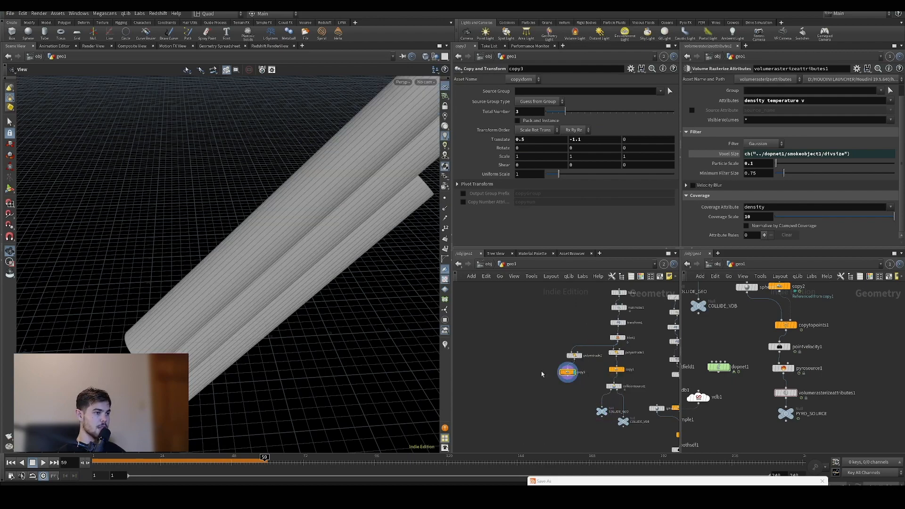
left_click_drag(358, 320, 299, 267, "alt")
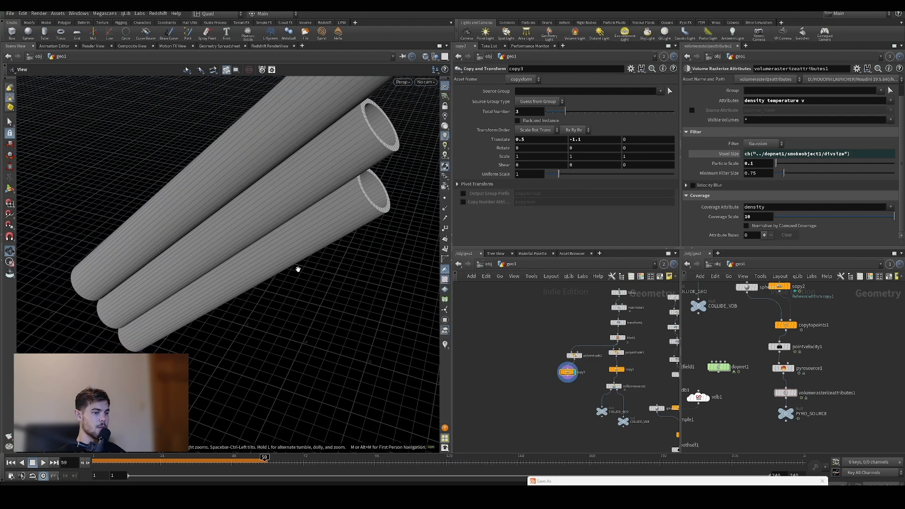
Convert the duplicated pipes with a VDB from Polygons node after copy3, using a voxel size of 0.01.
key("Tab")
type("vdb")
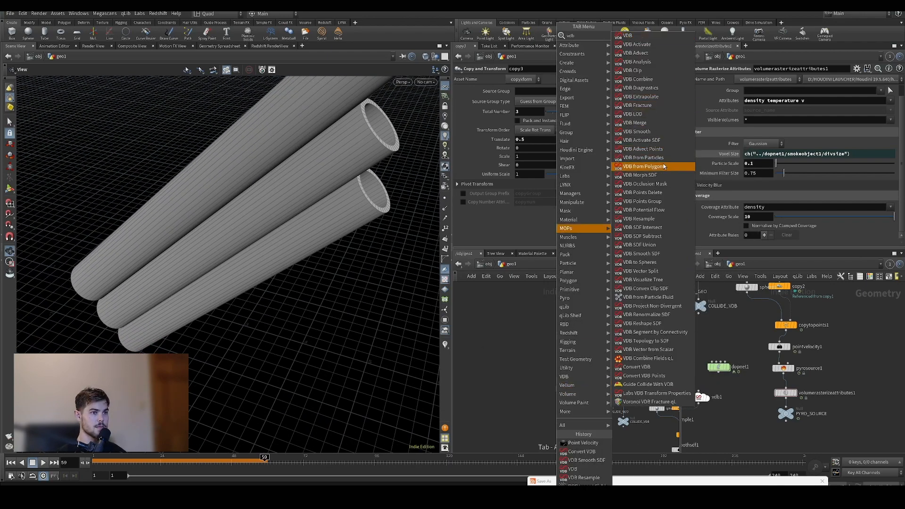
left_click(643, 166)
key("r")
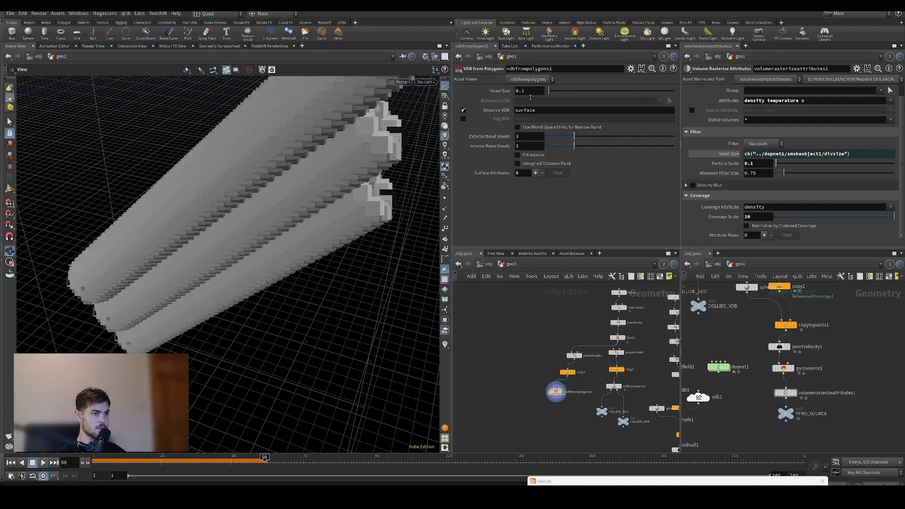
type("01")
key("Return")
right_click_drag(338, 266, 289, 326)
left_click_drag(289, 326, 310, 303)
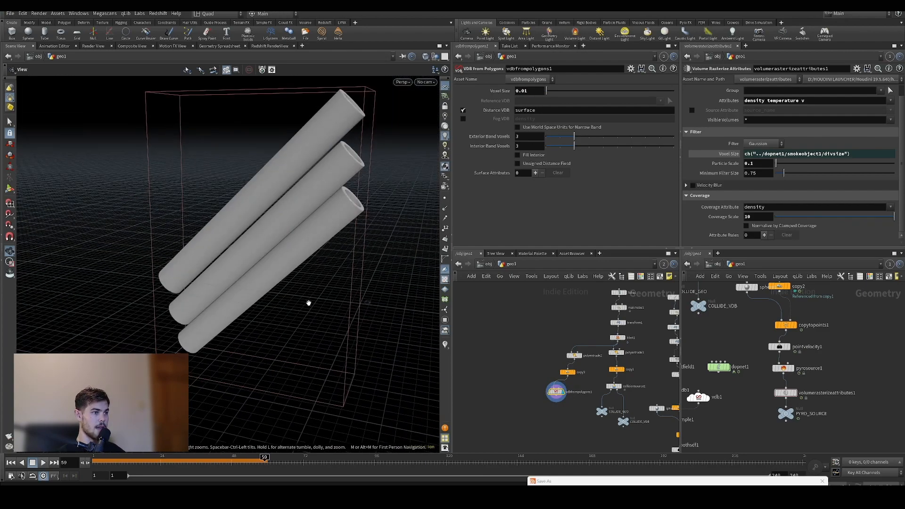
Add a VDB SDF Subtract node that subtracts vdbfrompolygons1 from the vdbsmoothsdf1 surface.
middle_click_drag(530, 377, 540, 277)
scroll(543, 358, "down", 1)
key("Tab")
type("vdb")
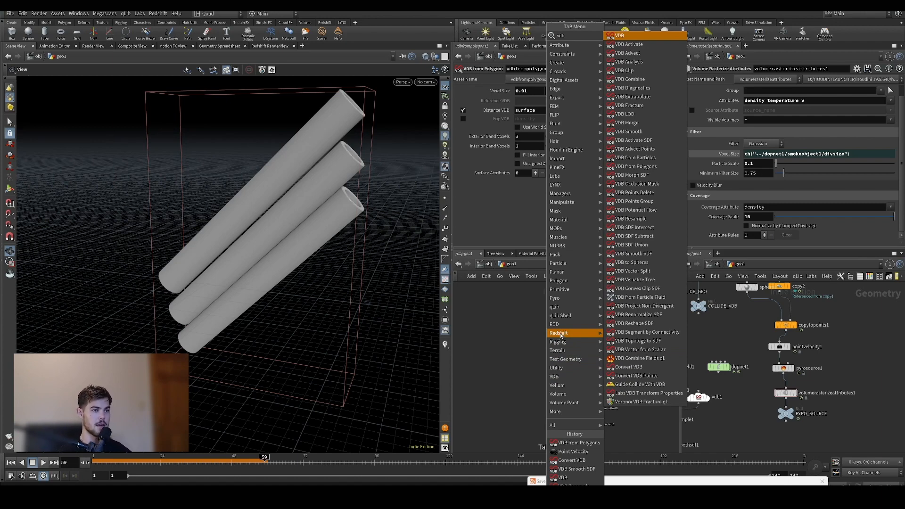
left_click(645, 237)
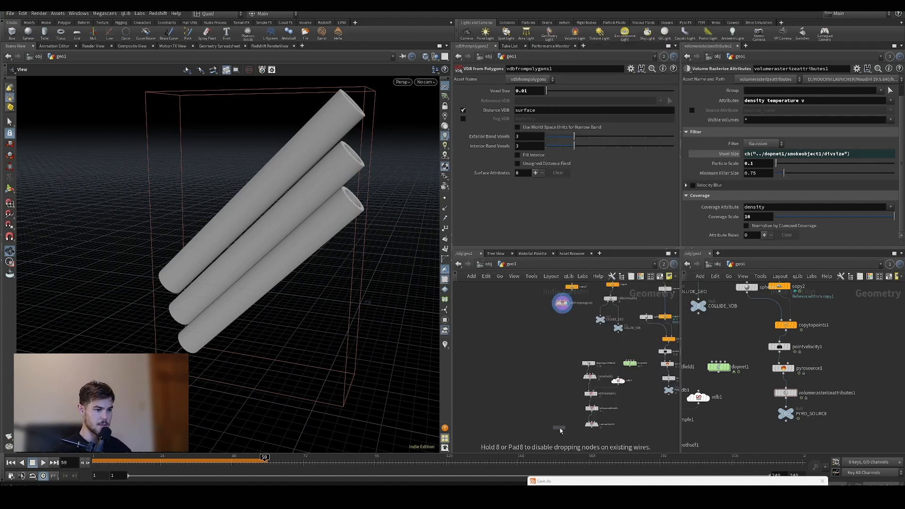
left_click(561, 430)
scroll(595, 369, "up", 3)
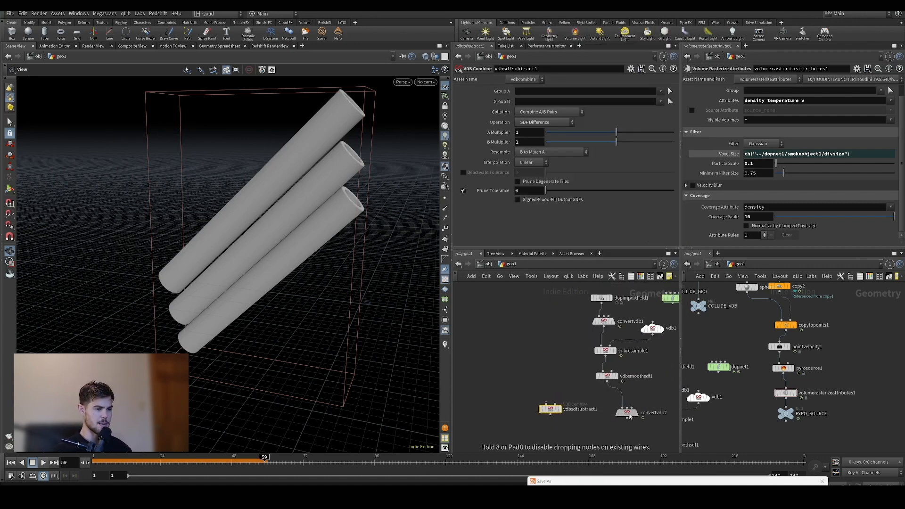
left_click_drag(630, 416, 631, 425)
left_click_drag(607, 383, 546, 403)
scroll(555, 333, "down", 3)
middle_click_drag(555, 333, 569, 315)
left_click(578, 326)
left_click(578, 442)
scroll(566, 401, "up", 3)
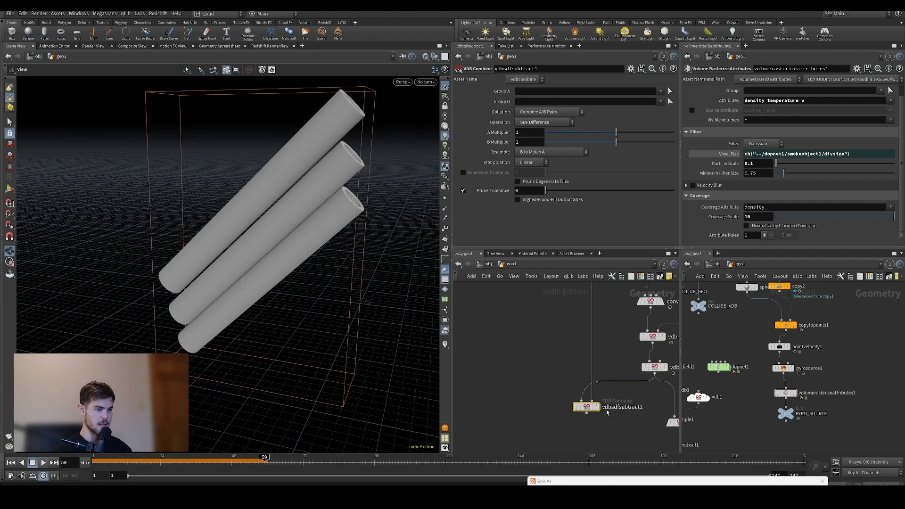
Display the vdbsdfsubtract1 result and inspect the cut smoke surface up close and from several angles.
left_click(598, 407)
left_click_drag(284, 293, 232, 277)
right_click_drag(232, 276, 283, 182)
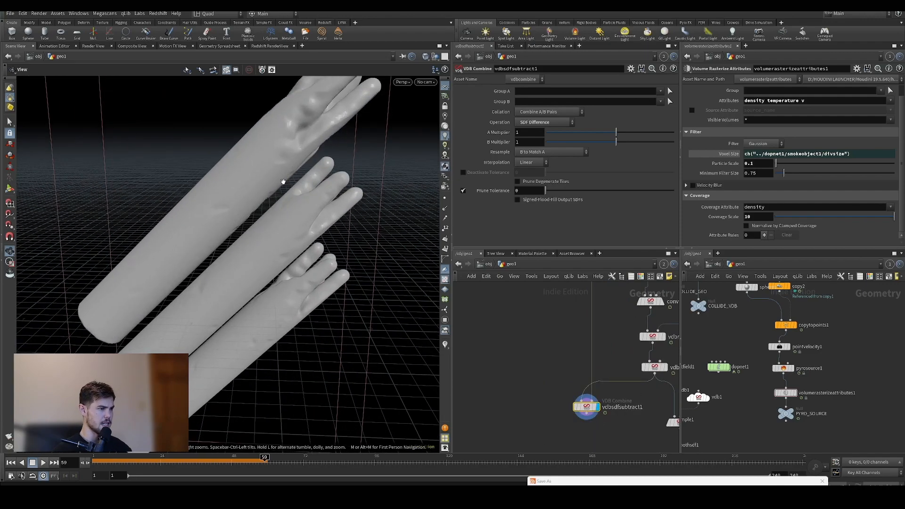
left_click_drag(283, 182, 259, 186)
right_click_drag(259, 185, 253, 170)
left_click_drag(253, 170, 367, 297)
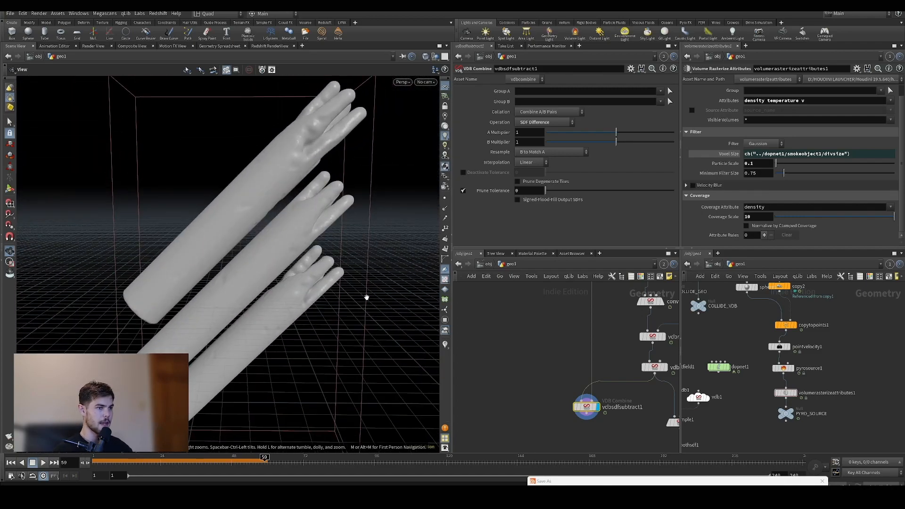
Try different extrusion distances on polyextrude2, ending at 0.208.
scroll(551, 346, "down", 3)
middle_click_drag(551, 346, 562, 417)
middle_click_drag(578, 350, 563, 411)
scroll(622, 335, "up", 3)
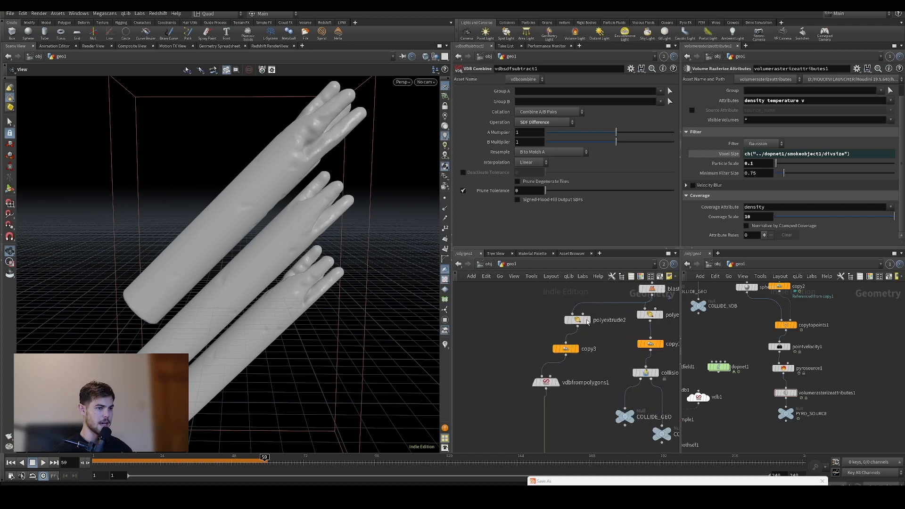
left_click(586, 322)
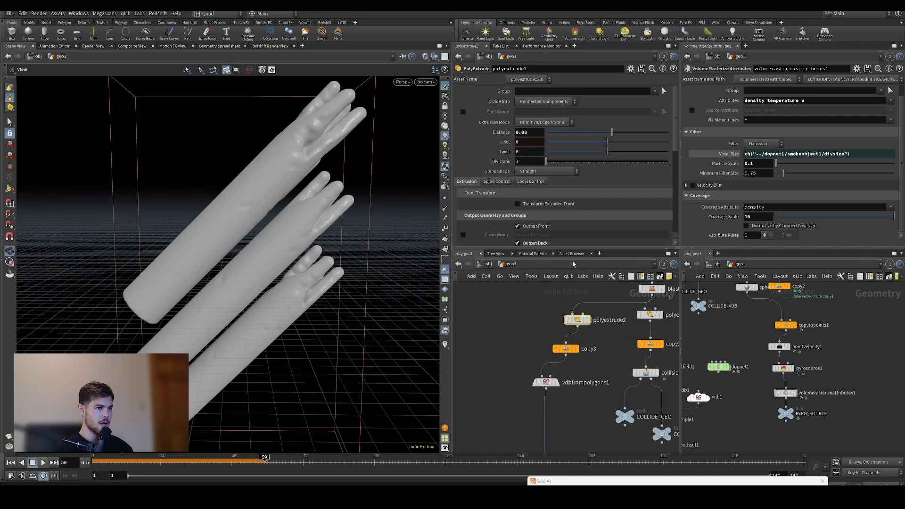
left_click_drag(612, 134, 614, 135)
left_click(609, 132)
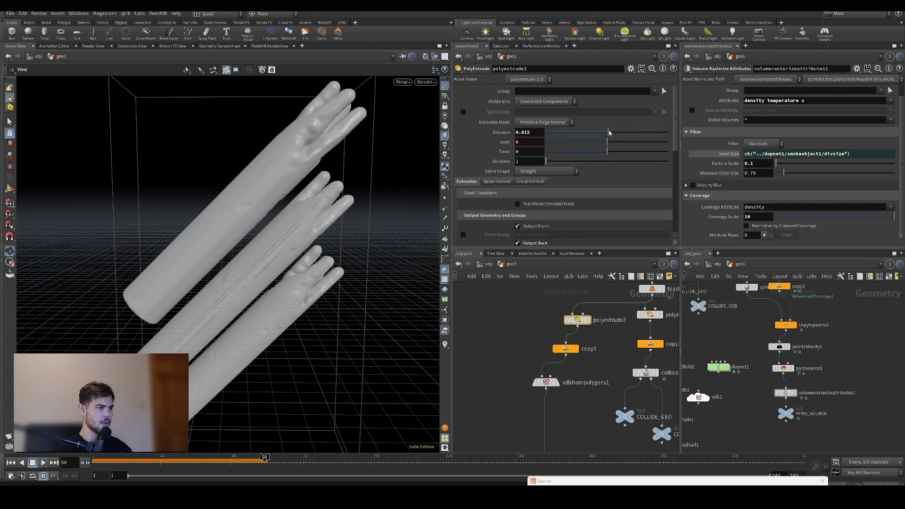
left_click_drag(603, 134, 627, 133)
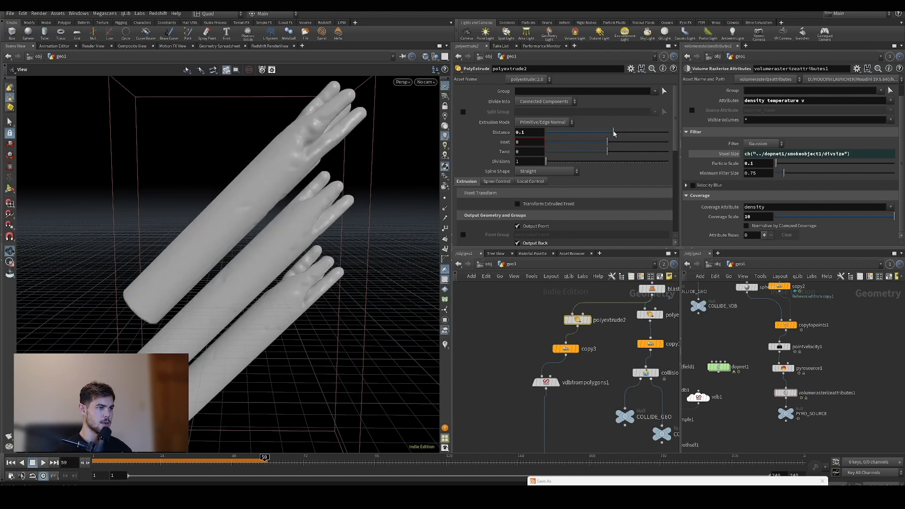
left_click_drag(612, 134, 620, 136)
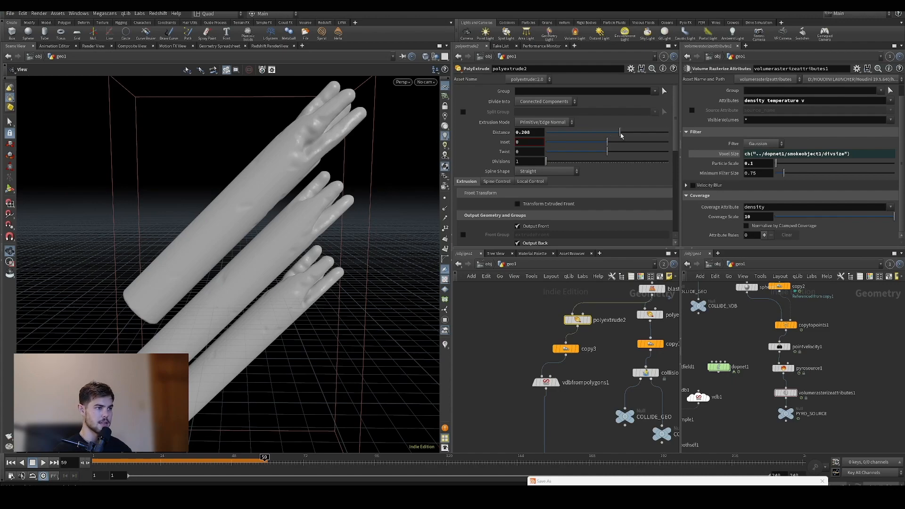
Examine how the thicker pipe walls affect the subtracted smoke surface from the sides and the underside.
left_click_drag(170, 234, 212, 242)
right_click_drag(212, 242, 248, 196)
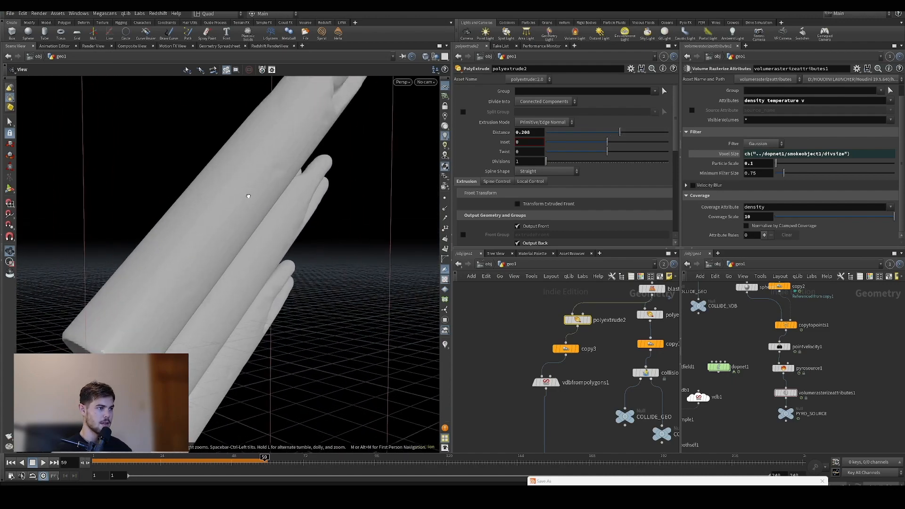
left_click_drag(249, 196, 184, 221)
left_click_drag(283, 211, 277, 239)
middle_click_drag(516, 295, 503, 315)
left_click_drag(291, 188, 281, 227)
middle_click_drag(571, 310, 559, 351)
scroll(557, 353, "down", 1)
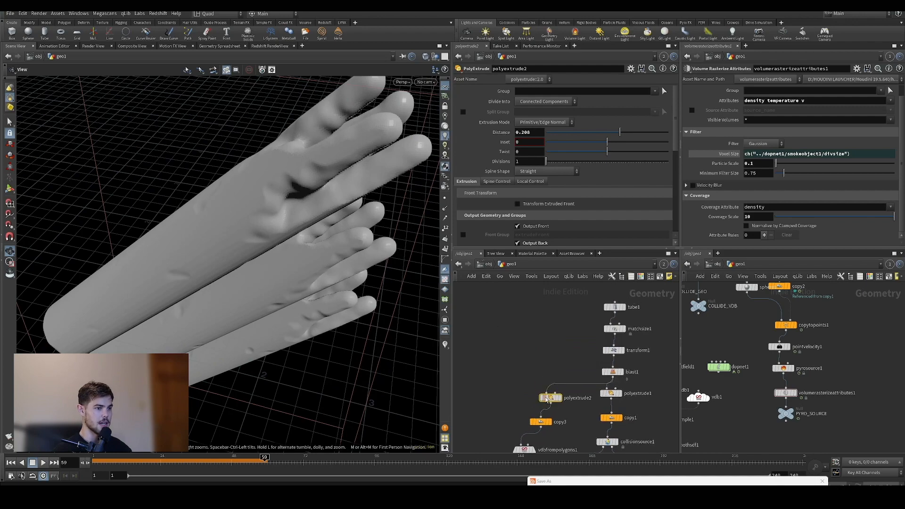
Display polyextrude2, view the pipe end-on, and set its extrusion distance to 0.097.
left_click(561, 399)
left_click_drag(379, 284, 142, 283)
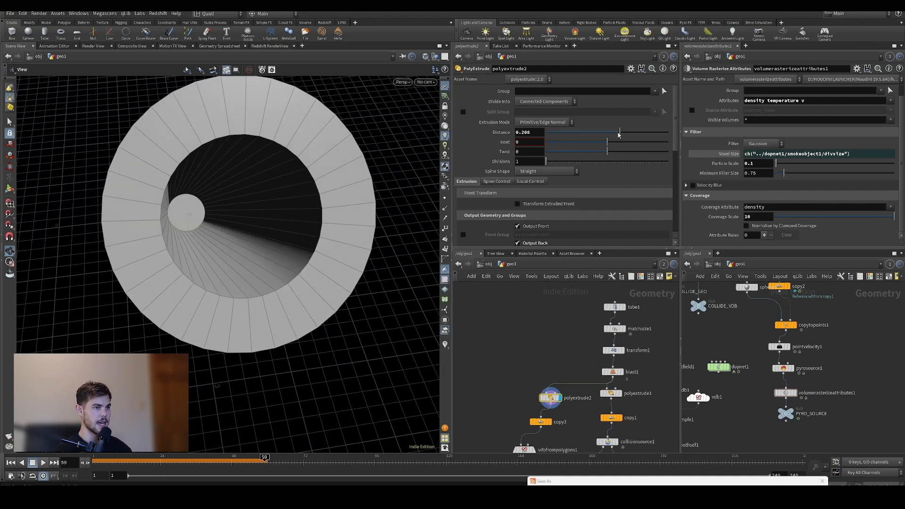
left_click_drag(619, 134, 615, 135)
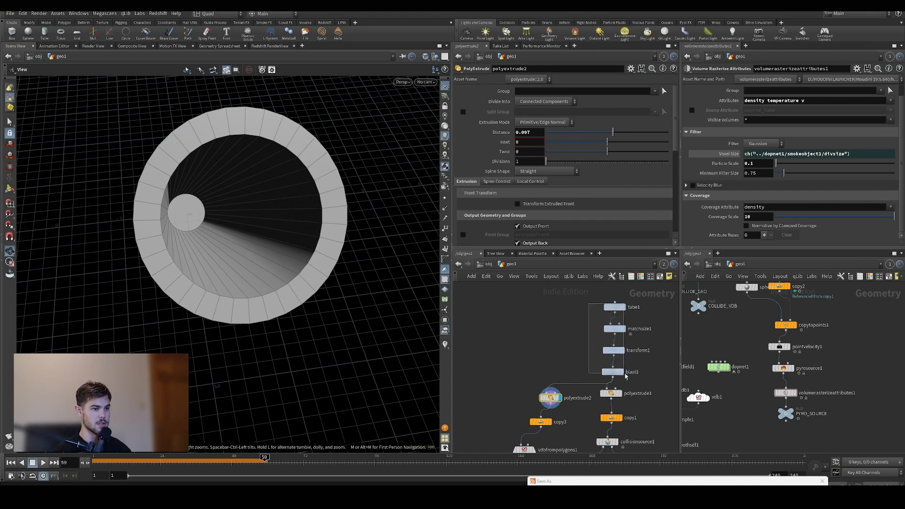
Duplicate the tube1, matchsize1, transform1 and blast1 chain and use the copy as the source of polyextrude2.
left_click_drag(625, 376, 552, 397)
middle_click_drag(487, 394, 549, 341)
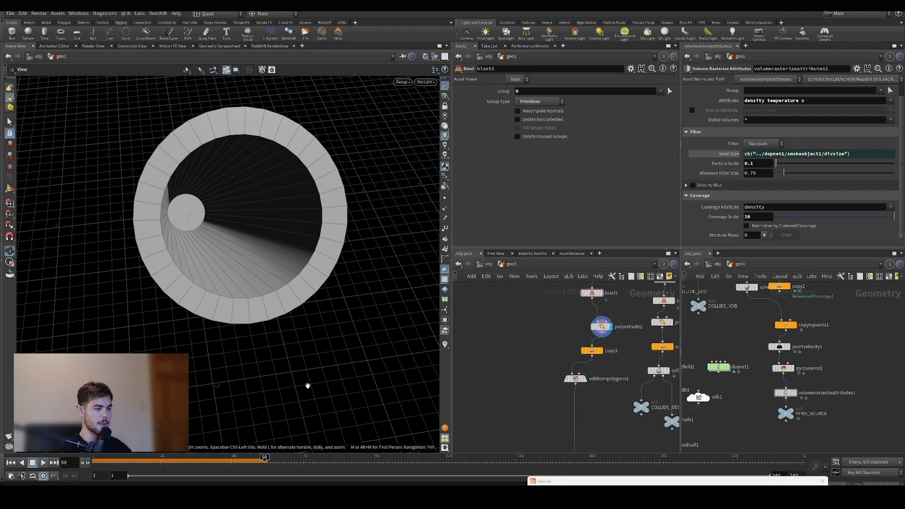
Display the vdbsdfsubtract1 result and view the subtracted smoke surfaces.
scroll(600, 431, "down", 3)
middle_click_drag(600, 431, 574, 297)
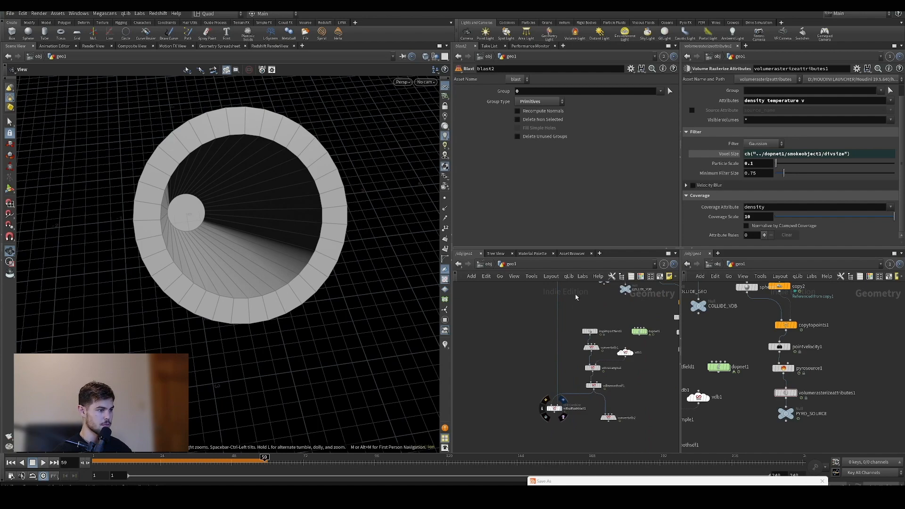
middle_click_drag(575, 297, 576, 343)
left_click_drag(264, 283, 304, 256)
scroll(304, 256, "up", 5)
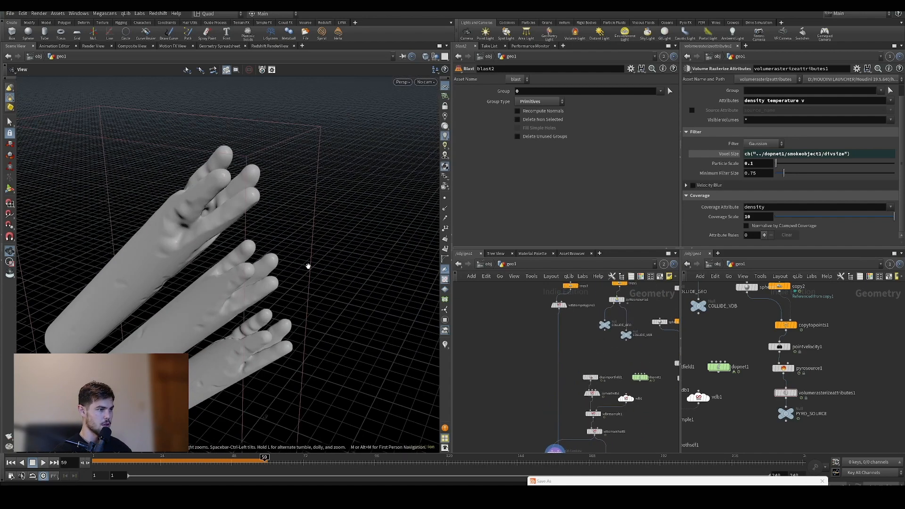
Set both radius values of tube2 to 0.28 and check the subtracted surface at frame 52.
middle_click_drag(573, 318, 548, 398)
scroll(555, 325, "up", 3)
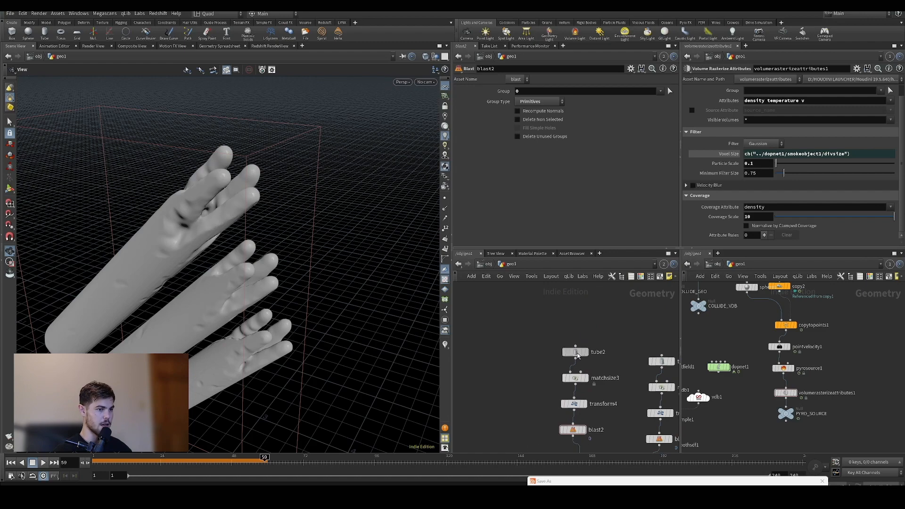
left_click(576, 352)
middle_click_drag(501, 165, 484, 181)
left_click_drag(223, 217, 319, 244)
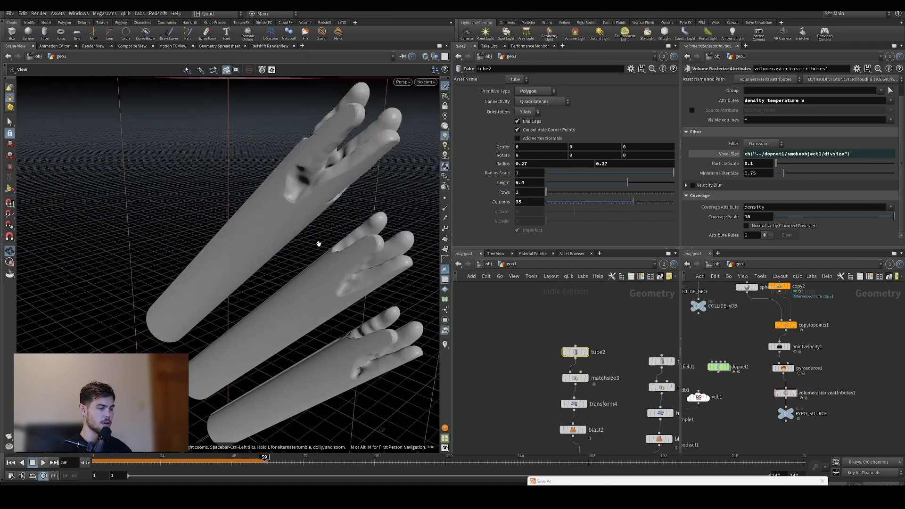
mouse_move(510, 166)
middle_mouse_down()
mouse_move(507, 178)
mouse_move(520, 178)
middle_mouse_up()
left_click_drag(329, 199, 280, 232)
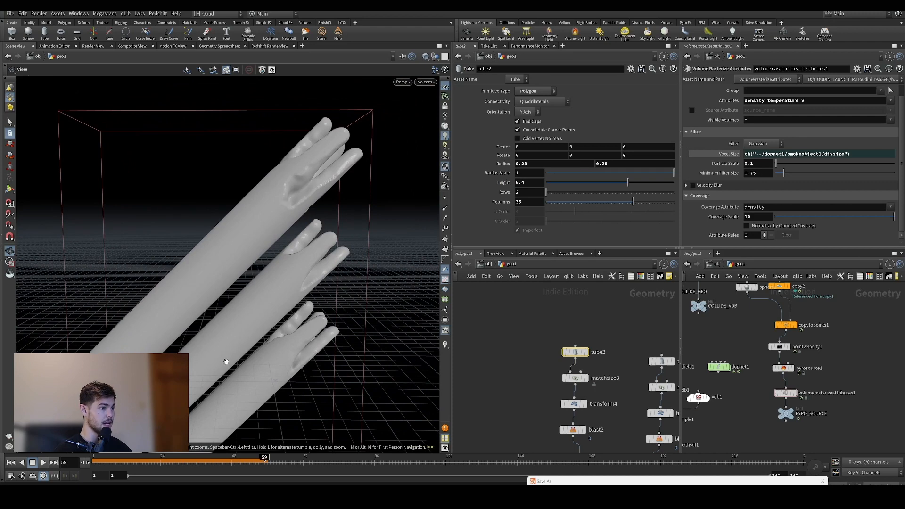
mouse_move(233, 461)
left_mouse_down()
mouse_move(172, 461)
mouse_move(244, 456)
left_mouse_up()
left_click_drag(264, 313, 304, 312)
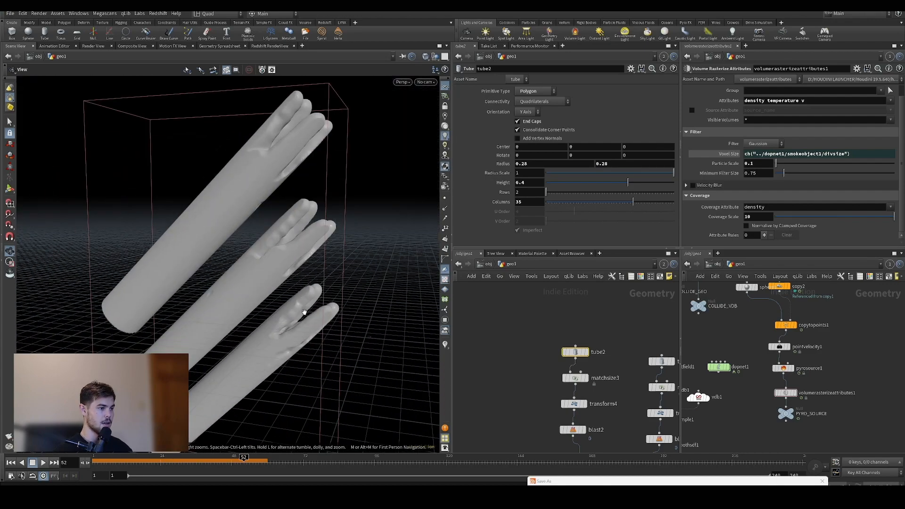
Feed vdbsdfsubtract1 into convertvdb2, display it, and align it directly below vdbsdfsubtract1.
scroll(565, 417, "down", 5)
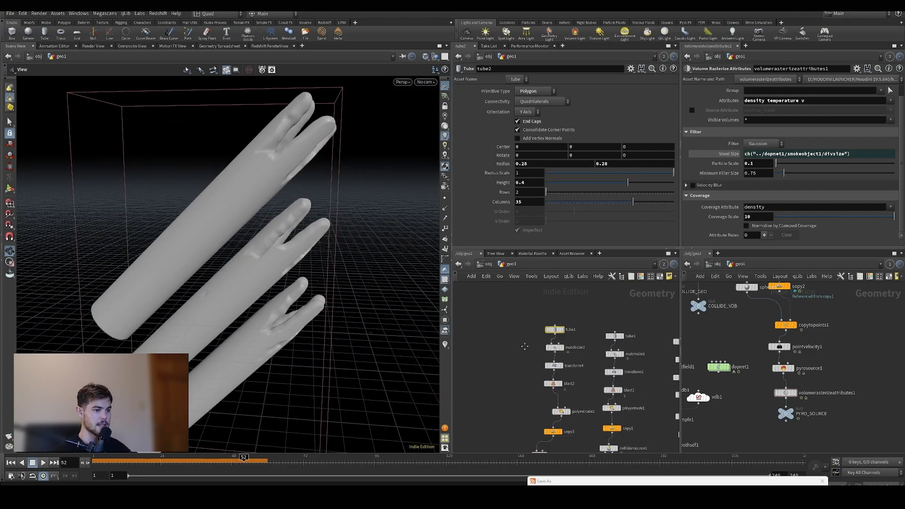
scroll(565, 418, "down", 2)
middle_click_drag(556, 434, 613, 334)
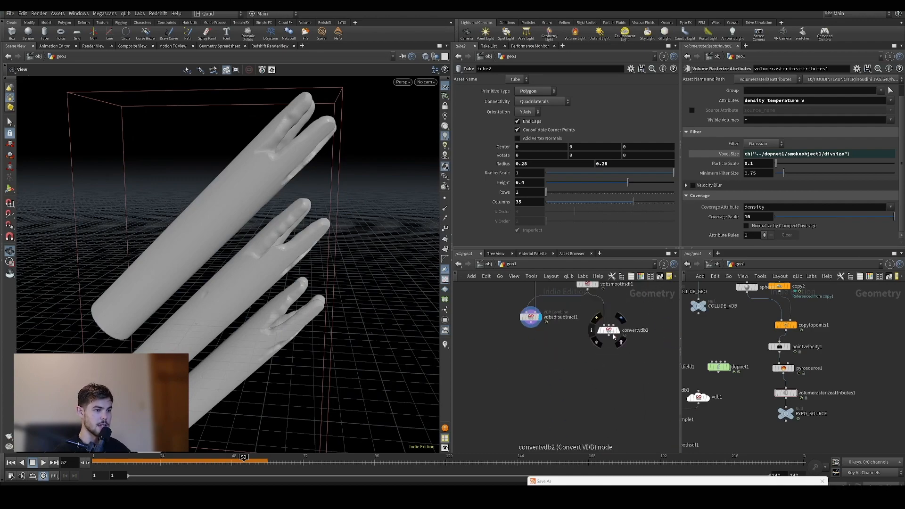
left_click_drag(536, 328, 582, 379)
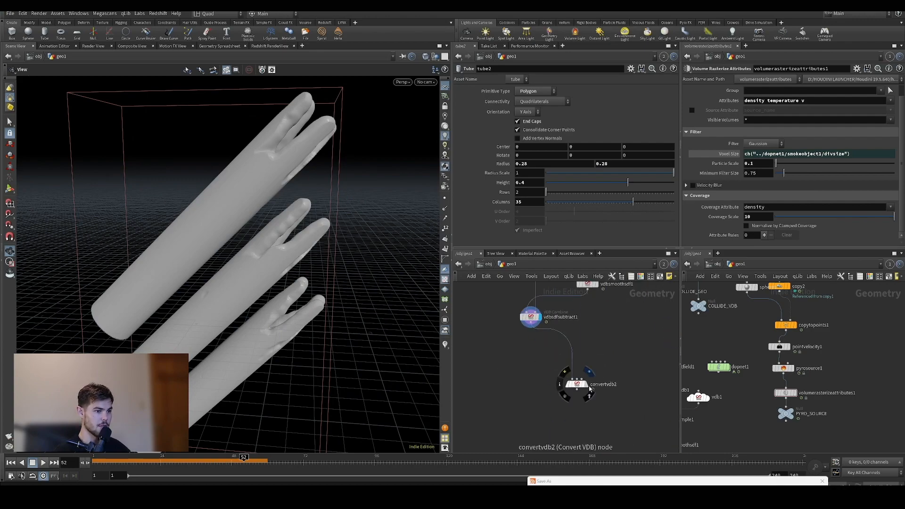
left_click(588, 386)
left_click_drag(269, 293, 298, 217)
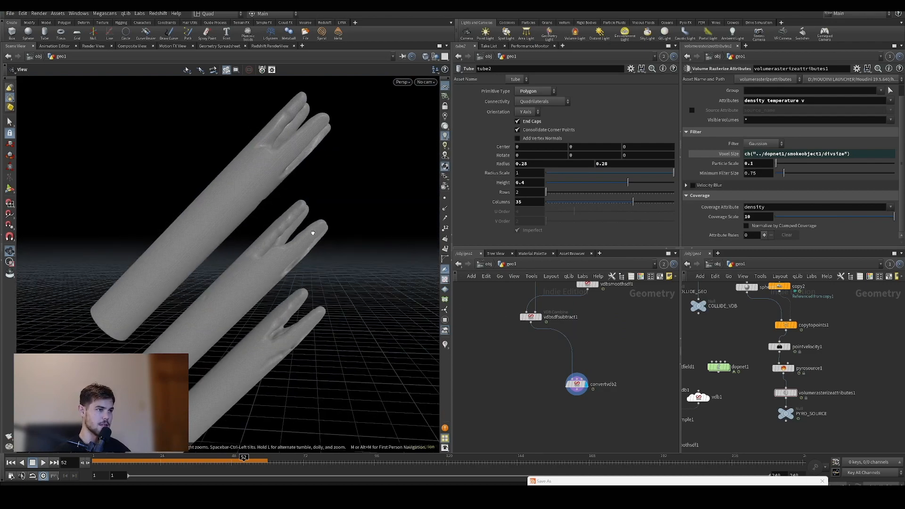
left_click_drag(374, 261, 274, 268)
middle_click_drag(551, 377, 571, 361)
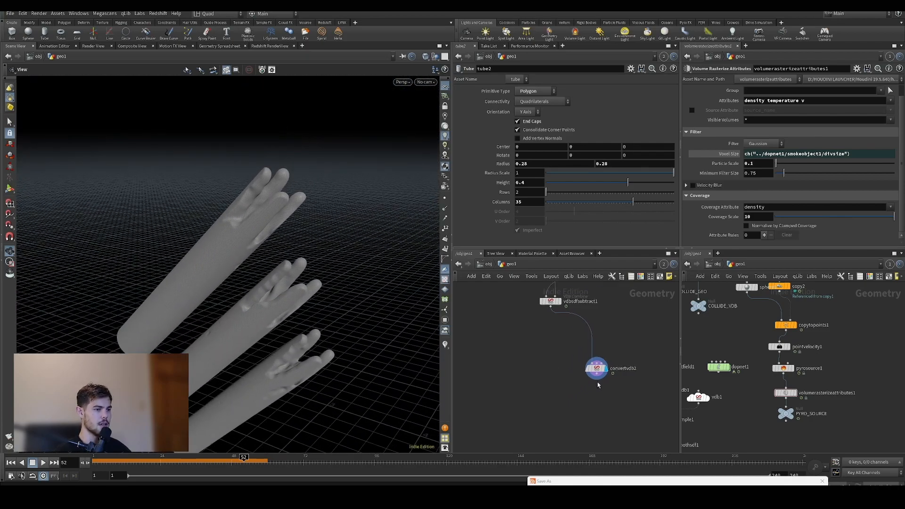
left_click_drag(598, 375, 551, 369)
left_click_drag(283, 330, 274, 348)
left_click_drag(330, 339, 355, 329)
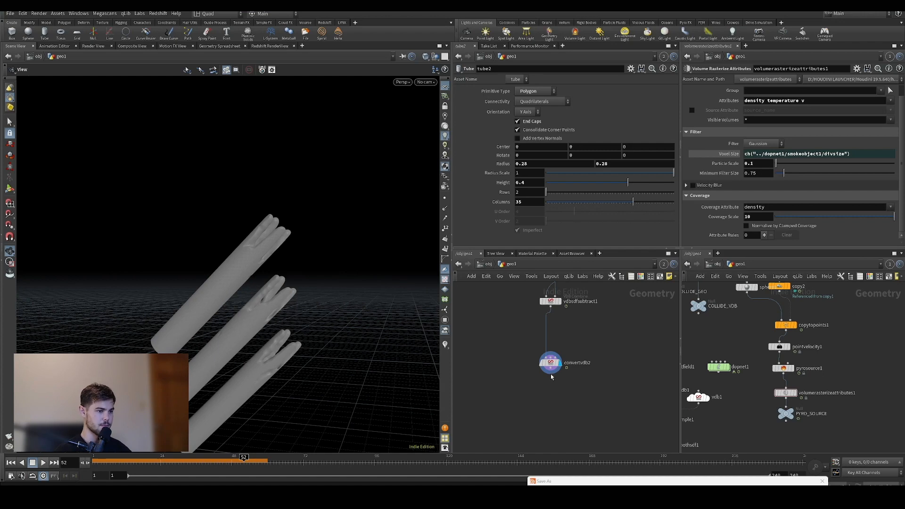
Add an Attribute Adjust Float node after convertvdb2, name its attribute "attribute", and display the node.
key("Tab")
type("attr ad")
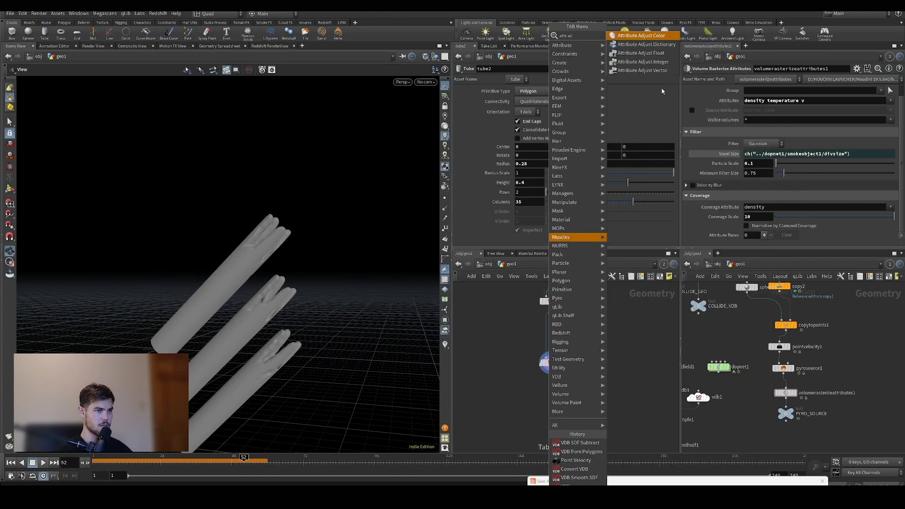
left_click(650, 52)
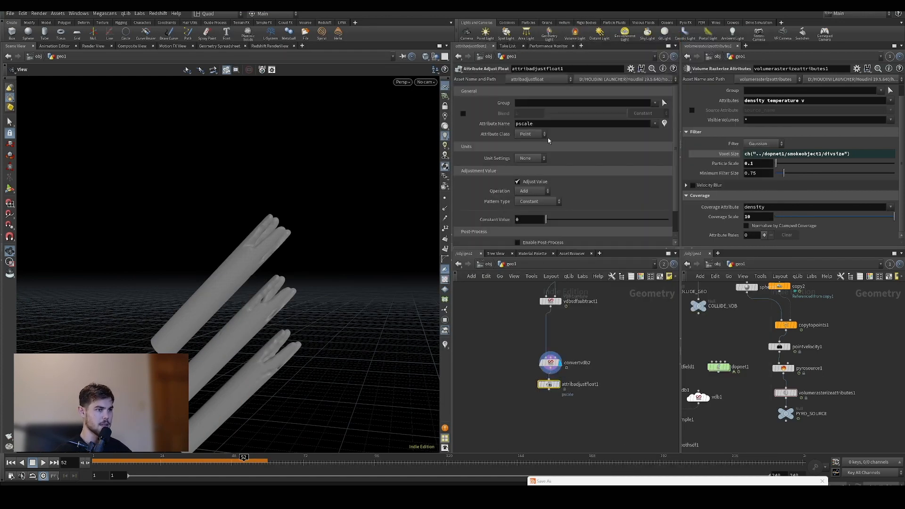
type("attri")
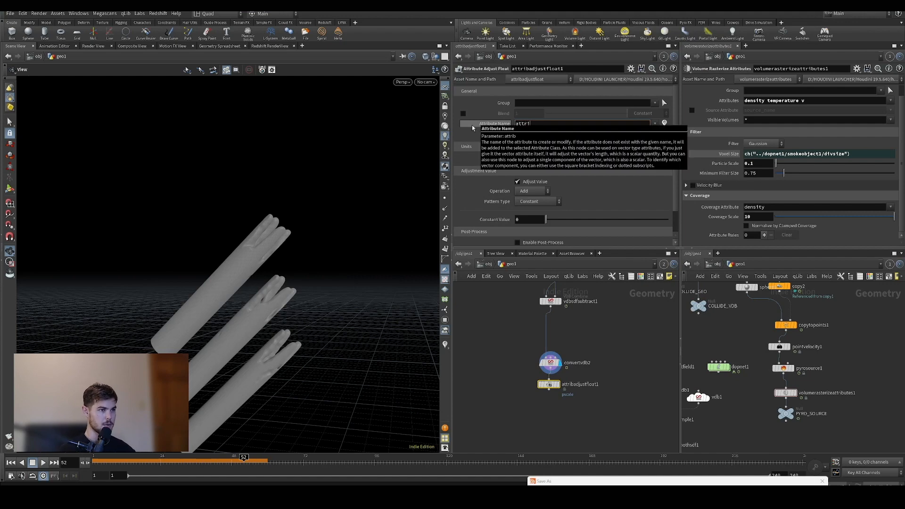
type("bute")
key("Return")
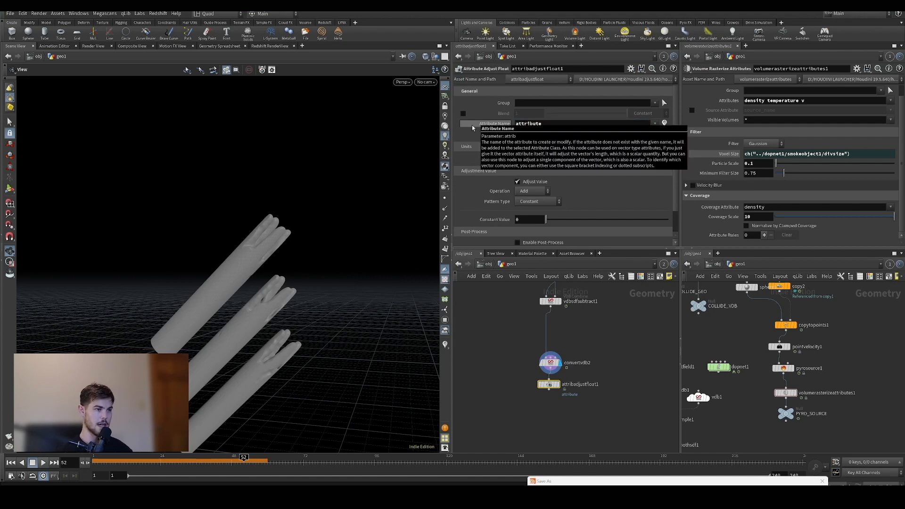
left_click(559, 385)
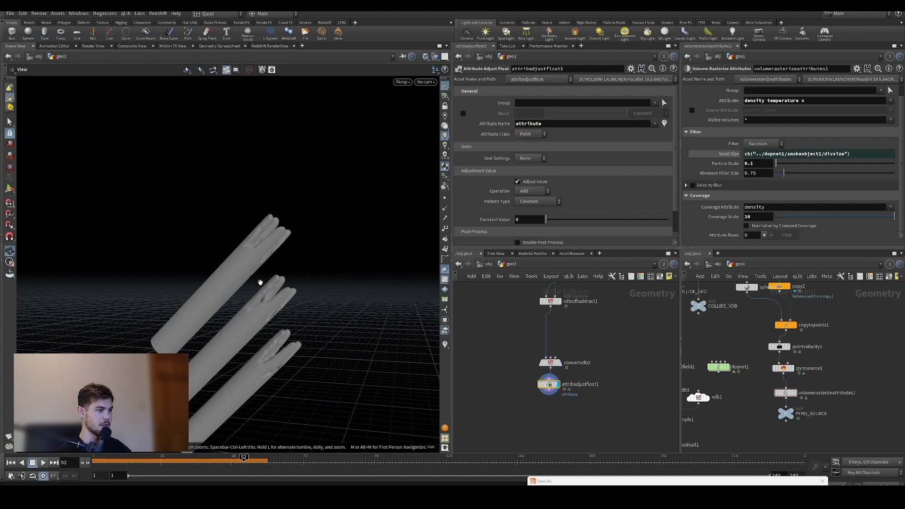
Set attribadjustfloat1's operation to Set Initial and its pattern type to Line.
left_click_drag(206, 324, 265, 268)
mouse_move(209, 290)
left_mouse_down()
mouse_move(247, 313)
mouse_move(178, 324)
mouse_move(204, 307)
left_mouse_up()
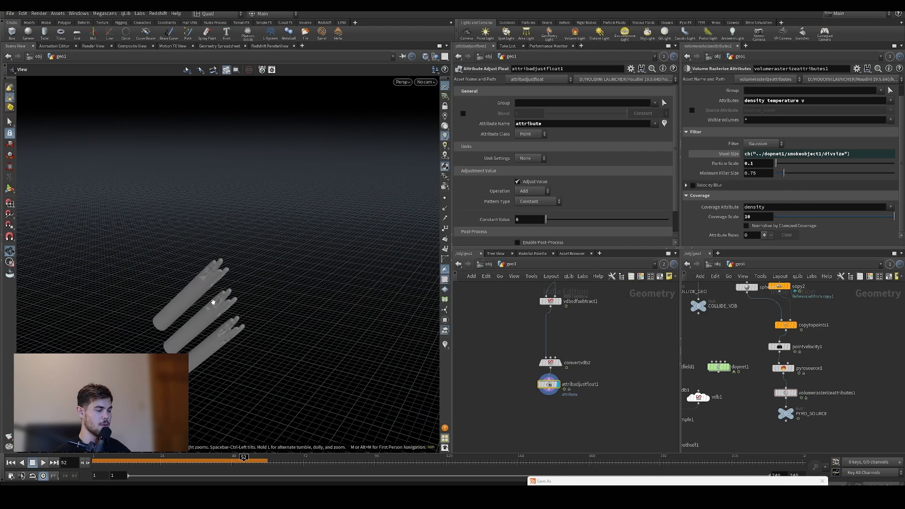
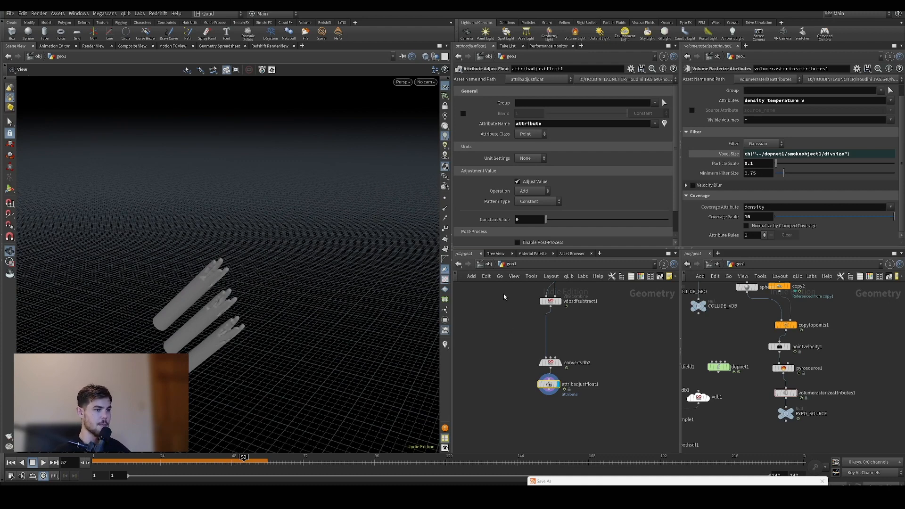
scroll(508, 220, "down", 1)
left_click(523, 165)
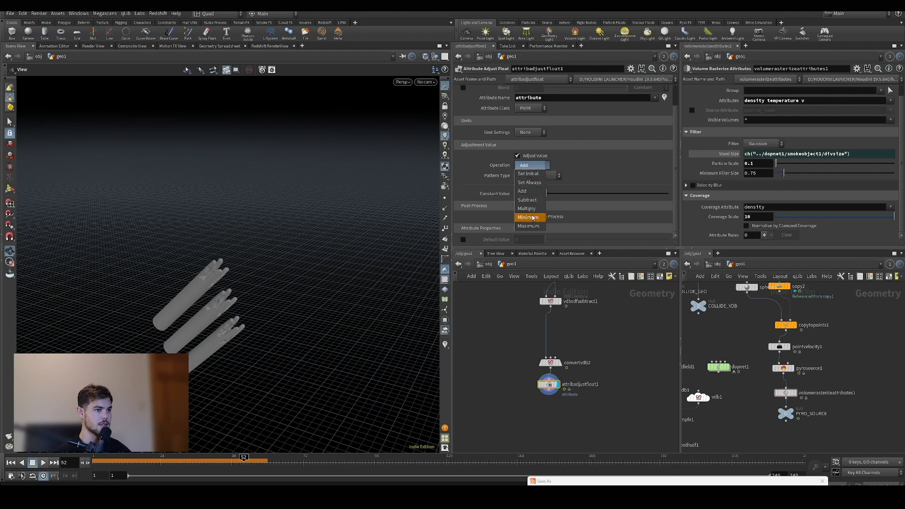
left_click(533, 173)
left_click(542, 176)
left_click(538, 237)
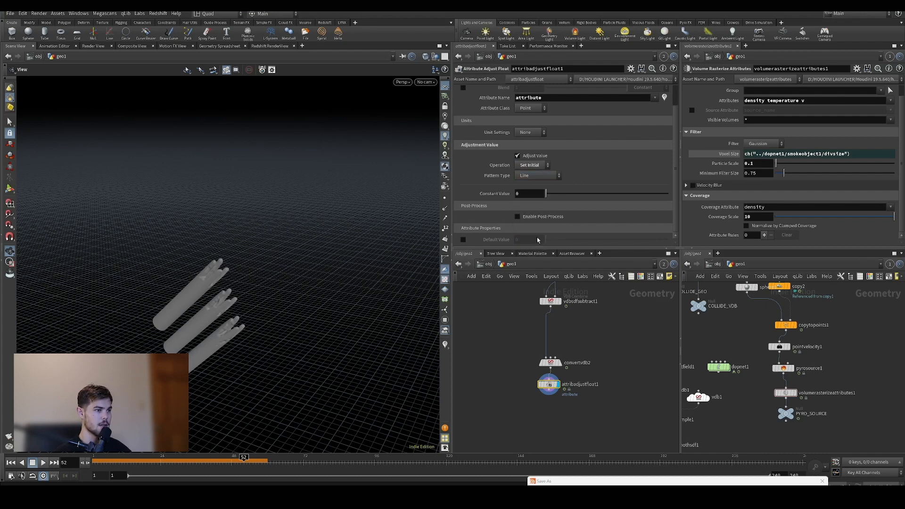
scroll(511, 227, "down", 1)
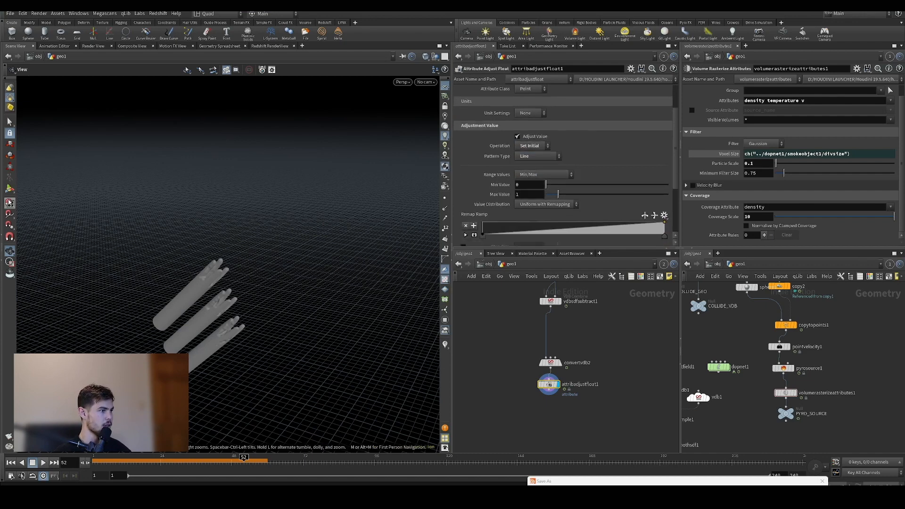
Place the gradient line's start near the middle pipe's lower end and its end beyond the smoke tips.
key("Escape")
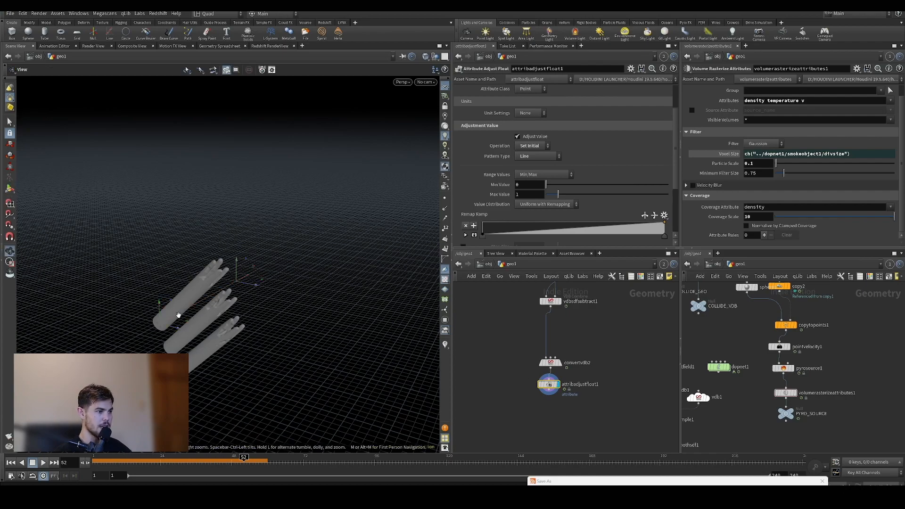
left_click_drag(178, 313, 278, 289)
left_click_drag(176, 331, 241, 341)
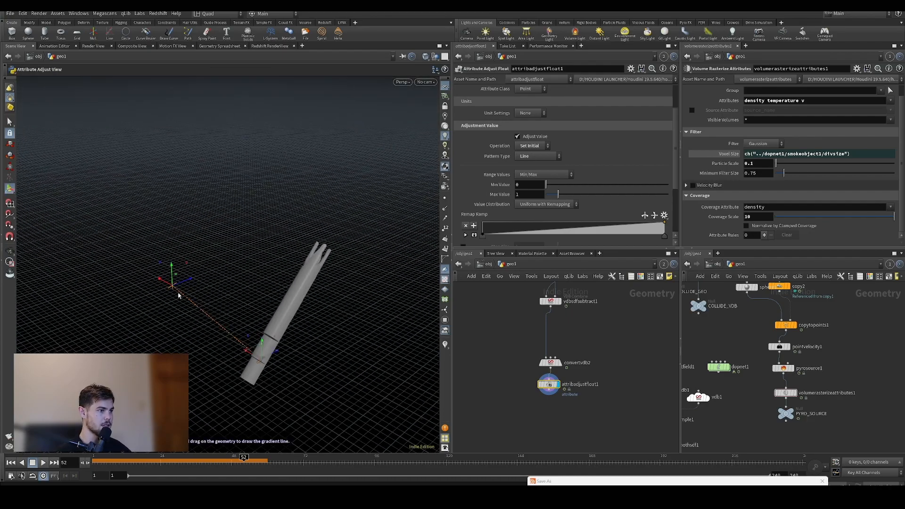
left_click_drag(174, 286, 1, 237)
left_click_drag(204, 243, 133, 238, "alt")
left_click_drag(278, 253, 319, 256, "alt")
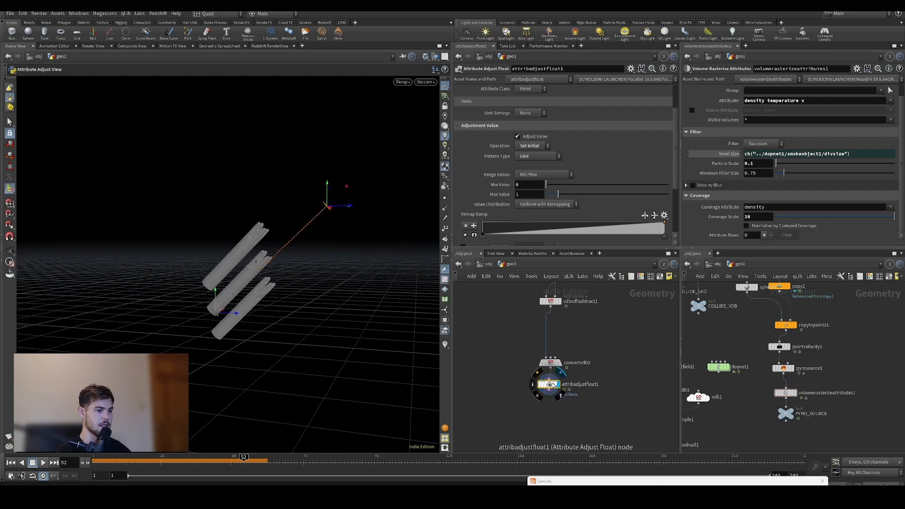
Check the point attributes of attribadjustfloat1 and visualize the new attribute as colours on the smoke surfaces.
left_click(533, 384)
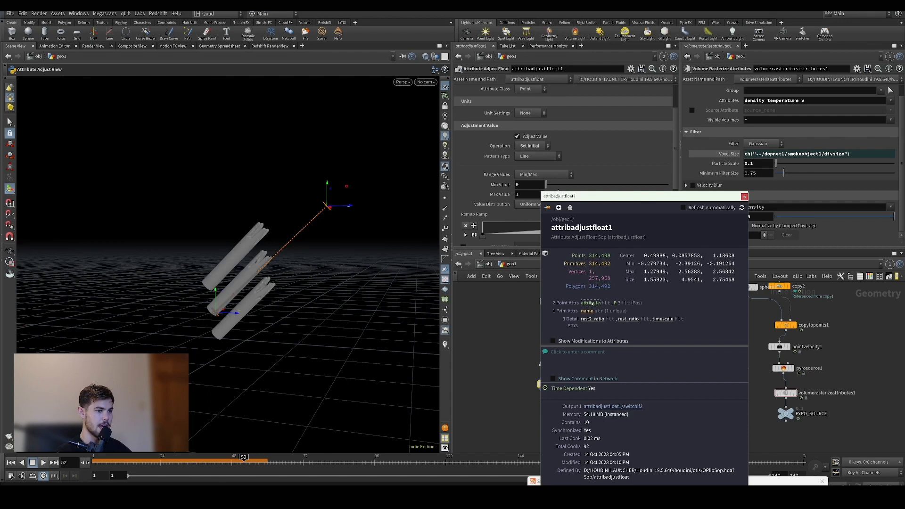
left_click(744, 196)
left_click(443, 347)
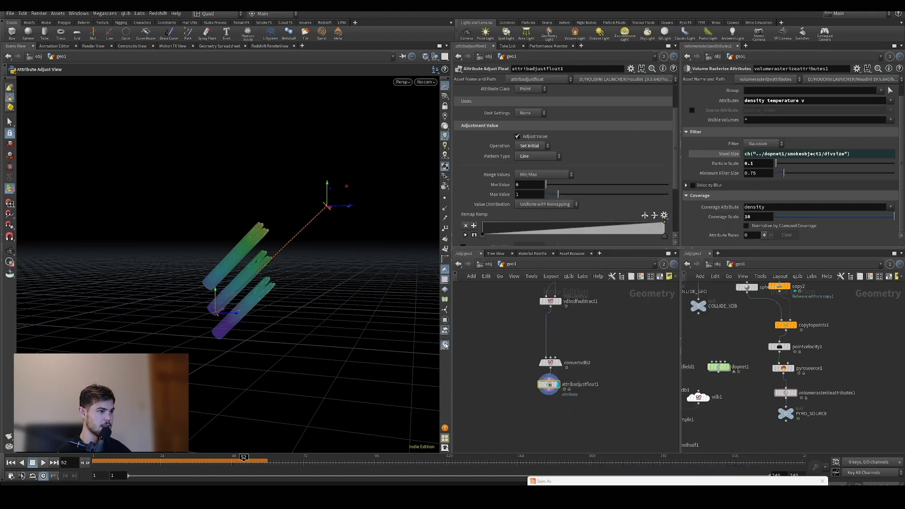
left_click_drag(269, 304, 258, 307, "alt")
right_click_drag(259, 307, 298, 258, "alt")
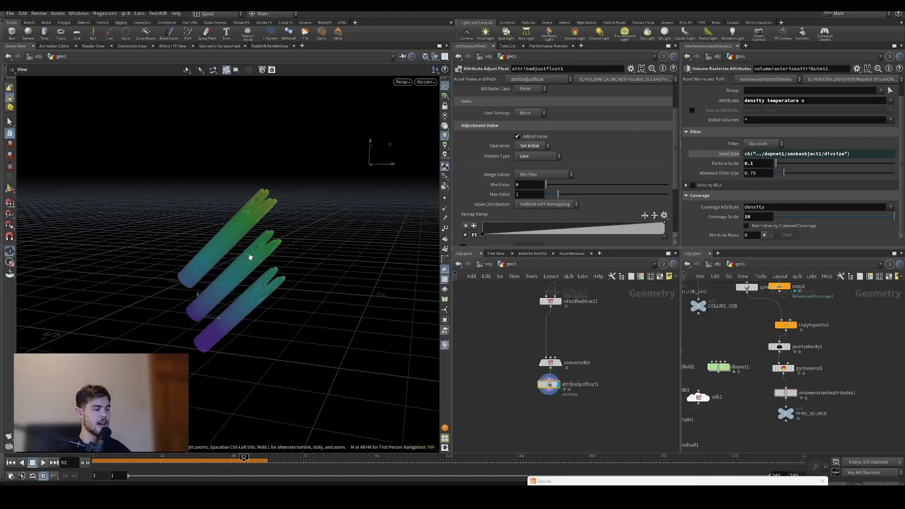
key("Return")
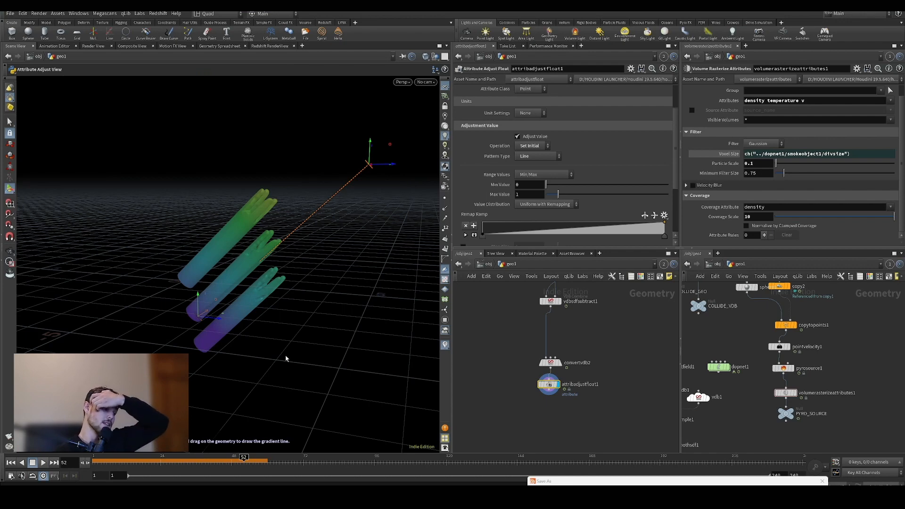
At frame 54, move the gradient line's start up beside the uppermost pipe and lower its end point.
mouse_move(242, 460)
left_mouse_down()
mouse_move(136, 470)
mouse_move(143, 459)
mouse_move(252, 455)
left_mouse_up()
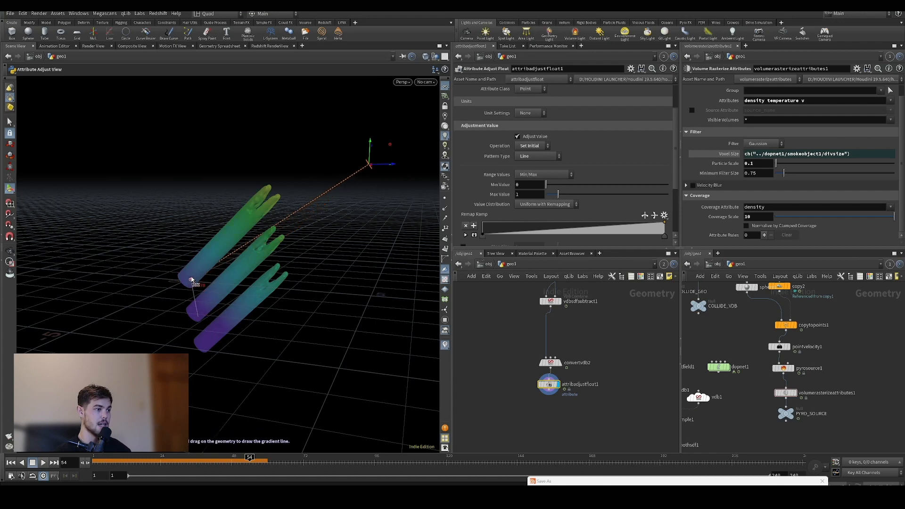
left_click_drag(196, 271, 204, 265)
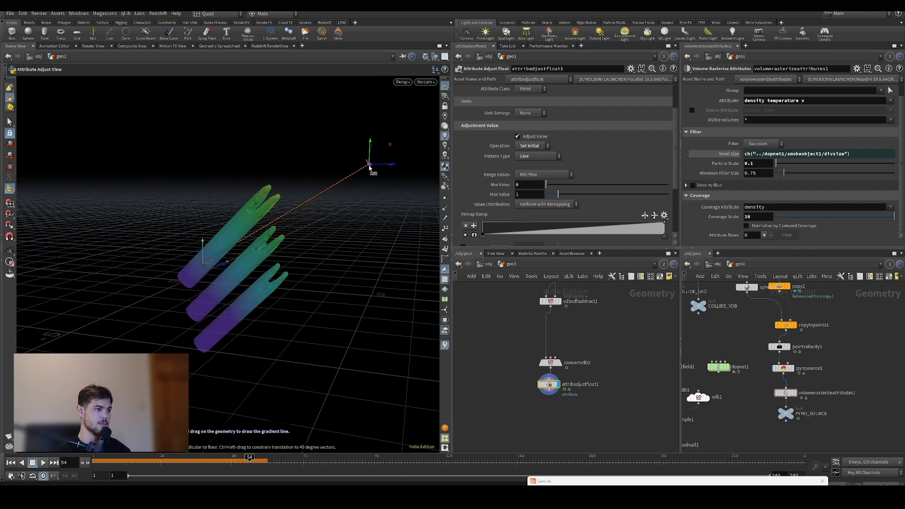
left_click_drag(370, 164, 367, 193)
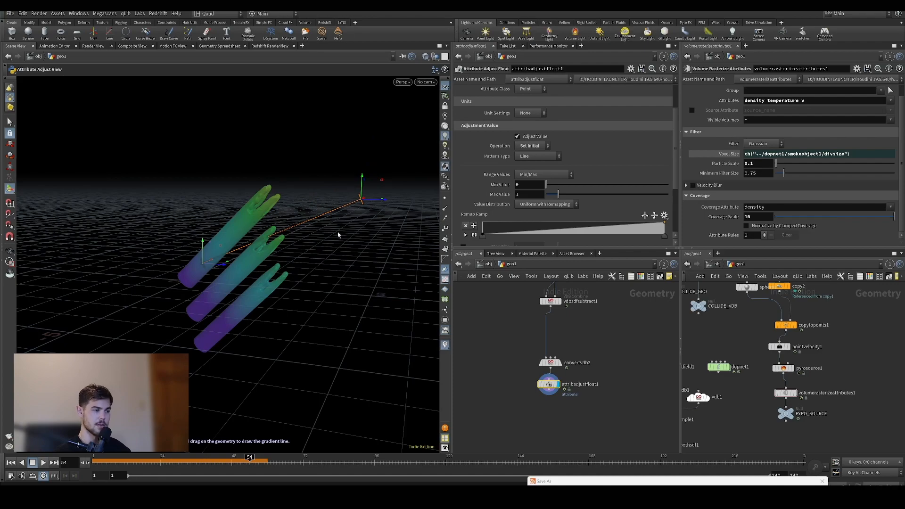
left_click_drag(264, 307, 285, 295, "alt")
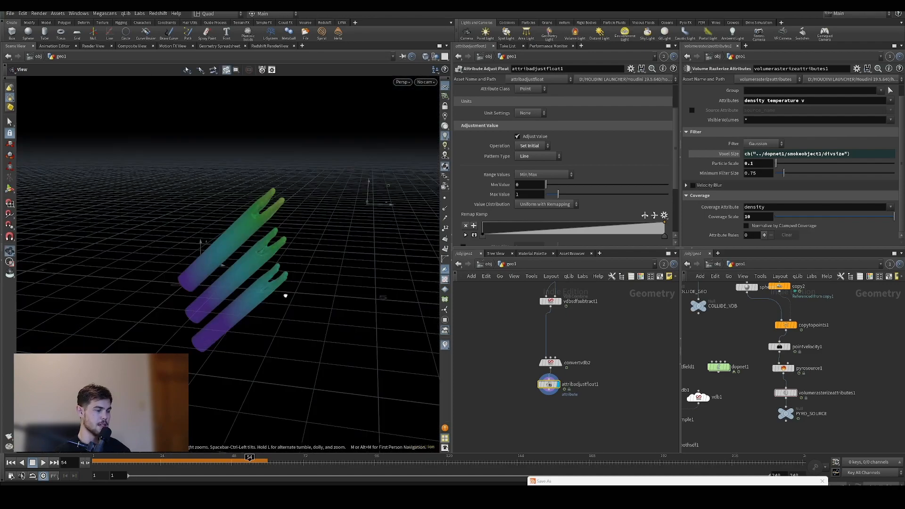
right_click_drag(285, 295, 288, 254, "alt")
middle_click_drag(288, 253, 264, 307, "alt")
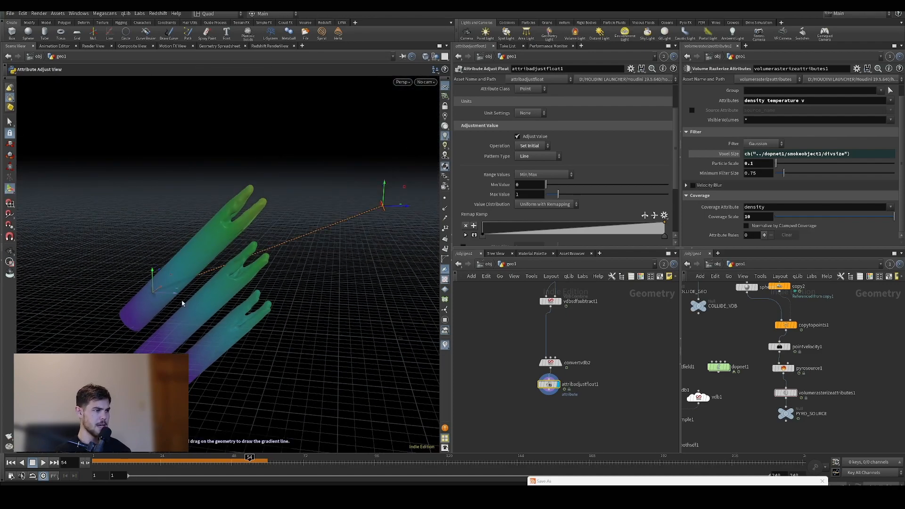
Set attribadjustfloat1 aside and add a Mask from Geometry node fed by convertvdb2.
left_click_drag(548, 384, 587, 382)
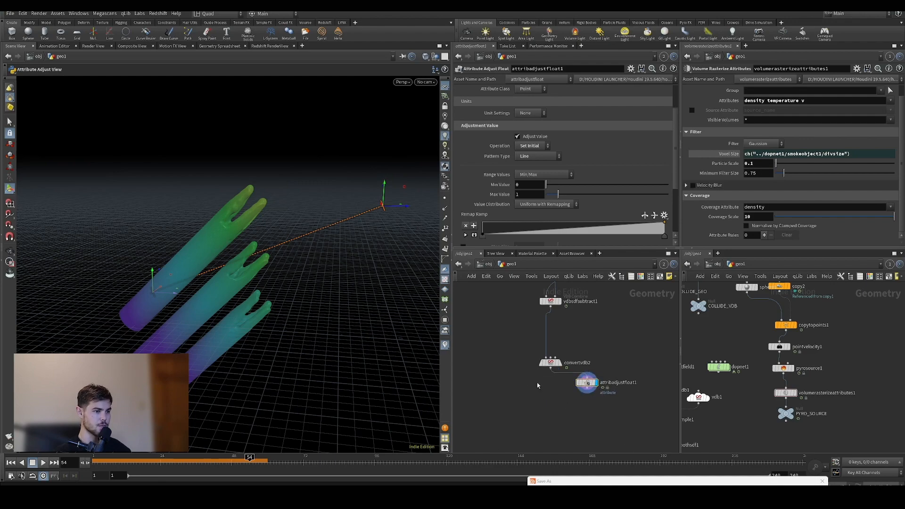
key("Tab")
key("Escape")
key("Tab")
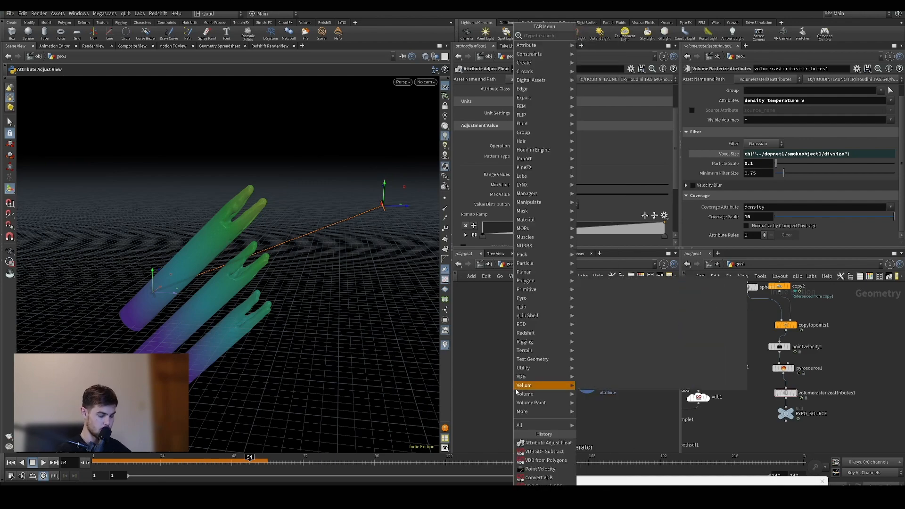
type("mas")
key("Tab")
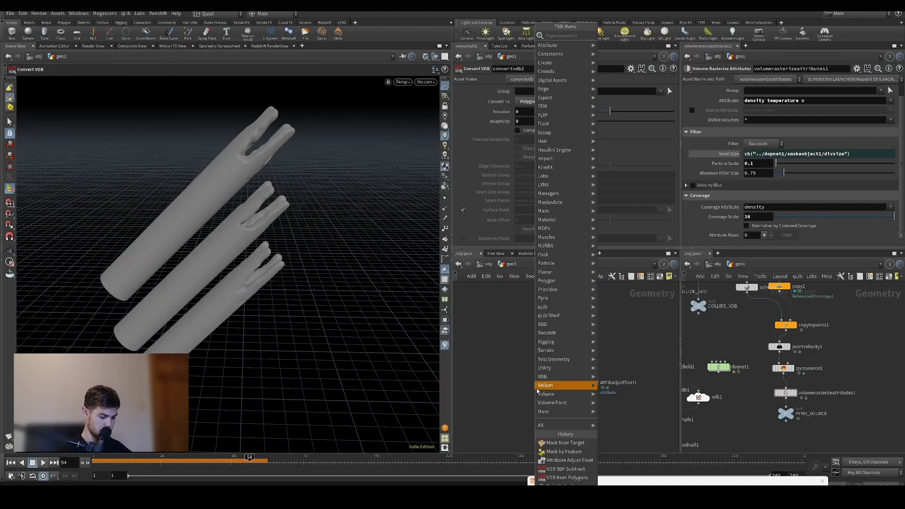
type("msk")
key("BackSpace")
key("BackSpace")
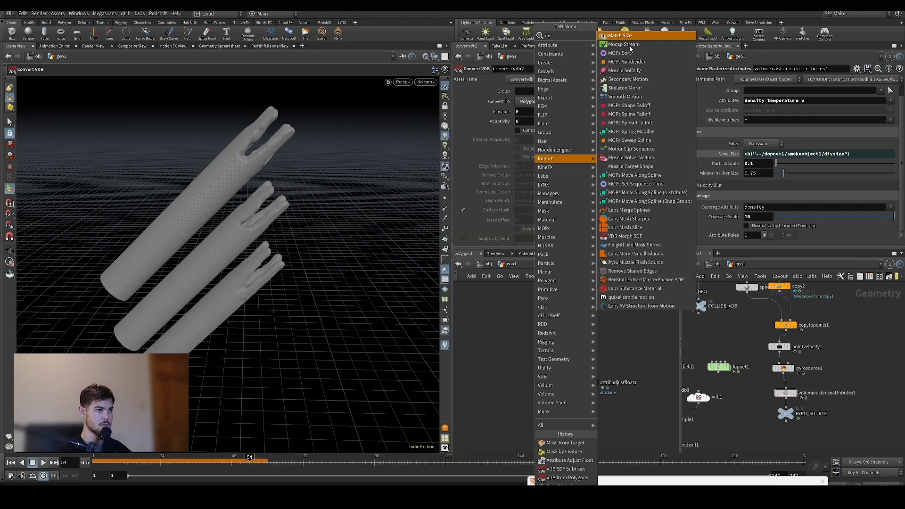
type("ask")
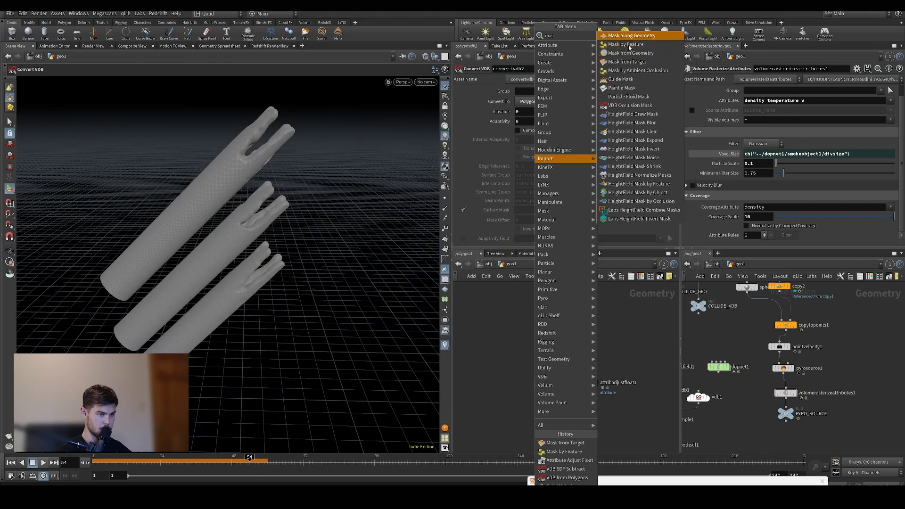
left_click(641, 52)
left_click(537, 390)
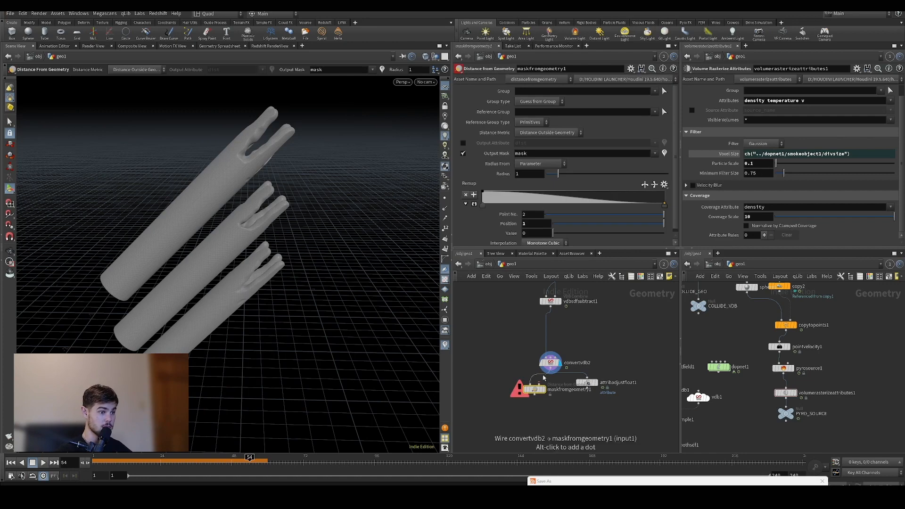
left_click_drag(541, 390, 545, 408)
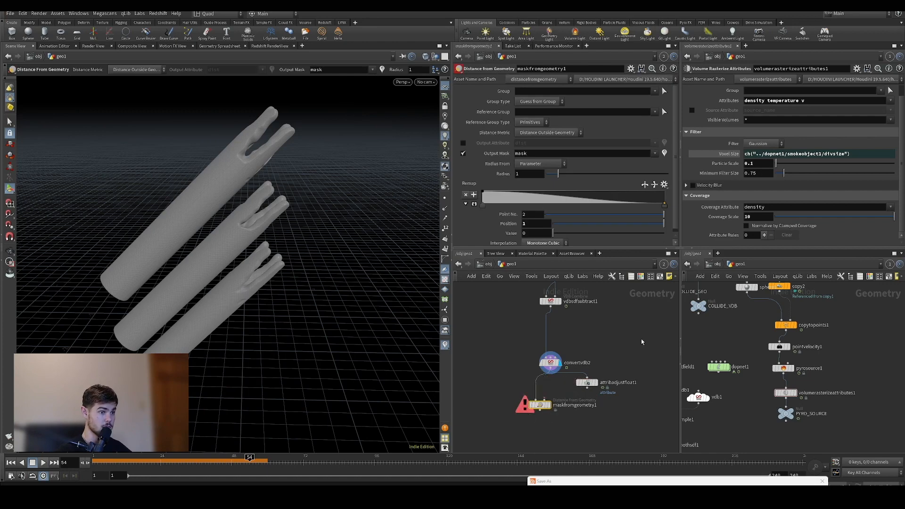
Wire copytopoints1's source spheres into maskfromgeometry1's reference input and display the mask node.
scroll(641, 341, "down", 3)
scroll(589, 350, "up", 2)
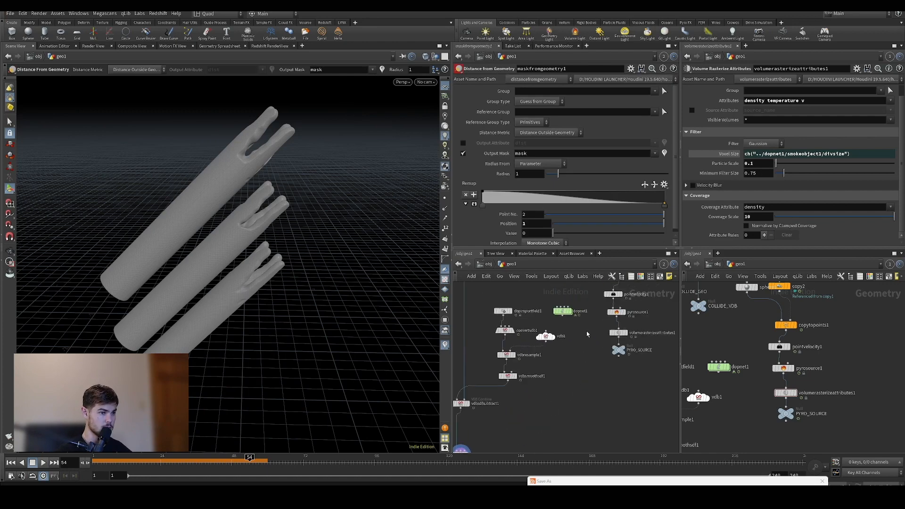
left_click(616, 314)
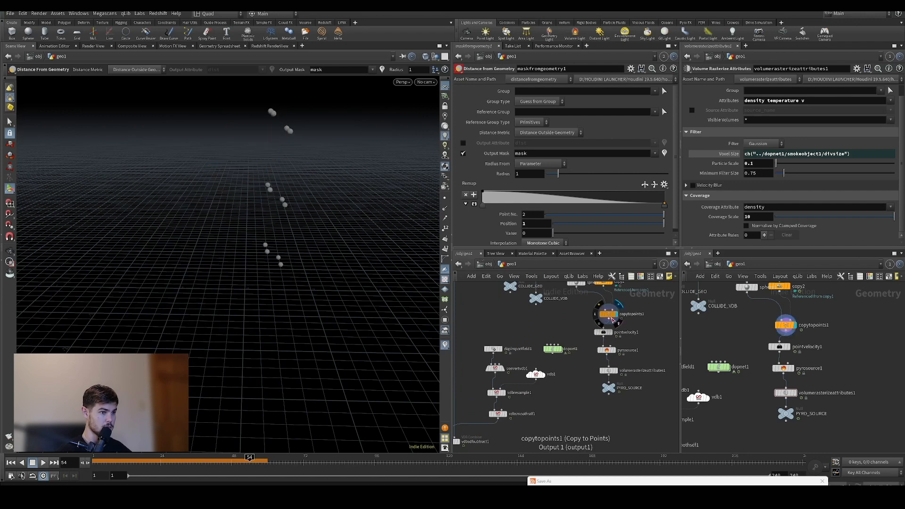
left_click(608, 319)
middle_click_drag(560, 417, 646, 269)
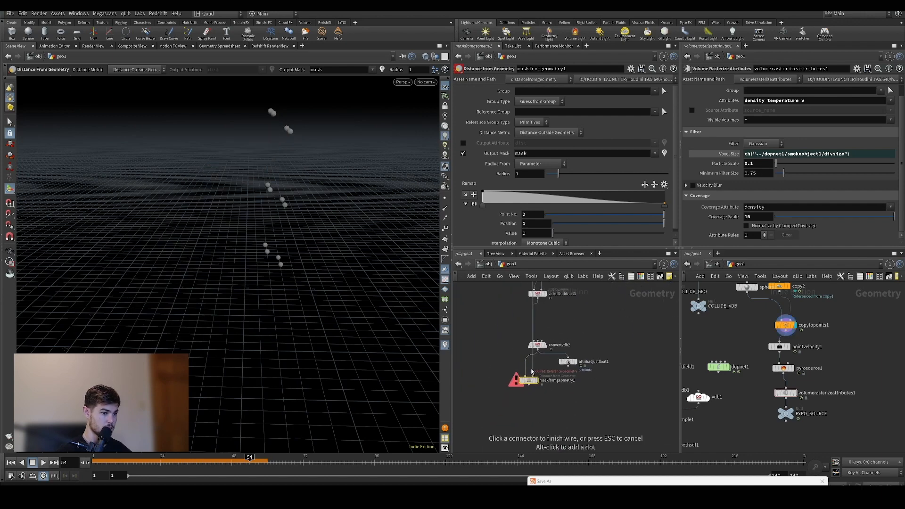
left_click(538, 384)
left_click(535, 380)
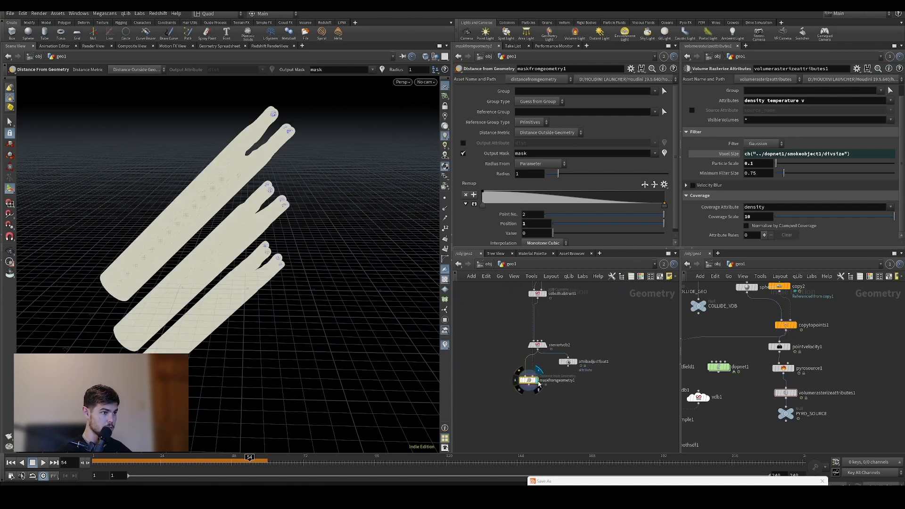
Visualize maskfromgeometry1's mask point attribute on the smoke surfaces and check it across neighbouring frames up to frame 53.
middle_click(529, 380)
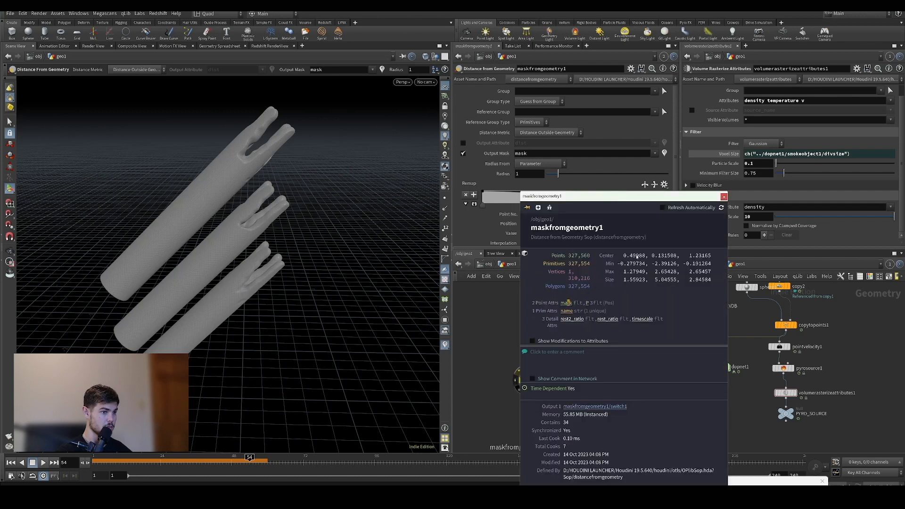
left_click(566, 303)
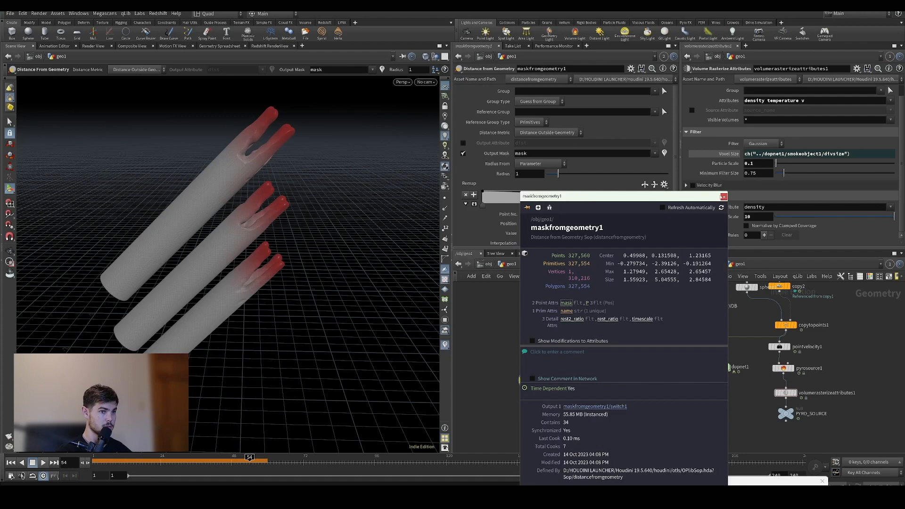
left_click_drag(399, 291, 255, 216)
left_click_drag(530, 381, 509, 378)
left_click_drag(212, 242, 213, 236, "alt")
scroll(213, 236, "up", 4)
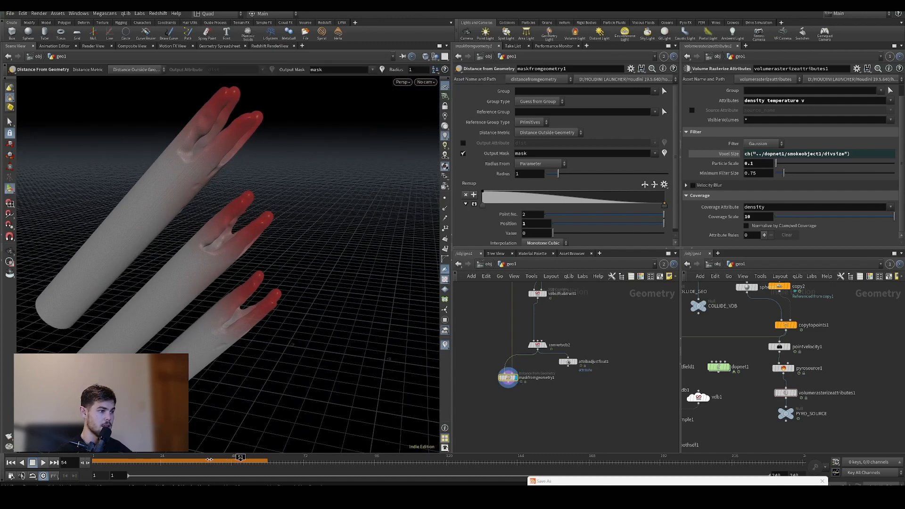
left_click_drag(209, 459, 242, 459)
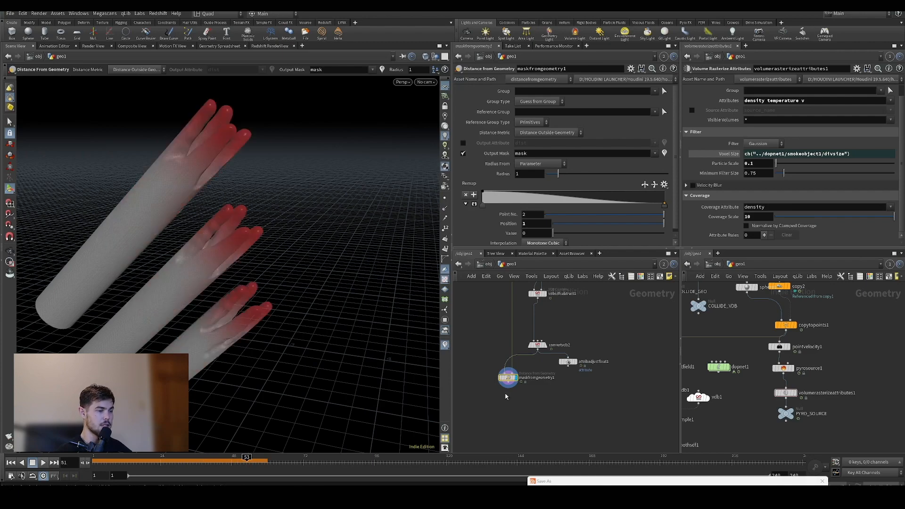
Add an Attribute VOP after maskfromgeometry1, display it and enter its network.
middle_click_drag(534, 396, 574, 375)
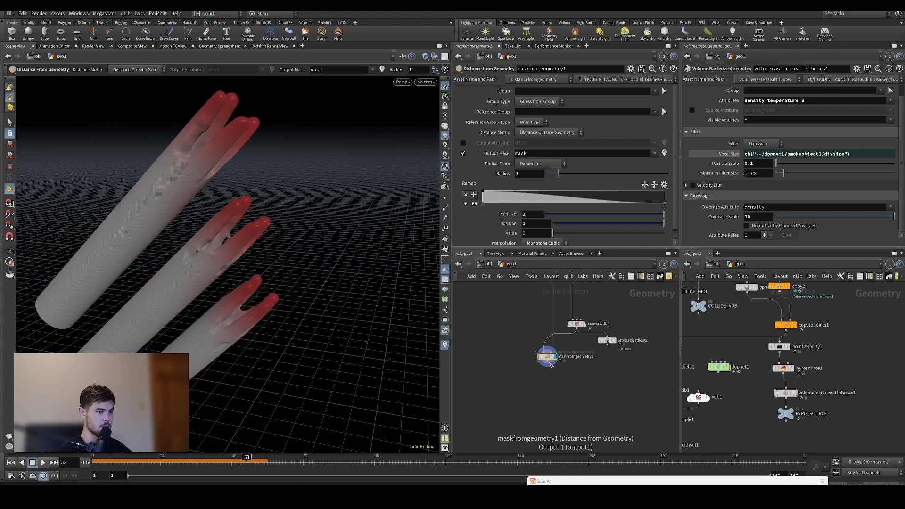
key("Tab")
type("attr")
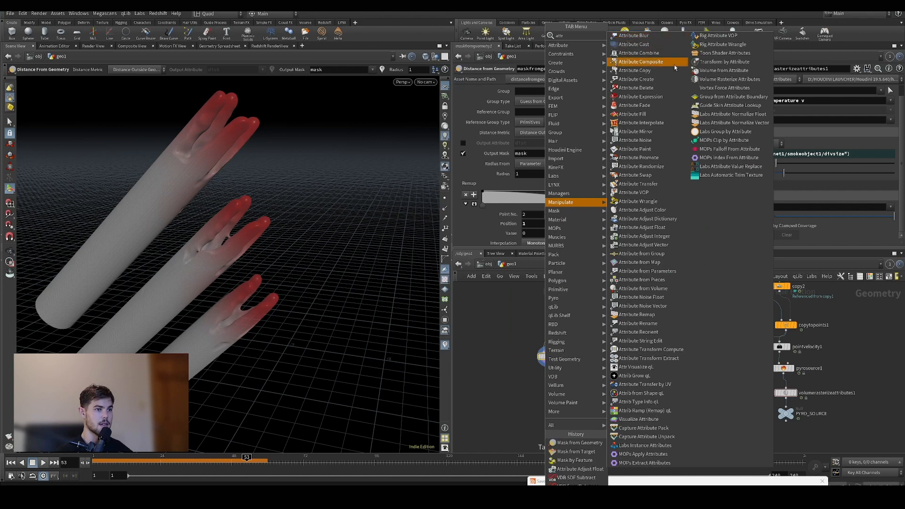
left_click(657, 192)
left_click(547, 379)
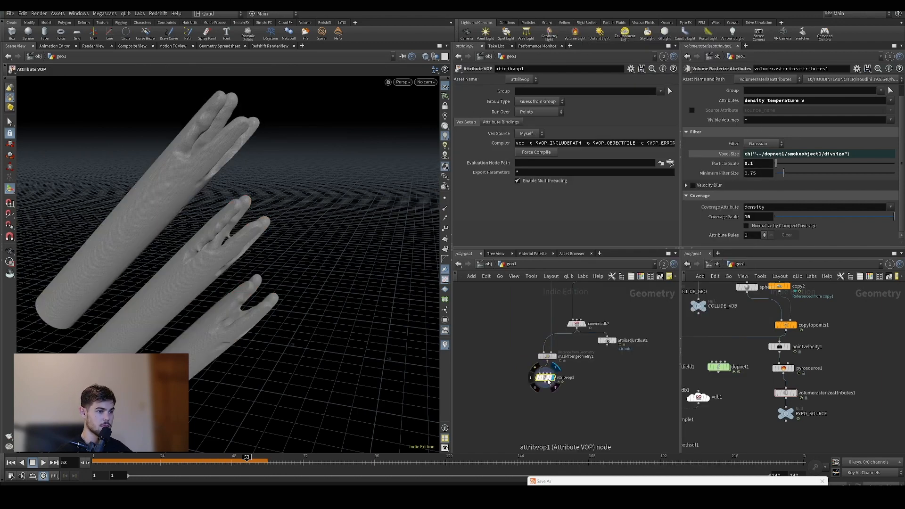
double_click(547, 379)
Add a Bind node above the geometry globals and name its parameter mask.
key("Tab")
type("bind")
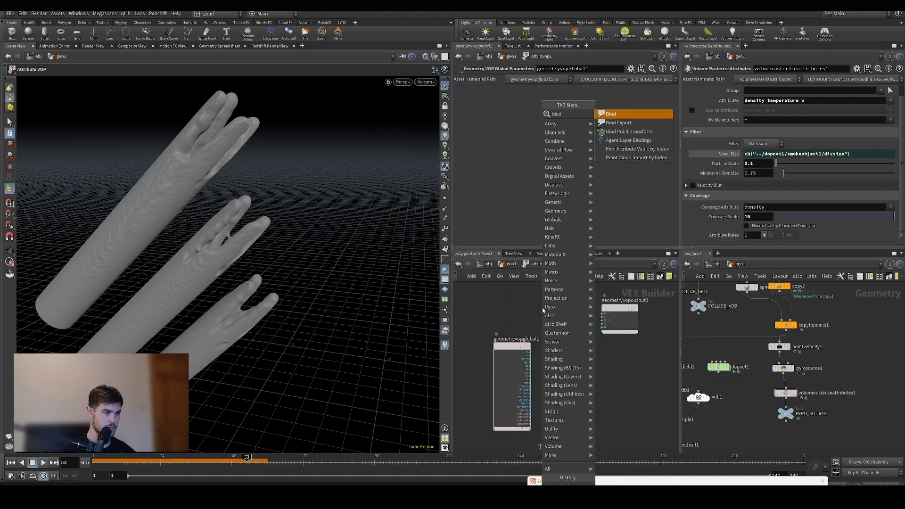
key("Return")
left_click(504, 312)
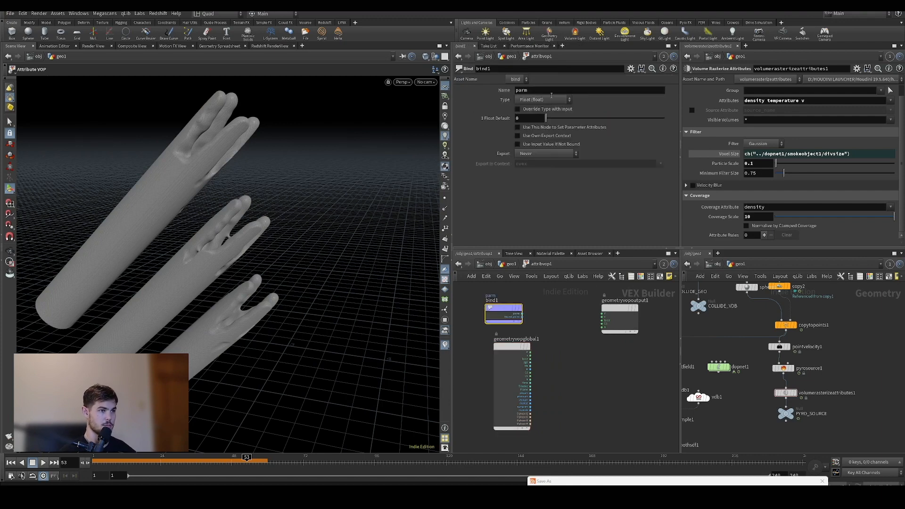
left_click_drag(534, 91, 499, 97)
type("mask")
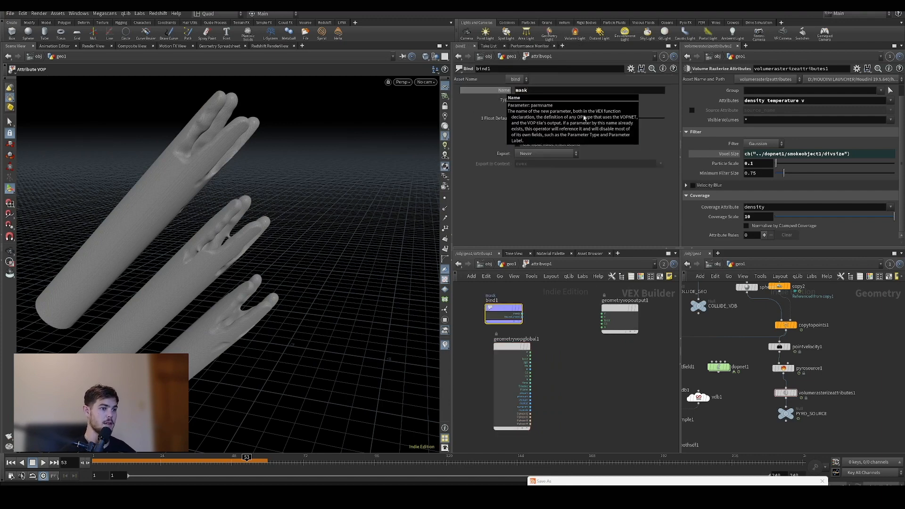
Make room before the geometry output node and add a Displace Along Normal node between the globals and the output.
left_click_drag(621, 311, 652, 324)
middle_click_drag(651, 325, 574, 314)
left_click_drag(575, 312, 607, 323)
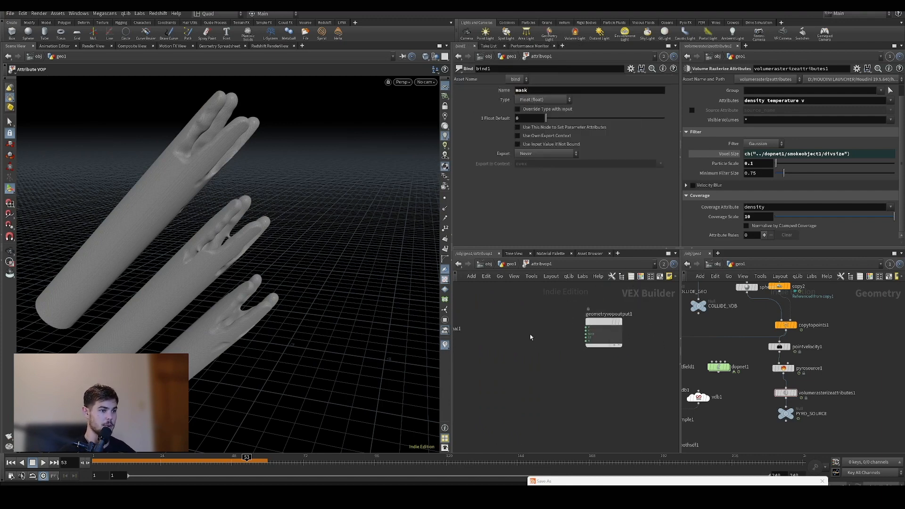
middle_click_drag(531, 337, 552, 333)
key("Tab")
type("d")
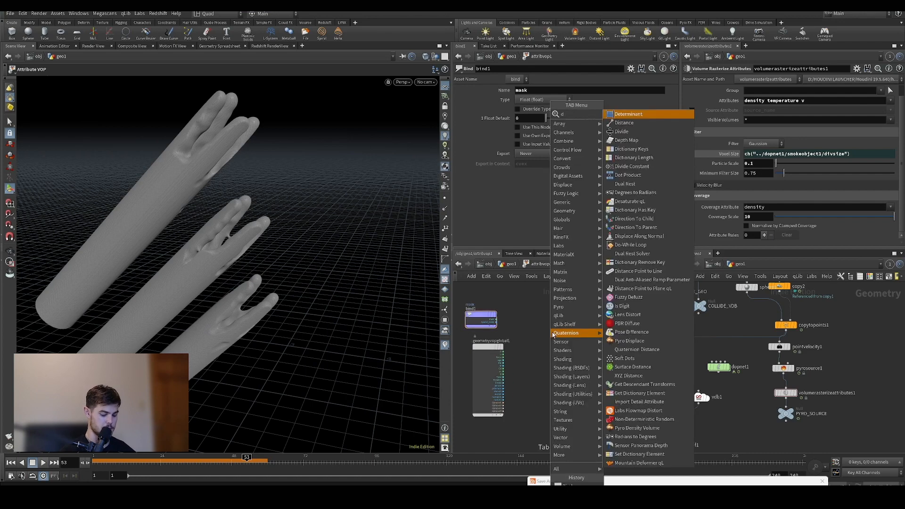
type("isp")
key("Return")
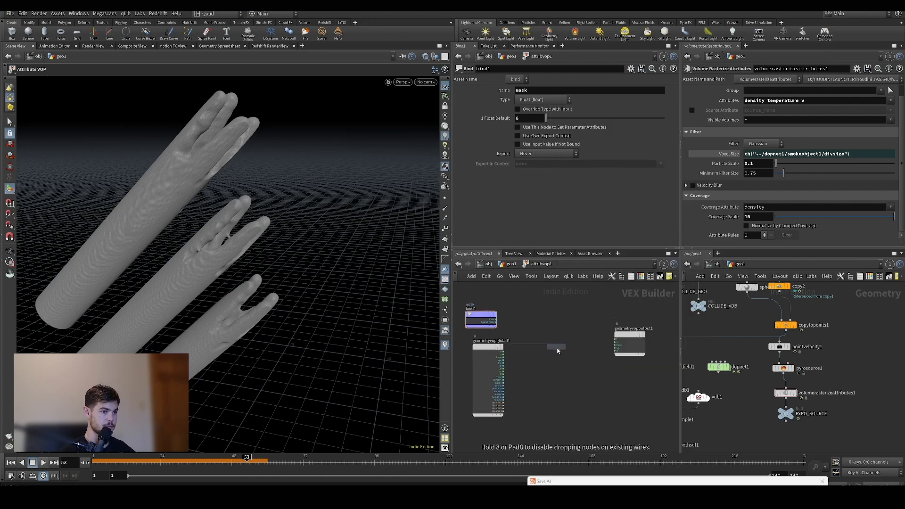
left_click(557, 350)
scroll(524, 324, "up", 2)
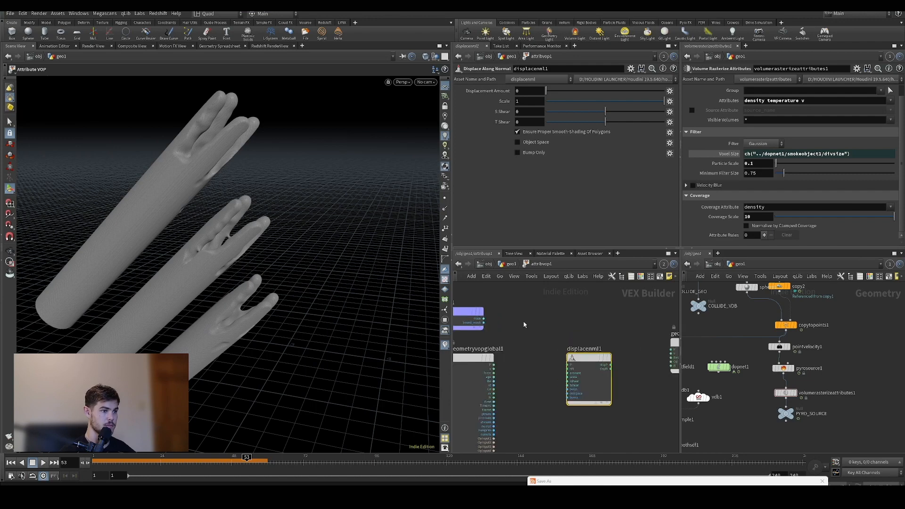
Feed the global P and the mask into the displacement's position and amount, and its displaced position into the output P.
left_click_drag(494, 364, 568, 364)
middle_click_drag(498, 322, 524, 319)
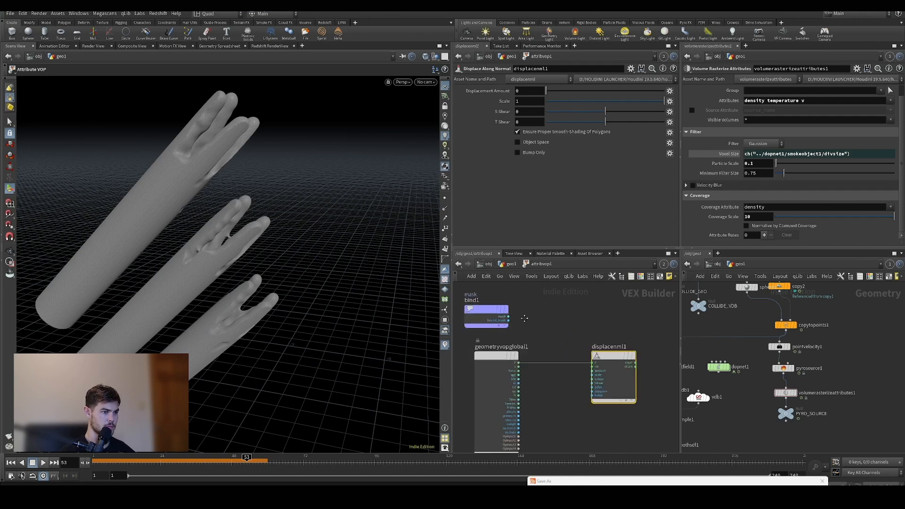
left_click_drag(509, 317, 593, 371)
middle_click_drag(593, 371, 525, 373)
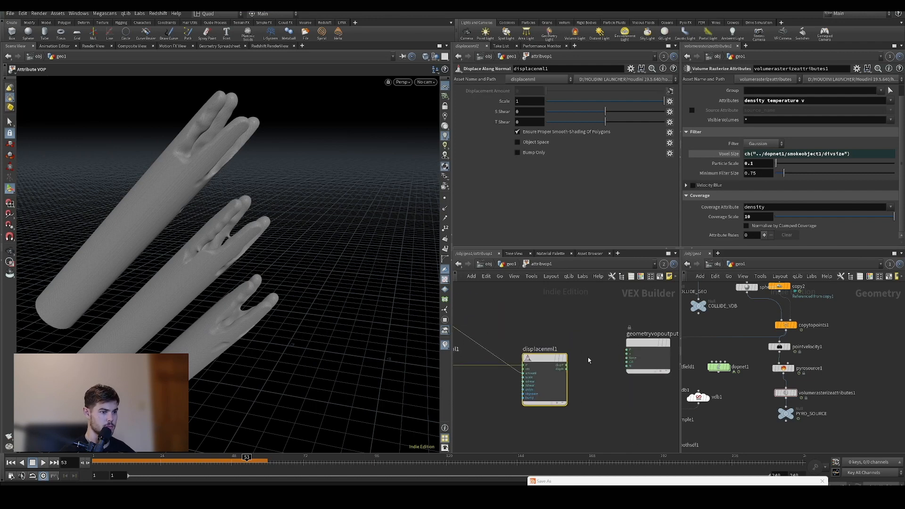
left_click_drag(567, 367, 632, 351)
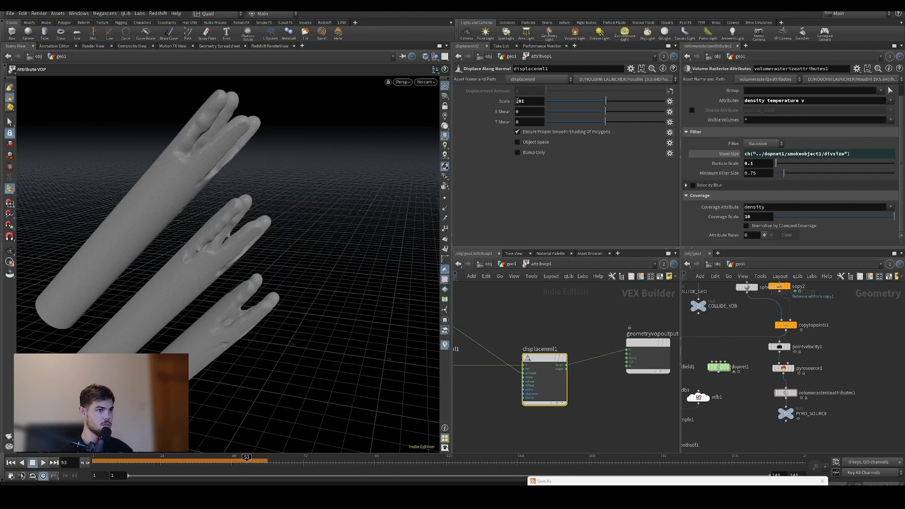
Set the Displace Along Normal scale to -0.015 and inspect the smoke tips.
key("Return")
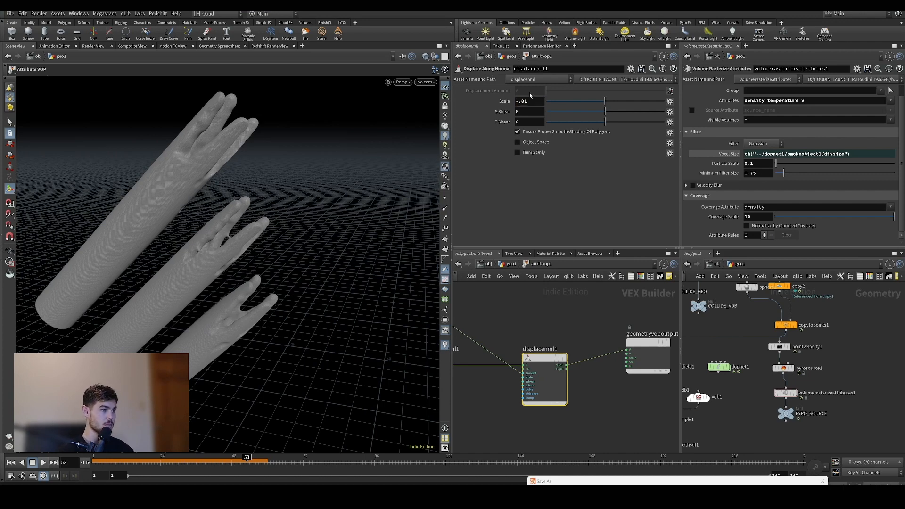
middle_click_drag(532, 101, 506, 121)
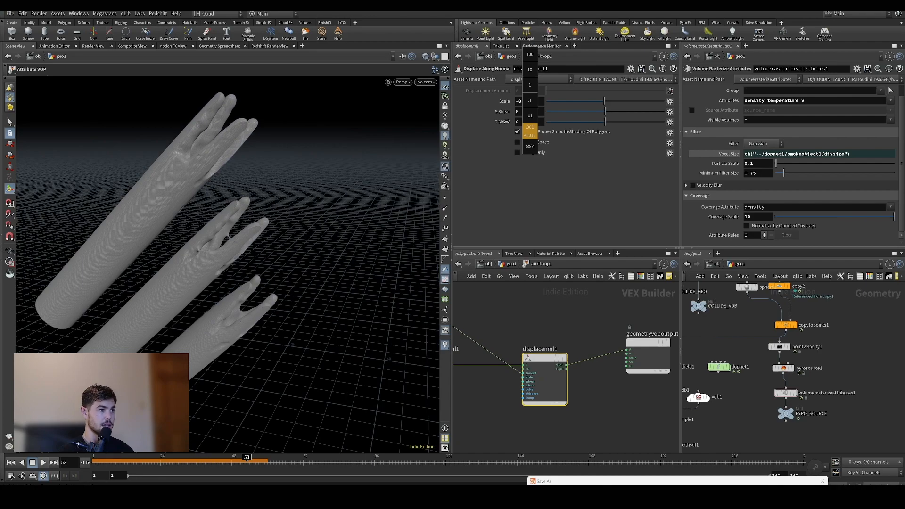
key("Escape")
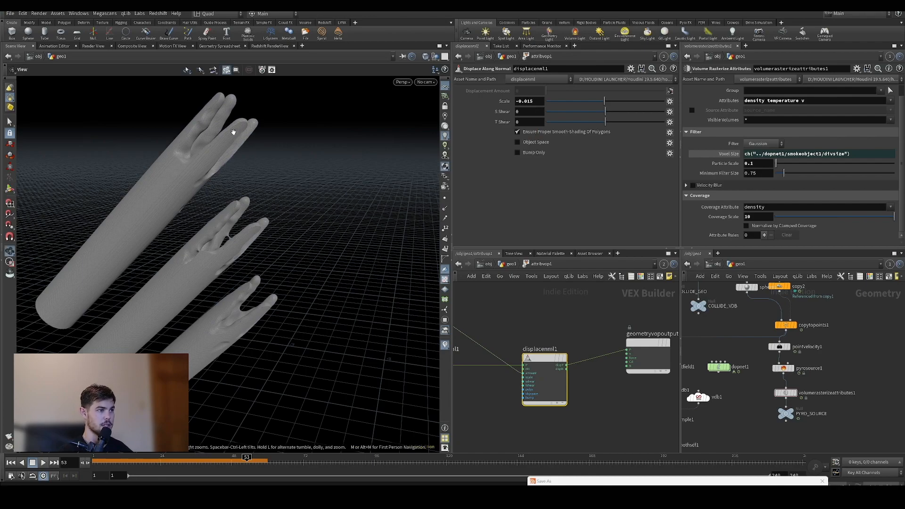
left_click_drag(109, 169, 169, 198)
key("h")
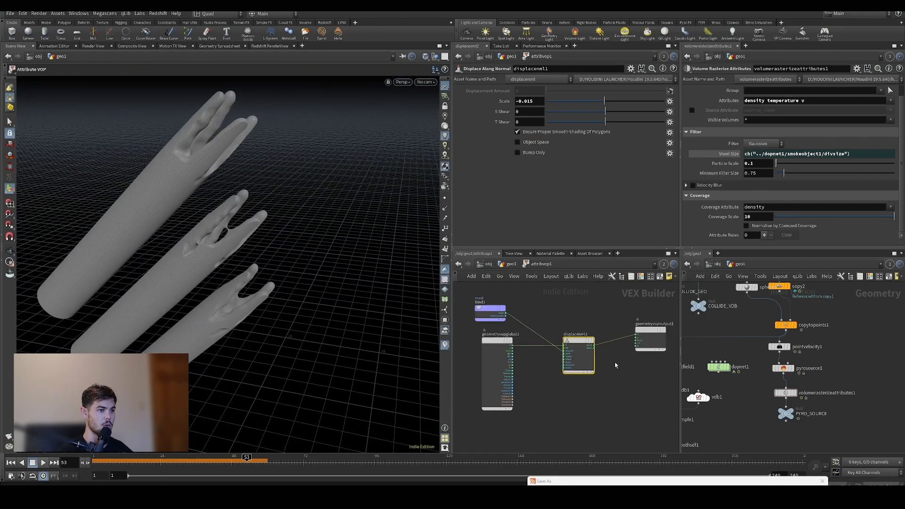
Add a Multiply node above the Displace Along Normal node.
scroll(612, 374, "up", 1)
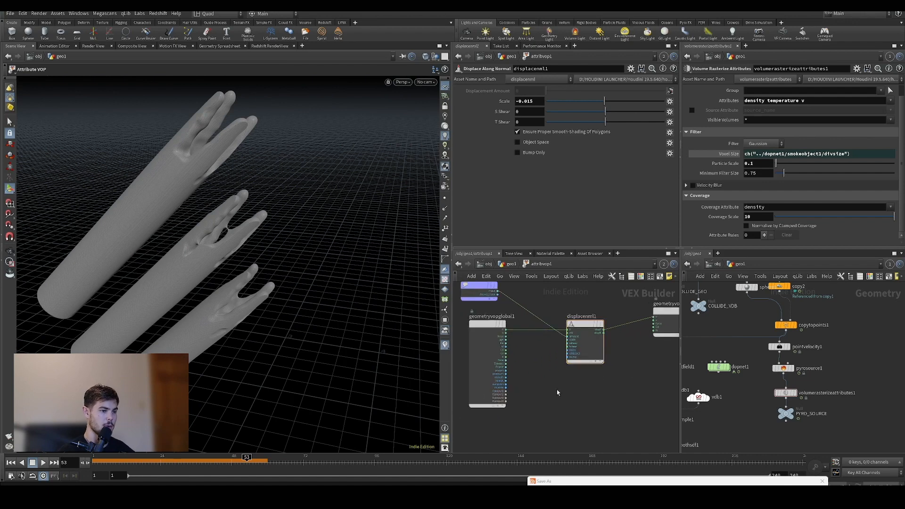
key("Tab")
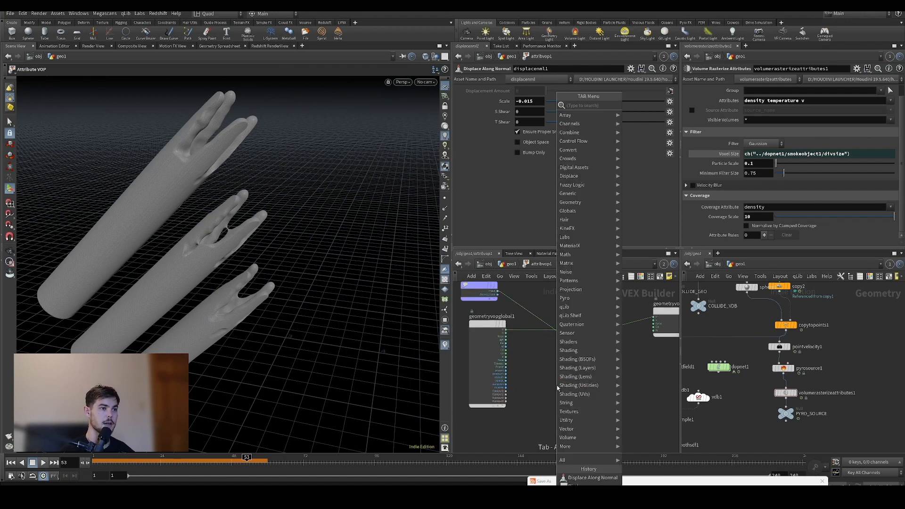
type("mul")
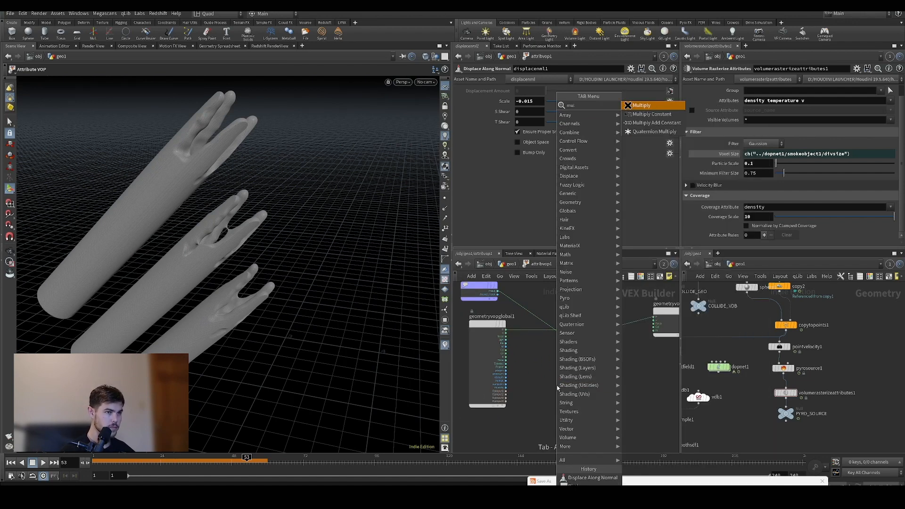
key("Escape")
left_click(567, 299)
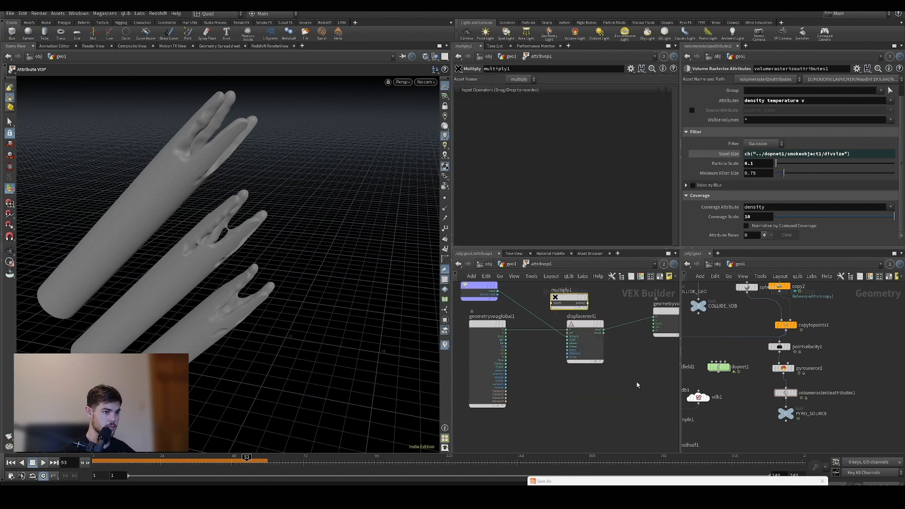
Add a Unified Noise - Static node below the displacement and feed the global P into its position input.
key("Tab")
mouse_move(580, 412)
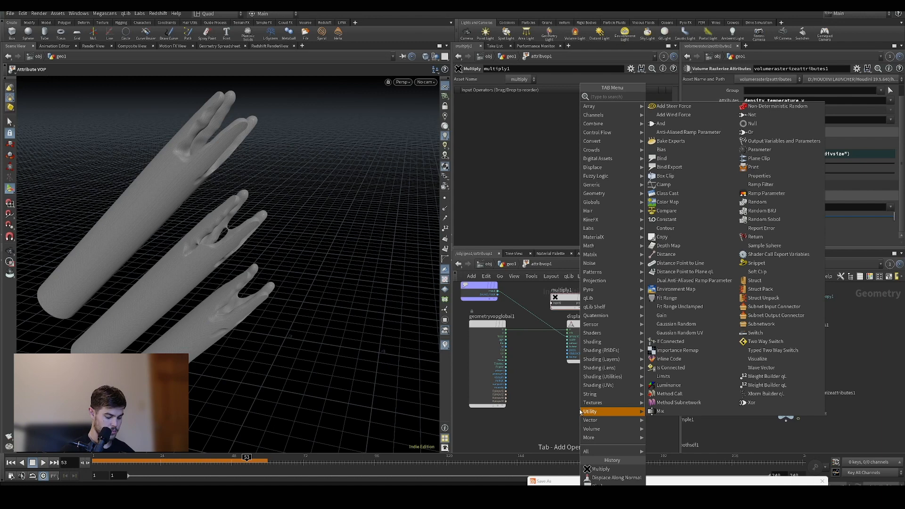
type("unifi")
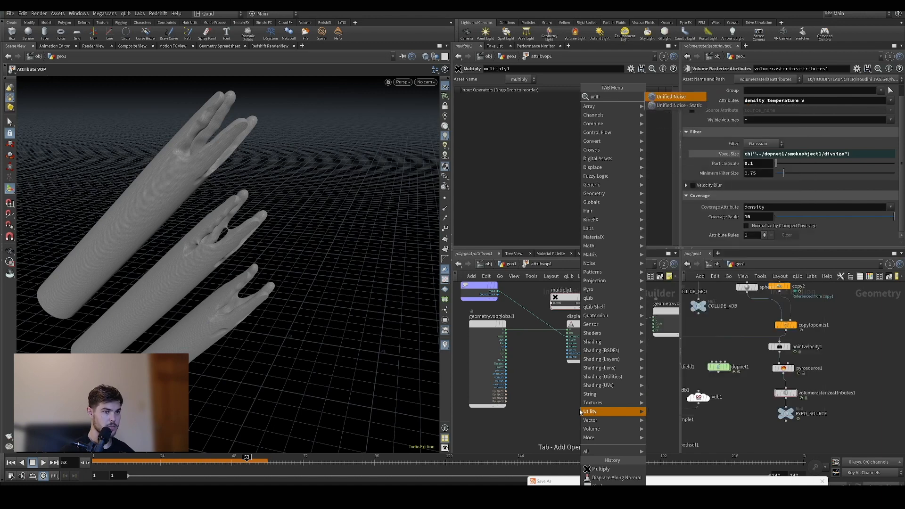
key("Down")
key("Return")
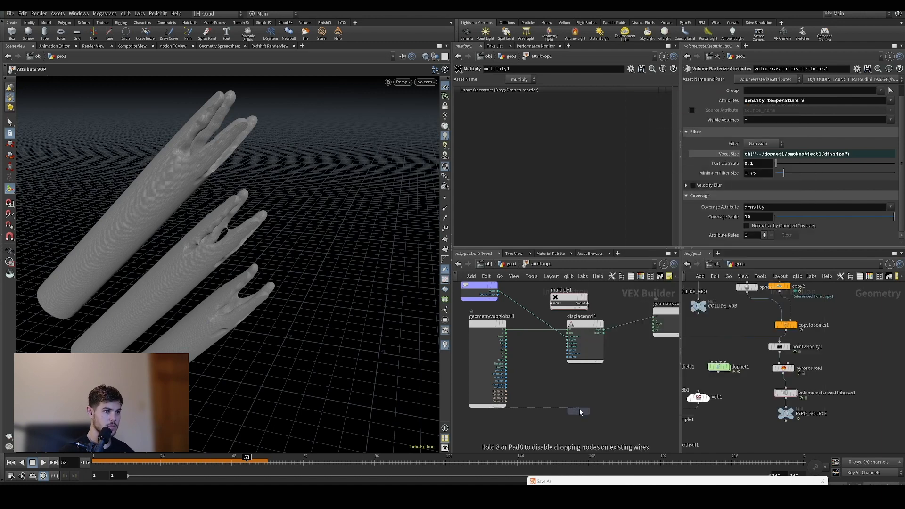
left_click(557, 373)
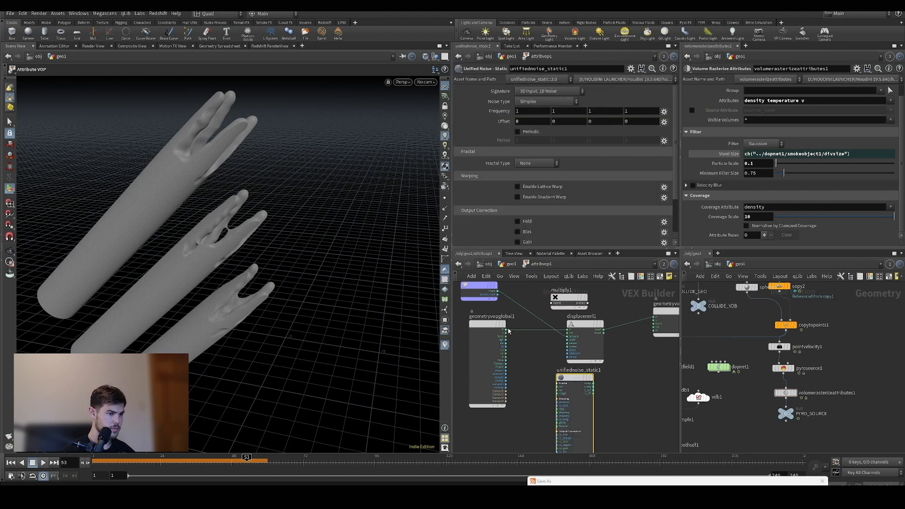
left_click_drag(508, 331, 563, 366)
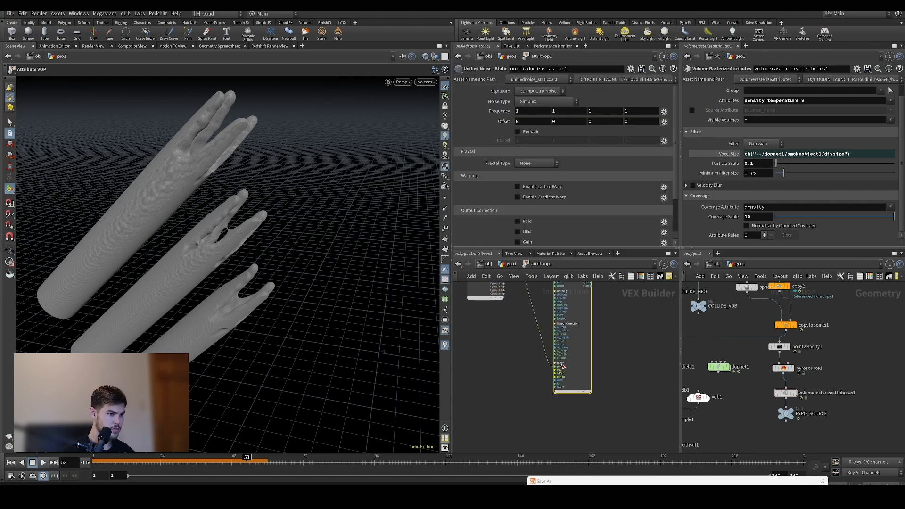
scroll(562, 366, "up", 5)
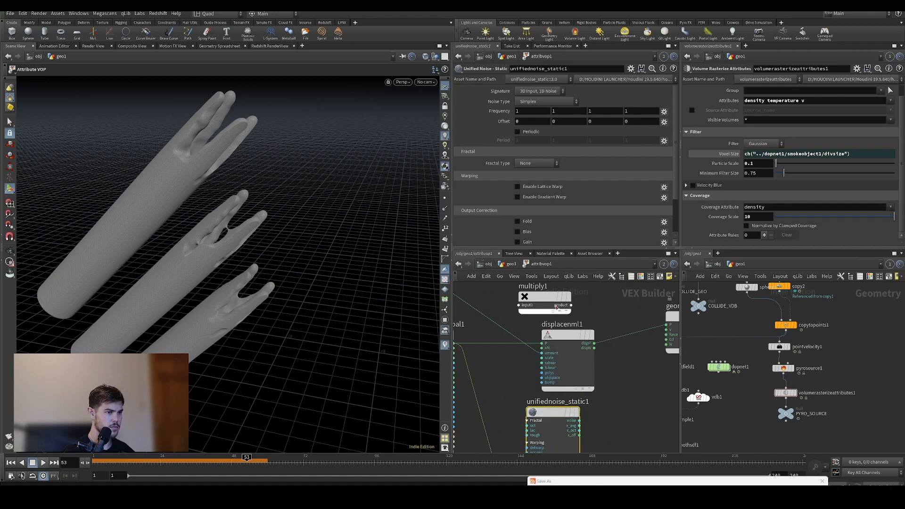
Feed the Bind node's mask and the unified noise output into the Multiply node's inputs.
left_click_drag(542, 297, 575, 296)
middle_click_drag(534, 315, 567, 347)
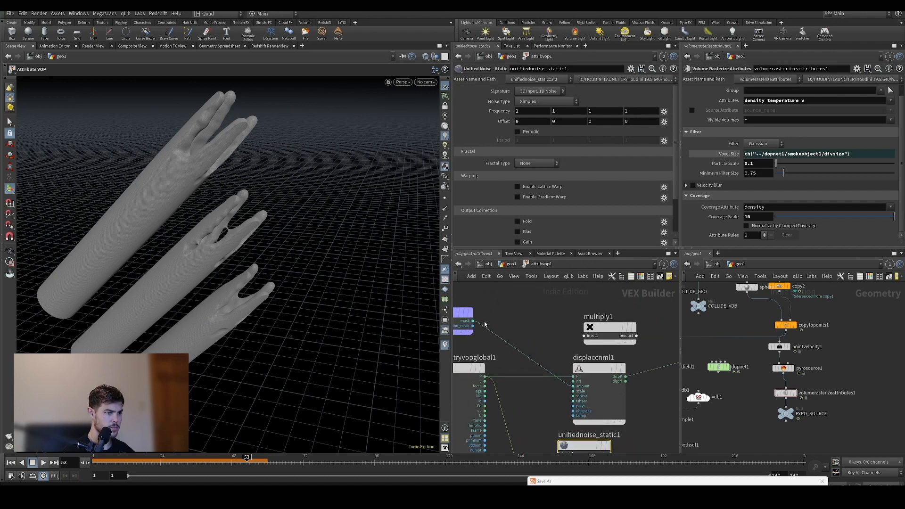
left_click_drag(474, 321, 583, 335)
middle_click_drag(648, 423, 649, 383)
left_click_drag(612, 413, 586, 300)
middle_click_drag(661, 364, 618, 398)
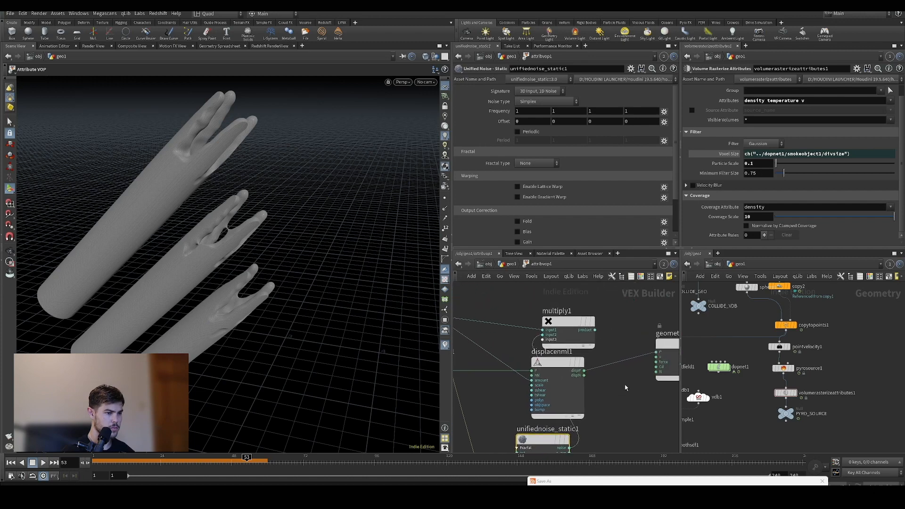
Shift the Displace Along Normal node aside and feed the Multiply product into its displacement amount.
mouse_move(568, 364)
left_click_drag(566, 364, 591, 366)
left_click_drag(595, 329, 606, 367)
left_click(565, 384)
Set the unified noise frequency to 6.6 on all components and its fractal type to Standard (fBm), and inspect the smoke tips.
middle_click_drag(641, 429, 647, 384)
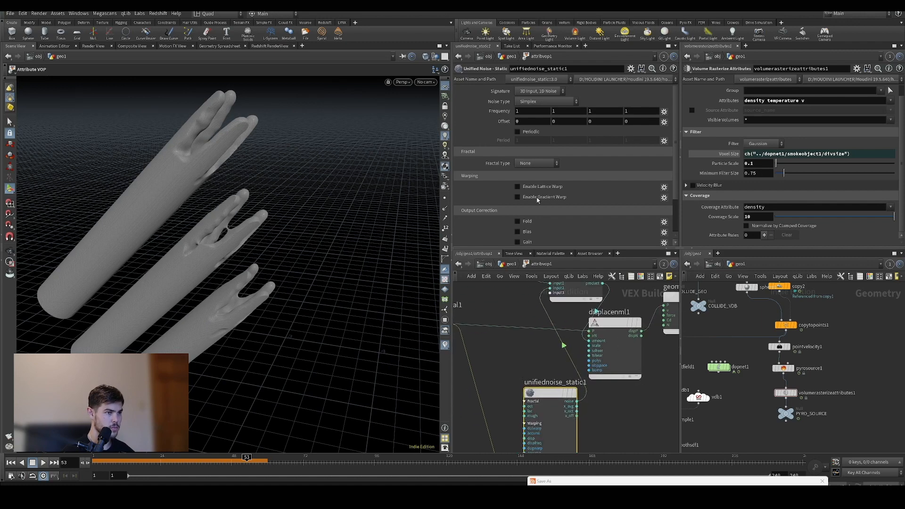
mouse_move(511, 112)
middle_mouse_down()
mouse_move(695, 111)
mouse_move(503, 117)
middle_mouse_up()
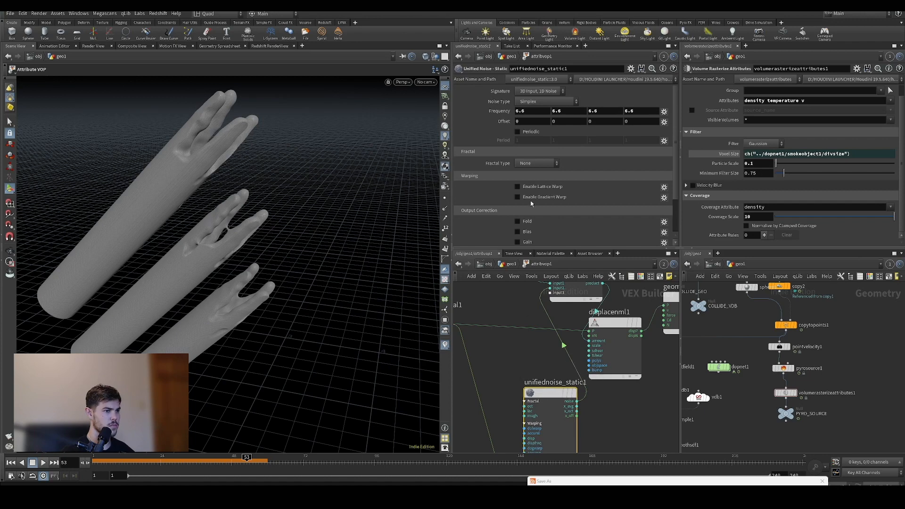
scroll(531, 204, "down", 2)
scroll(503, 216, "up", 1)
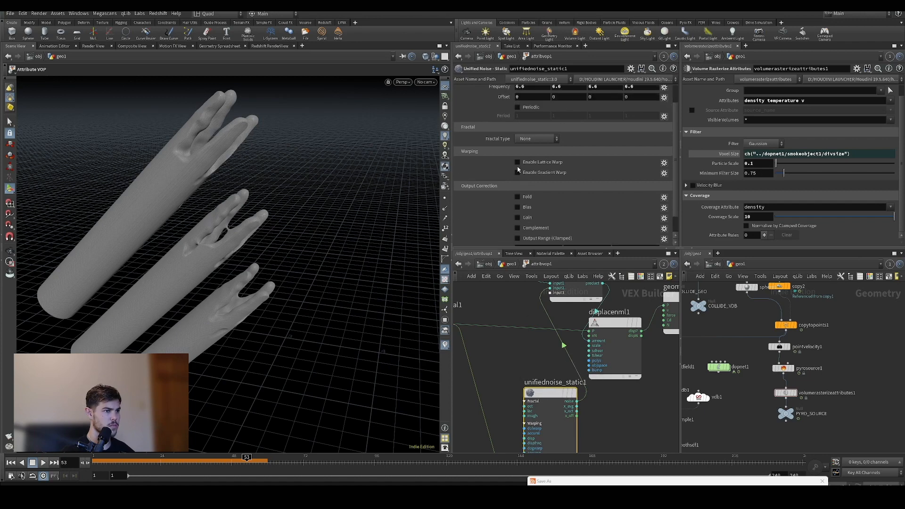
left_click(536, 139)
left_click(536, 151)
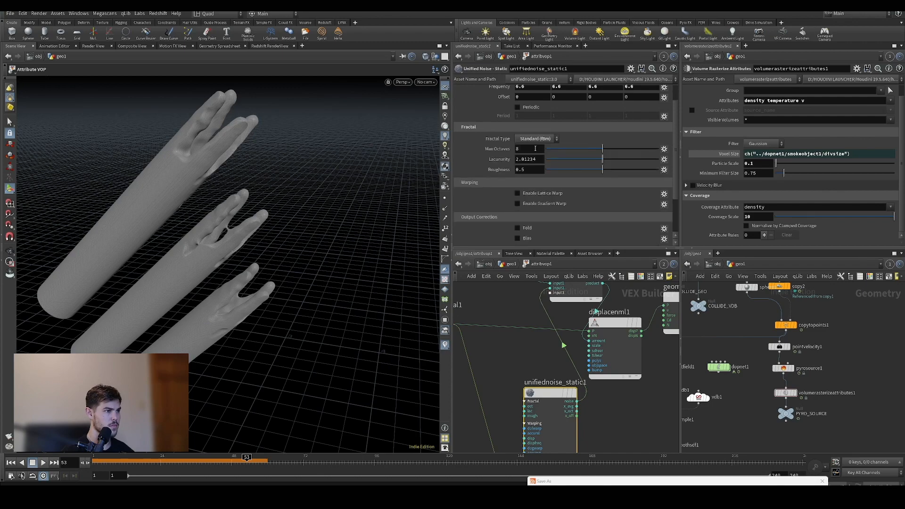
left_click_drag(220, 136, 239, 152, "alt")
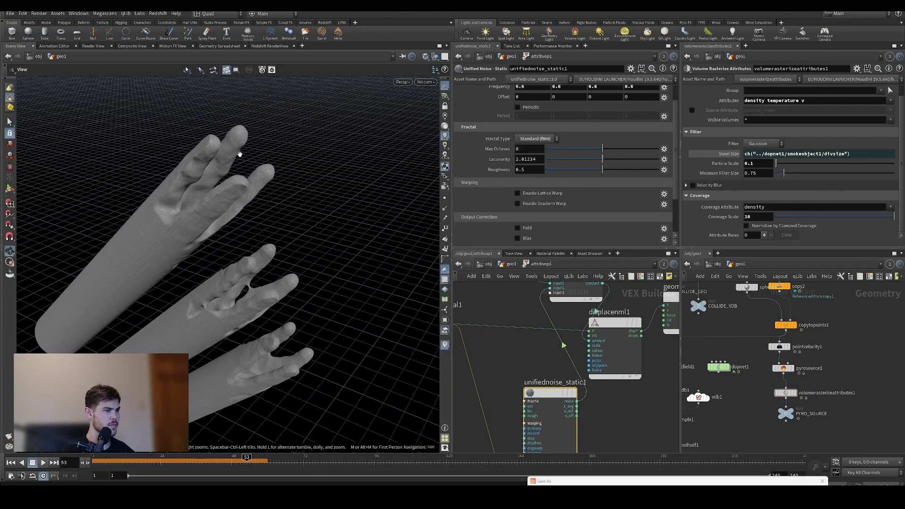
scroll(554, 156, "up", 1)
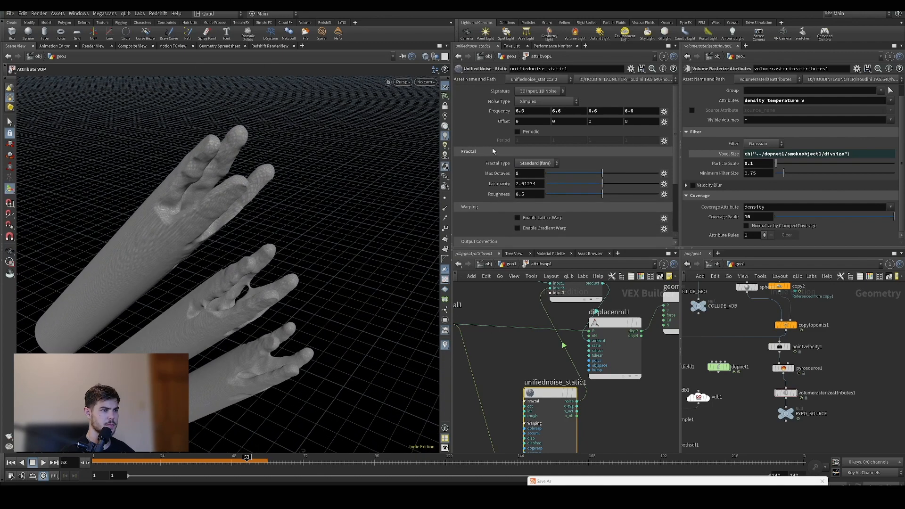
key("Escape")
left_click_drag(217, 171, 230, 166, "alt")
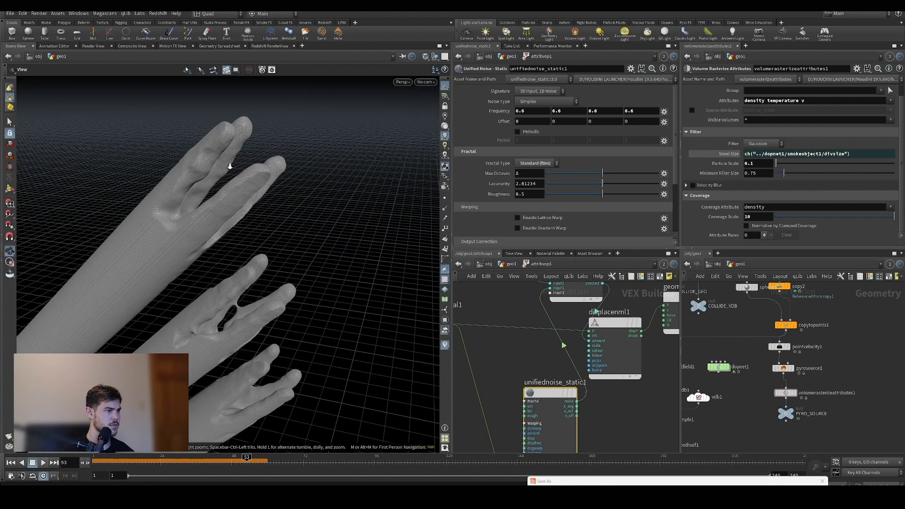
right_click_drag(230, 167, 276, 145, "alt")
left_click_drag(277, 146, 259, 147, "alt")
Change the network's wire style and spread out the geometry output and displacement nodes for a cleaner layout.
scroll(525, 361, "down", 5)
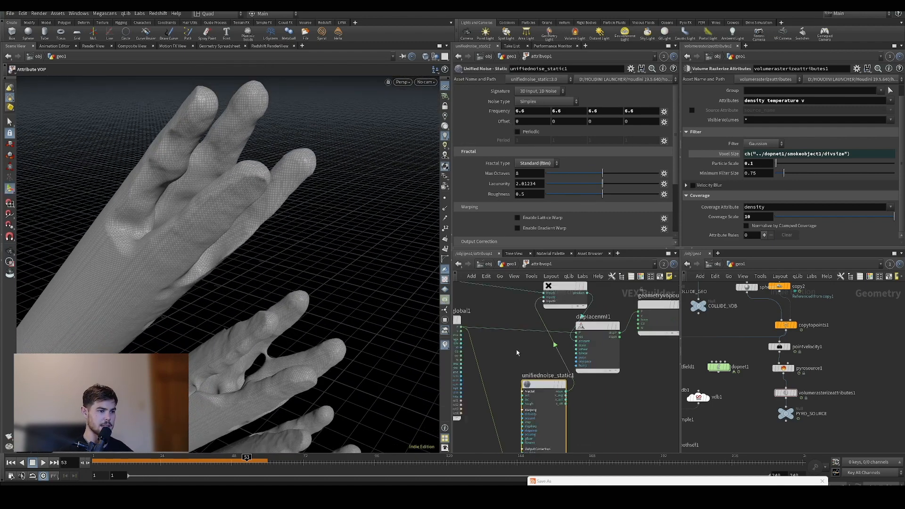
key("shift+s")
left_click_drag(579, 337, 622, 333)
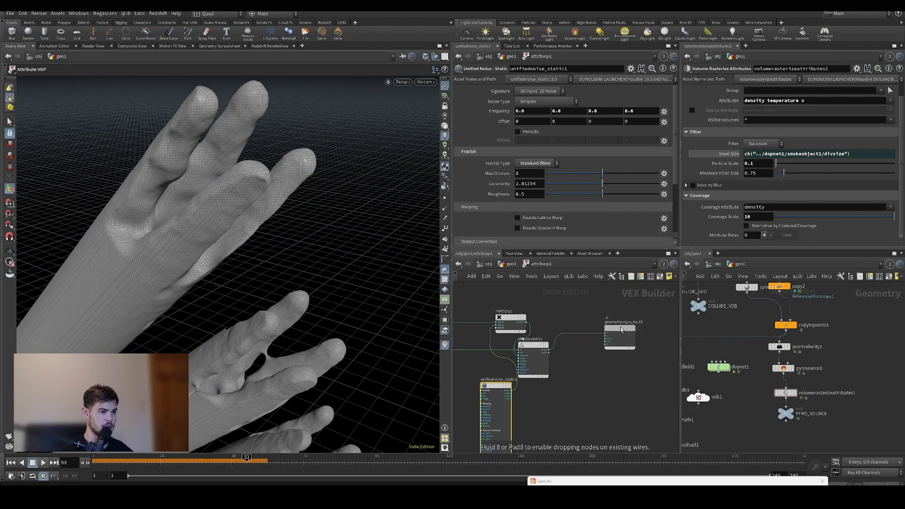
left_click_drag(537, 346, 579, 337)
scroll(607, 387, "down", 1)
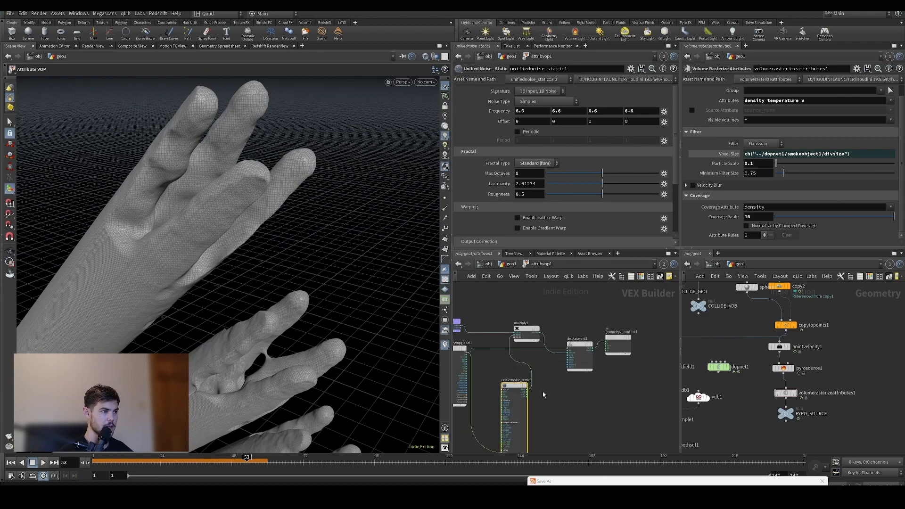
scroll(543, 395, "down", 1)
left_click_drag(222, 328, 249, 300, "alt")
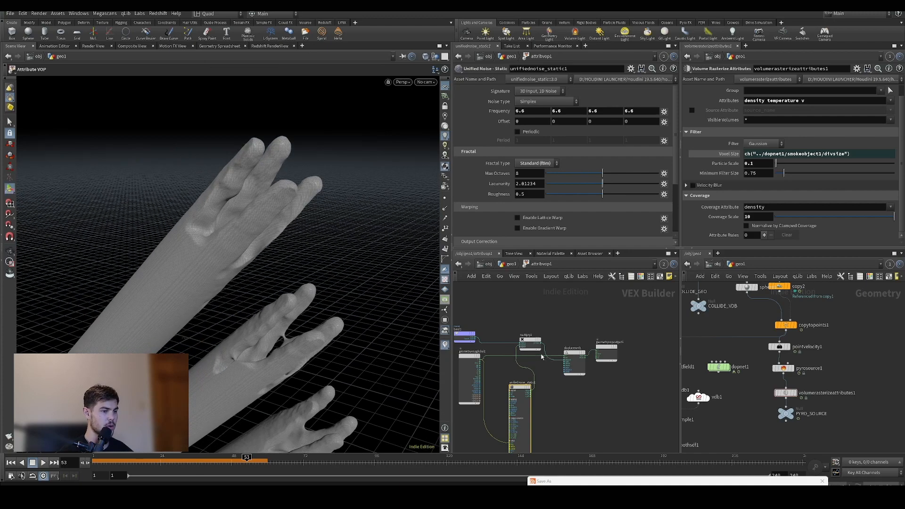
Try inverting the mask with an Invert node between the Bind and Multiply nodes.
scroll(509, 338, "up", 1)
middle_click_drag(484, 324, 552, 312)
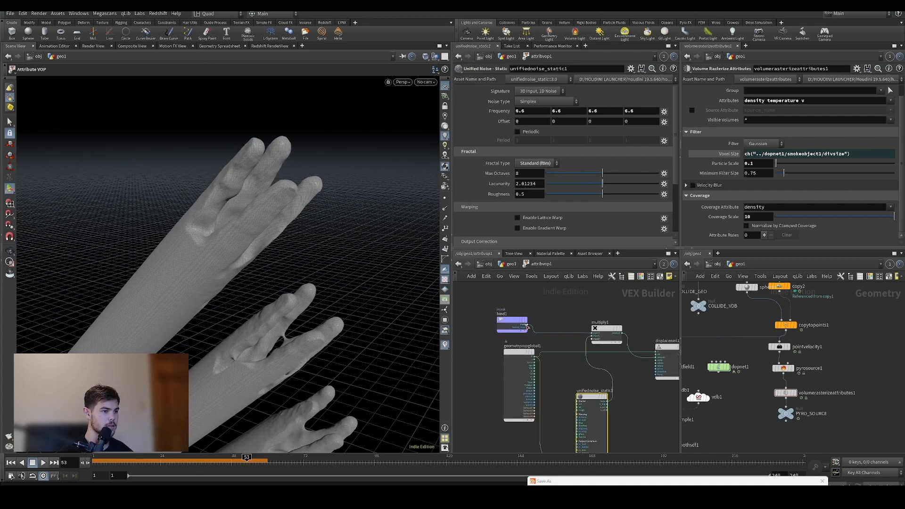
scroll(528, 326, "up", 2)
key("Tab")
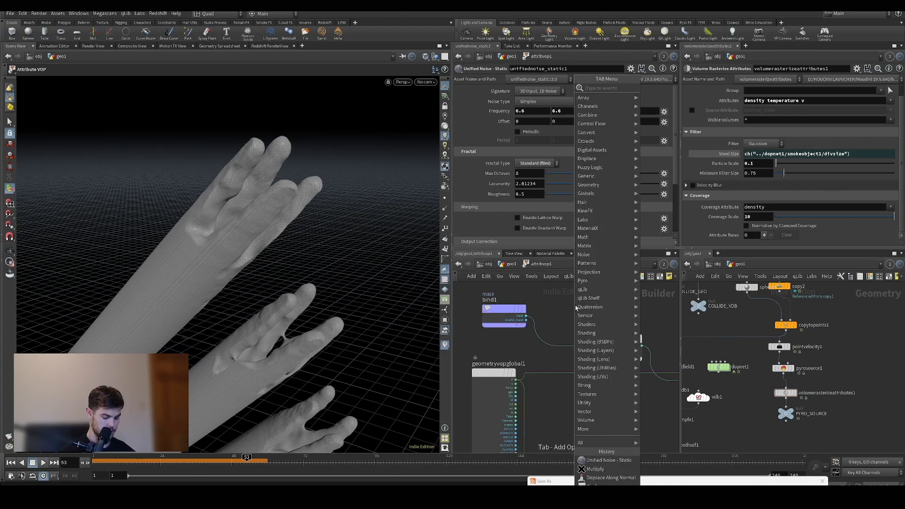
type("bind")
key("Return")
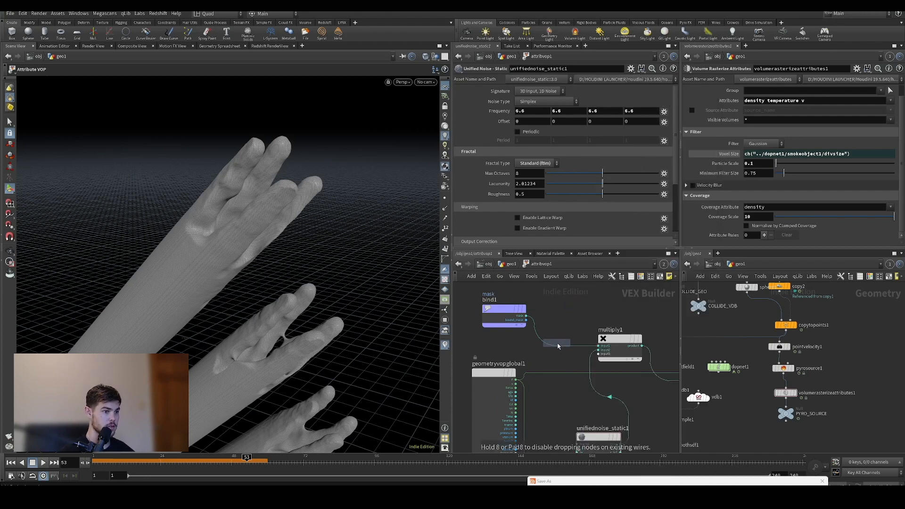
left_click(555, 347)
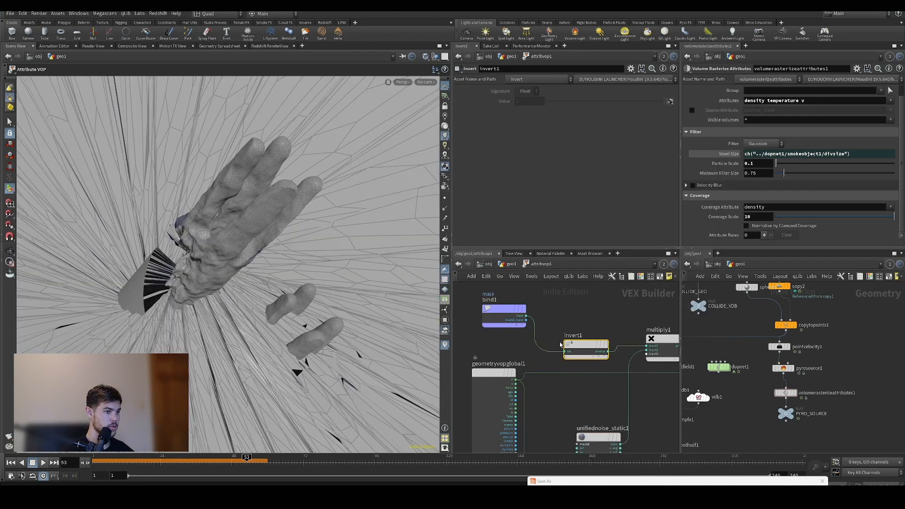
Inspect the inverted mask's effect on the mesh and delete the Invert node.
scroll(619, 312, "down", 2)
middle_click_drag(621, 322, 569, 312)
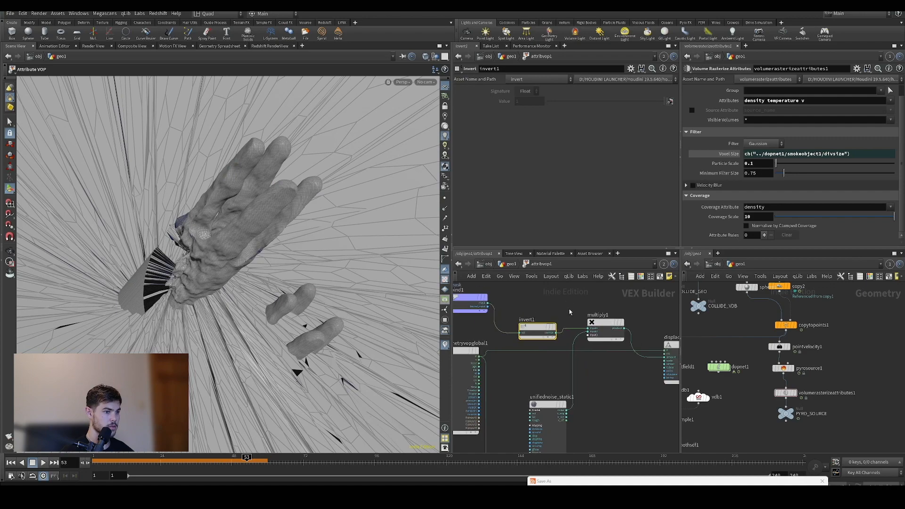
scroll(569, 312, "down", 1)
middle_click_drag(608, 368, 596, 376)
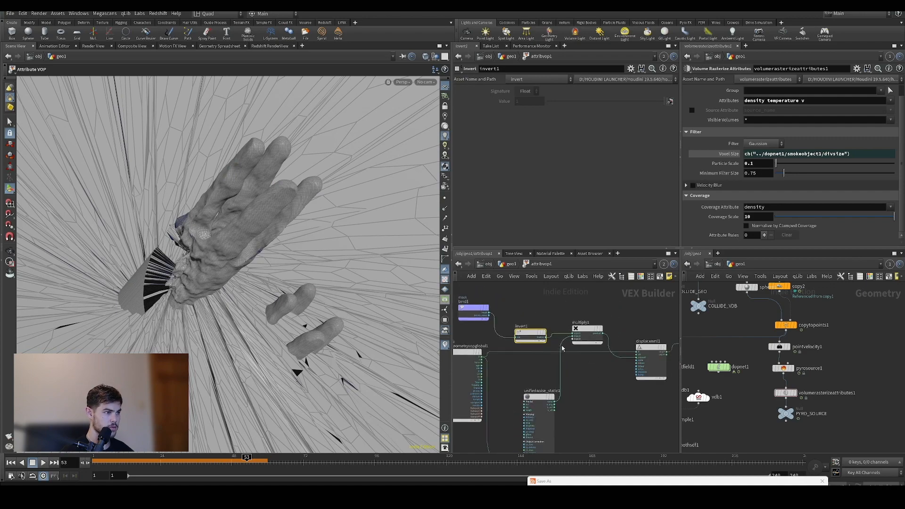
scroll(182, 329, "down", 4)
left_click_drag(182, 329, 179, 302, "alt")
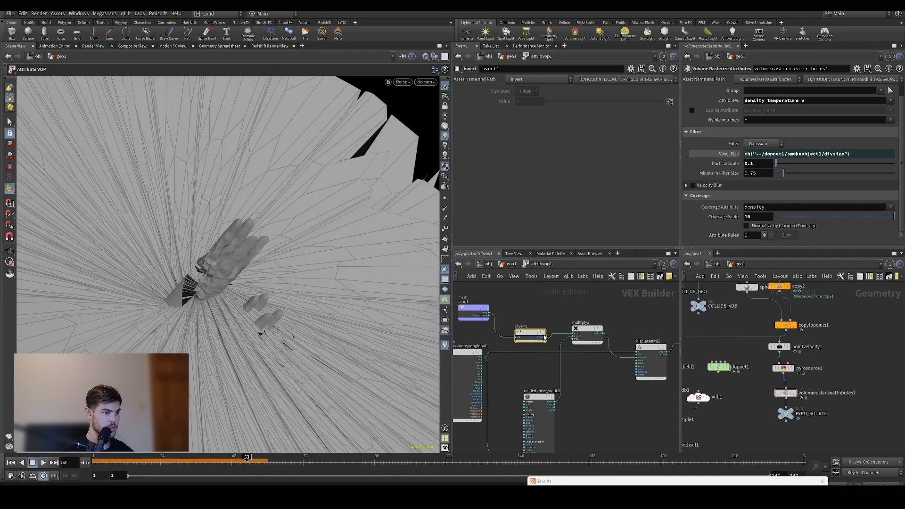
key("Delete")
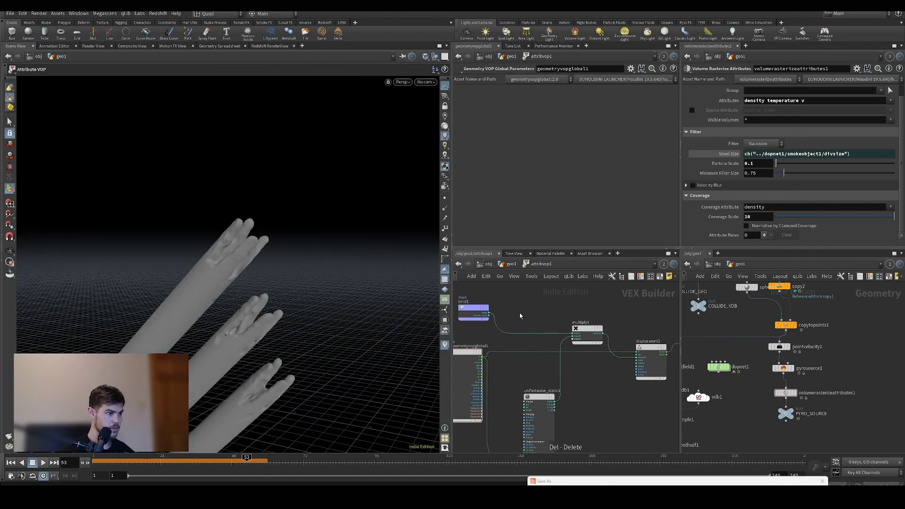
Insert a Fit Range node between the Bind and Multiply nodes and space out the Bind node.
scroll(520, 315, "up", 2)
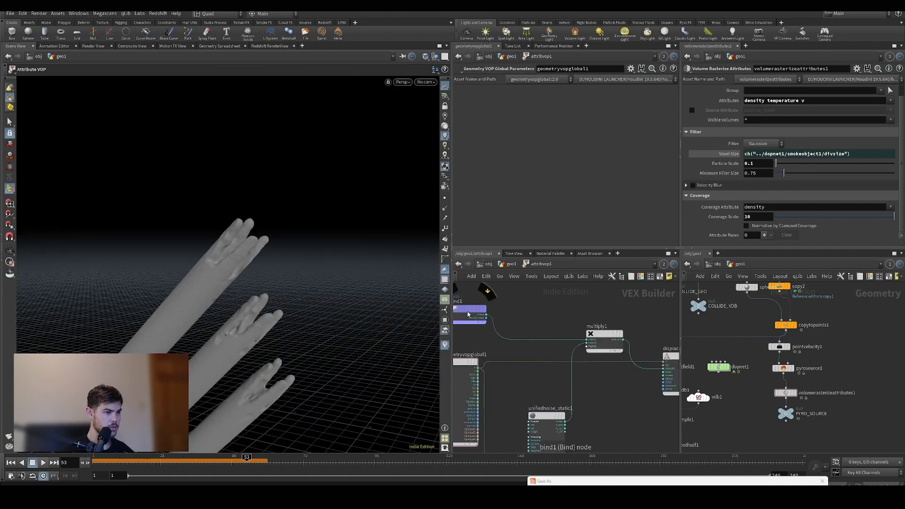
left_click_drag(468, 312, 508, 309)
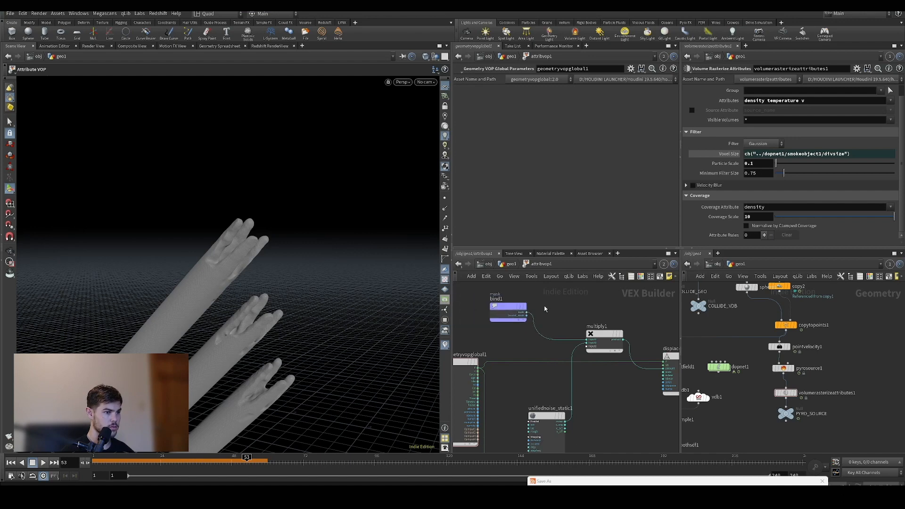
key("Tab")
type("rem")
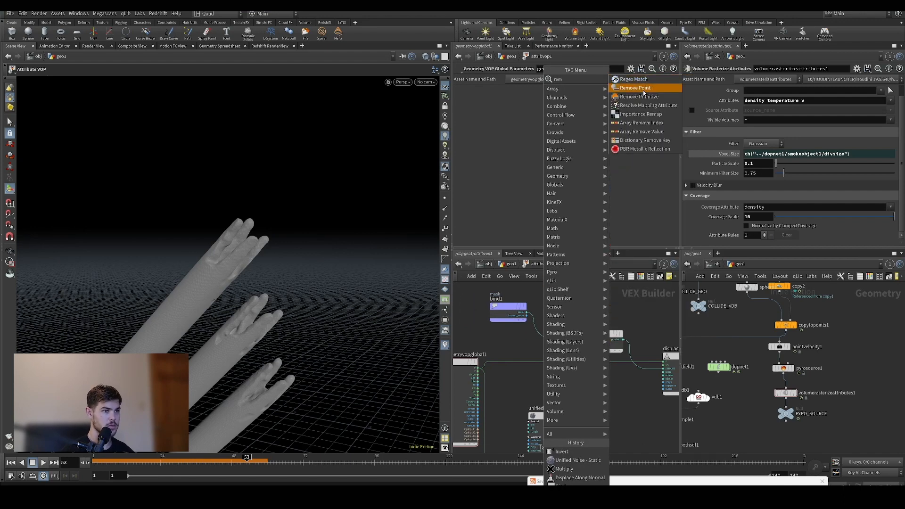
key("BackSpace")
key("BackSpace")
key("BackSpace")
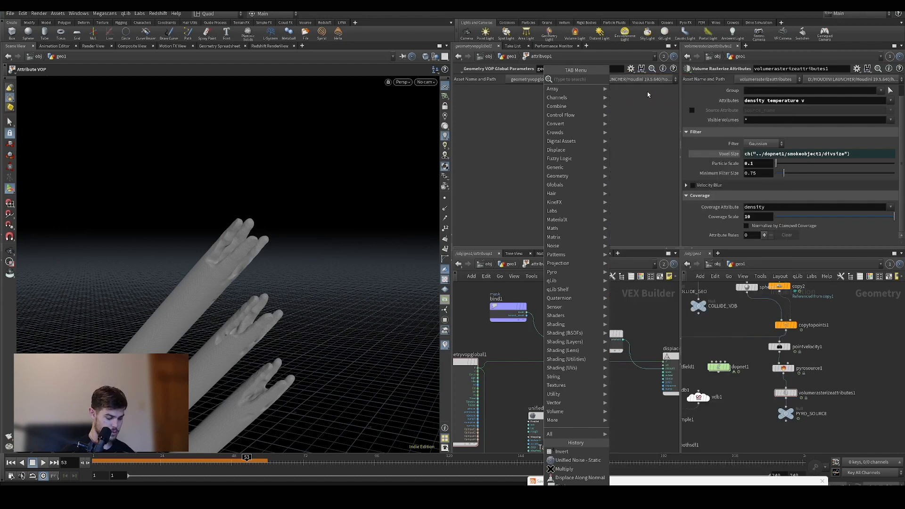
type("fit")
key("Return")
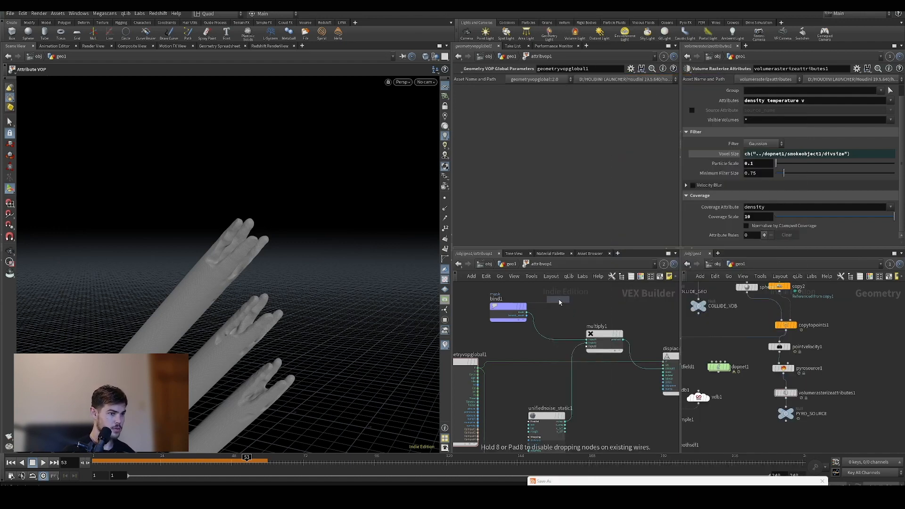
left_click(558, 309)
left_click_drag(516, 310, 541, 305)
Set the Fit Range node's Destination Min to 1 and Destination Max to 0 to invert the mask.
type("1")
key("Tab")
type("0")
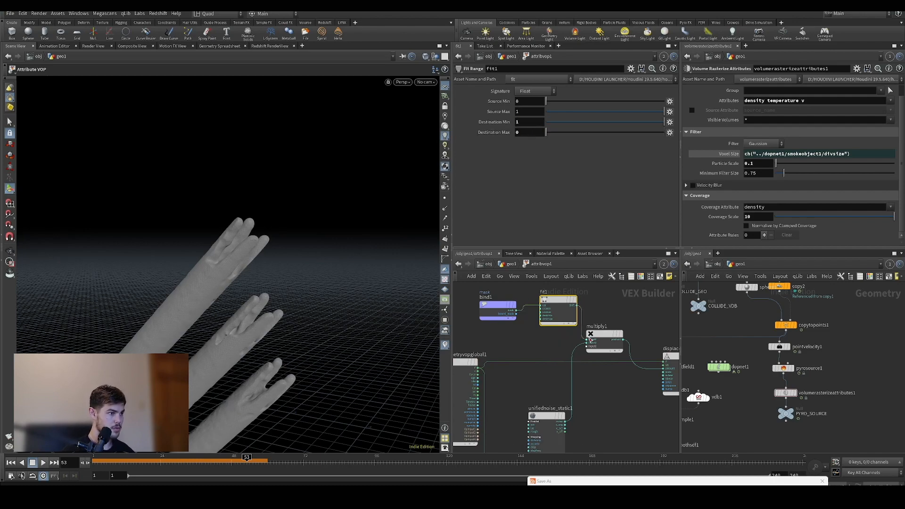
Inspect the inverted mask's effect on the smoke tips and bypass the Fit Range node.
key("Escape")
scroll(228, 257, "up", 3)
mouse_move(228, 257)
left_mouse_down()
mouse_move(271, 267)
mouse_move(212, 295)
mouse_move(254, 298)
left_mouse_up()
mouse_move(169, 284)
left_mouse_down("alt")
mouse_move(200, 273)
mouse_move(235, 204)
mouse_move(150, 300)
mouse_move(210, 292)
left_mouse_up("alt")
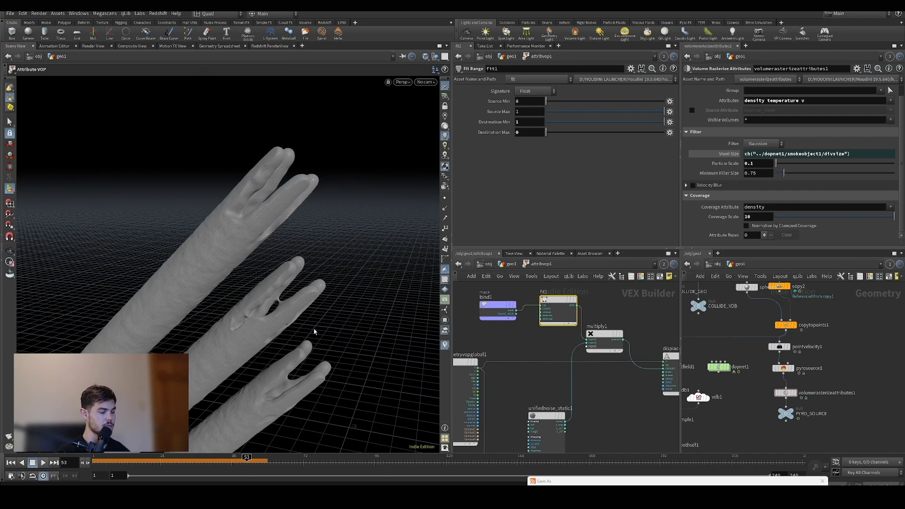
mouse_move(519, 312)
middle_mouse_down()
mouse_move(496, 306)
mouse_move(531, 323)
middle_mouse_up()
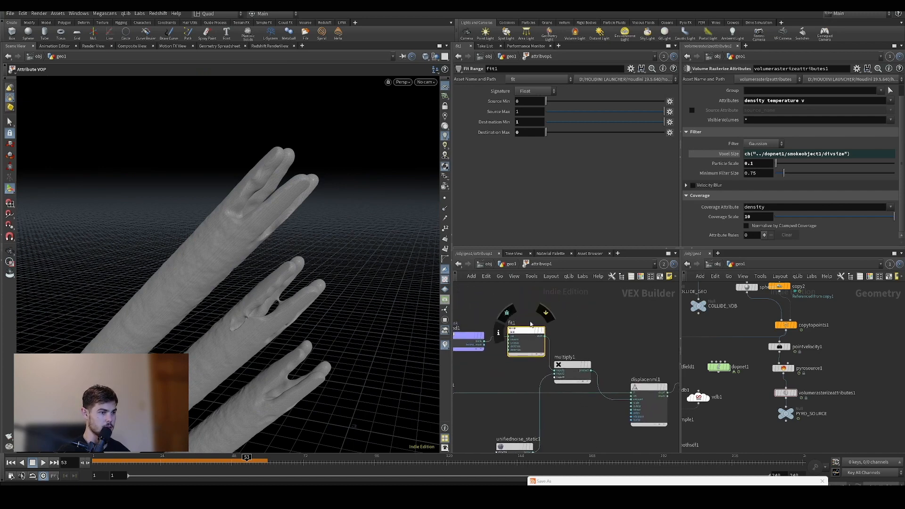
left_click(547, 318)
scroll(617, 350, "down", 1)
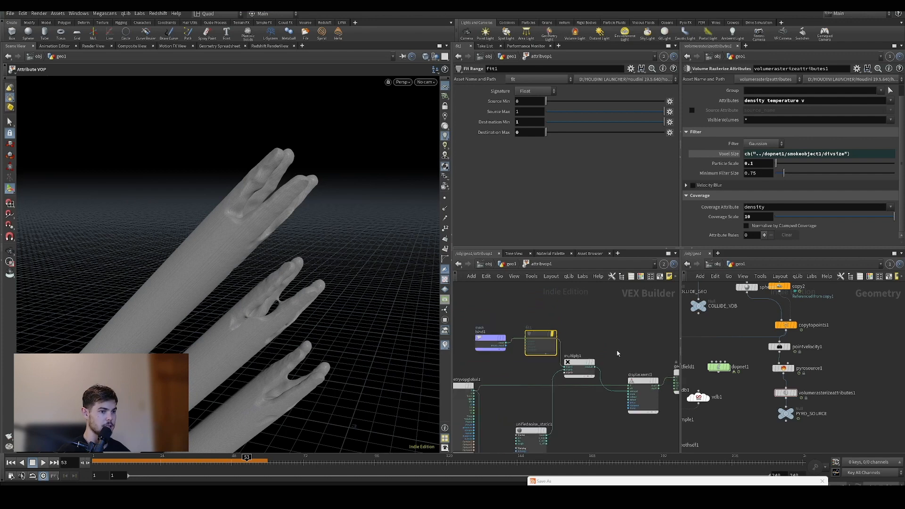
Return to the geo1 network and review the displaced mesh and the chain from the pyro source to the Attribute VOP.
middle_click_drag(618, 353, 551, 342)
left_click(510, 265)
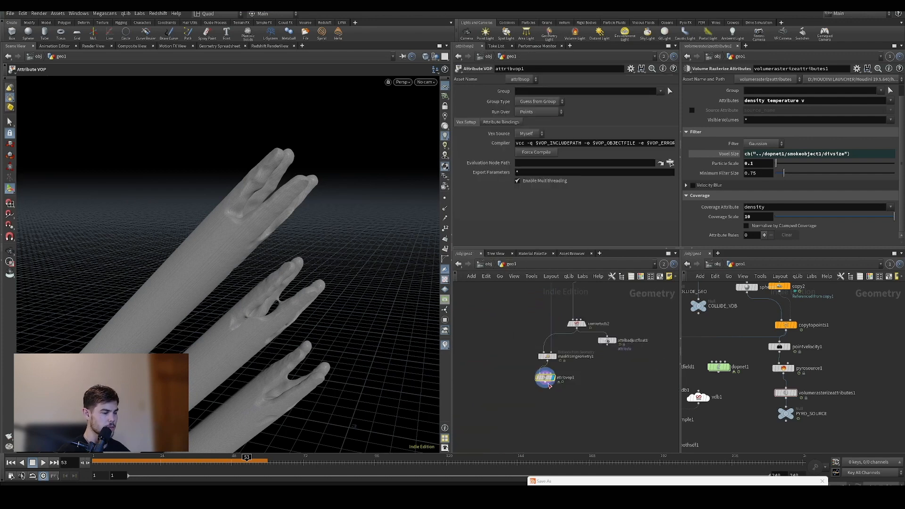
scroll(585, 396, "up", 2)
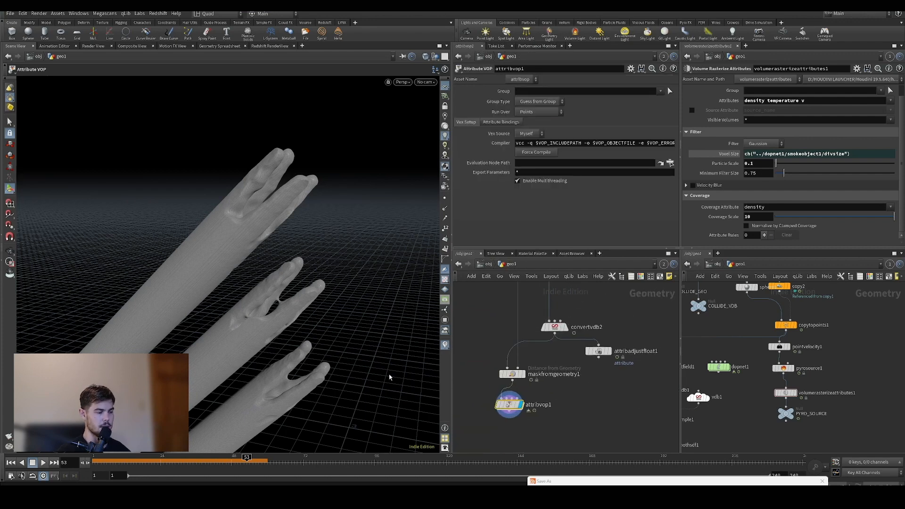
key("Escape")
left_click_drag(389, 377, 315, 309)
scroll(597, 344, "down", 5)
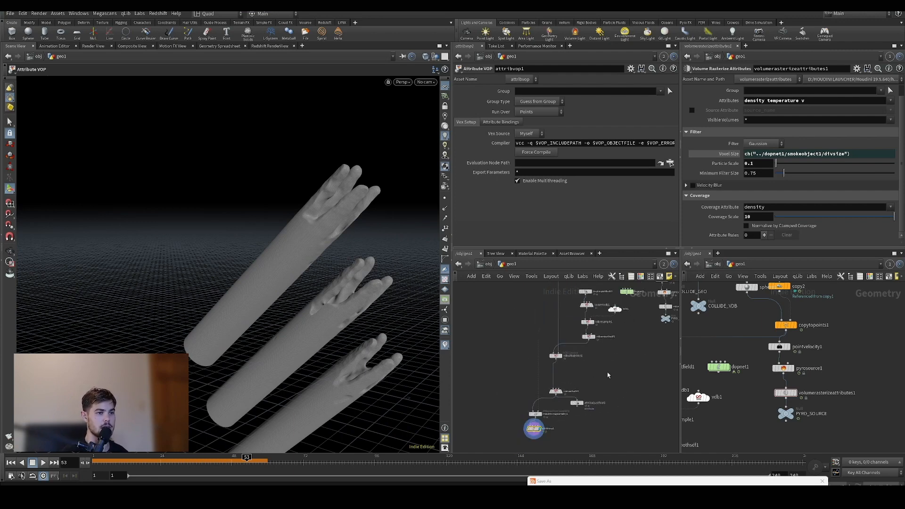
middle_click_drag(630, 356, 601, 376)
middle_click_drag(646, 301, 606, 342)
scroll(605, 337, "up", 2)
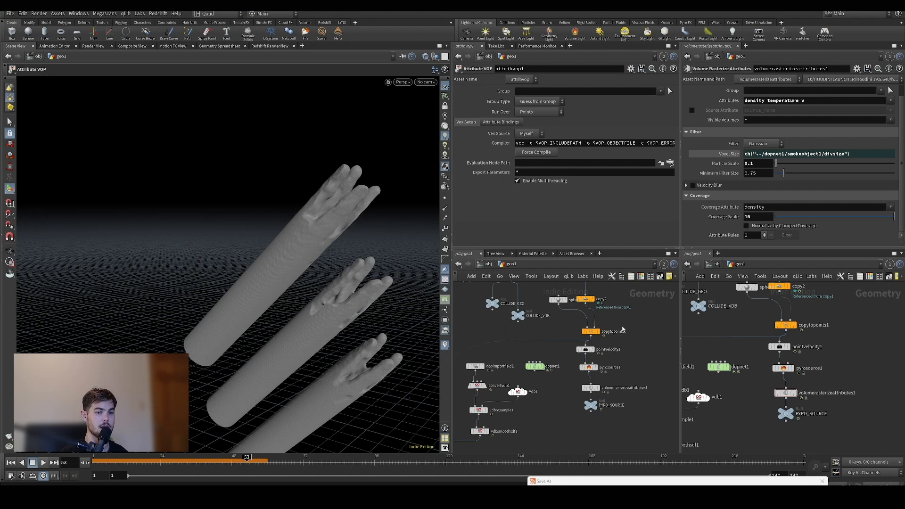
scroll(567, 387, "up", 1)
middle_click_drag(520, 391, 587, 312)
scroll(496, 380, "down", 3)
middle_click_drag(520, 407, 607, 344)
scroll(573, 402, "up", 3)
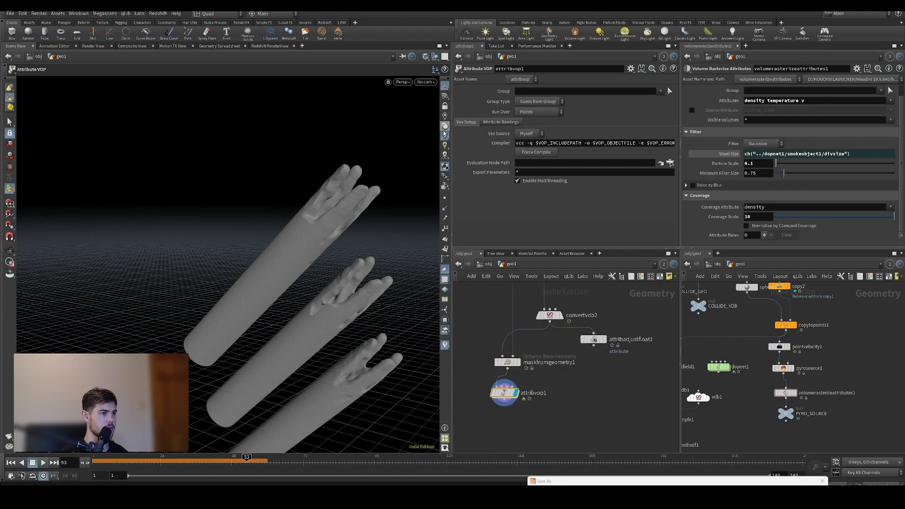
Create a camera at object level from the current view with a 1080 x 1350 resolution and a 100 mm focal length.
key("u")
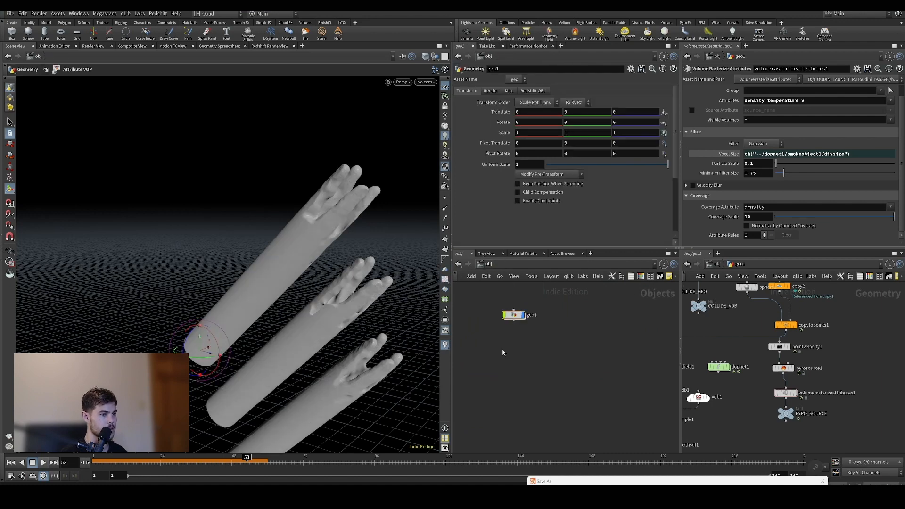
left_click(466, 33, "ctrl")
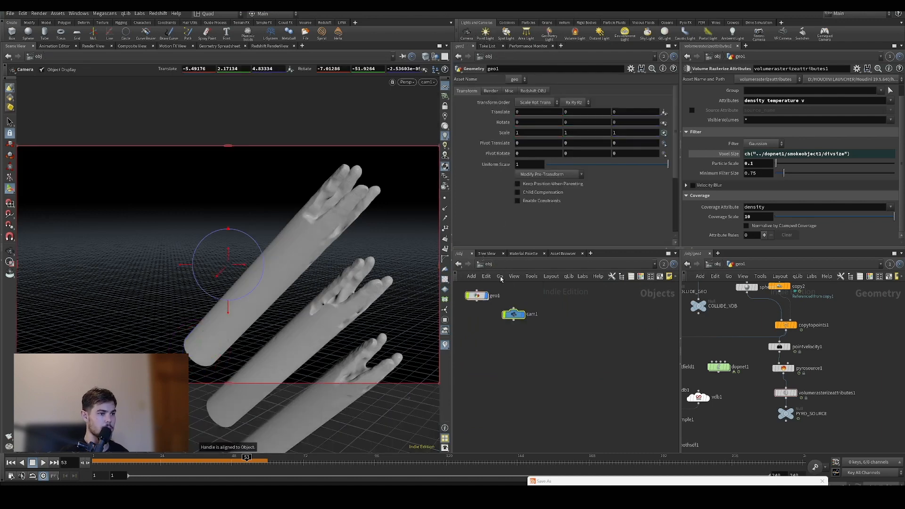
left_click(511, 91)
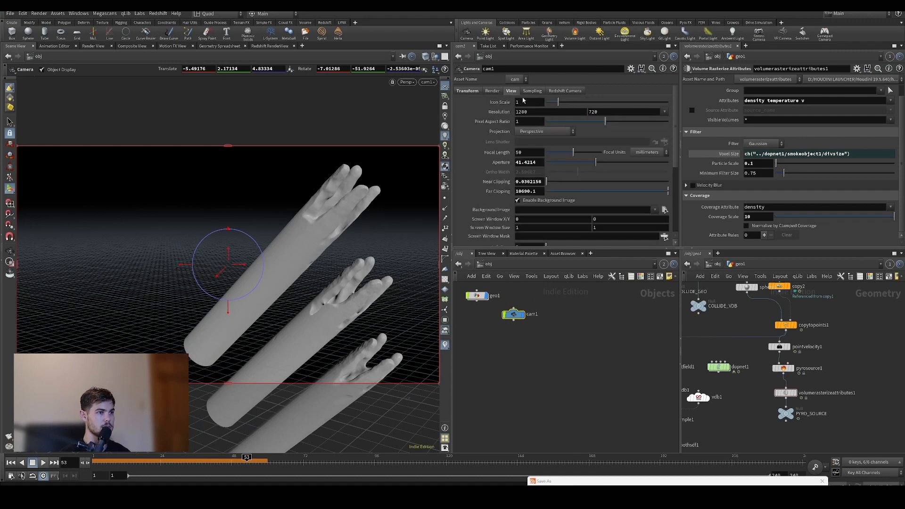
double_click(524, 112)
type("1080")
left_click(608, 114)
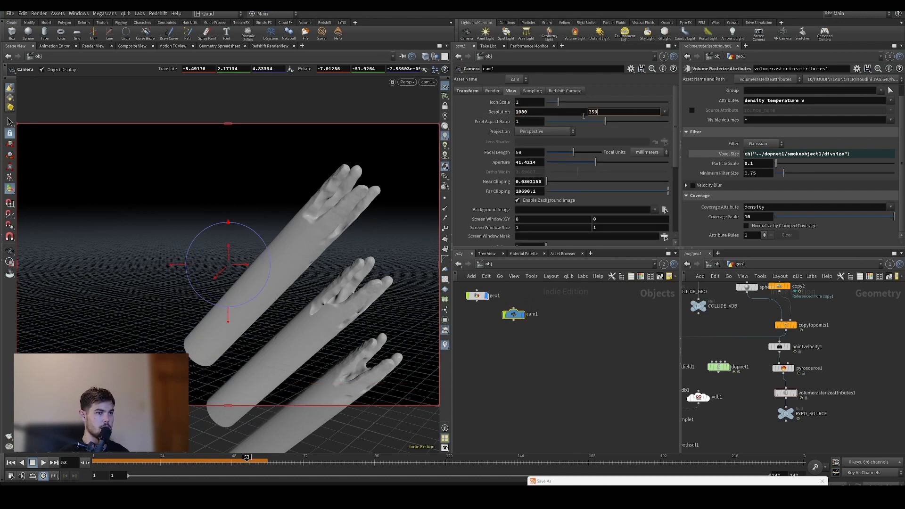
key("Return")
key("Return")
left_click_drag(583, 152, 602, 153)
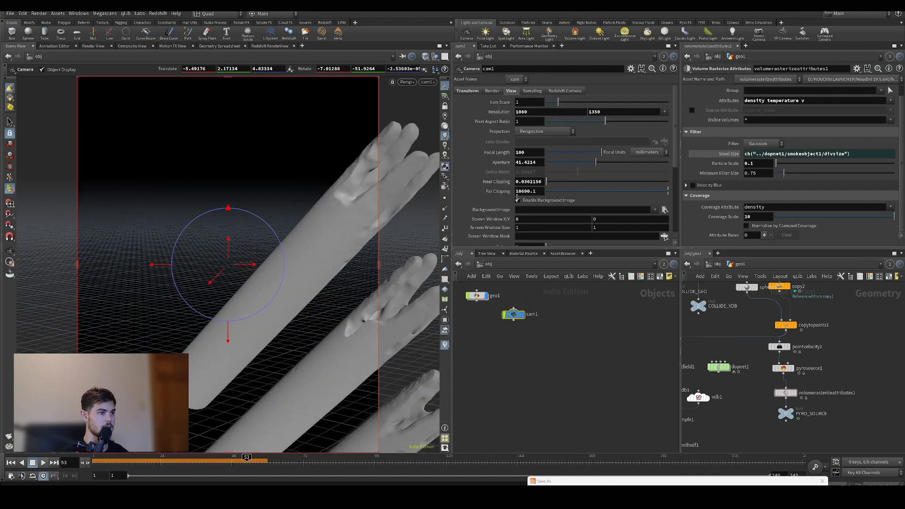
Lock the camera to the view, reframe it closely on the smoke tips, unlock it and move the timeline to frame 50.
left_click(445, 106)
left_click_drag(378, 217, 264, 198, "alt")
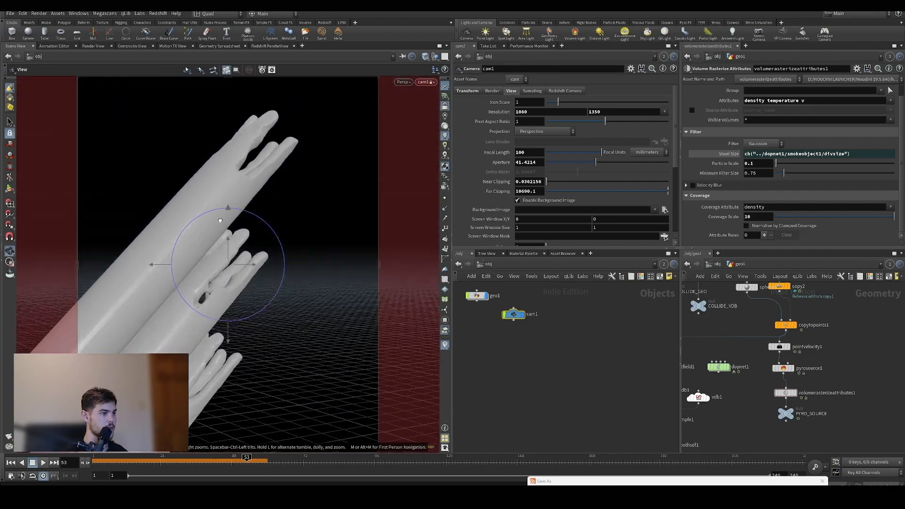
mouse_move(264, 198)
right_mouse_down("alt")
mouse_move(267, 165)
mouse_move(255, 198)
right_mouse_up("alt")
left_click_drag(254, 198, 229, 265, "alt")
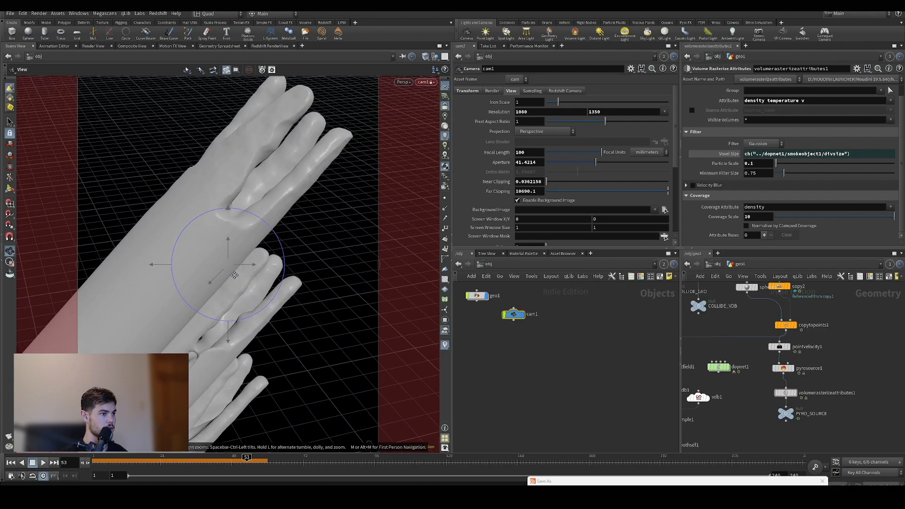
left_click(445, 107)
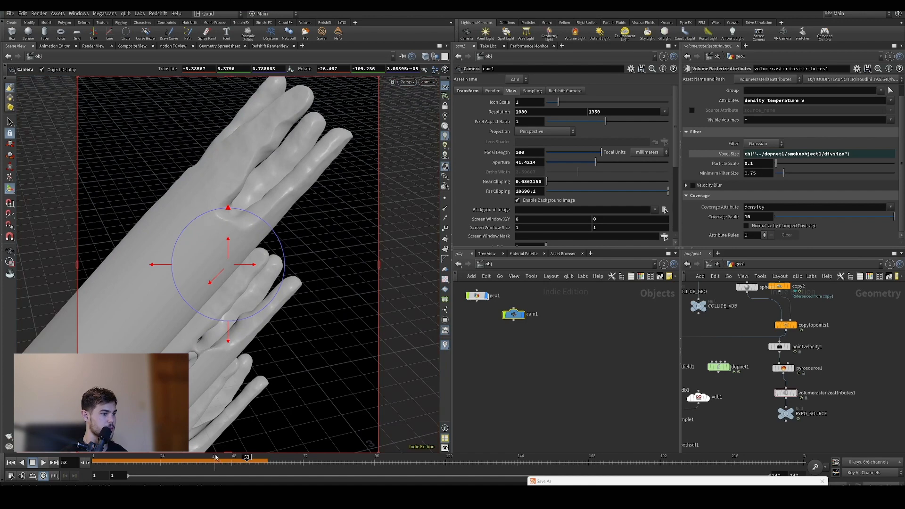
left_click(214, 456)
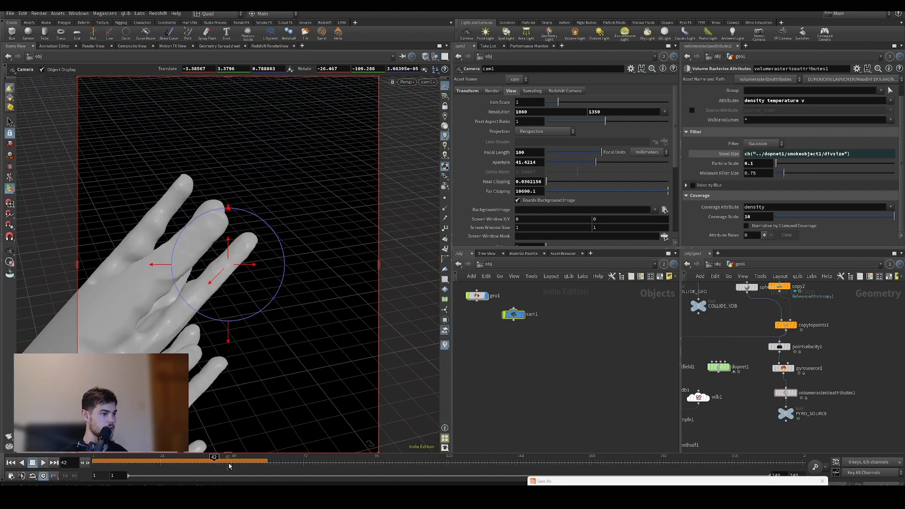
left_click(229, 462)
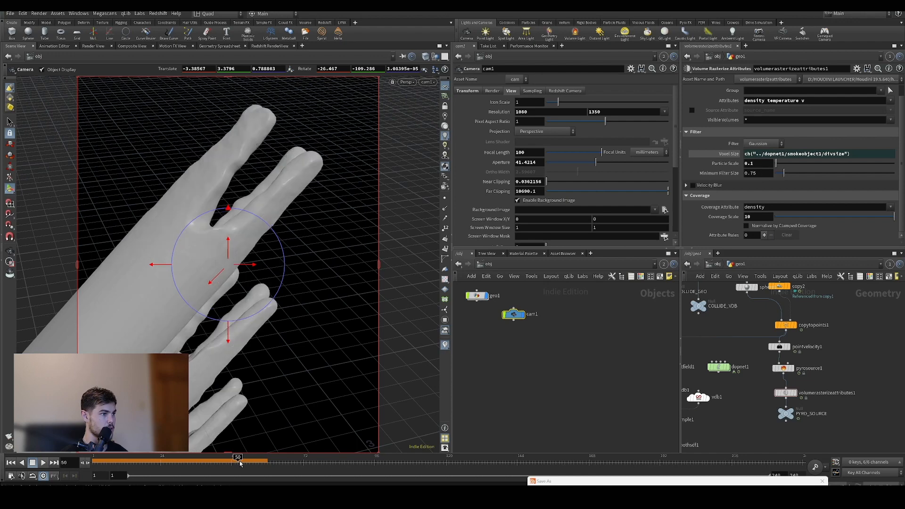
Add a Redshift dome light and load a greyscale HDRI from the HDRI_LIGHTS folder as its texture.
left_click(570, 346)
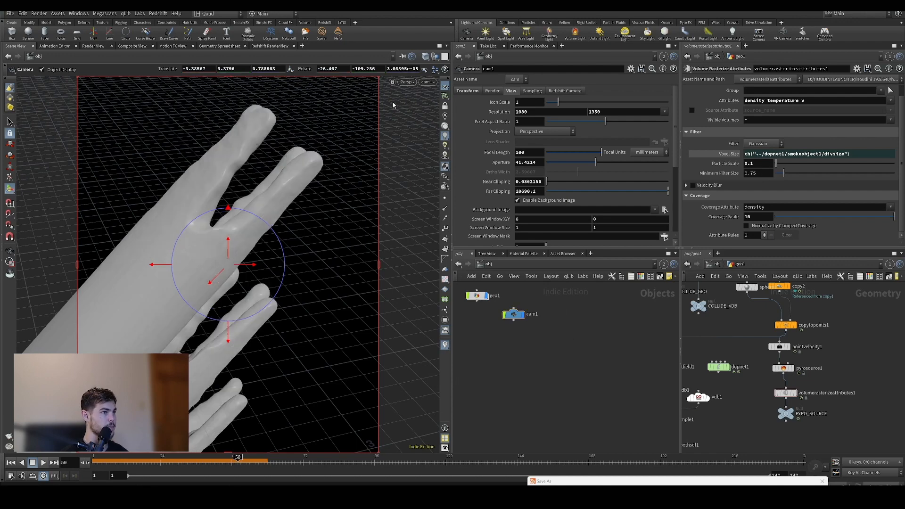
key("h")
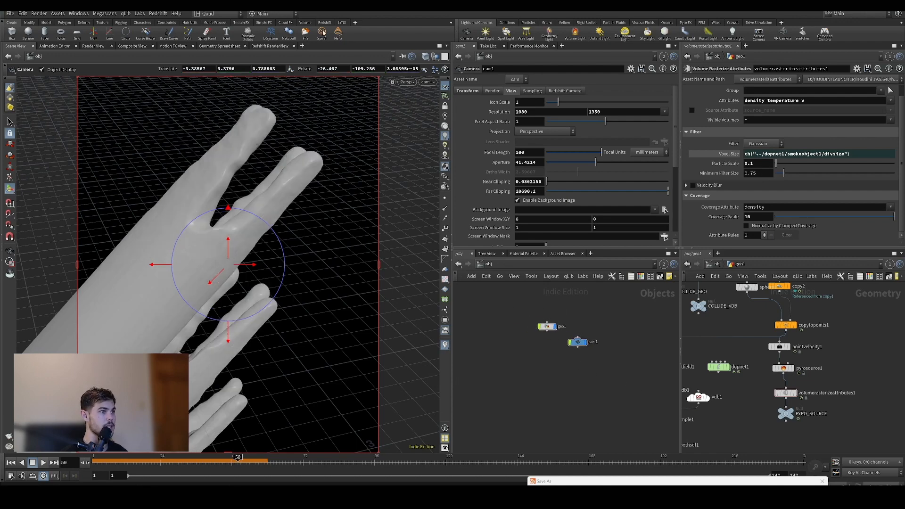
left_click(325, 22)
left_click(241, 33)
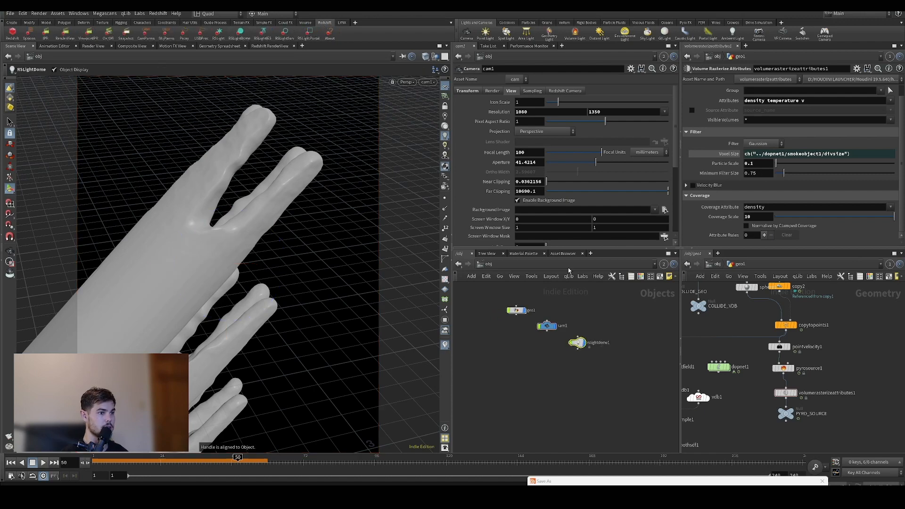
left_click(610, 343)
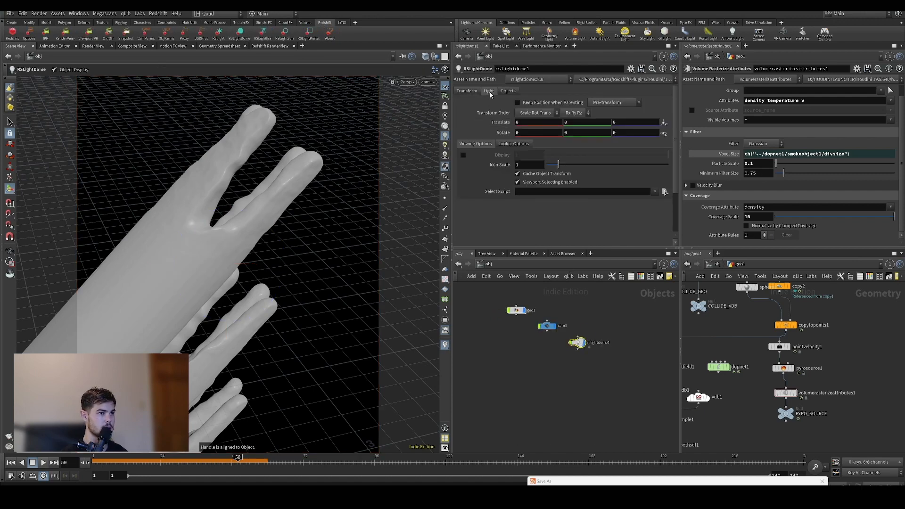
left_click(489, 91)
left_click(655, 175)
key("Escape")
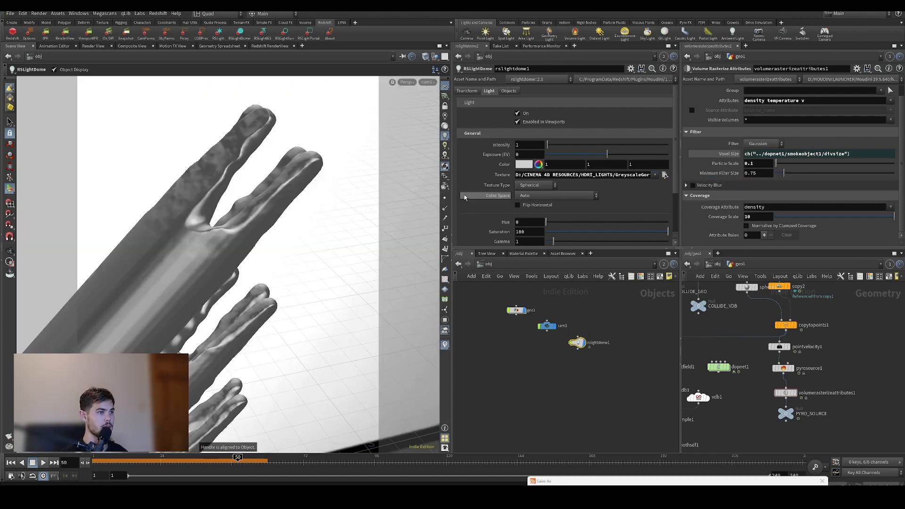
Check the dome light's Environment options and turn off its Enabled in Viewports setting.
scroll(490, 217, "down", 3)
left_click(490, 196)
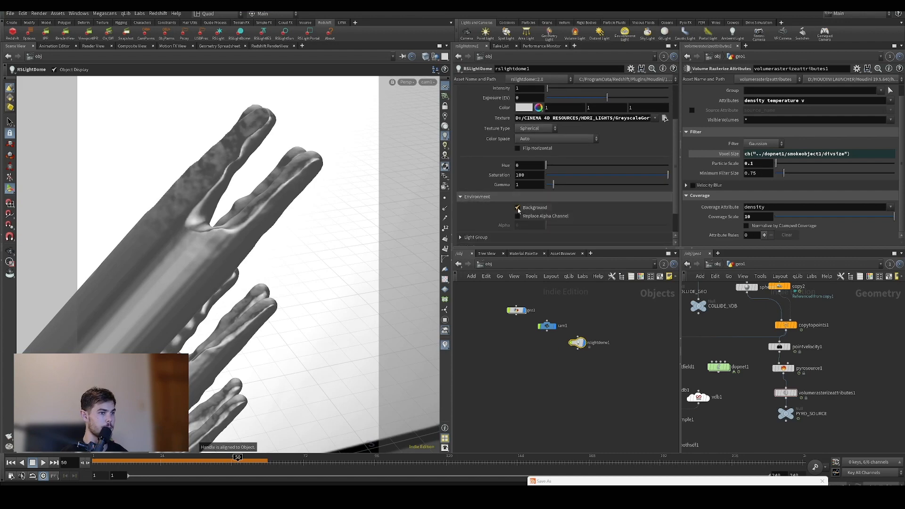
scroll(514, 189, "up", 3)
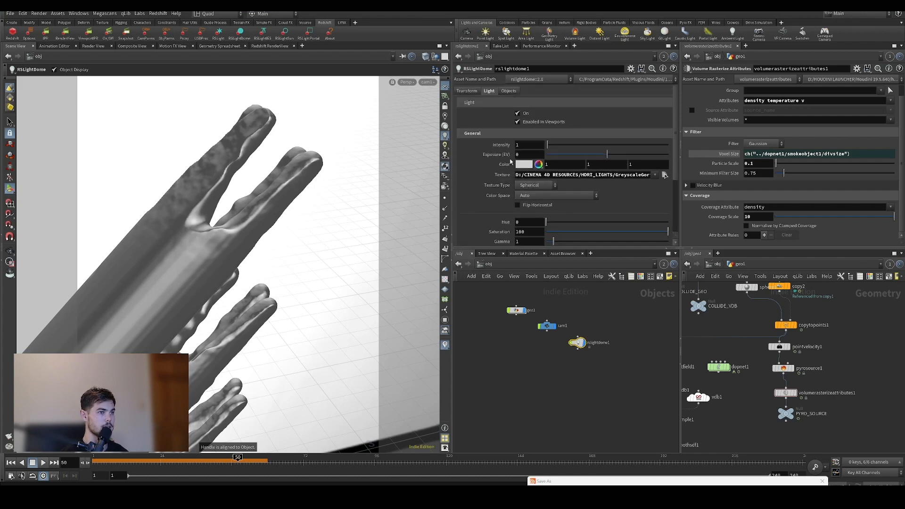
left_click(517, 122)
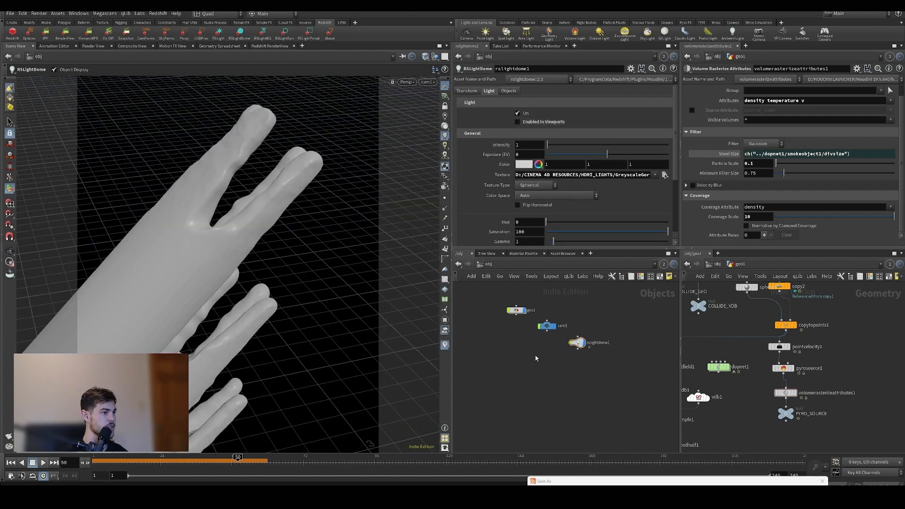
Add a material network node at object level below the dome light.
key("Tab")
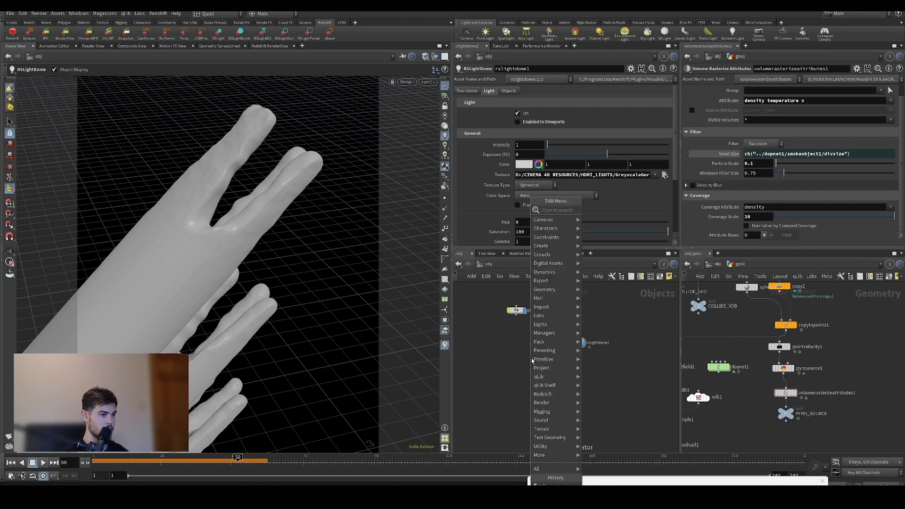
type("mater")
left_click(611, 219)
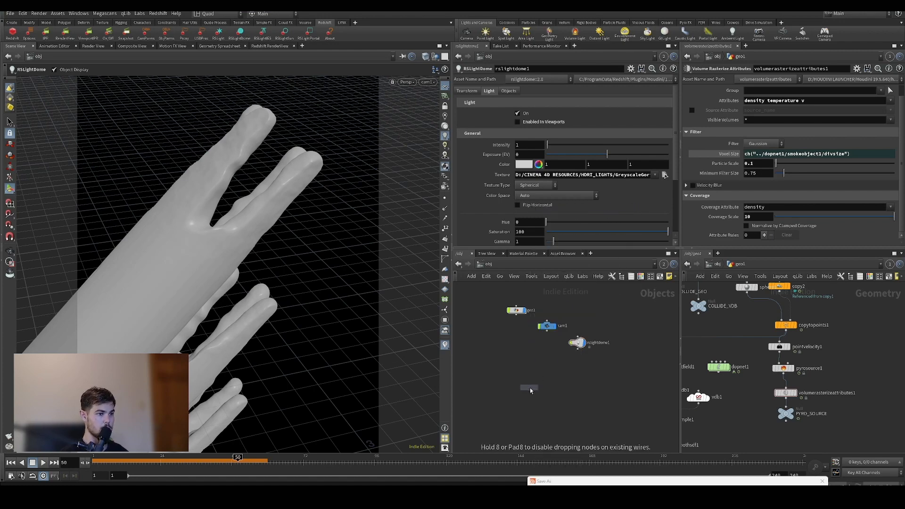
left_click(530, 389)
Add an RS Material Builder inside the material network and rename it main.
double_click(529, 388)
type("s mater")
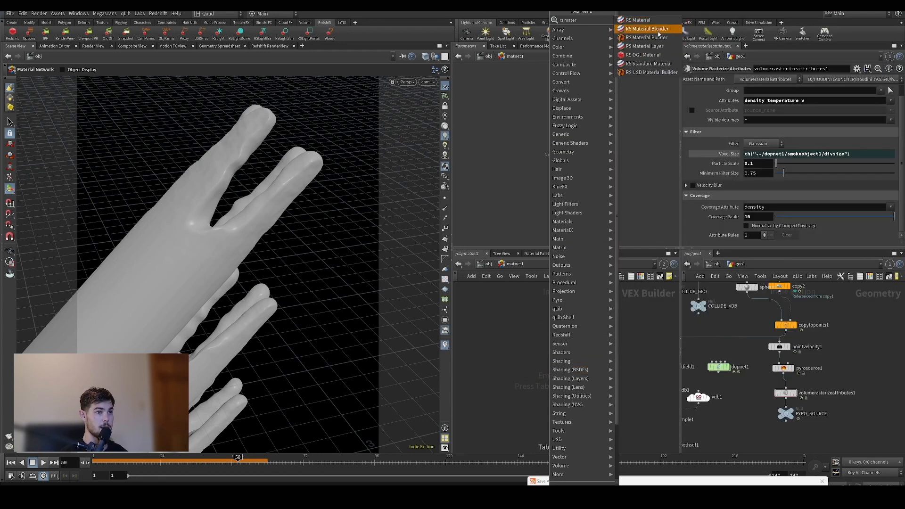
left_click(658, 31)
left_click(555, 323)
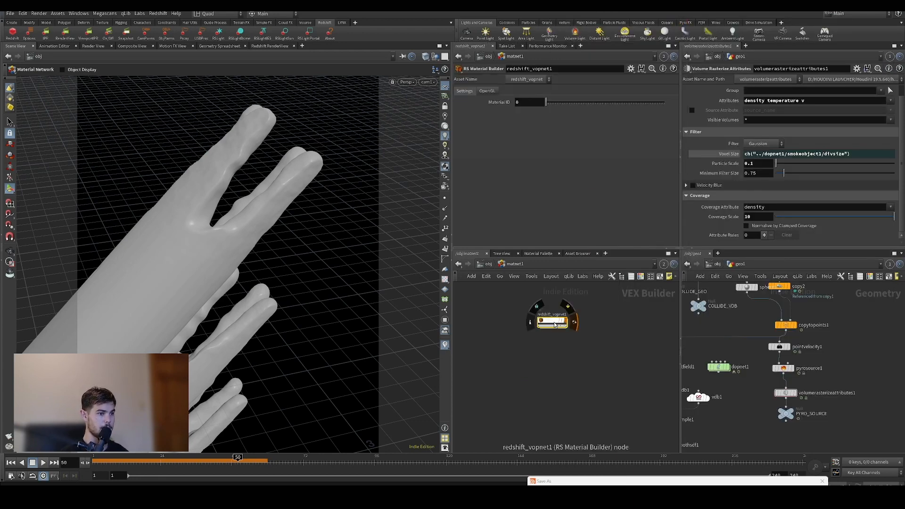
double_click(551, 316)
type("main")
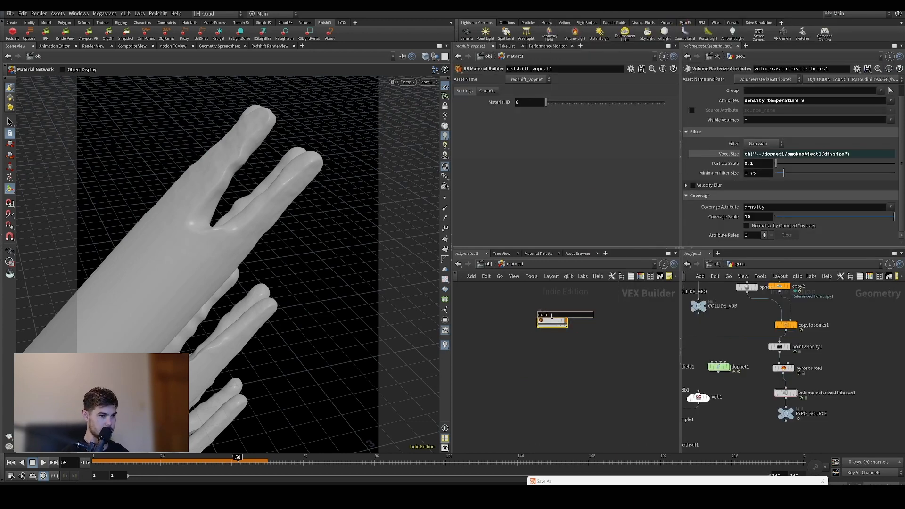
key("Return")
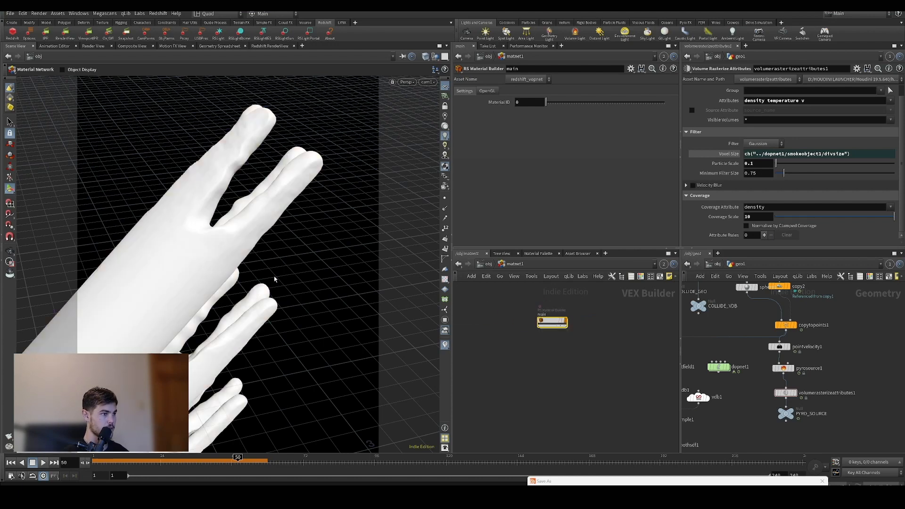
Set the metalness of the standard material inside main to 1 and start the Redshift render preview.
double_click(552, 322)
left_click(526, 339)
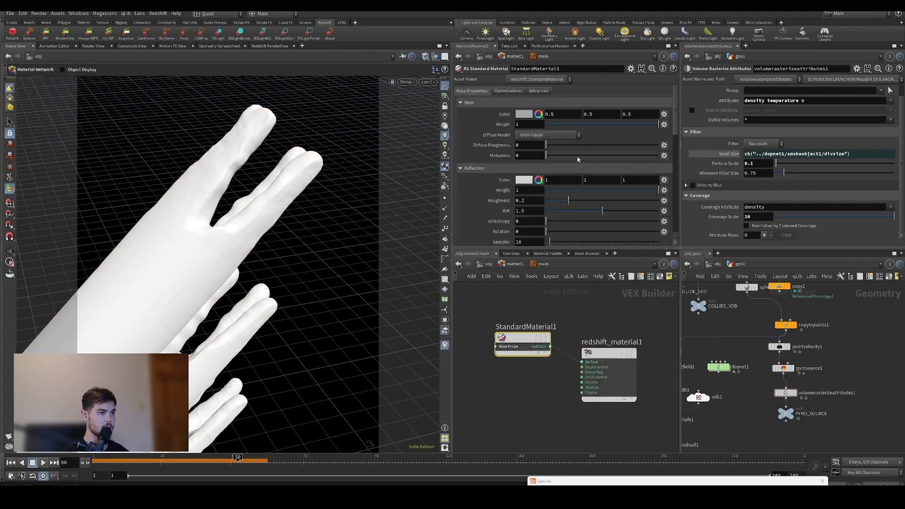
middle_click_drag(508, 395, 591, 385)
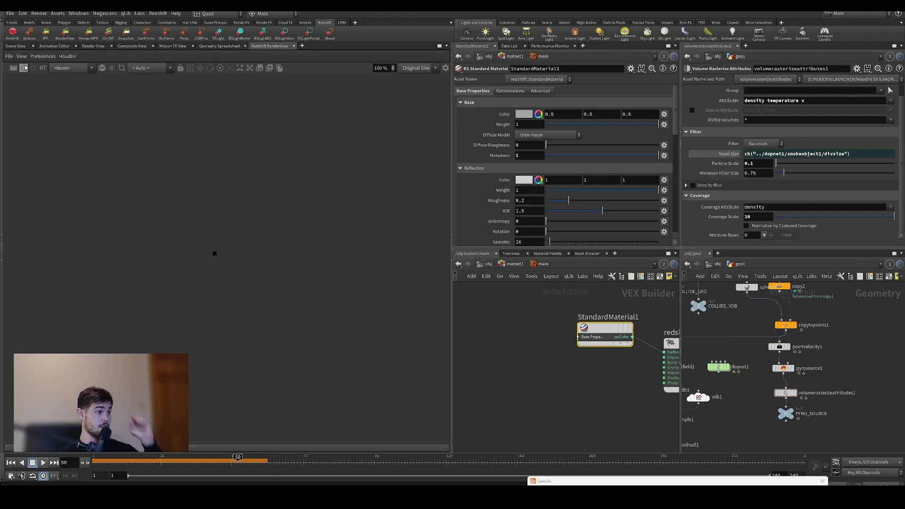
left_click(26, 69)
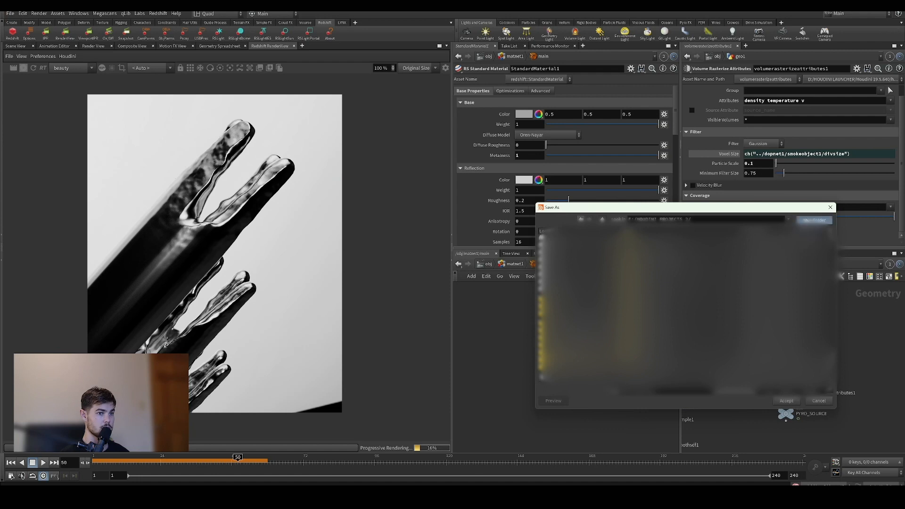
Create a new project directory named PYRO CYLINDER TUT and save the scene in it.
left_click(812, 219)
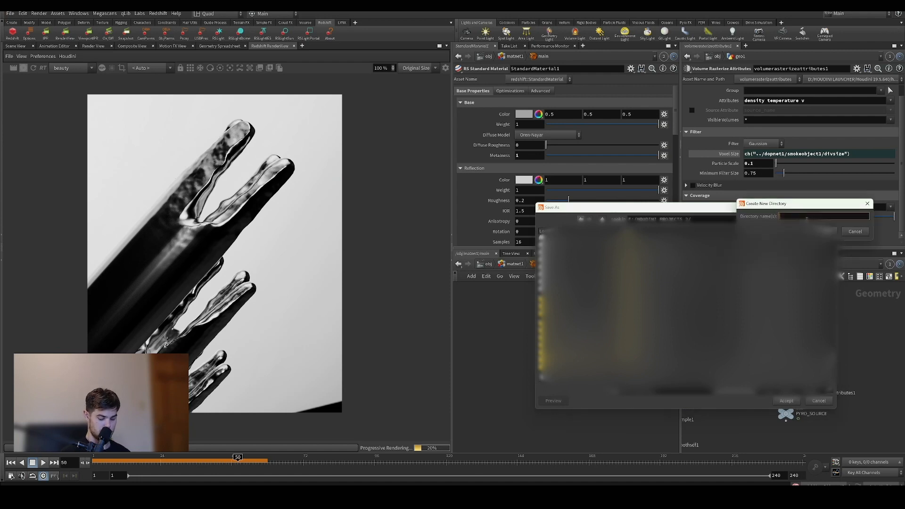
type("PYRO CYLINDER TUT")
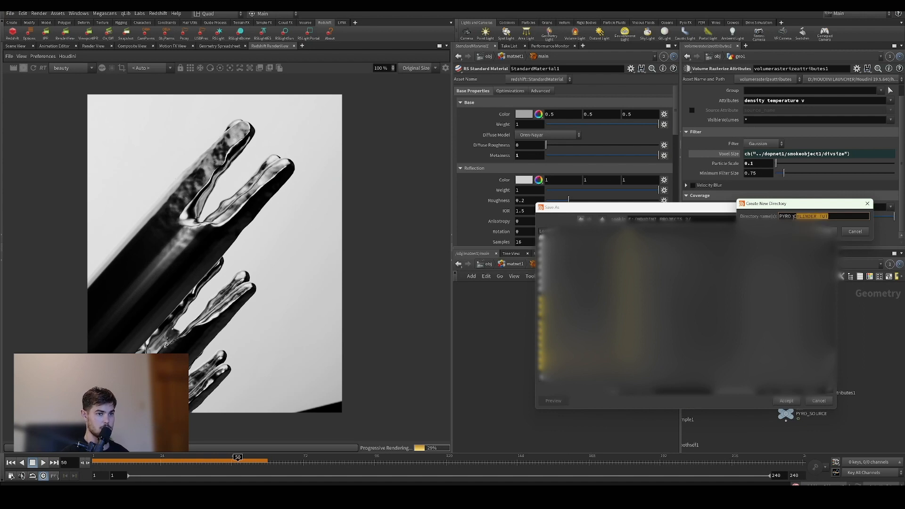
key("Return")
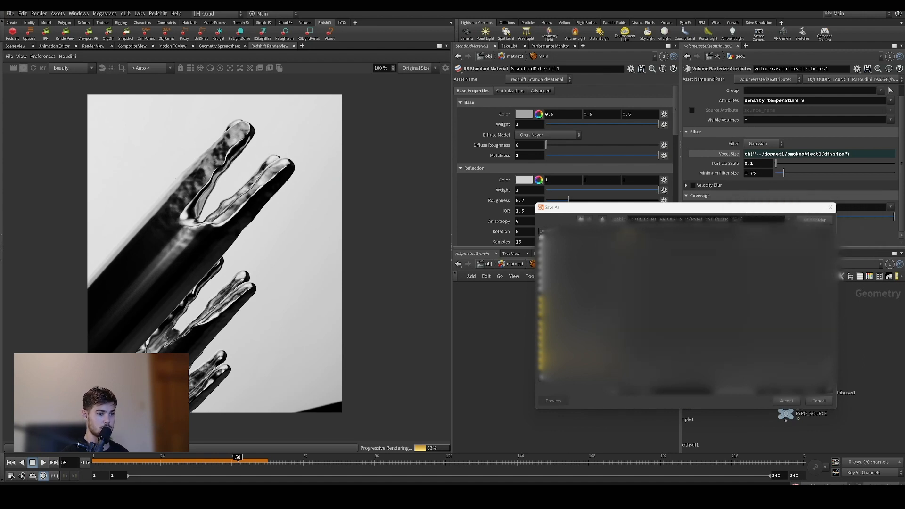
left_click(785, 401)
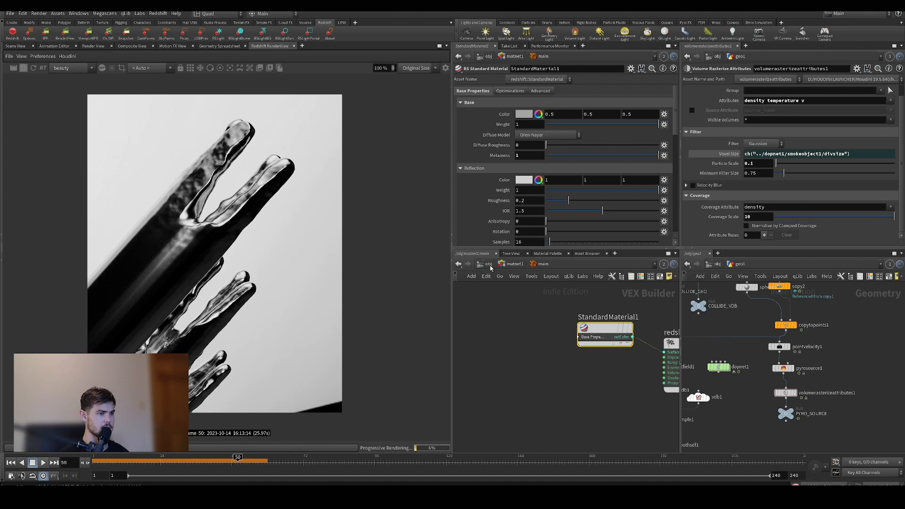
Turn off the dome light's Background option in its Environment settings.
left_click(716, 265)
left_click(795, 371)
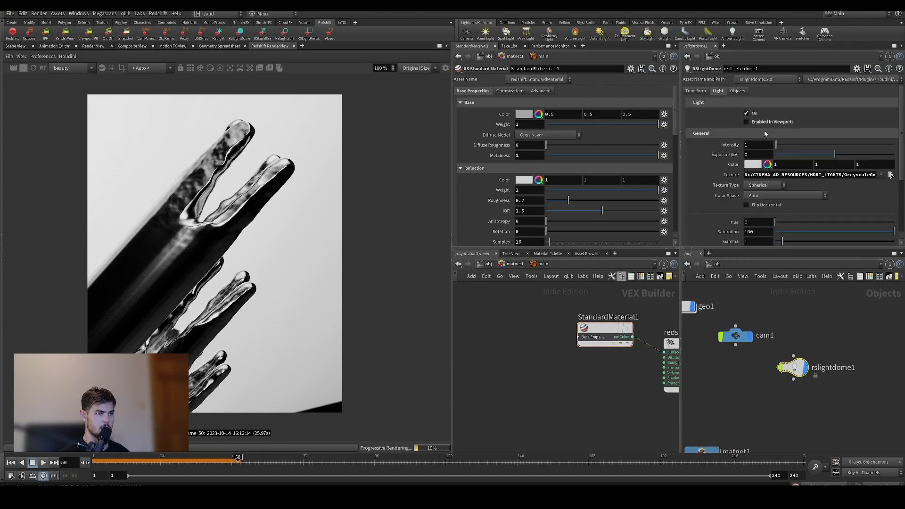
scroll(731, 174, "down", 3)
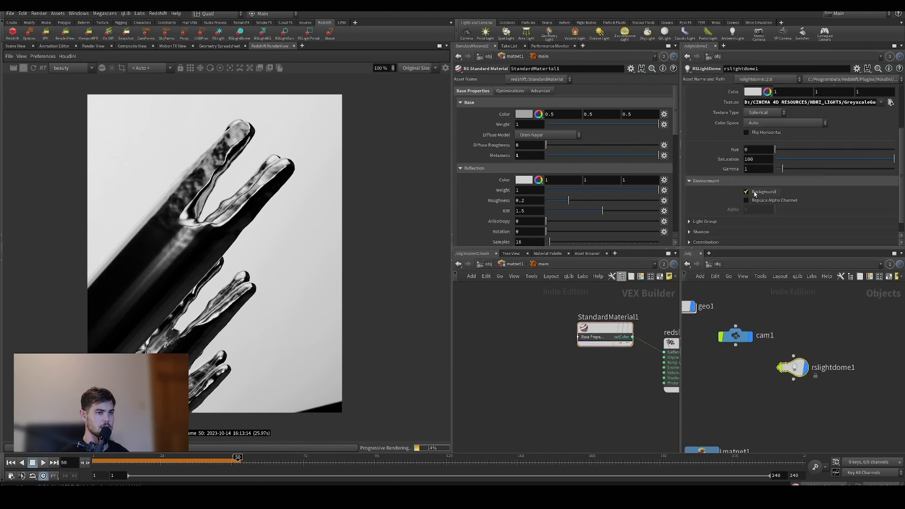
left_click(755, 194)
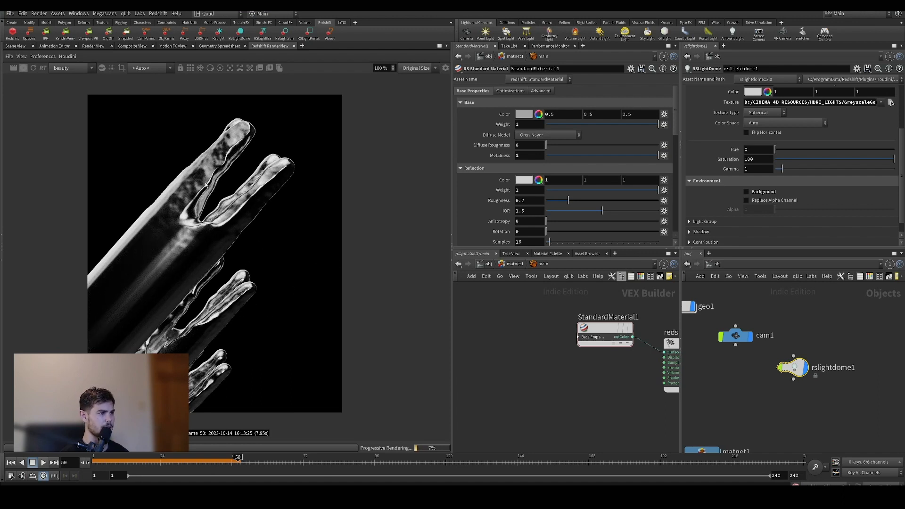
Enable Bokeh in cam1's Redshift optical settings and turn off Use Houdini camera focus/fstop.
middle_click_drag(557, 361, 535, 374)
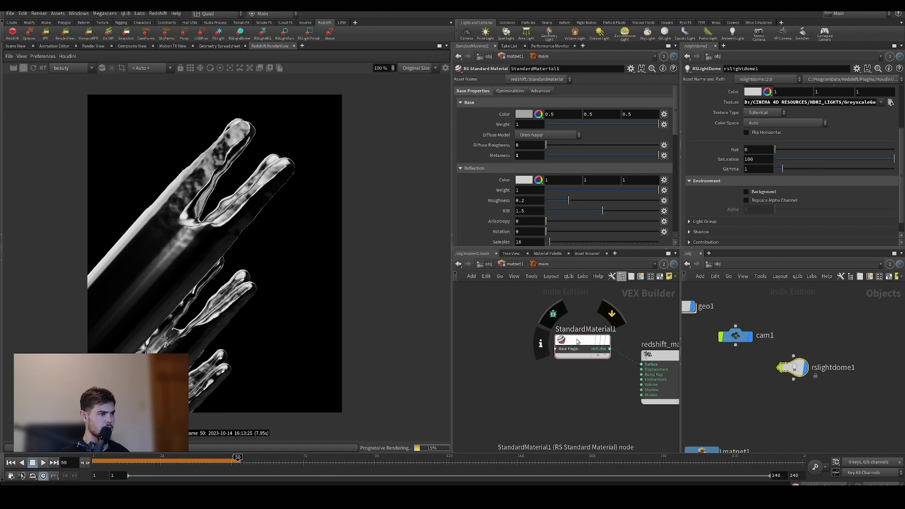
left_click(735, 335)
left_click(784, 91)
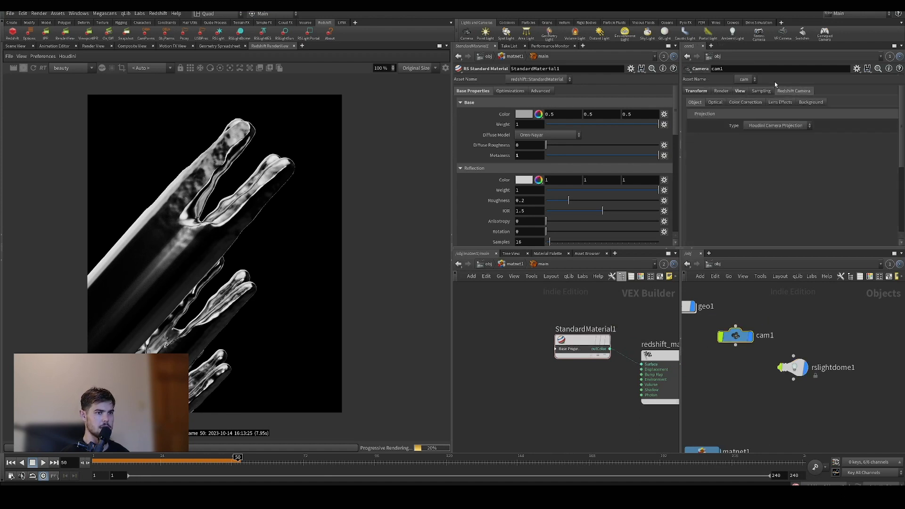
left_click(720, 104)
scroll(749, 177, "down", 2)
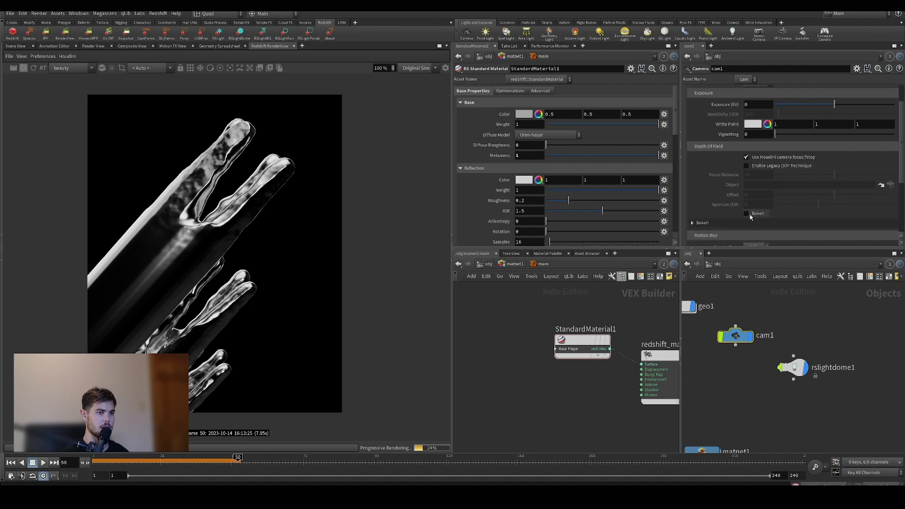
left_click(746, 157)
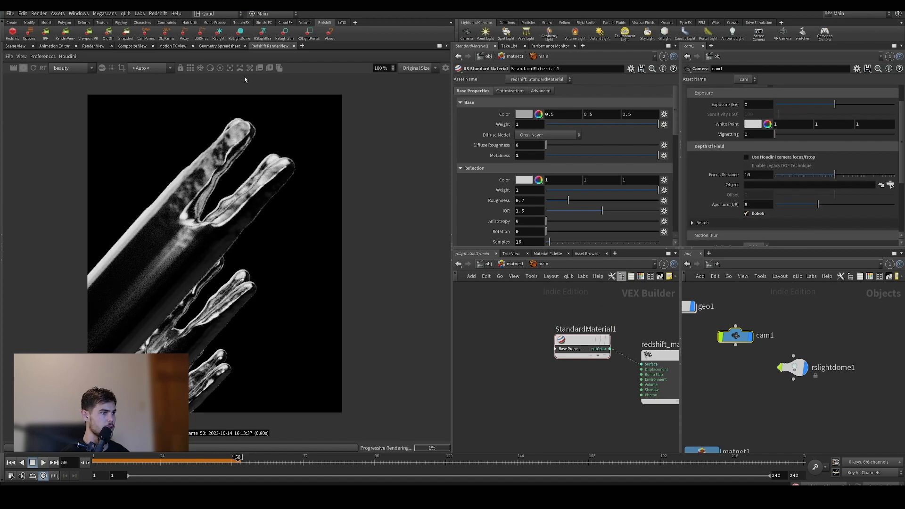
Pick the camera's focus distance on the front smoke form in the render and set the aperture to 0.84.
left_click(231, 69)
left_click(226, 219)
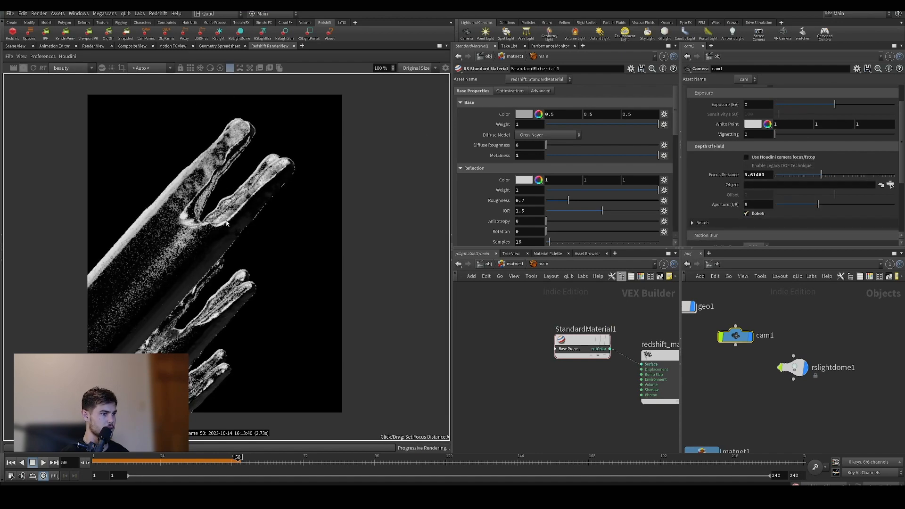
left_click_drag(790, 208, 780, 205)
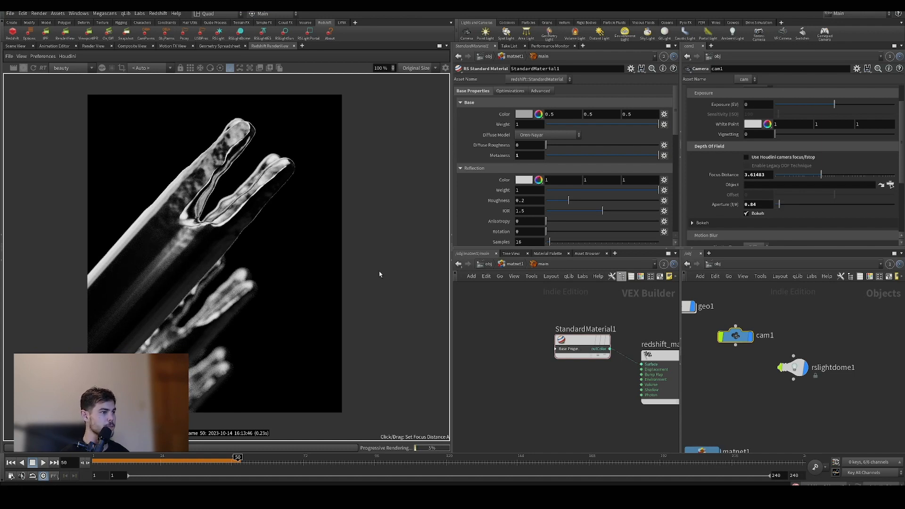
Add a Maxon Noise node connected to the material's surface input for preview and set its noise type to Poxo.
key("Tab")
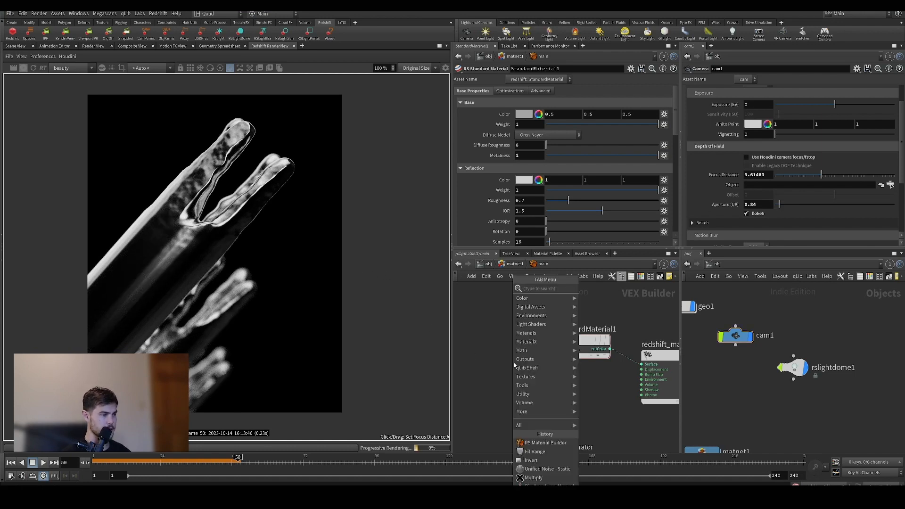
type("max")
key("Return")
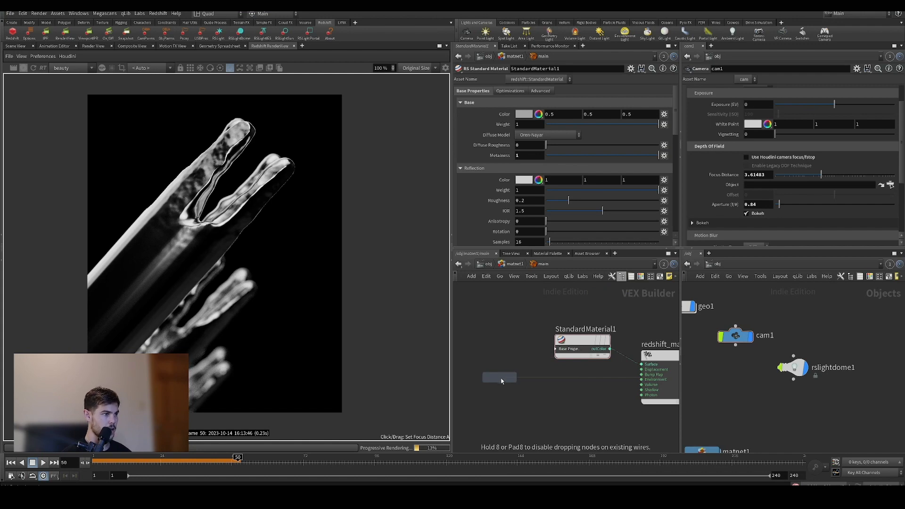
left_click(503, 349)
scroll(537, 353, "down", 3)
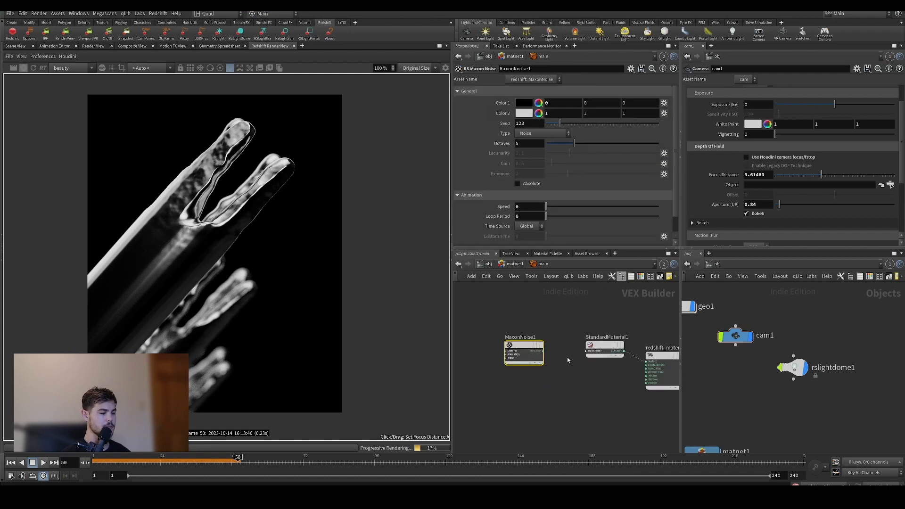
left_click_drag(548, 360, 557, 353)
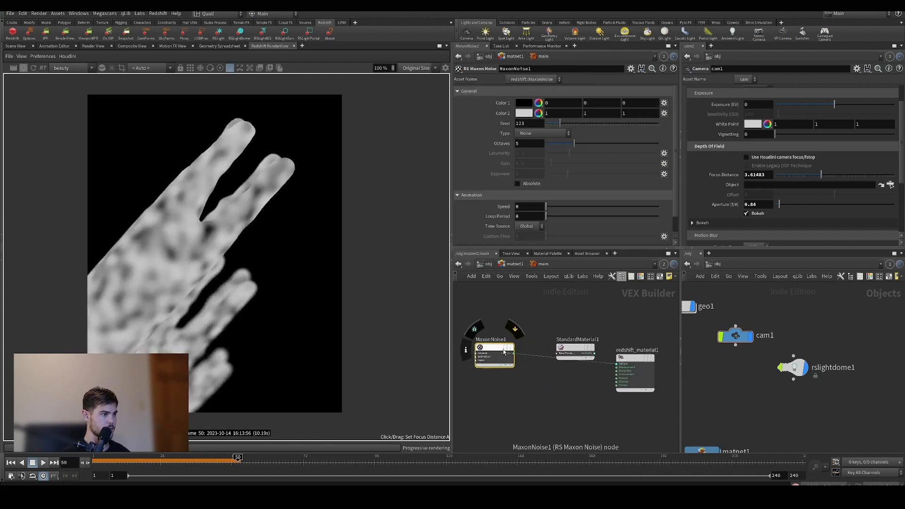
left_click(535, 134)
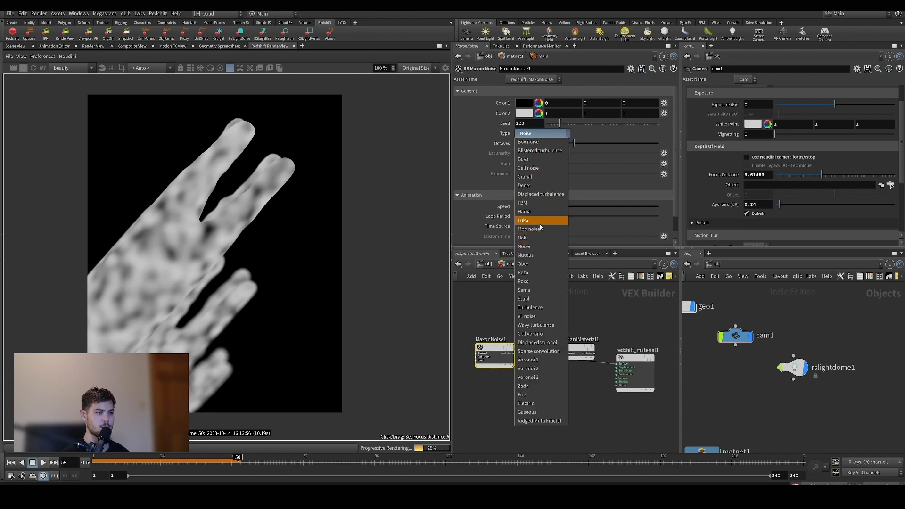
left_click(524, 281)
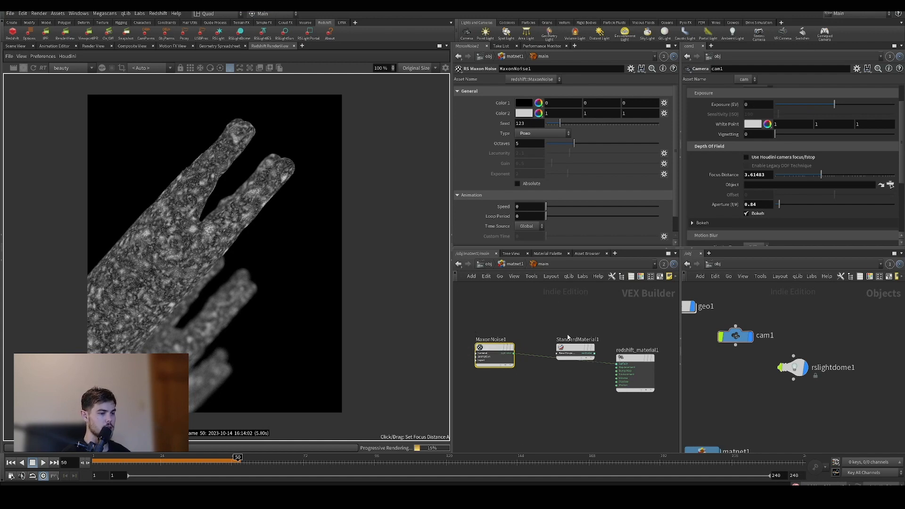
Add an RS Bump Map node below the standard material with the Maxon Noise output wired into it.
left_click_drag(502, 349, 557, 360)
key("Tab")
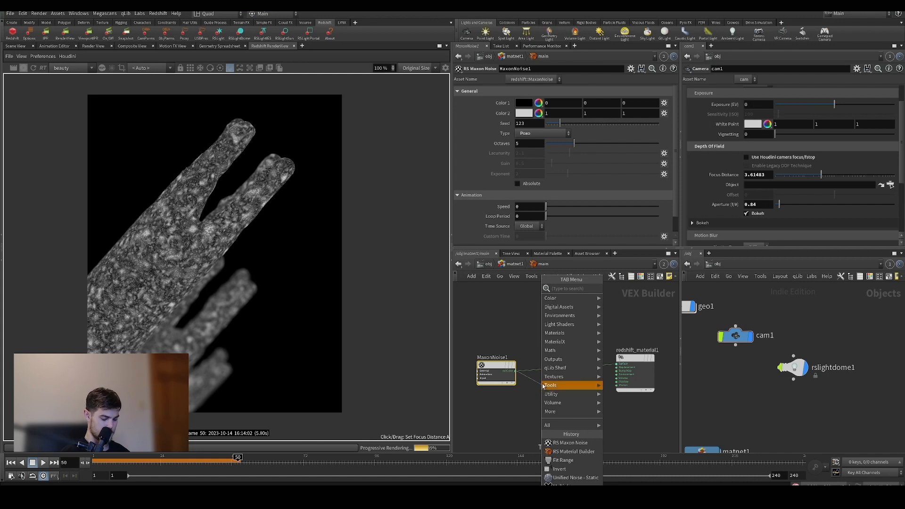
type("N")
key("BackSpace")
type("BUM")
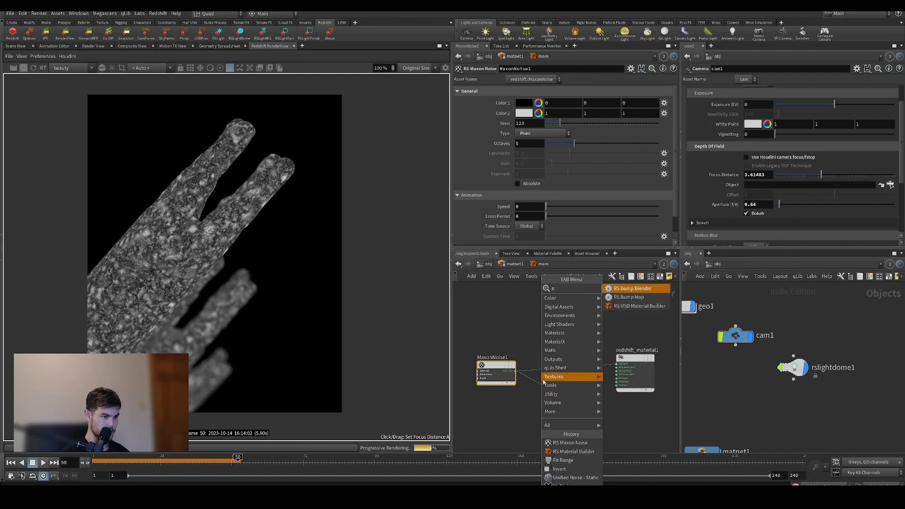
left_click(629, 297)
left_click(554, 404)
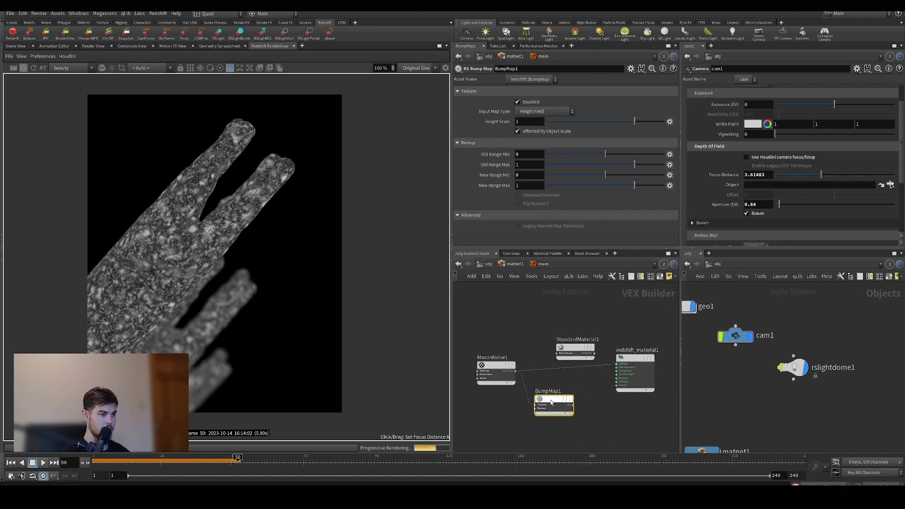
Set the bump map's height scale to .01 and space the noise and bump nodes apart in the network.
left_click_drag(528, 127, 506, 124)
type(".")
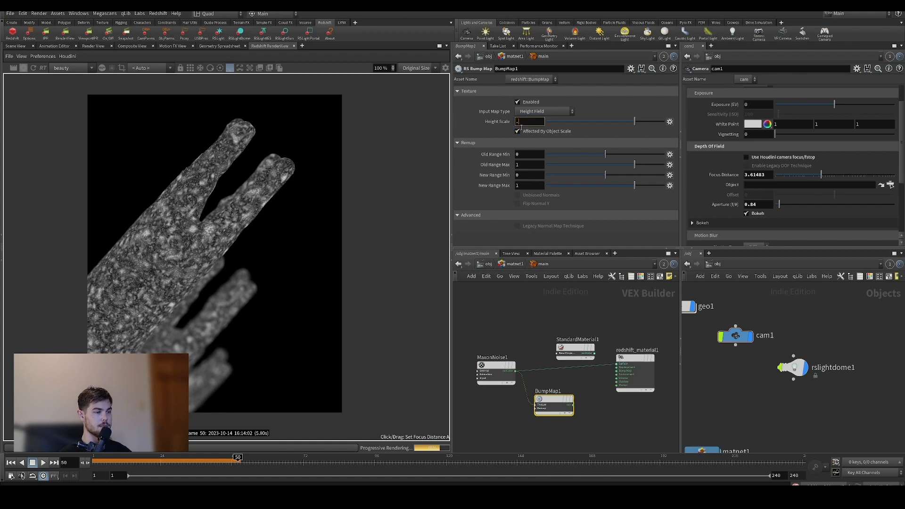
type("01")
key("Return")
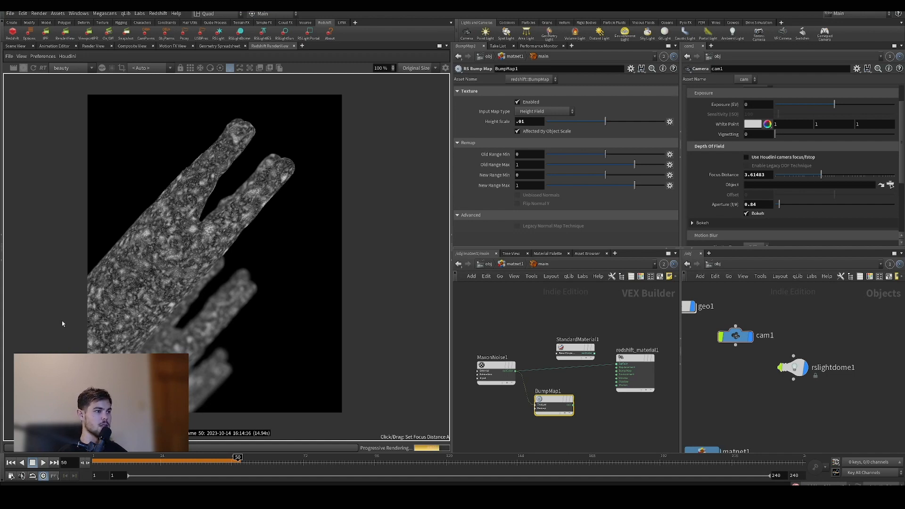
left_click_drag(554, 403, 536, 409)
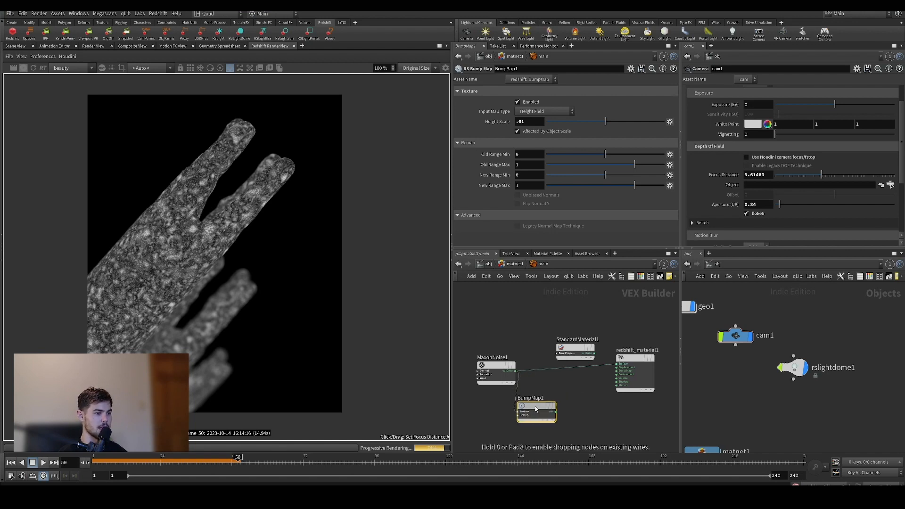
left_click_drag(500, 368, 491, 356)
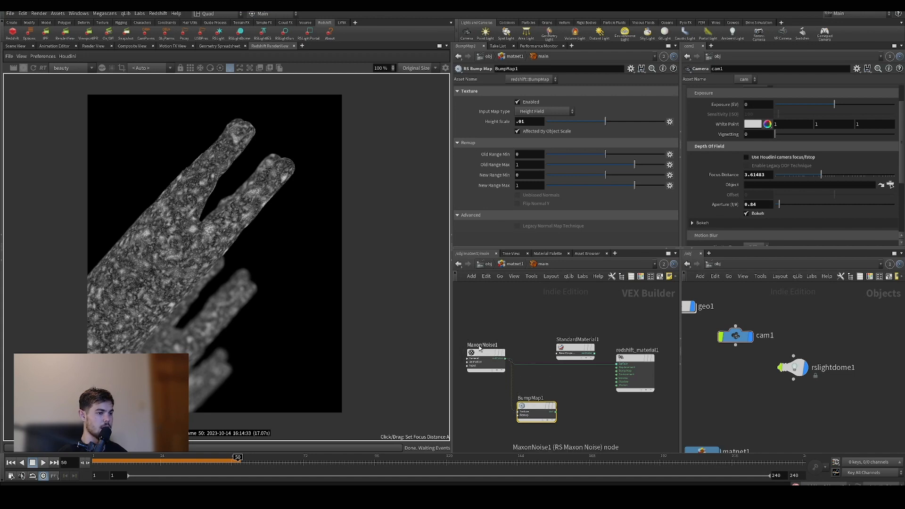
Wire the bump map into the standard material's bump input and reconnect the standard material to the redshift material's surface input.
left_click(485, 355)
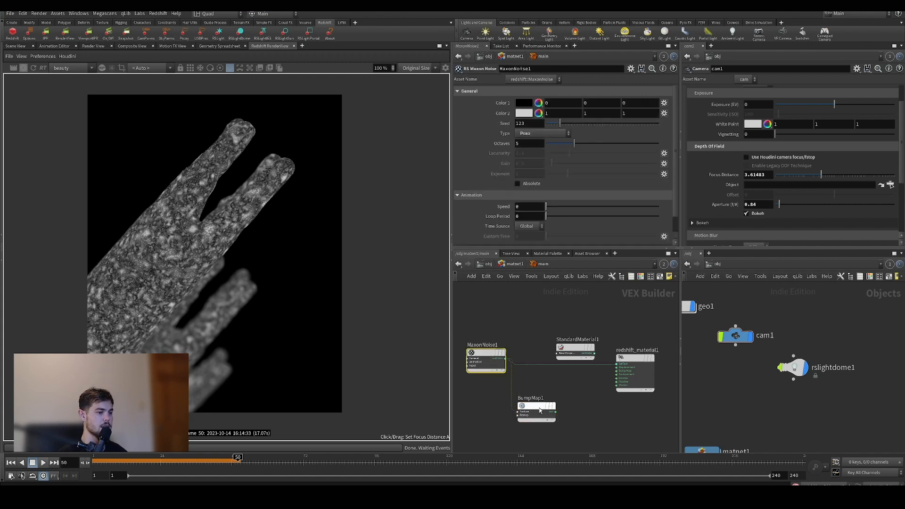
left_click(541, 418)
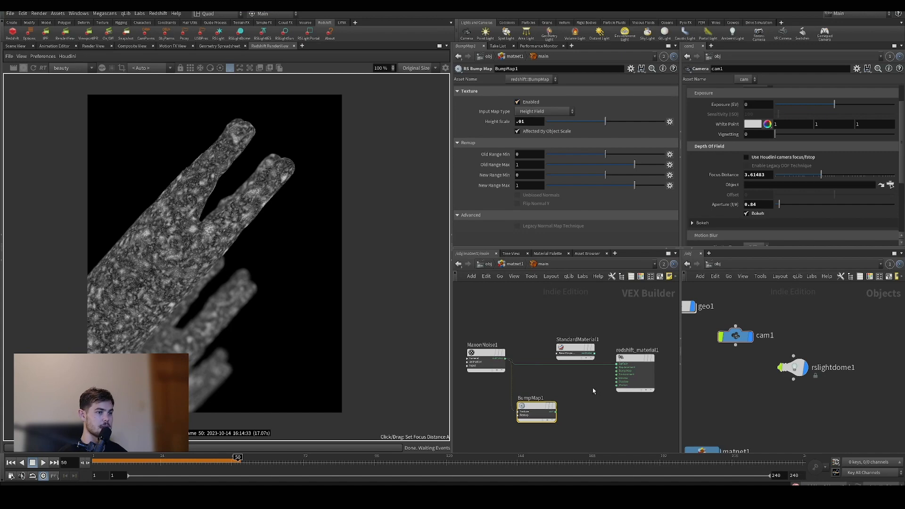
mouse_move(557, 411)
left_mouse_down()
mouse_move(577, 353)
mouse_move(624, 364)
left_mouse_up()
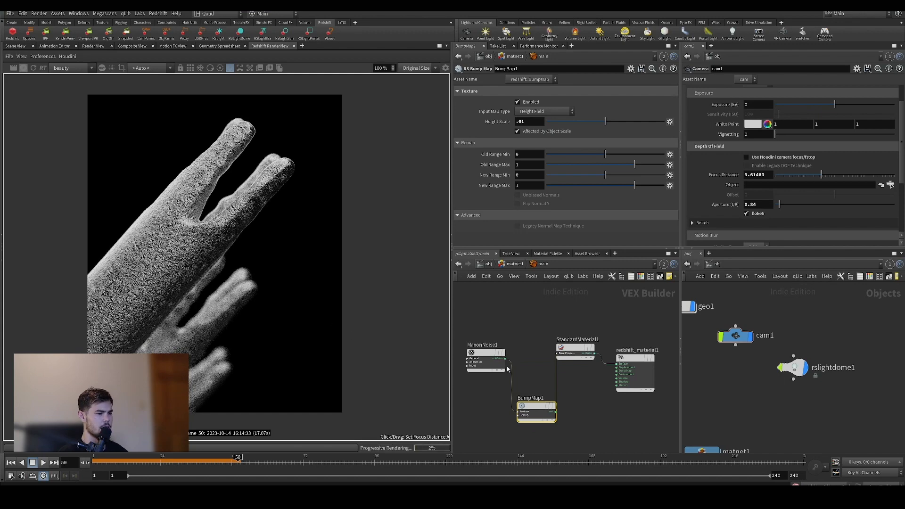
Set the bump map's height scale to .001 and inspect the surface detail in the render up close.
type("0")
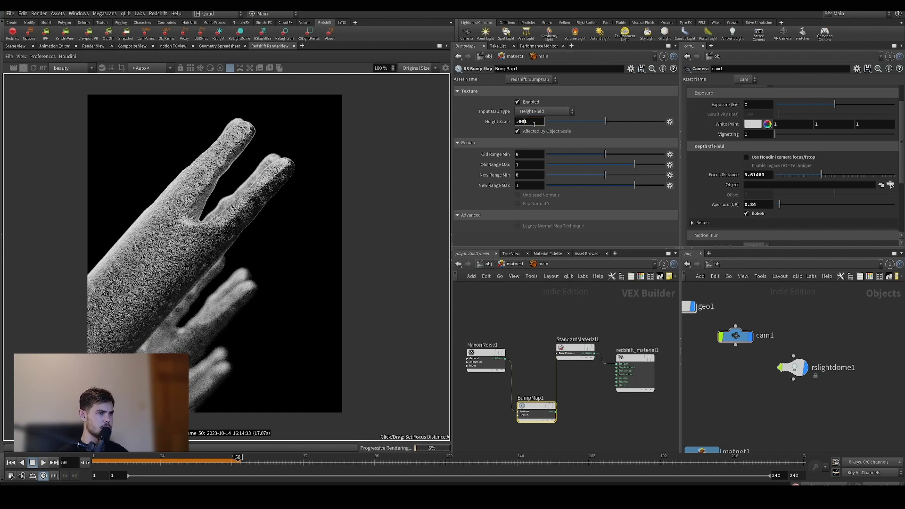
key("Return")
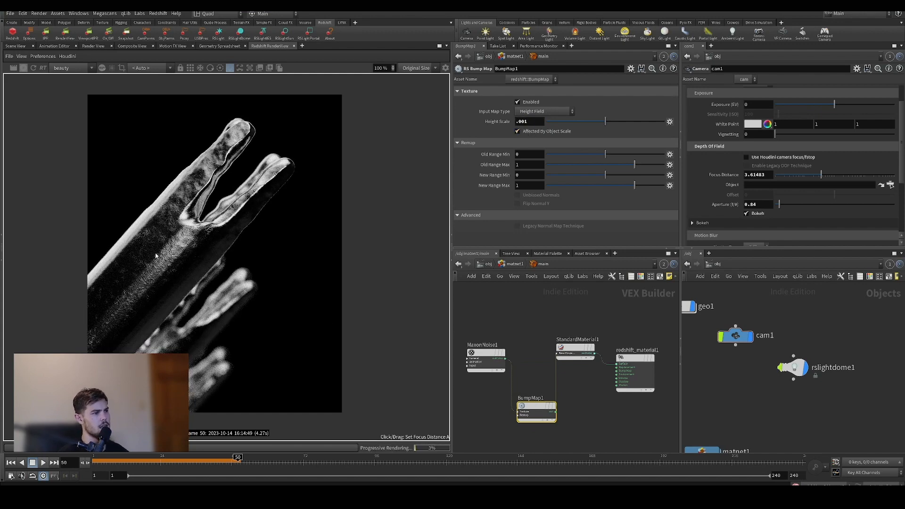
scroll(156, 256, "up", 5)
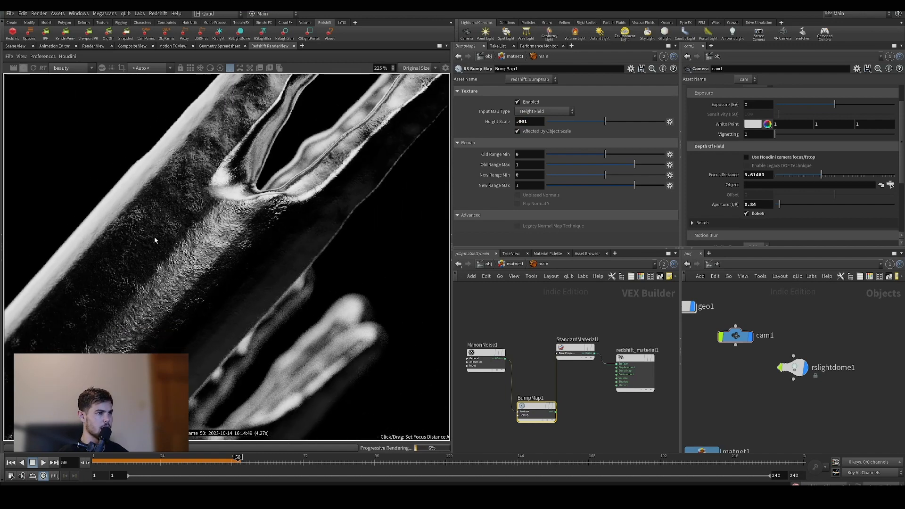
scroll(154, 240, "down", 3)
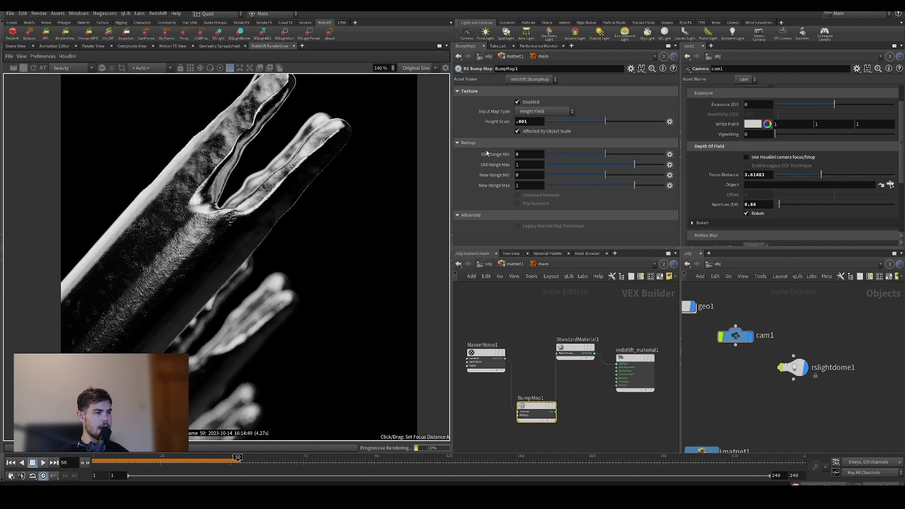
scroll(218, 274, "down", 2)
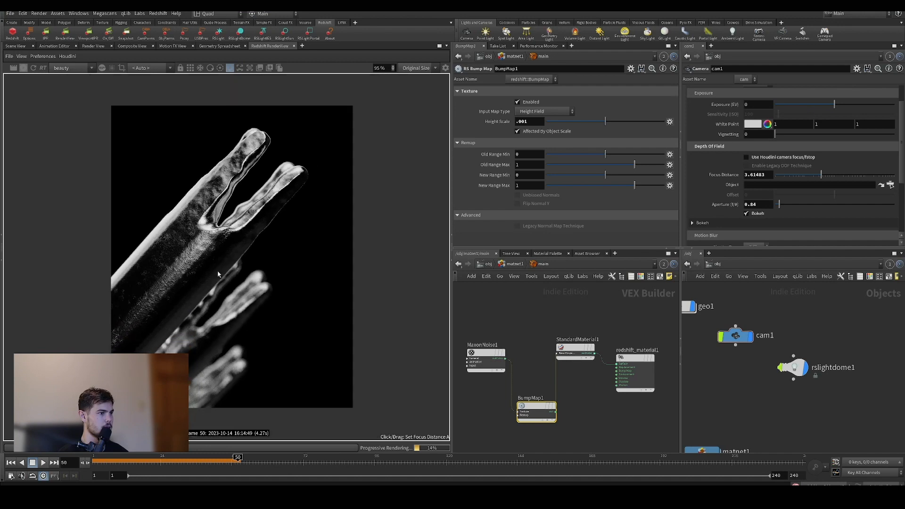
Add an RS Point Attribute node above the Maxon Noise and set its attribute name to mask.
key("l")
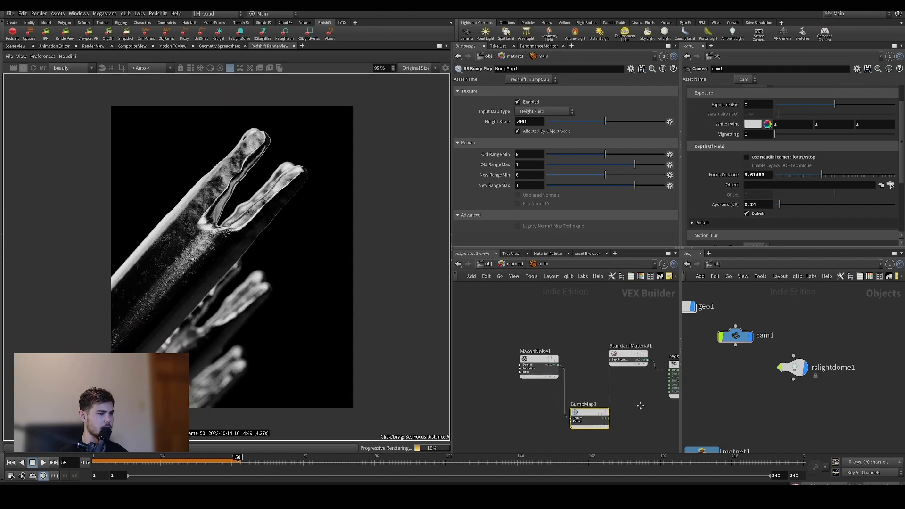
key("Tab")
type("point")
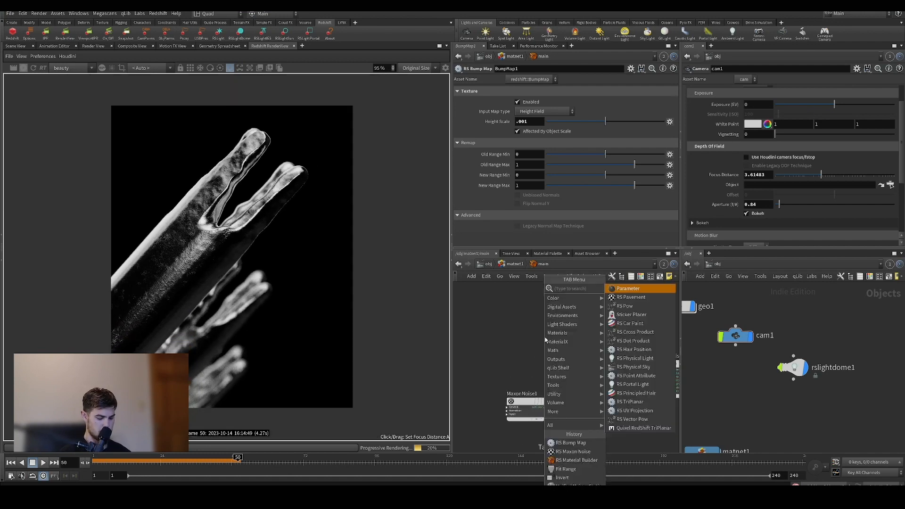
key("Return")
left_click(545, 339)
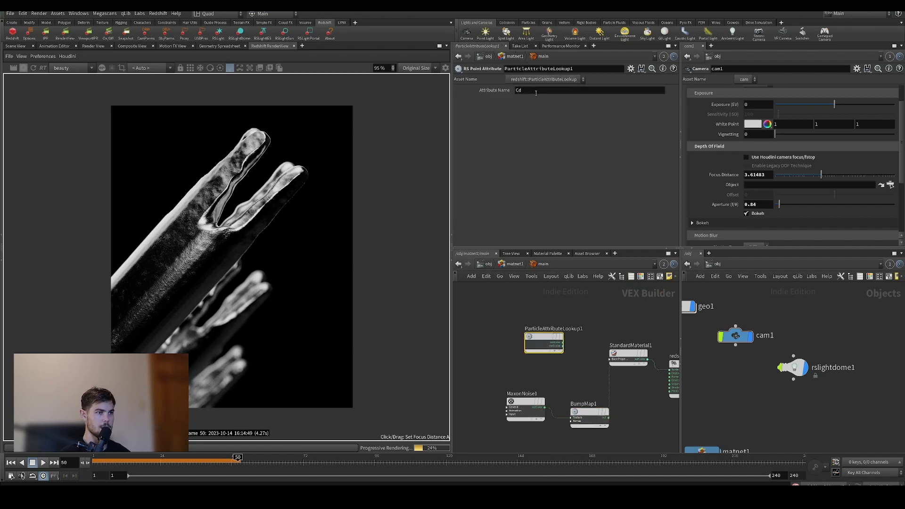
left_click_drag(532, 91, 492, 100)
key("Return")
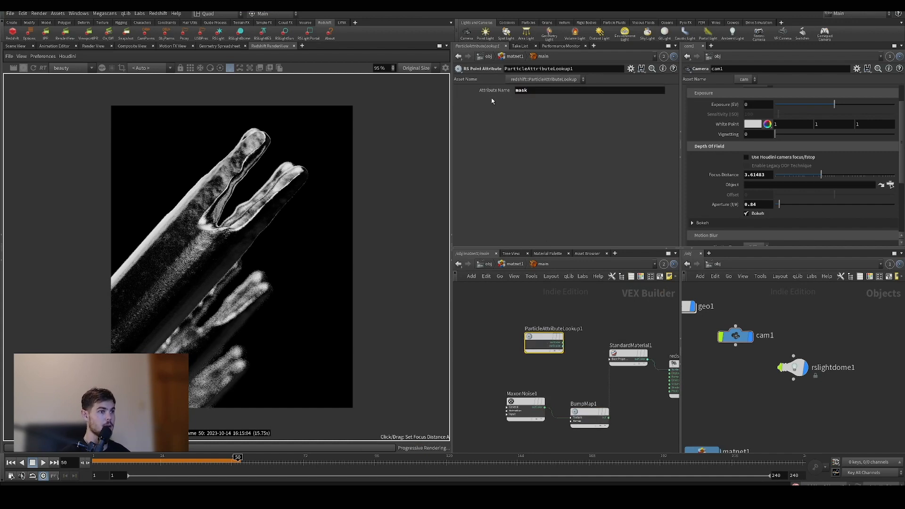
Connect the point attribute node to the material's surface input and refresh the render to preview the mask.
middle_click_drag(564, 345, 489, 341)
left_click_drag(489, 340, 595, 365)
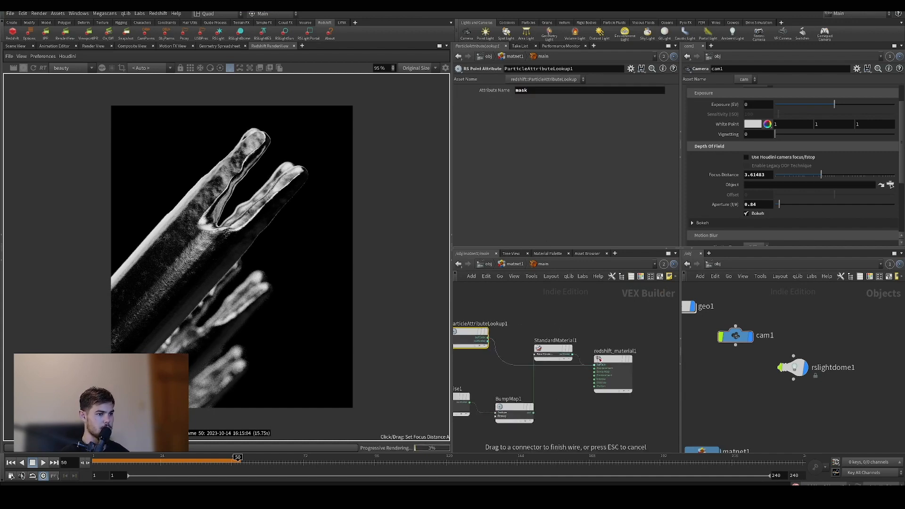
left_click(37, 68)
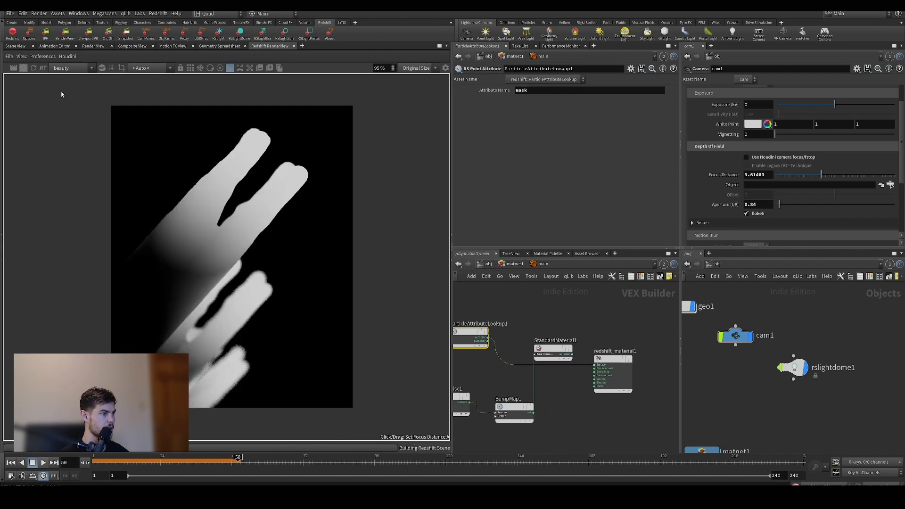
middle_click_drag(509, 338, 552, 328)
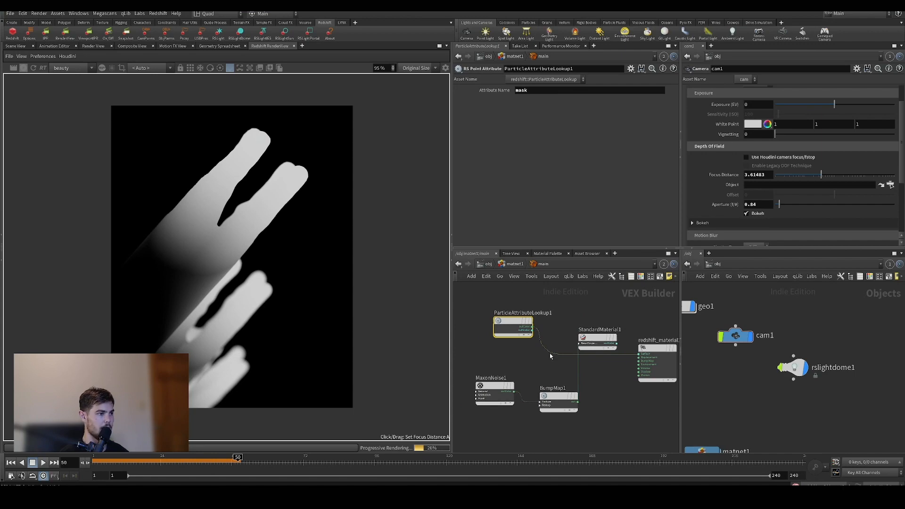
Insert an RS Ramp between the point attribute and the surface input, with noise amount 0.151 and noise frequency 0.558.
left_click_drag(516, 326, 488, 323)
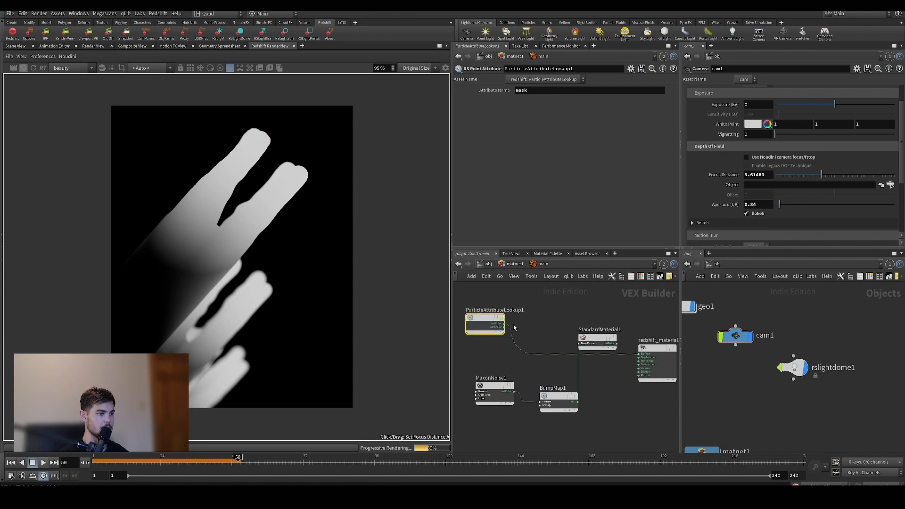
key("Tab")
type("ra")
left_click(604, 290)
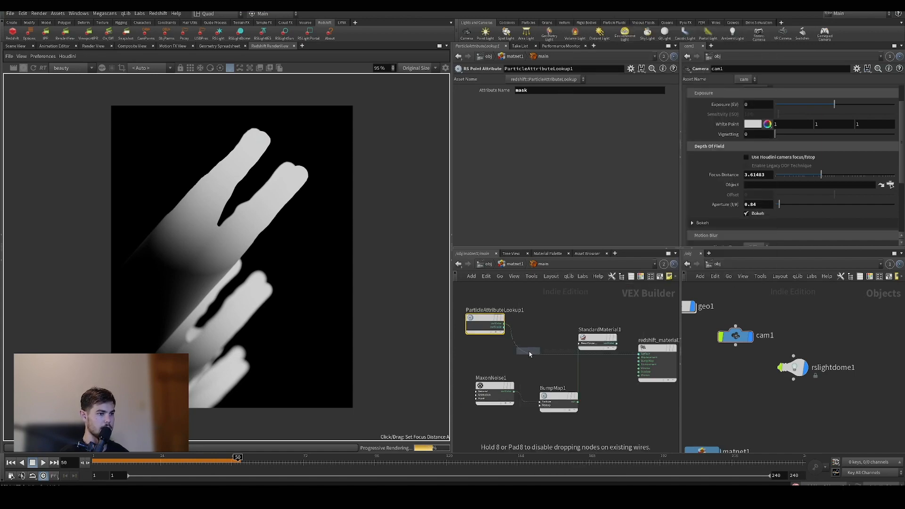
left_click(529, 351)
left_click_drag(529, 350, 546, 329)
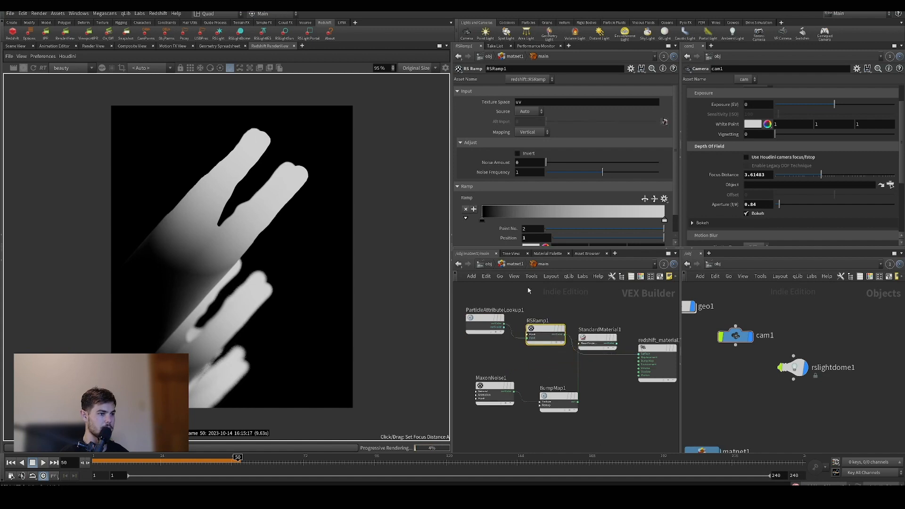
mouse_move(482, 220)
left_mouse_down()
mouse_move(631, 220)
mouse_move(475, 222)
left_mouse_up()
mouse_move(546, 162)
left_mouse_down()
mouse_move(590, 173)
mouse_move(567, 178)
mouse_move(577, 175)
mouse_move(556, 166)
left_mouse_up()
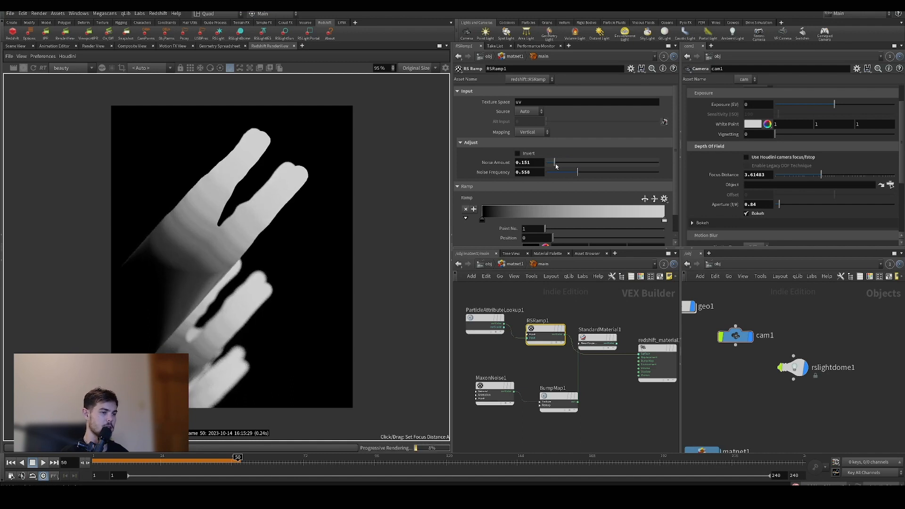
Open the geo1 network and set the maskfromgeometry1 node's radius to 0.67.
middle_click_drag(683, 308, 764, 322)
double_click(763, 323)
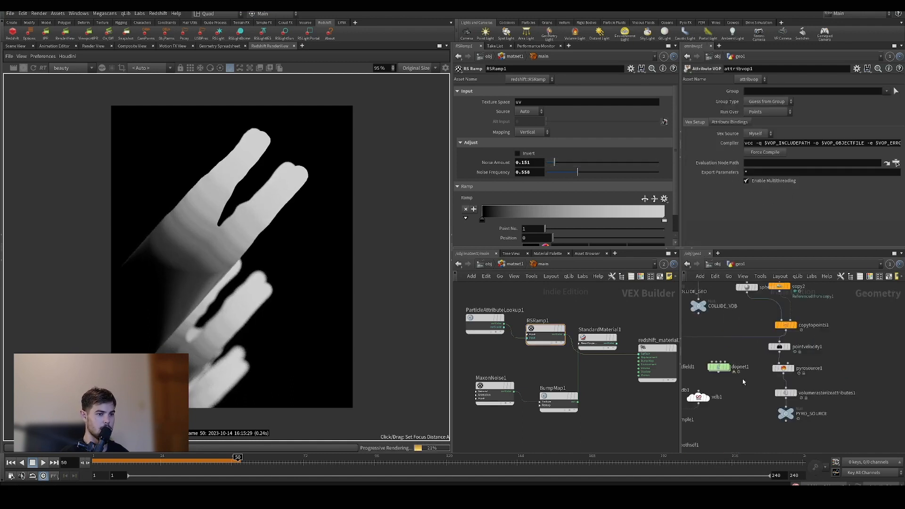
middle_click_drag(735, 404, 797, 382)
middle_click_drag(782, 439, 805, 328)
left_click(731, 373)
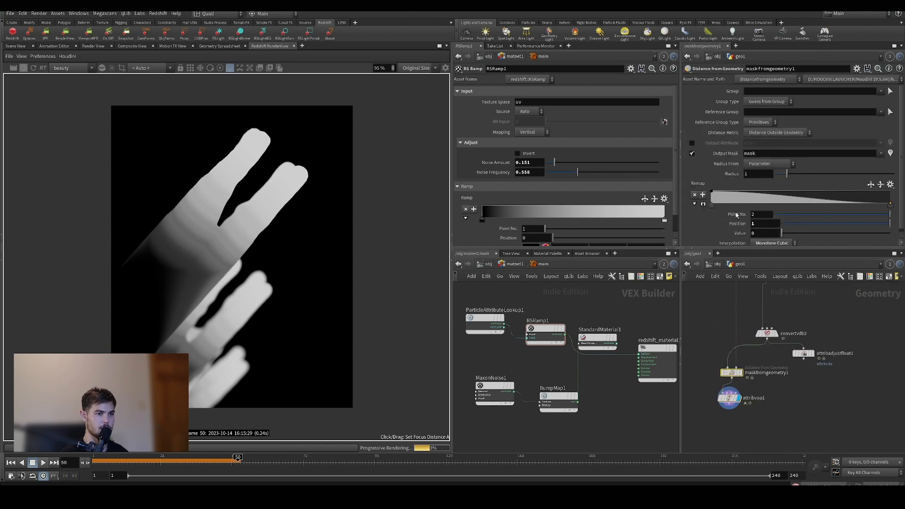
scroll(731, 219, "down", 1)
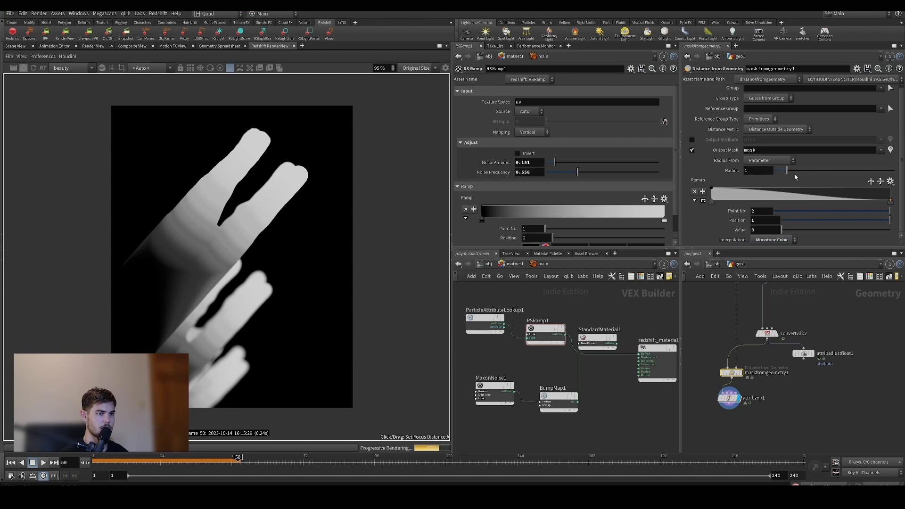
left_click_drag(785, 170, 788, 172)
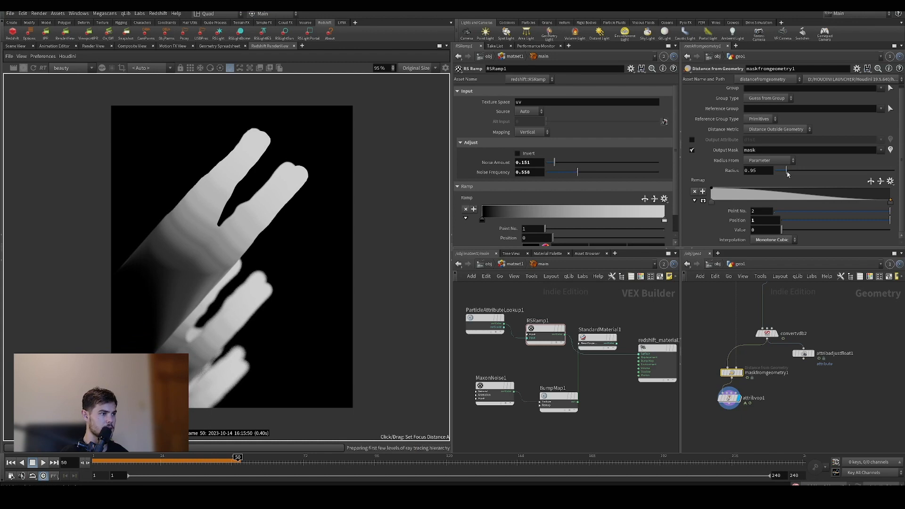
left_click_drag(788, 172, 785, 173)
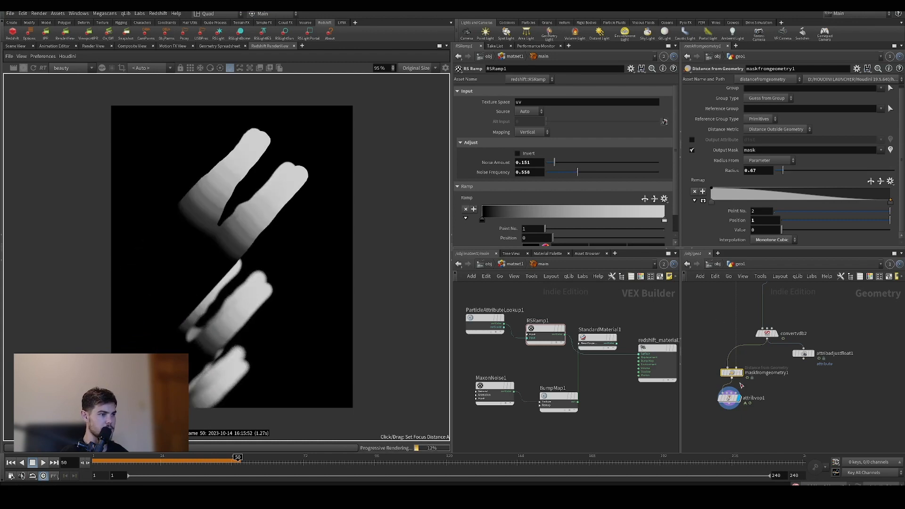
Reposition the ramp node in the material network and reconnect the standard material to the surface input.
mouse_move(542, 329)
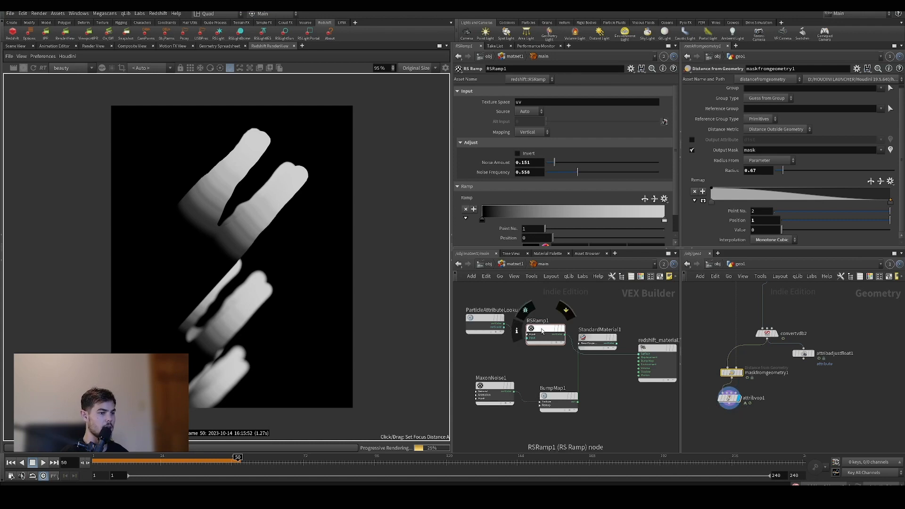
middle_click_drag(586, 407, 578, 406)
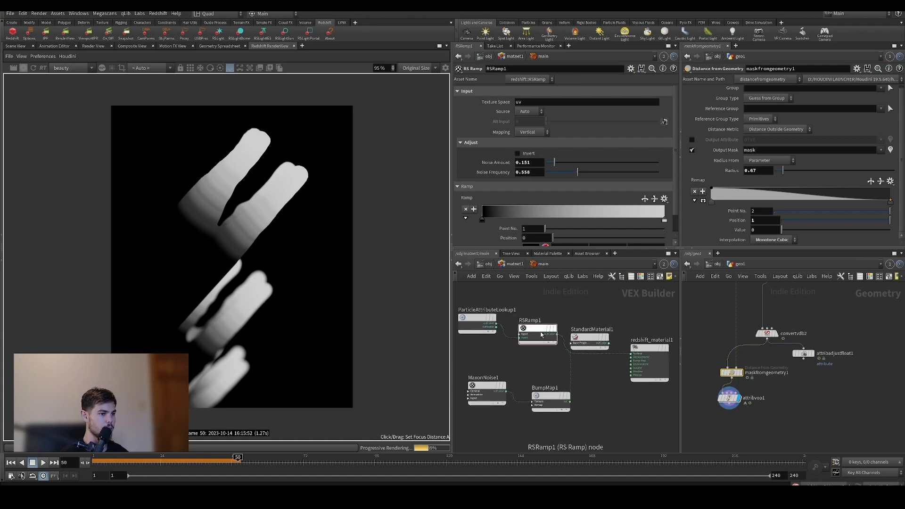
left_click_drag(537, 333, 522, 344)
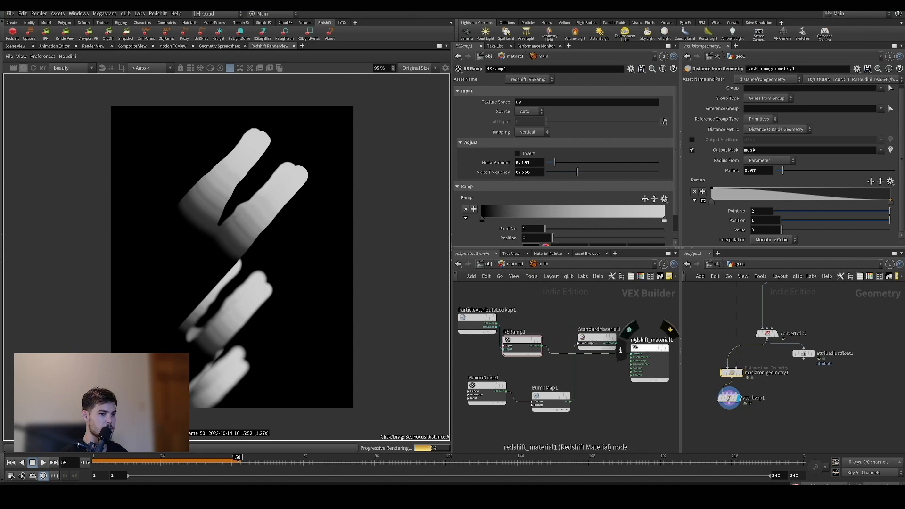
middle_click_drag(616, 345, 583, 339)
left_click_drag(584, 339, 598, 349)
middle_click_drag(565, 381, 658, 375)
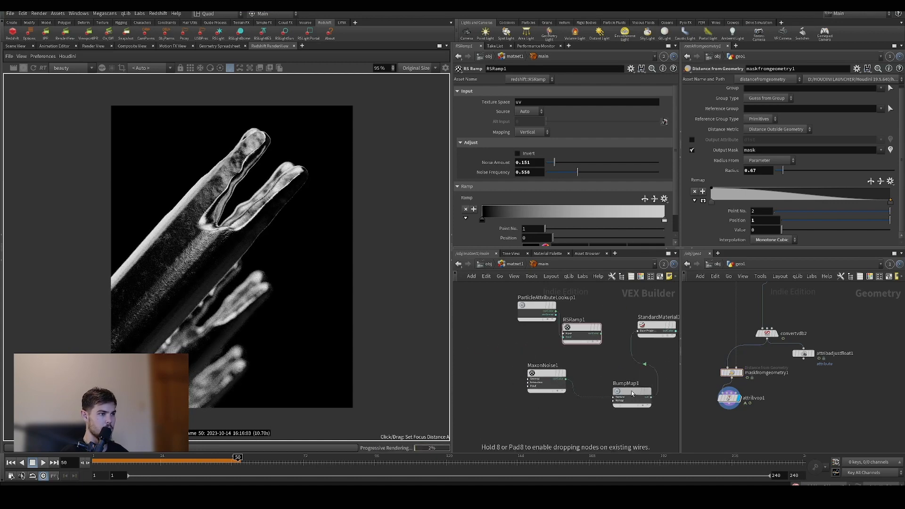
Move the point attribute and ramp nodes up and add an RS Mul node with the ramp wired into its first input.
middle_click_drag(527, 307, 539, 329)
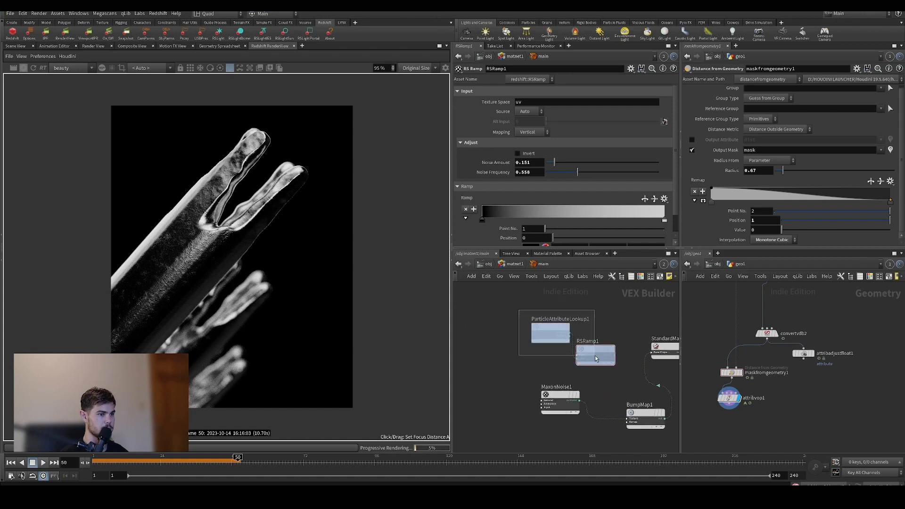
left_click_drag(595, 356, 574, 307, "shift")
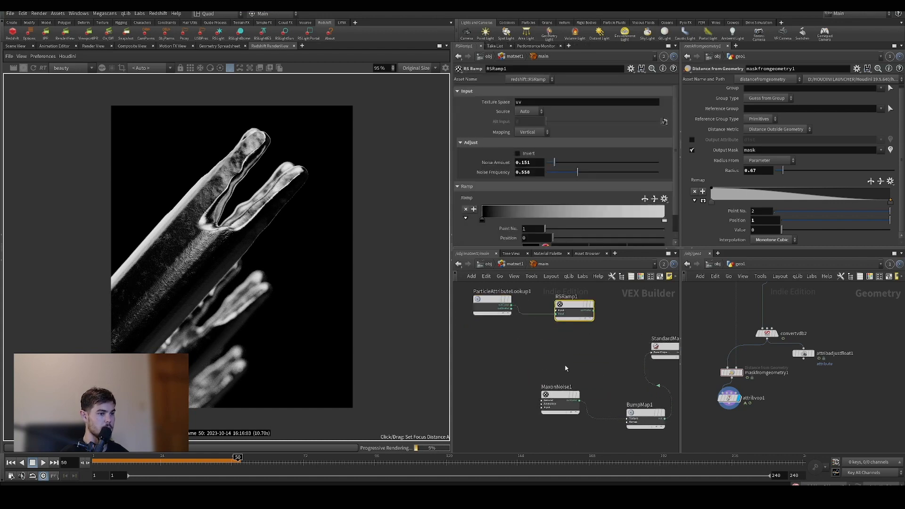
key("Tab")
mouse_move(590, 350)
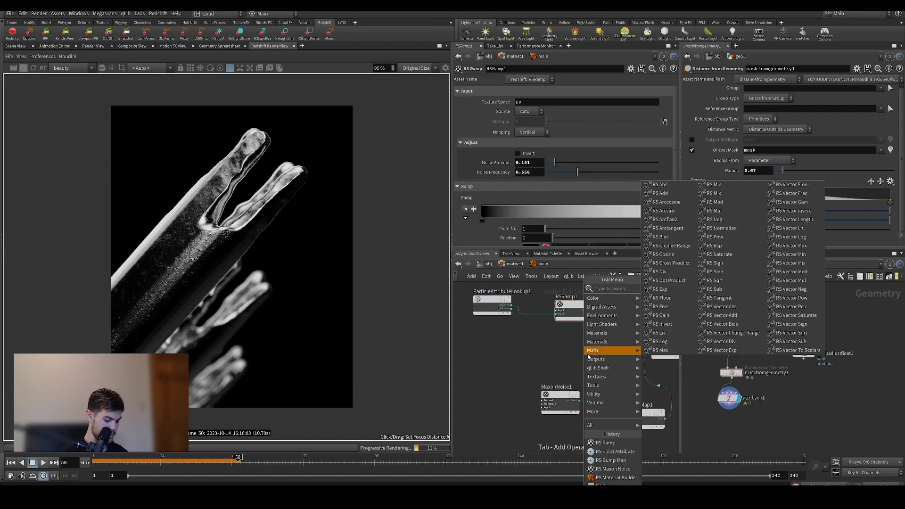
type("mix")
left_click(664, 289)
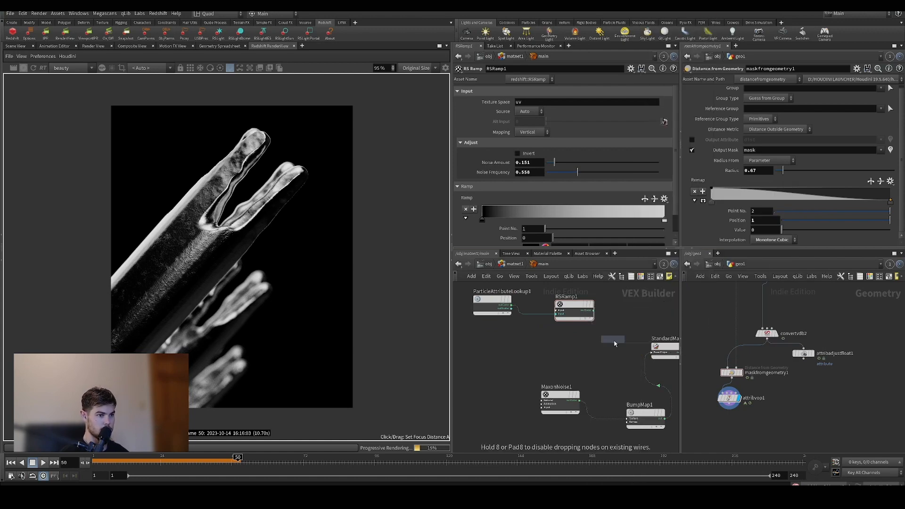
left_click(614, 343)
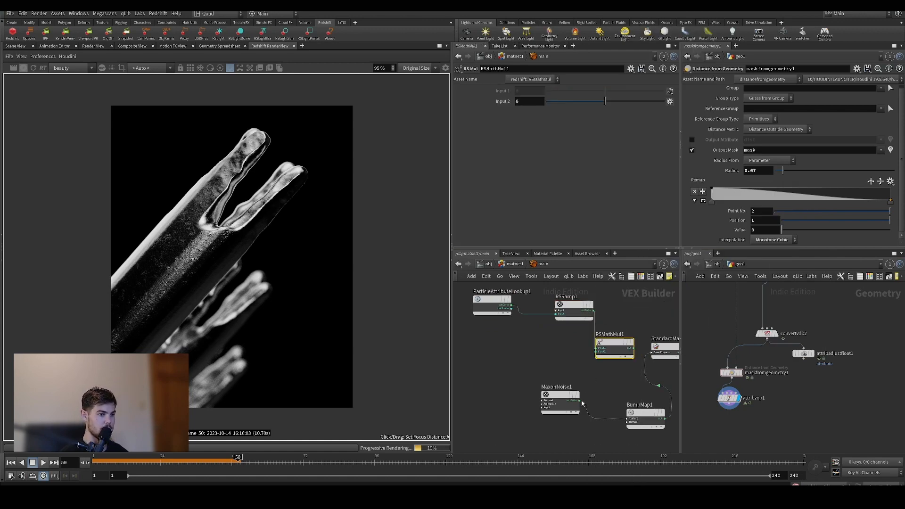
Wire the Maxon Noise into the multiply node's second input and connect the multiply output to the surface input for preview.
left_click_drag(581, 401, 597, 352)
middle_click_drag(603, 369, 511, 370)
left_click_drag(542, 349, 615, 363)
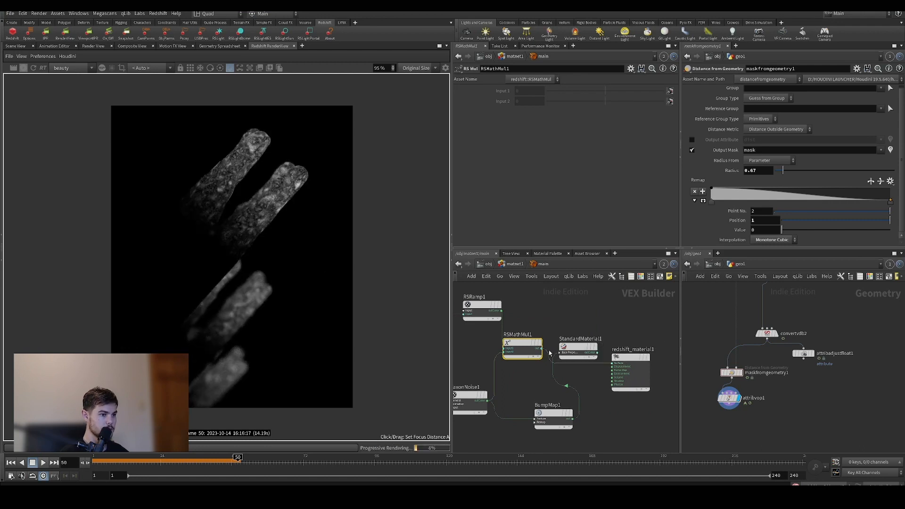
Feed the multiply output into the bump map's texture input and reconnect the standard material to the surface input.
left_click_drag(542, 350, 547, 413)
left_click(556, 431)
left_click_drag(598, 353, 613, 363)
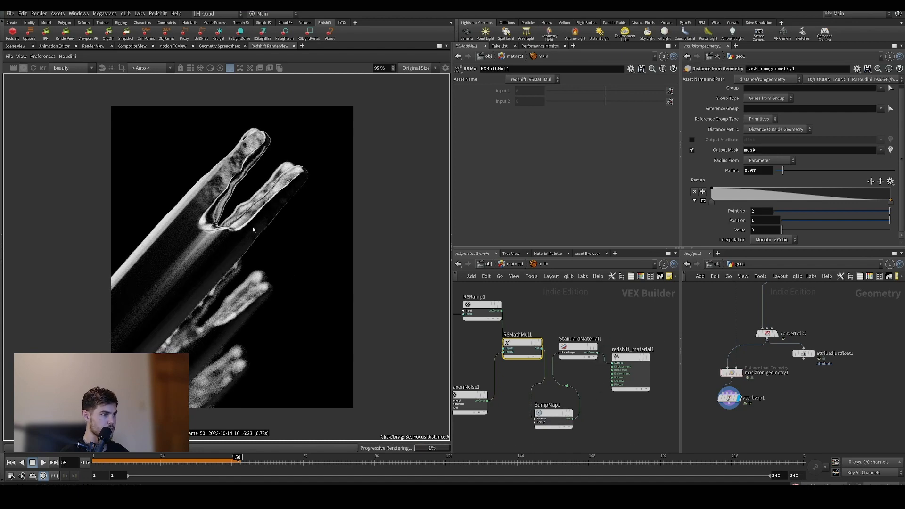
Examine the mask-driven noise bump detail across the forked shapes in the render at closer and wider zoom levels.
scroll(252, 230, "up", 3)
scroll(229, 182, "down", 1)
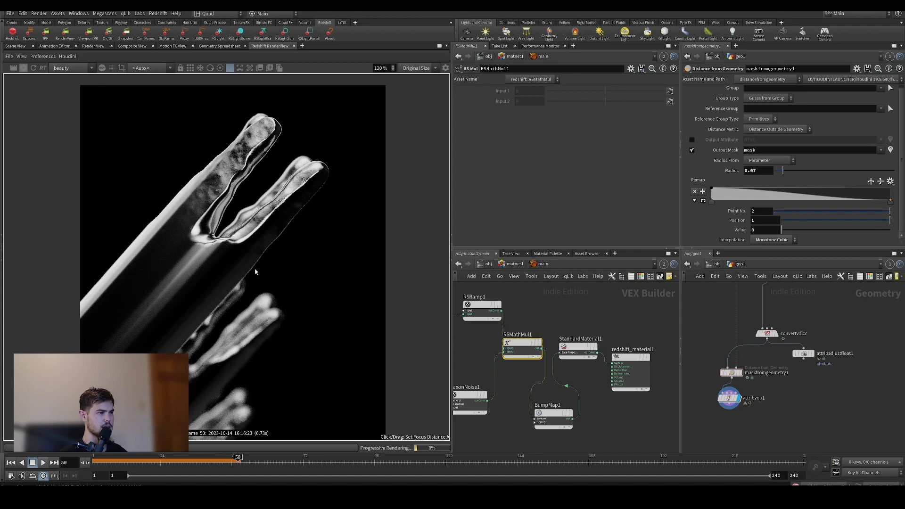
scroll(255, 272, "down", 1)
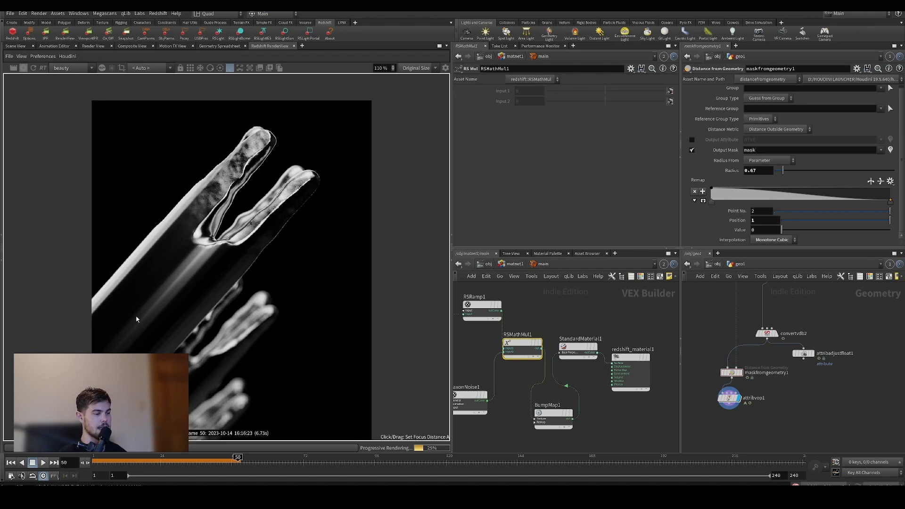
scroll(163, 320, "down", 1)
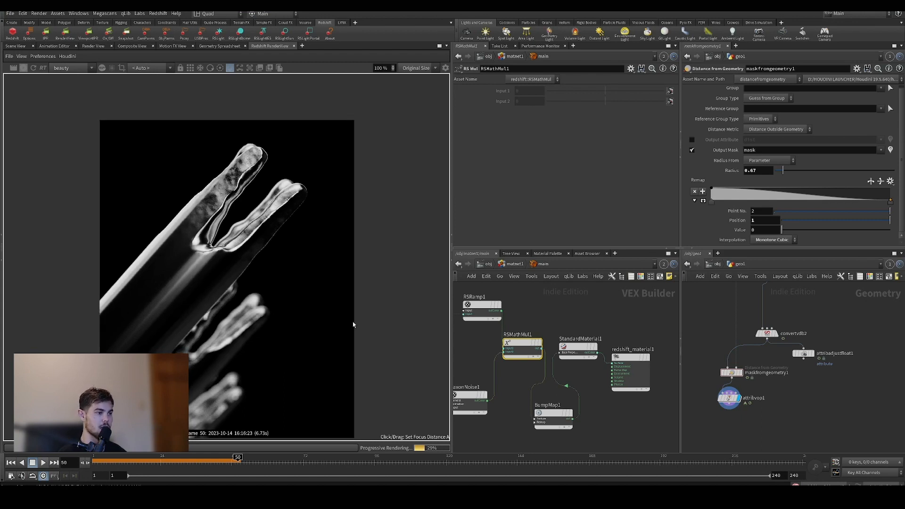
scroll(294, 298, "down", 1)
middle_click_drag(281, 325, 302, 297)
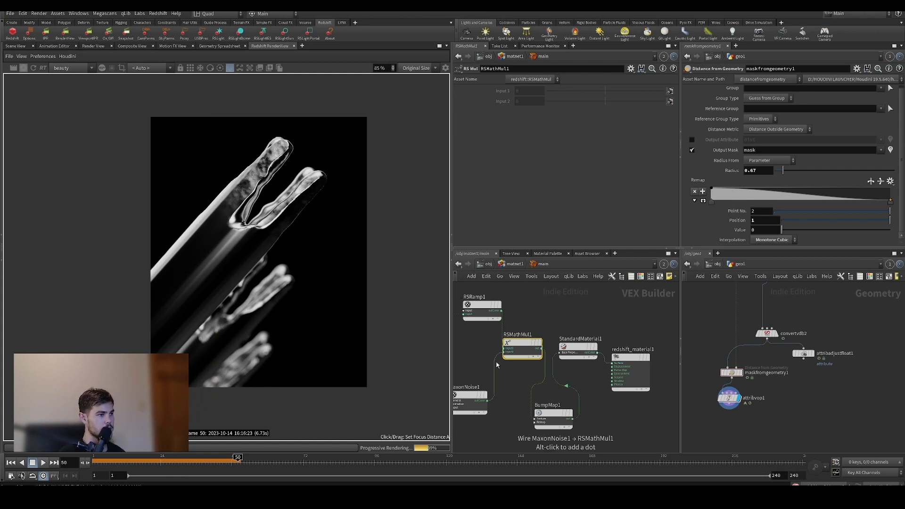
scroll(260, 247, "up", 2)
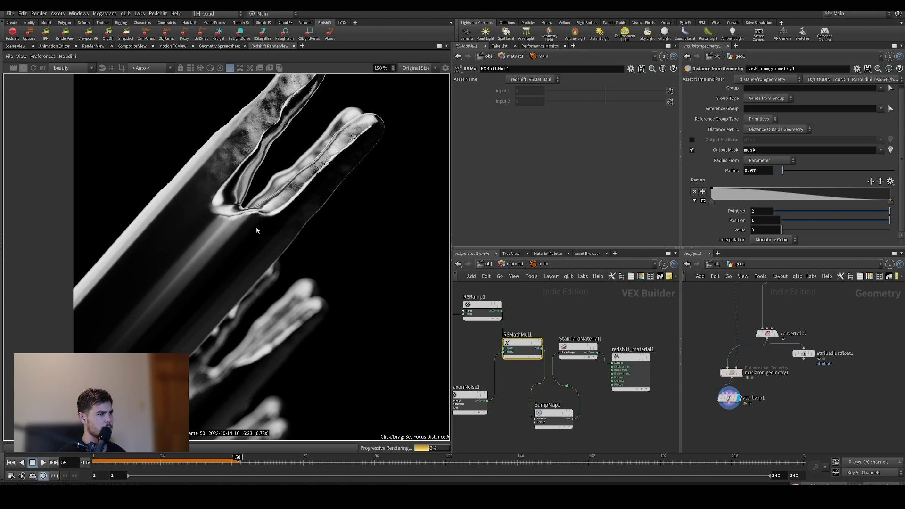
scroll(262, 245, "up", 2)
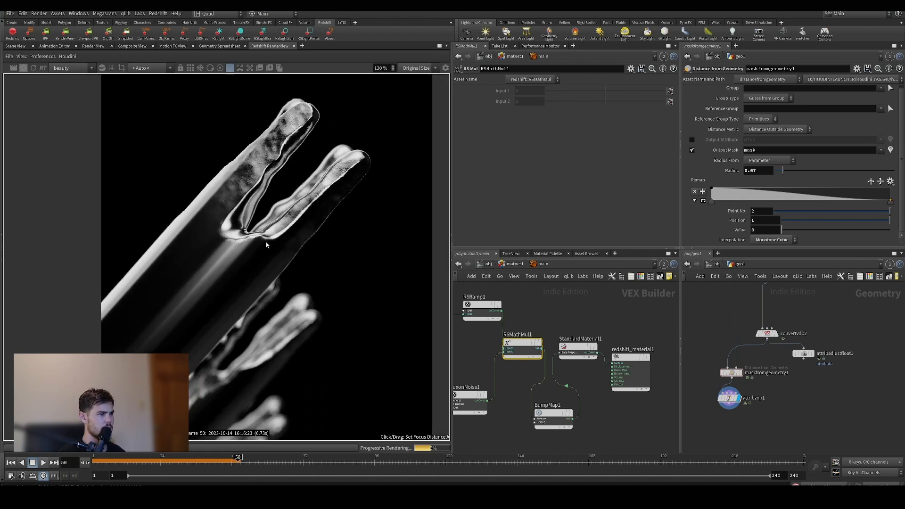
scroll(266, 243, "down", 3)
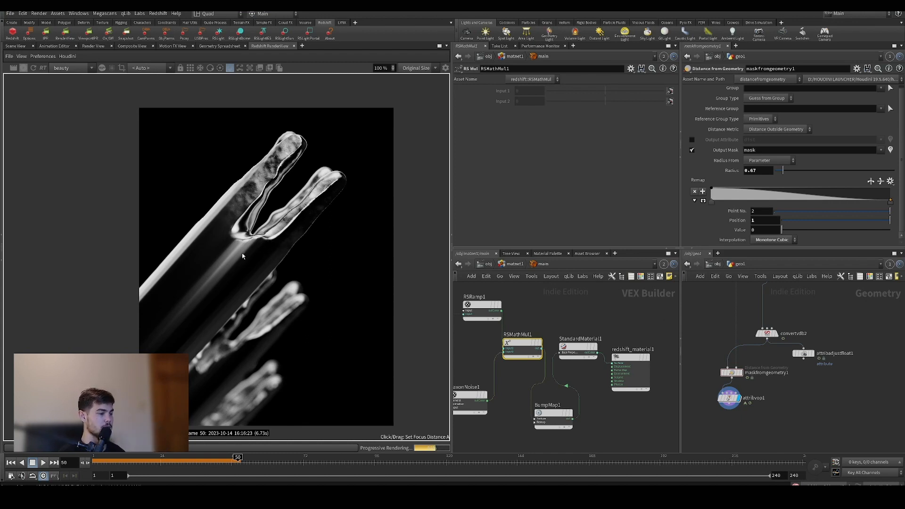
scroll(270, 216, "up", 3)
scroll(267, 224, "down", 3)
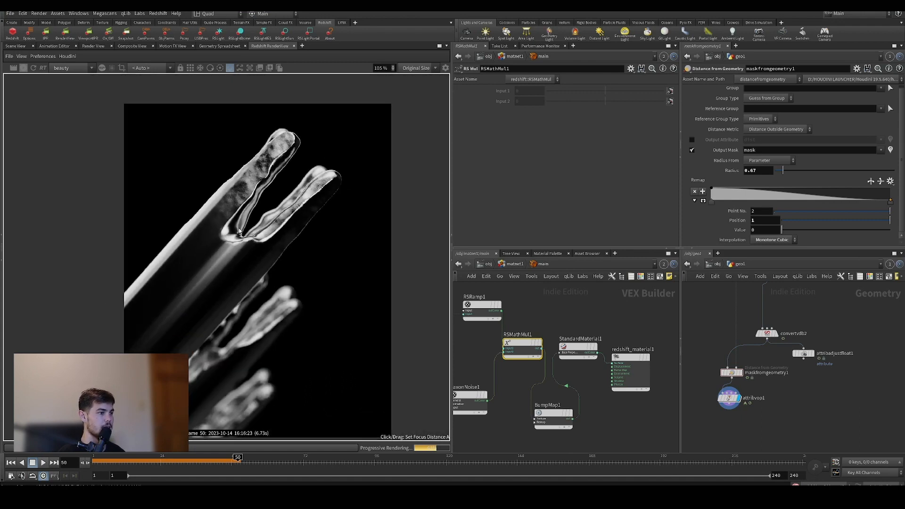
mouse_move(269, 237)
middle_mouse_down()
mouse_move(257, 215)
mouse_move(260, 241)
middle_mouse_up()
scroll(258, 217, "down", 1)
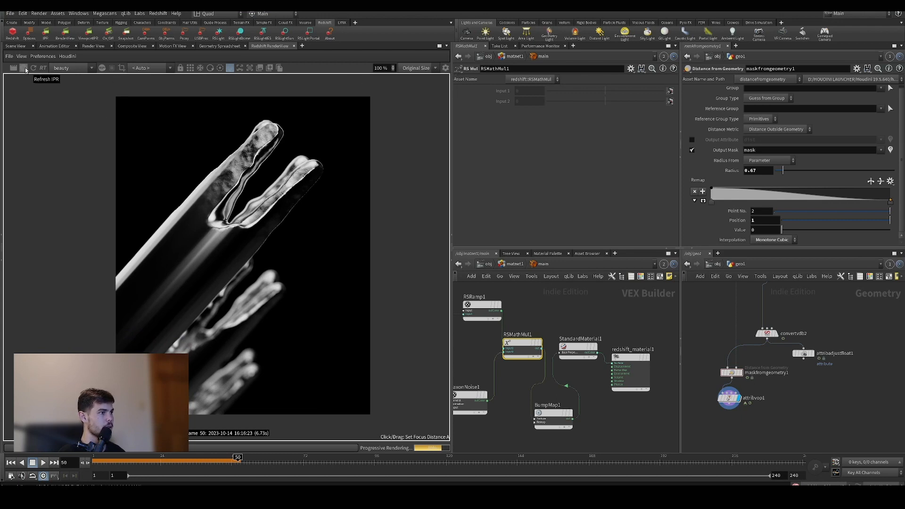
Enable bloom in the render view's display settings and set the bloom threshold to about 4.79.
left_click(445, 68)
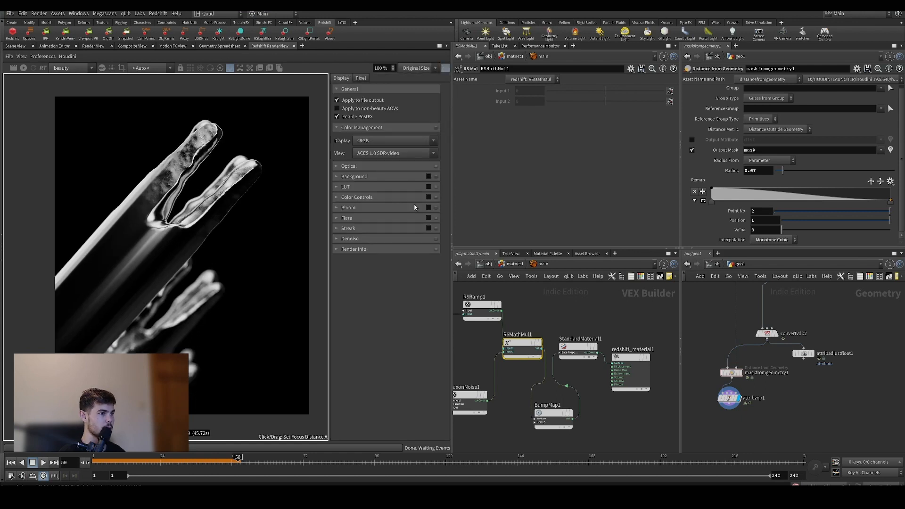
left_click(428, 207)
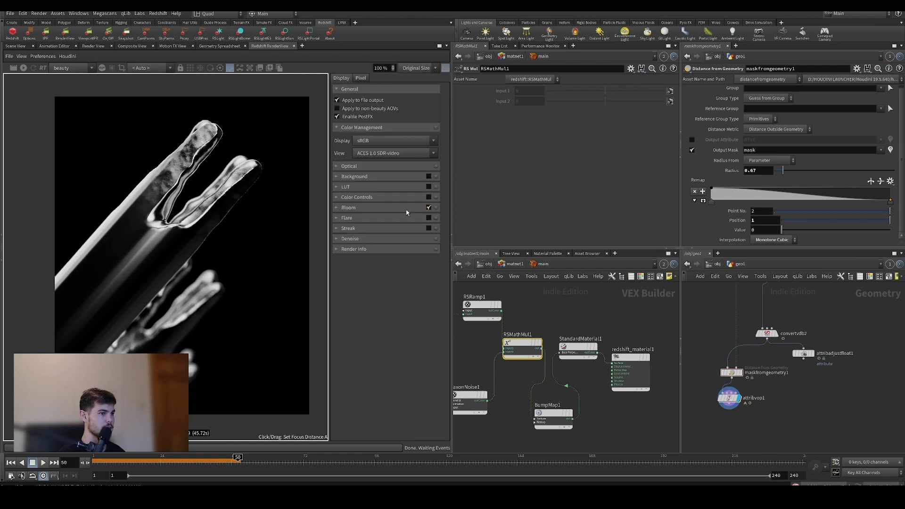
left_click(341, 207)
left_click_drag(384, 224, 380, 224)
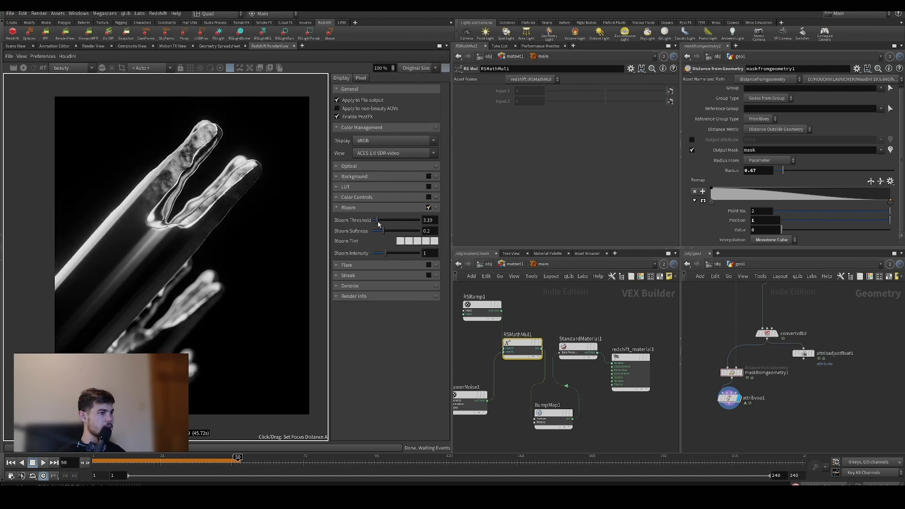
Enable the Advantix_400 LUT with color management applied before it, and set the LUT strength to about 0.716.
left_click(428, 187)
left_click(347, 187)
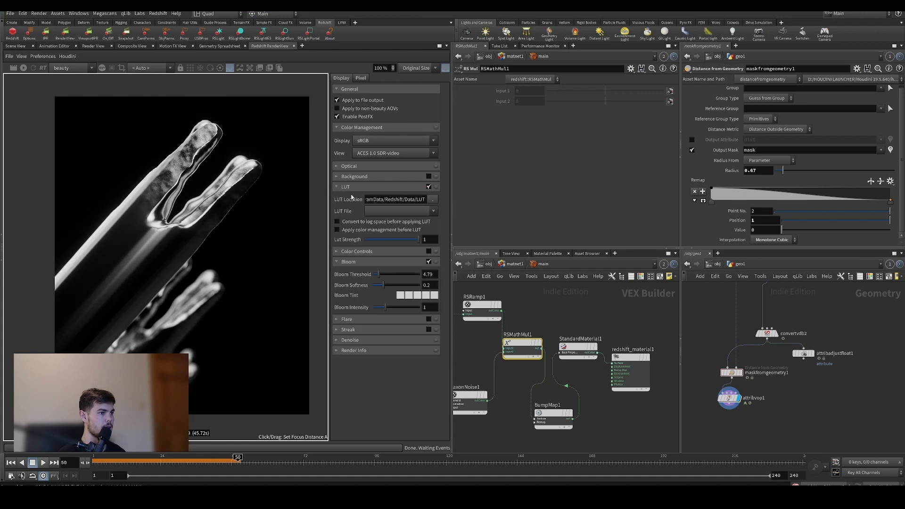
left_click(360, 230)
left_click(390, 239)
left_click(394, 211)
left_click(391, 232)
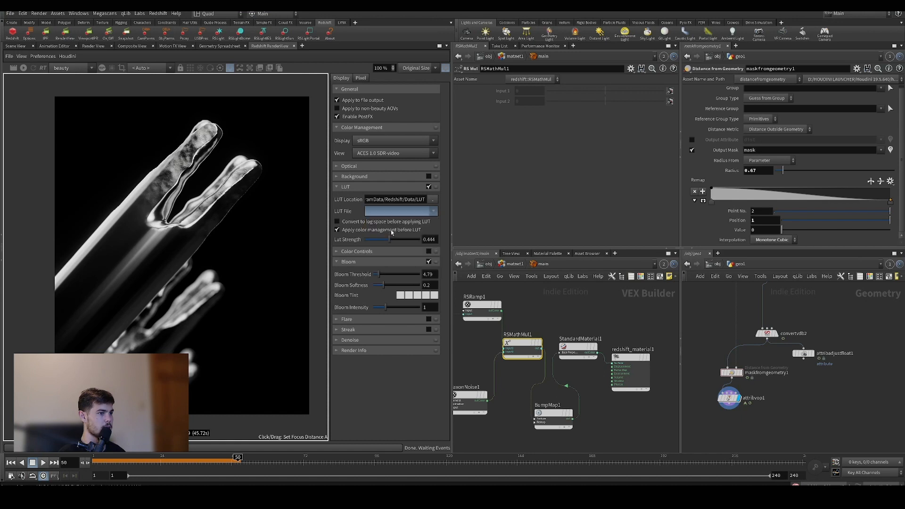
left_click_drag(391, 239, 411, 240)
scroll(390, 215, "down", 1)
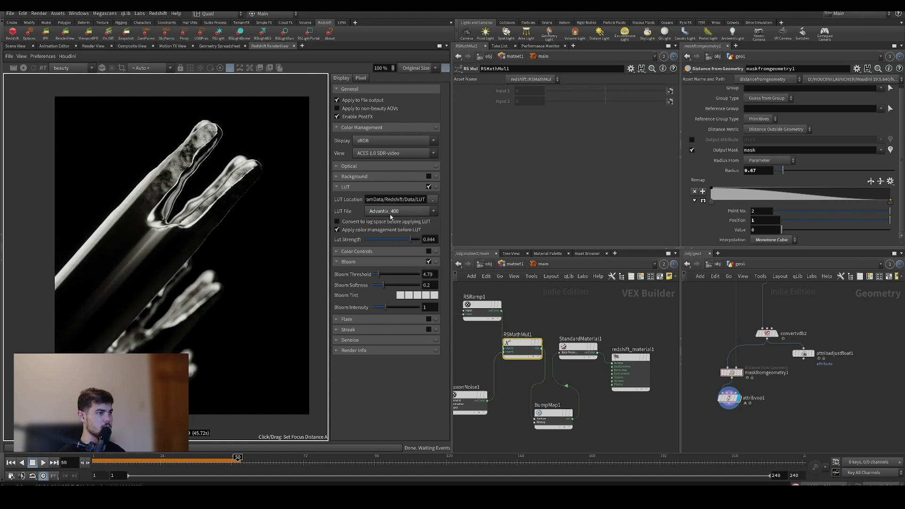
left_click_drag(401, 240, 404, 238)
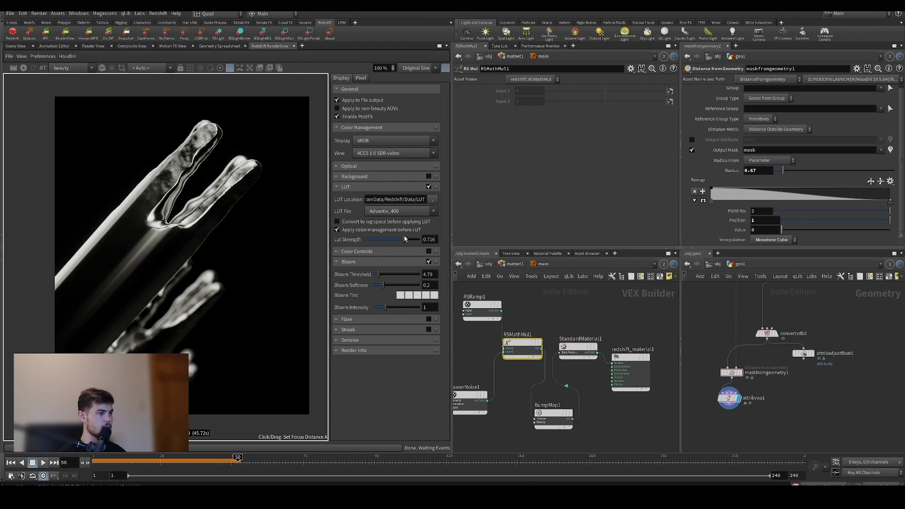